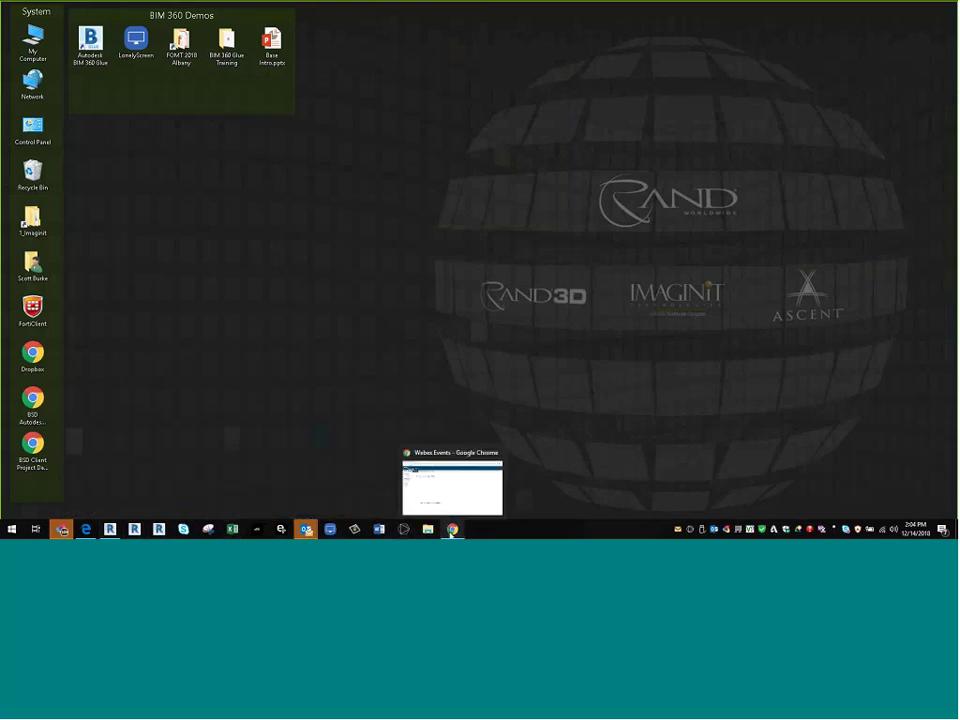
# - Bring Chrome forward and close the finished Webex Events tab
pyautogui.click(449, 529)
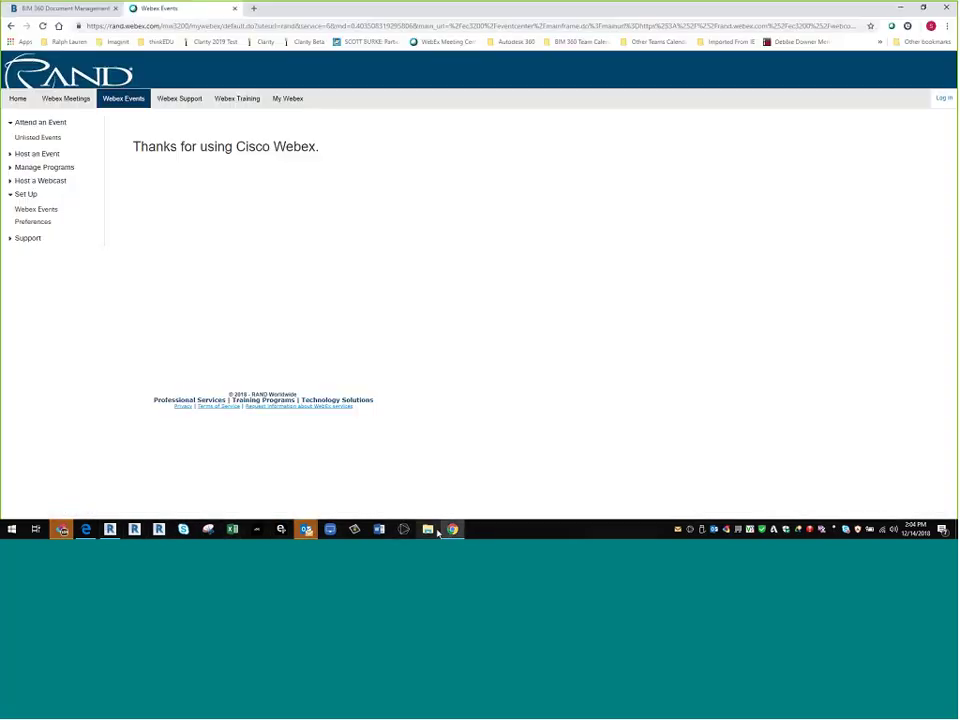
pyautogui.click(235, 8)
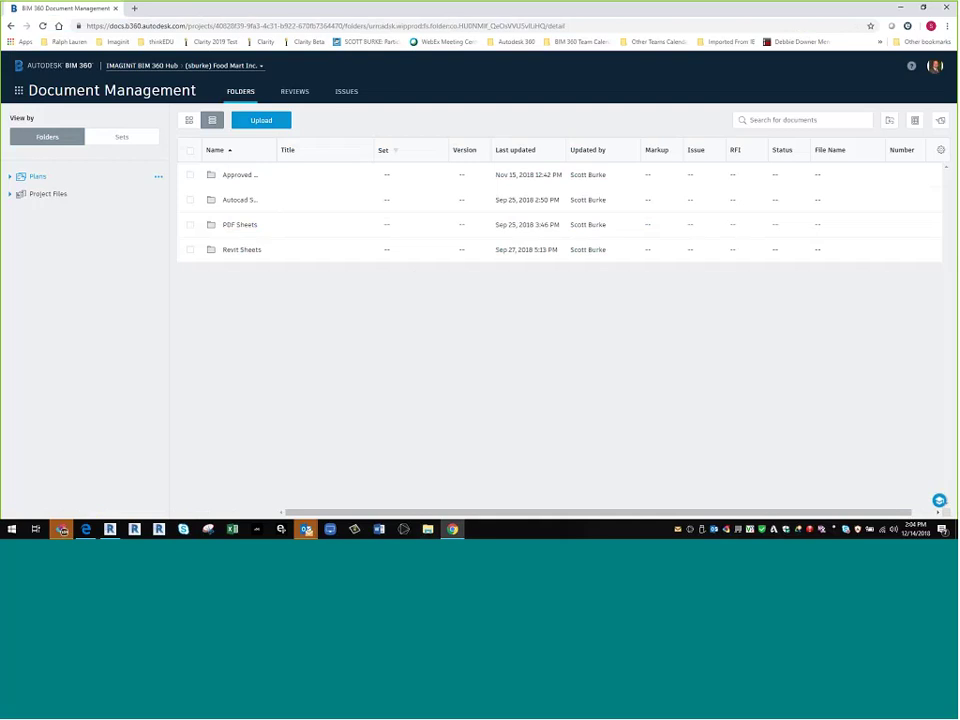
pyautogui.click(252, 66)
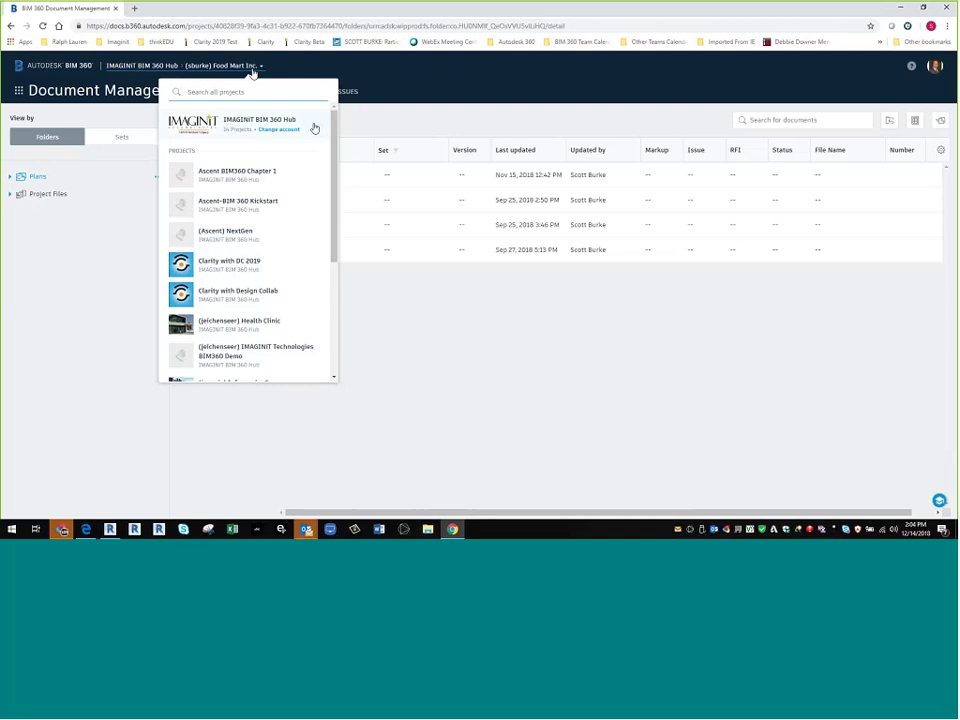
pyautogui.scroll(-3, 324, 273)
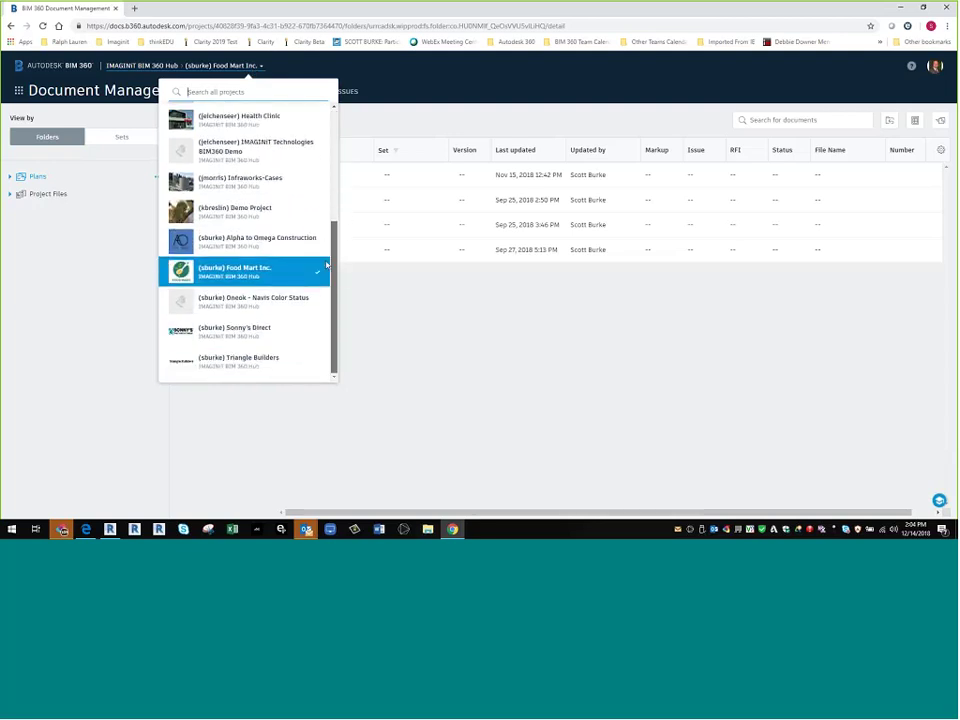
pyautogui.scroll(5, 324, 273)
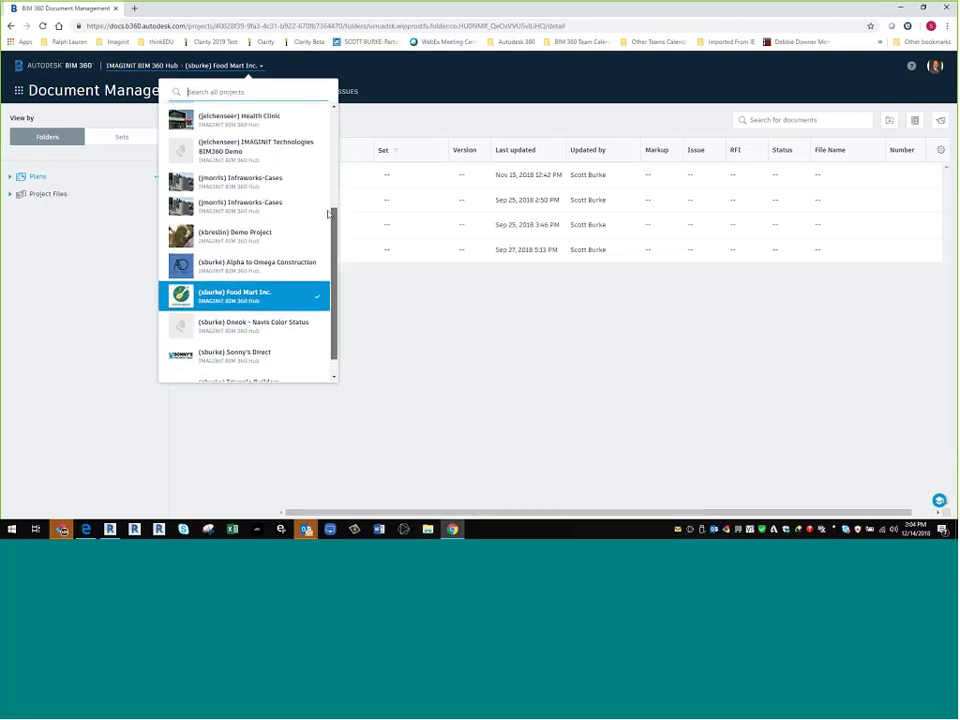
pyautogui.click(391, 107)
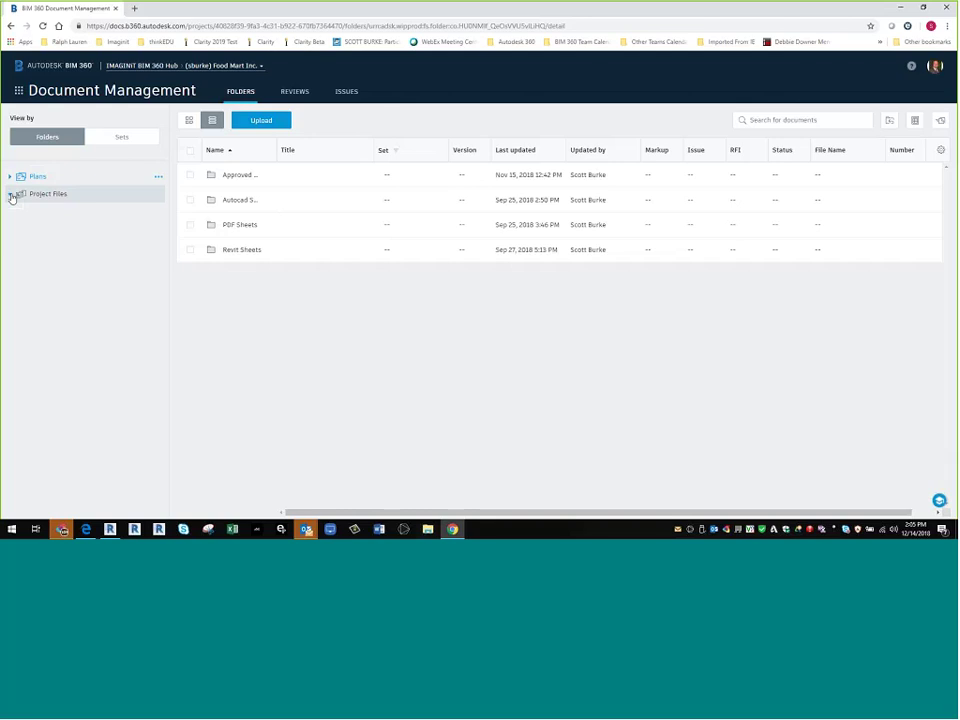
# - Expand Project Files and open the Bids folder's Permissions settings
pyautogui.click(11, 195)
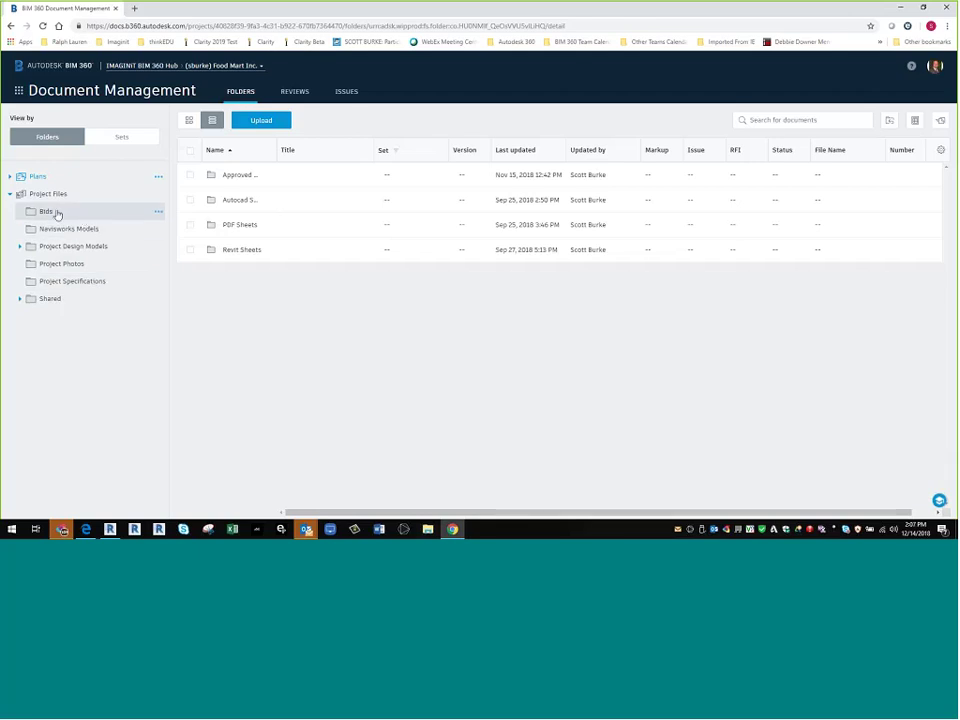
pyautogui.click(158, 212)
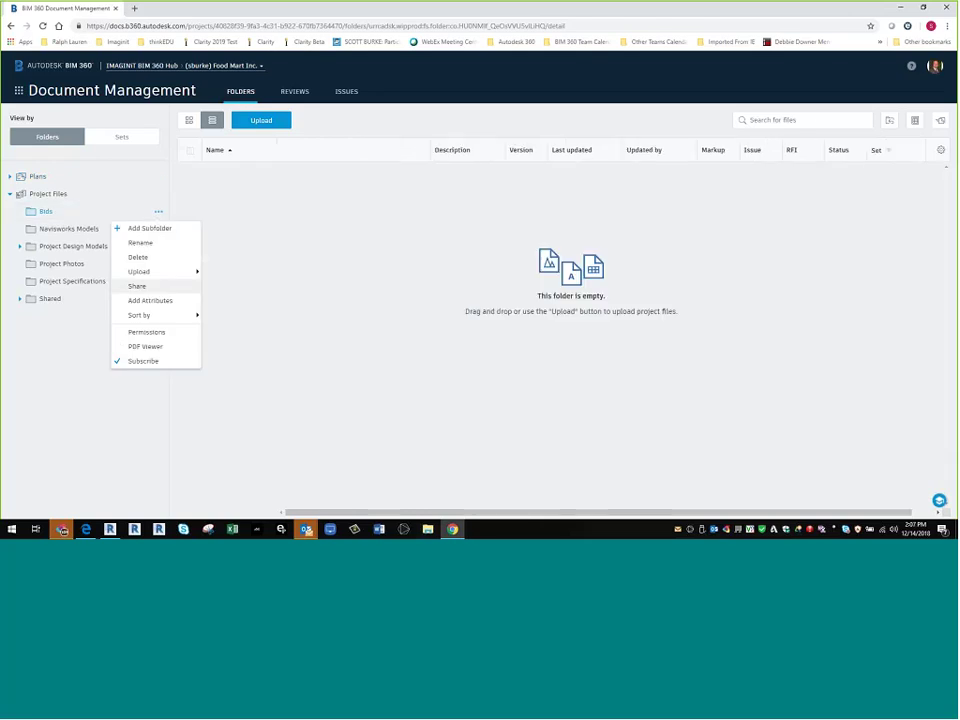
pyautogui.click(148, 332)
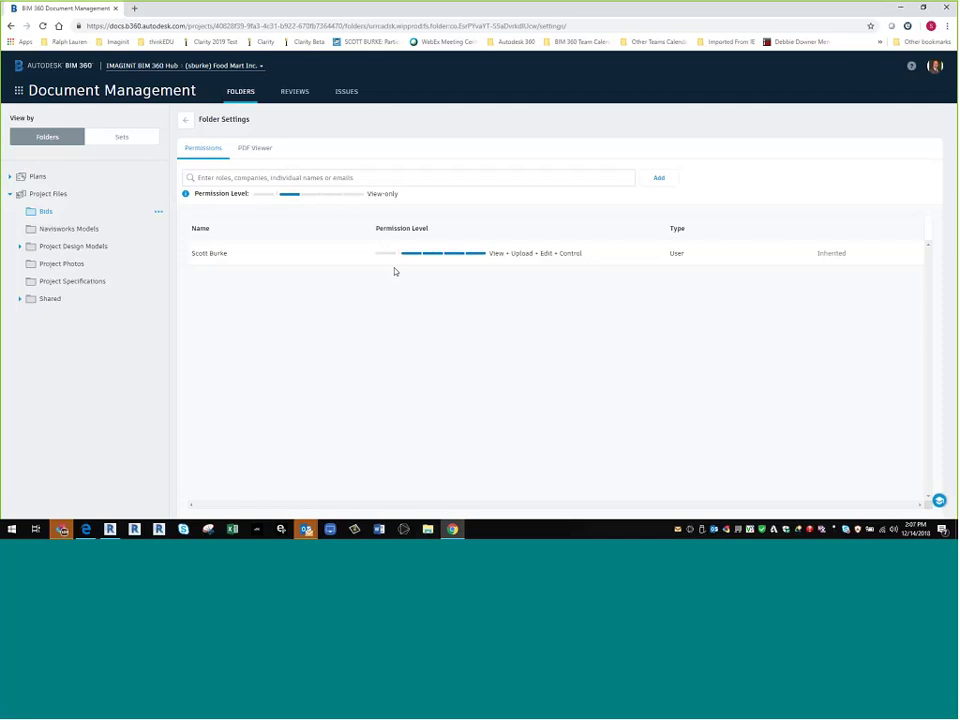
# - Search 'ABC' and add ABC Structural Inc. to the Bids folder with Upload-only access
pyautogui.click(270, 177)
pyautogui.write('S')
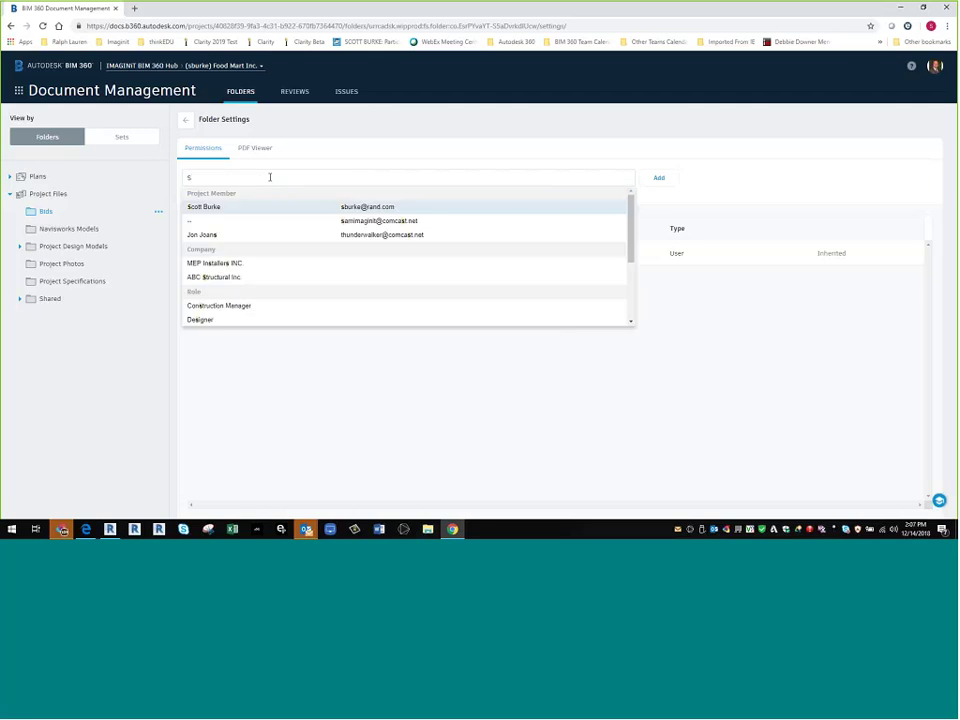
pyautogui.press('BackSpace')
pyautogui.write('ABC')
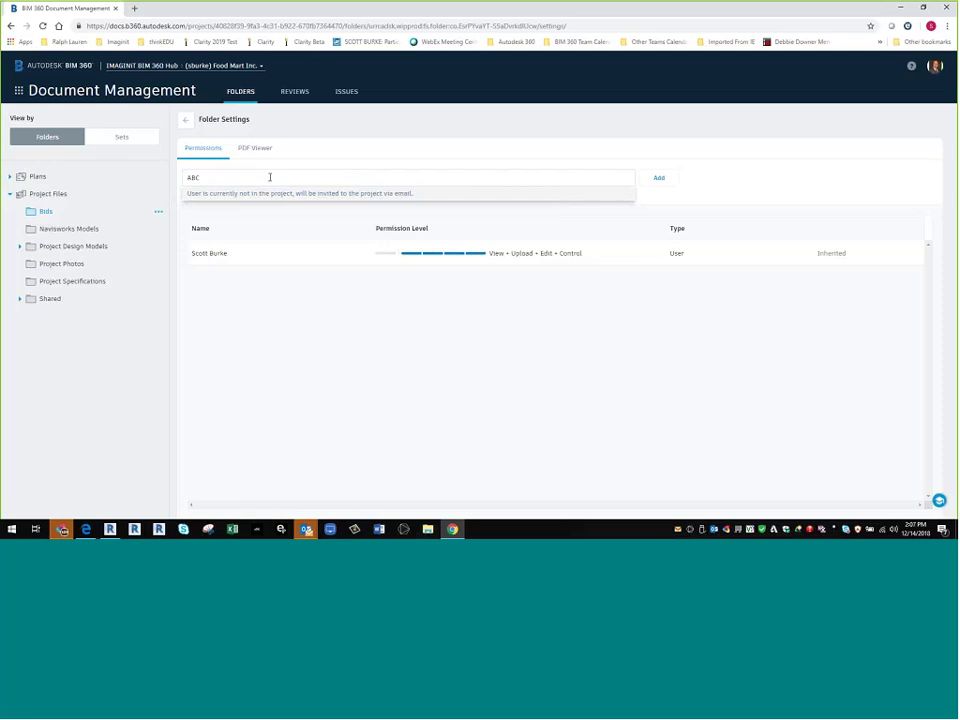
pyautogui.click(235, 206)
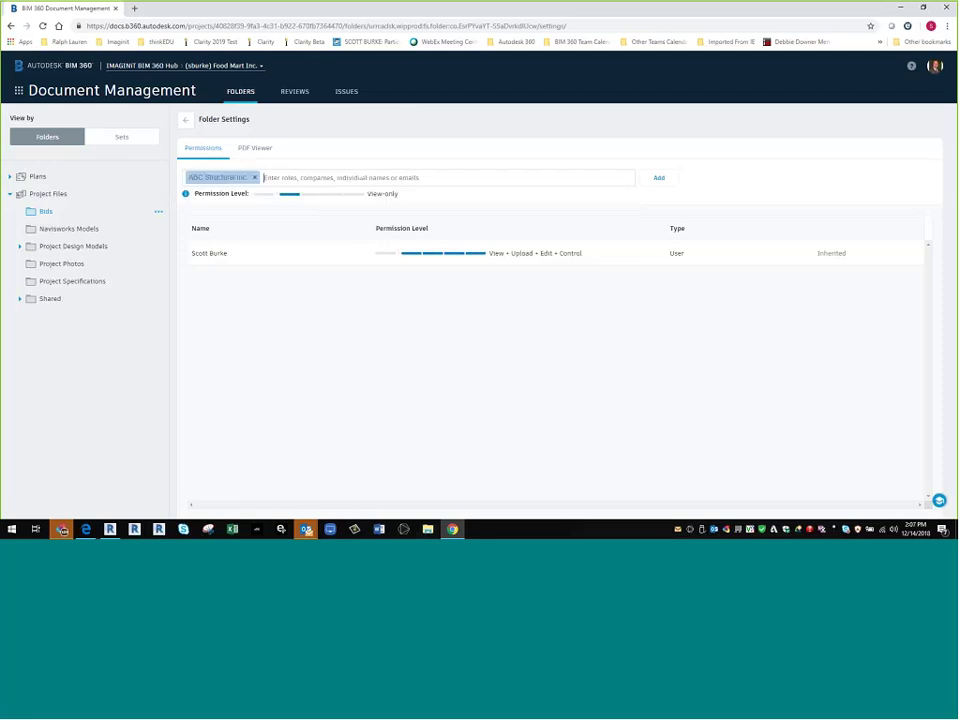
pyautogui.click(262, 195)
pyautogui.click(659, 177)
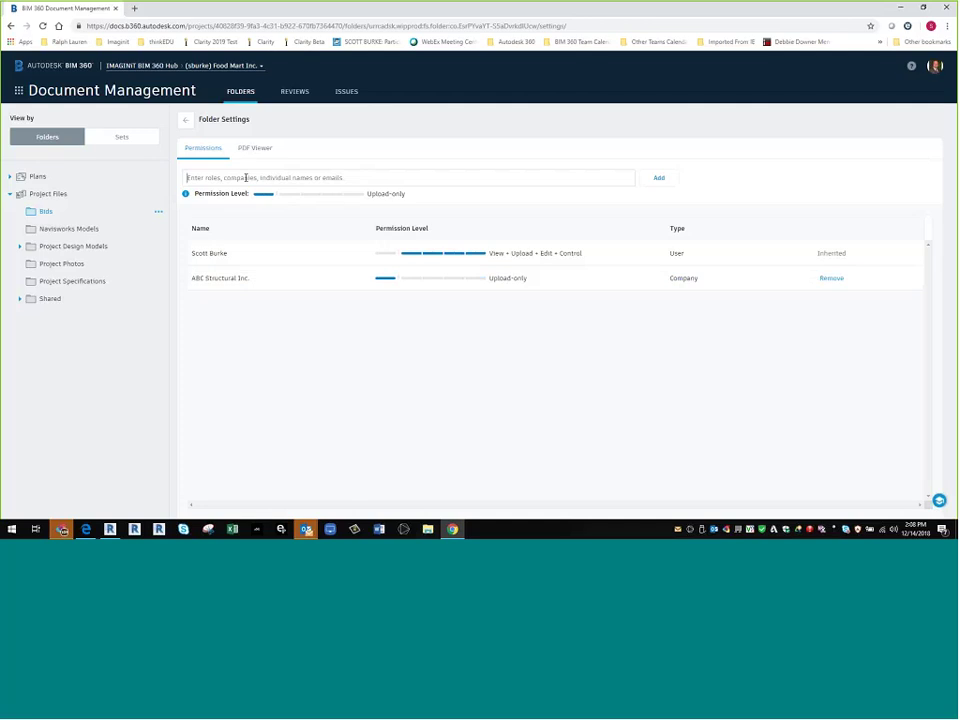
# - Add the suggested project member to the Bids folder with Upload-only access
pyautogui.write('Sa')
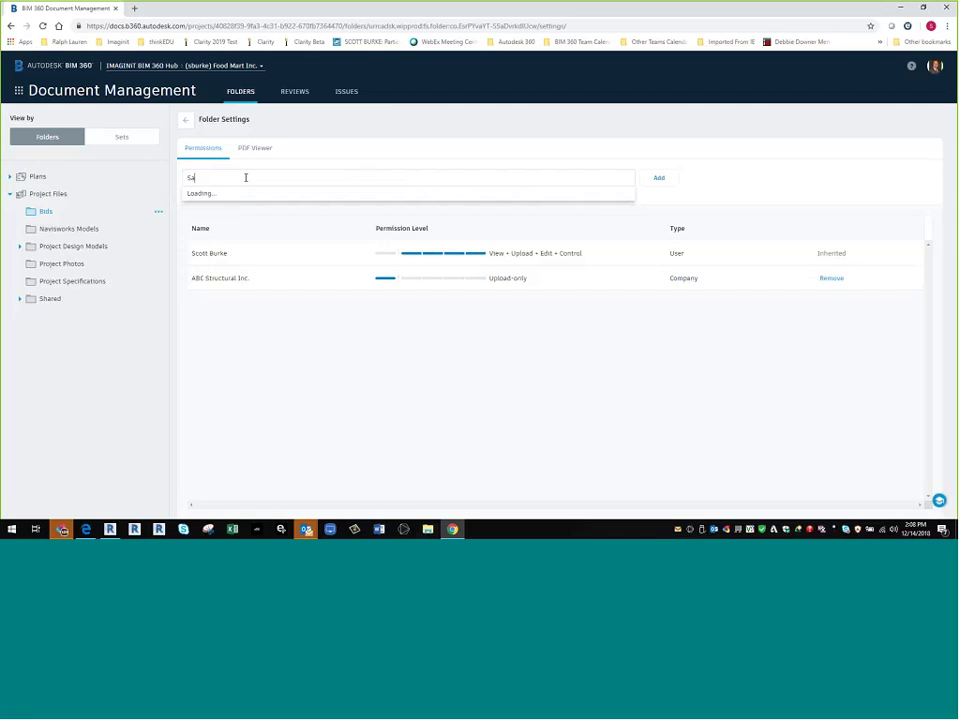
pyautogui.write('m')
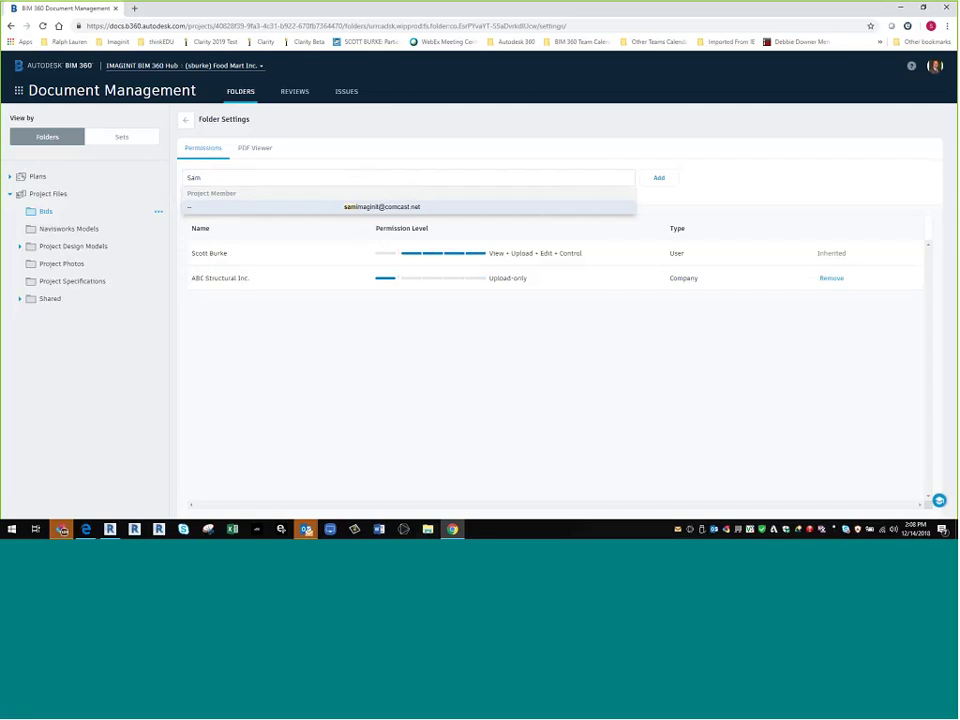
pyautogui.press('Return')
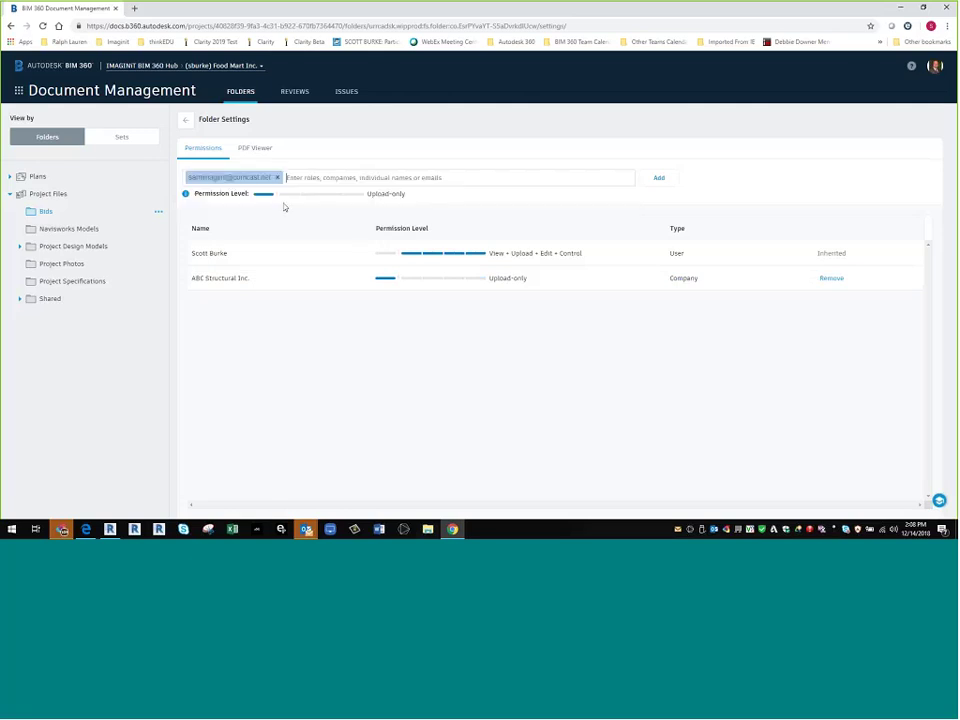
pyautogui.click(665, 181)
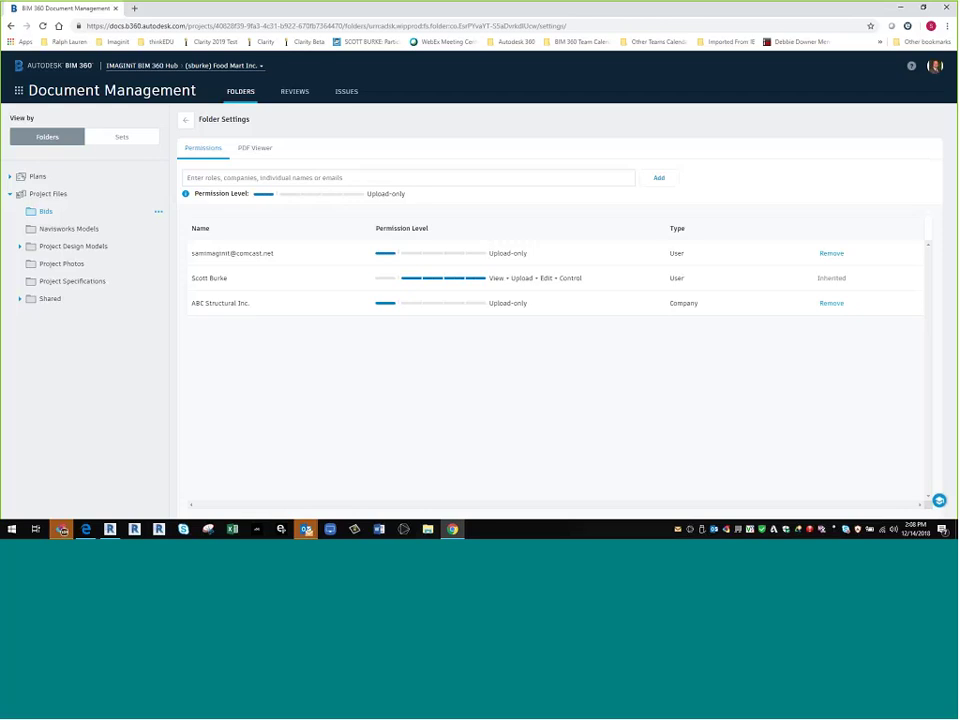
# - Give the Project Manager role View + Upload + Edit access to the Bids folder
pyautogui.click(260, 177)
pyautogui.write('proje')
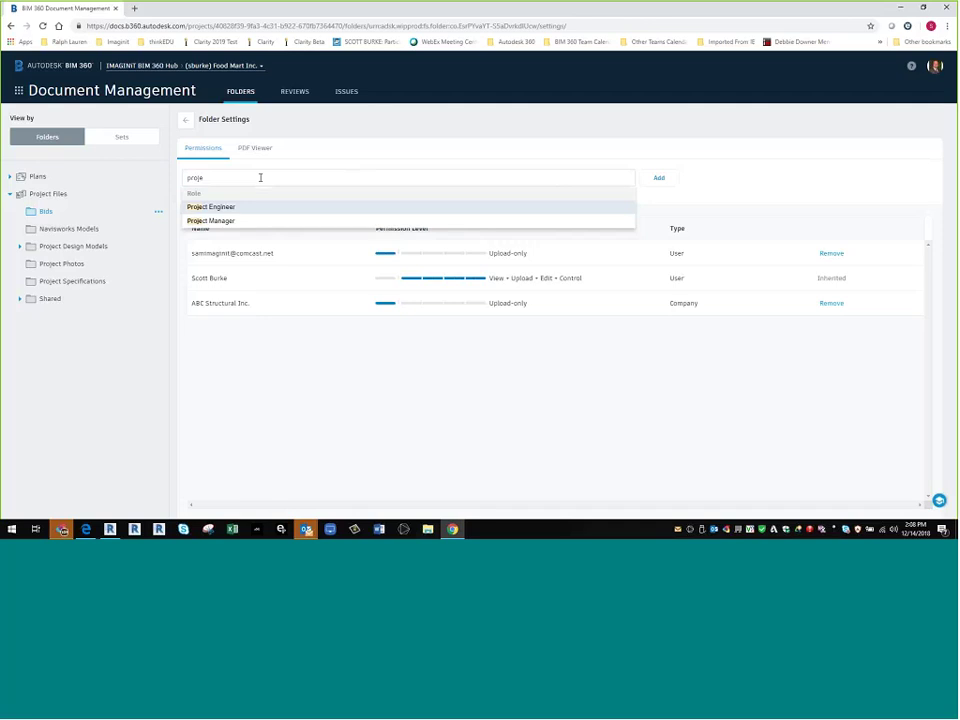
pyautogui.click(238, 221)
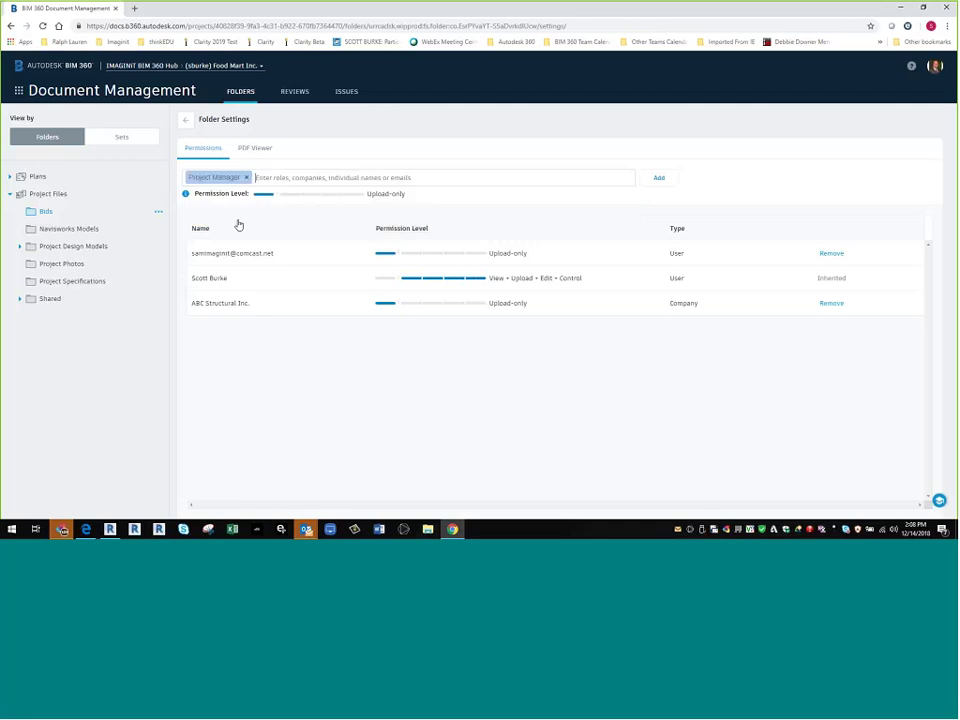
pyautogui.click(323, 195)
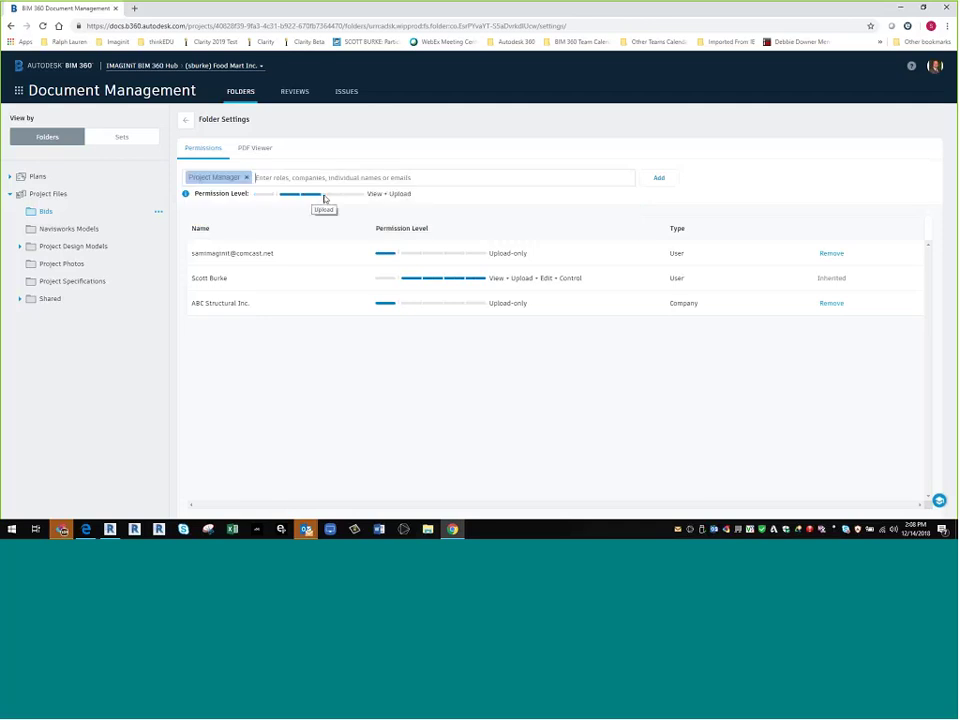
pyautogui.click(334, 195)
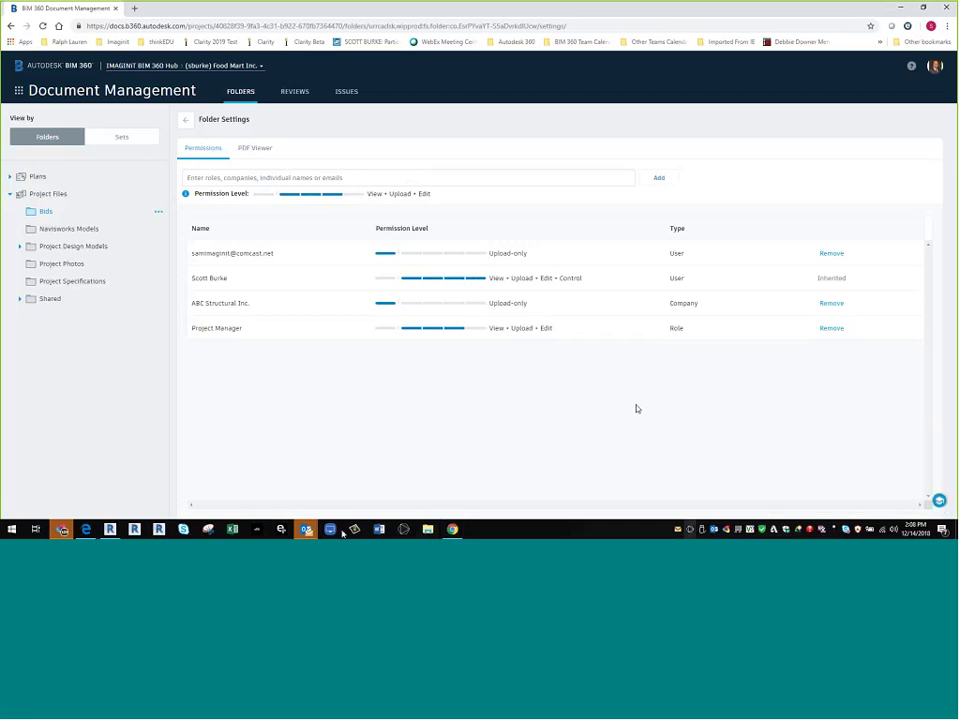
# - Close all Outlook windows and expand Project Design Models to show the team folders
pyautogui.rightClick(306, 529)
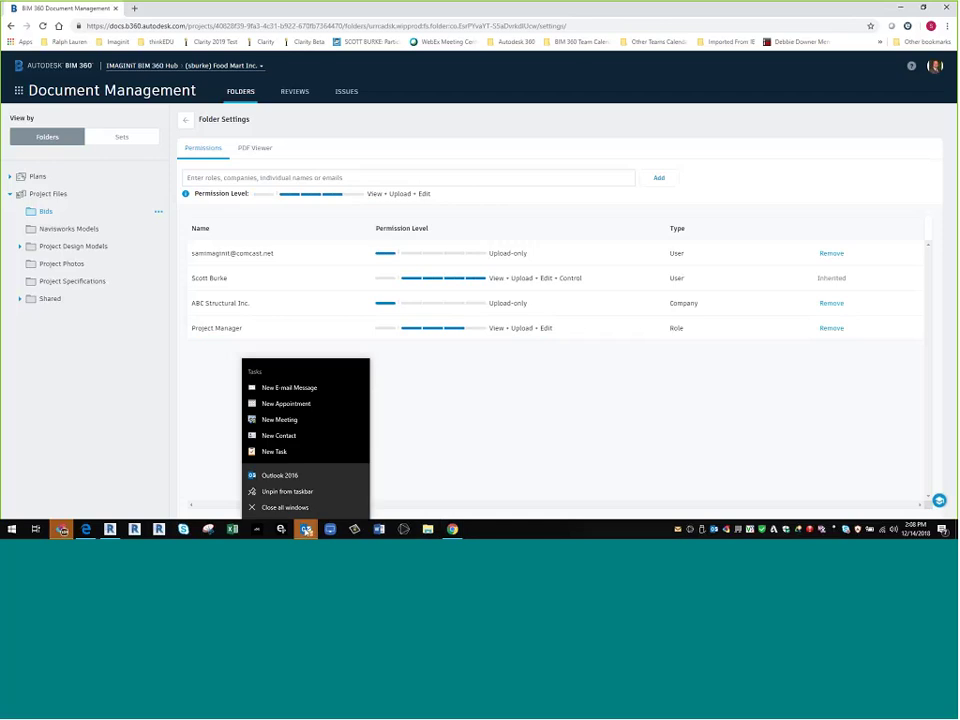
pyautogui.click(304, 510)
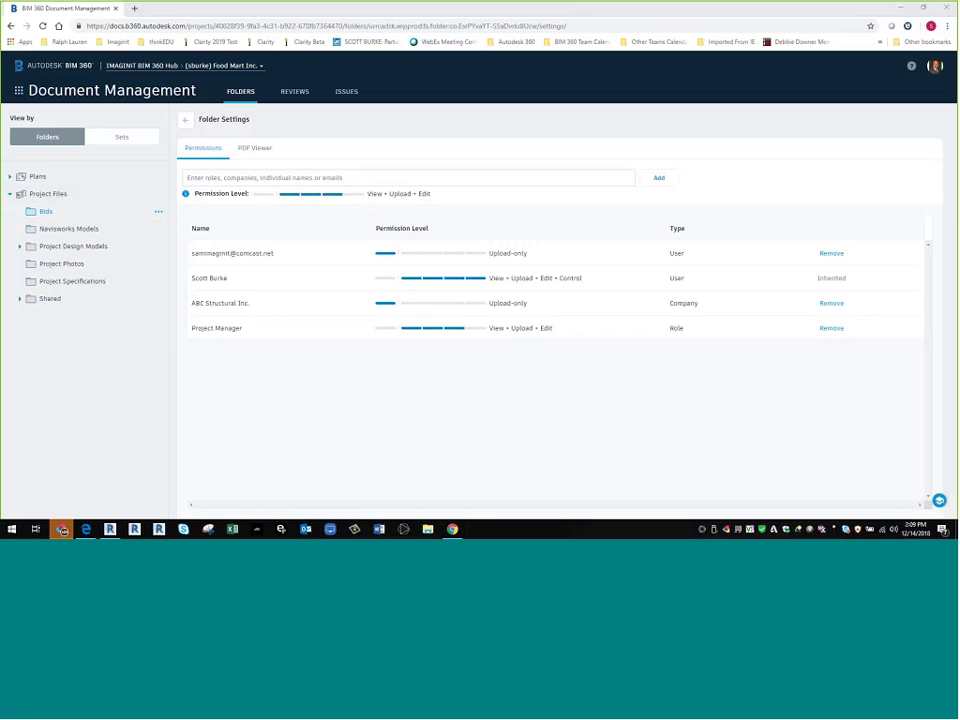
pyautogui.click(20, 247)
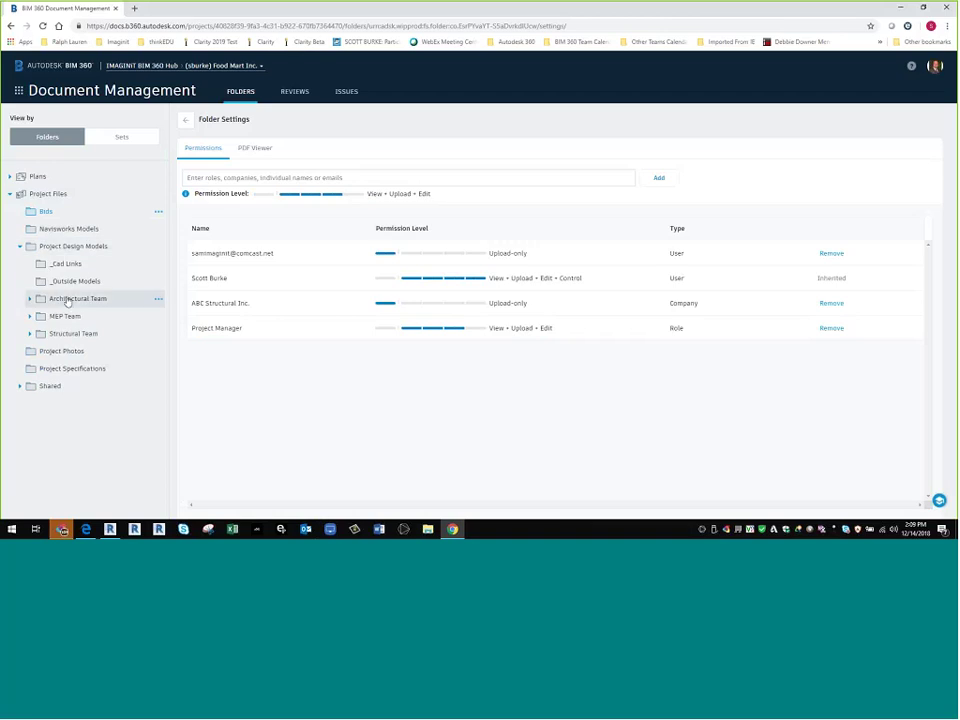
# - Return from folder settings to the empty Bids file listing and show the BIM 360 module list
pyautogui.moveTo(39, 301)
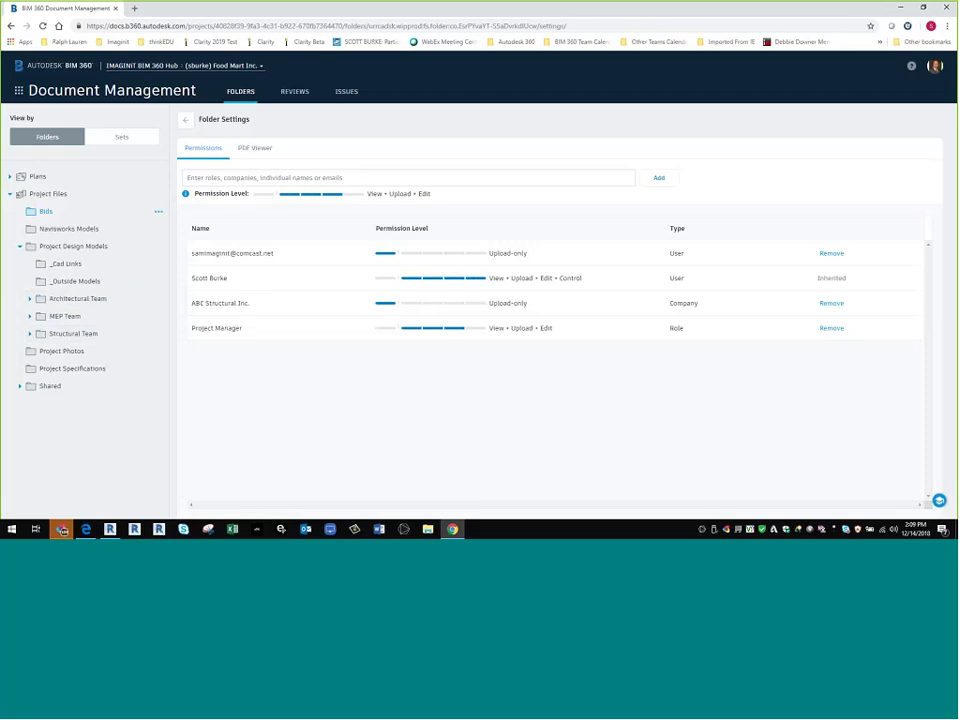
pyautogui.click(185, 119)
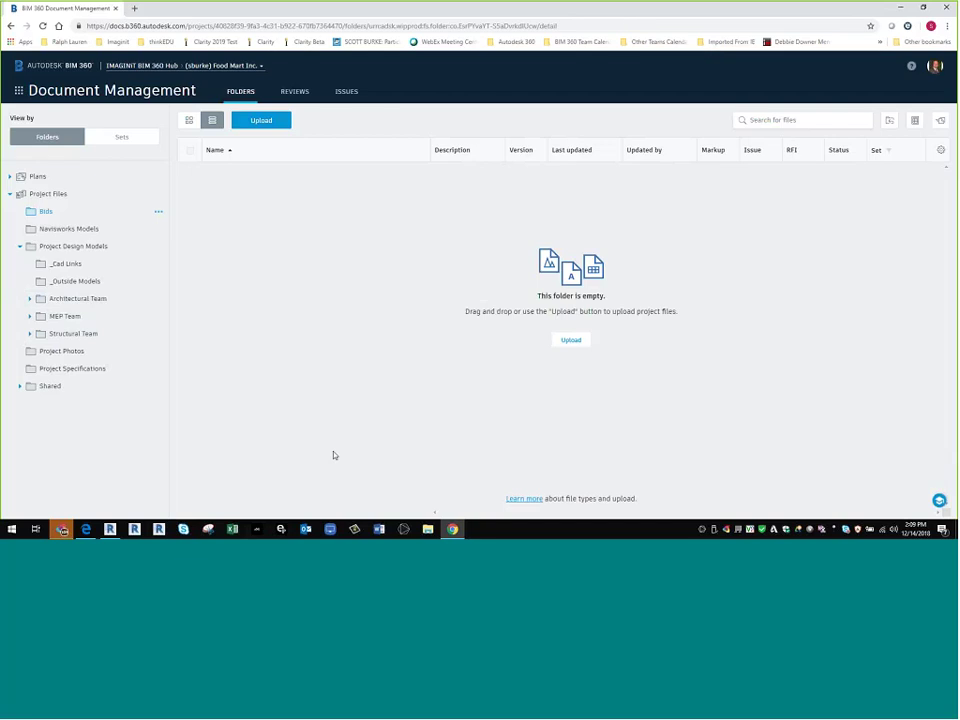
pyautogui.click(19, 91)
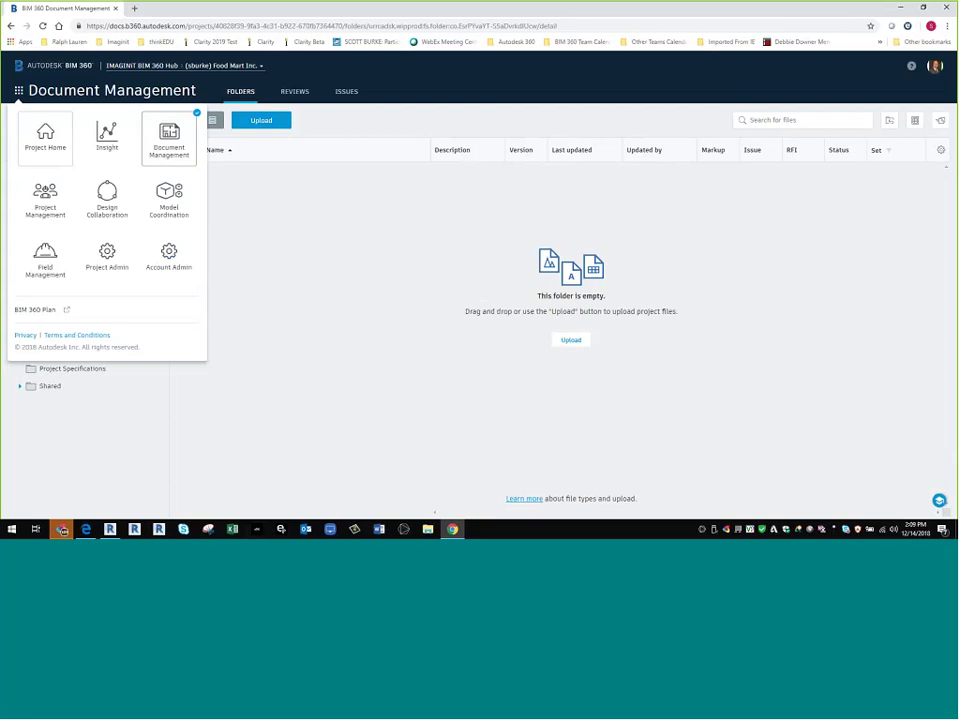
# - In Project Admin's Design Collaboration settings, start a new team using an existing Project Files folder
pyautogui.click(119, 263)
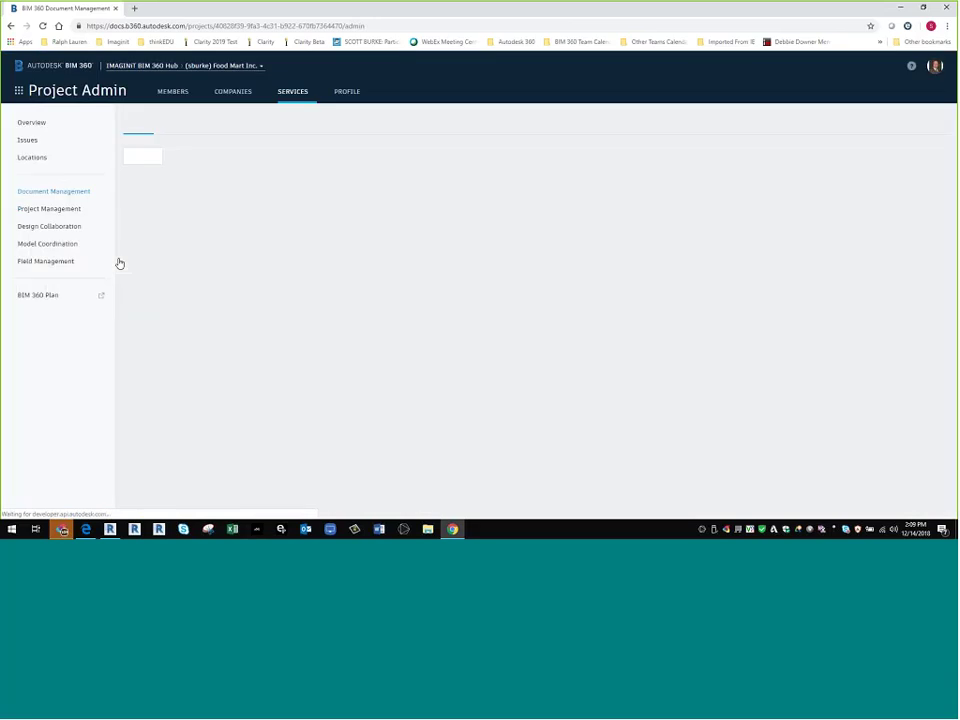
pyautogui.click(37, 228)
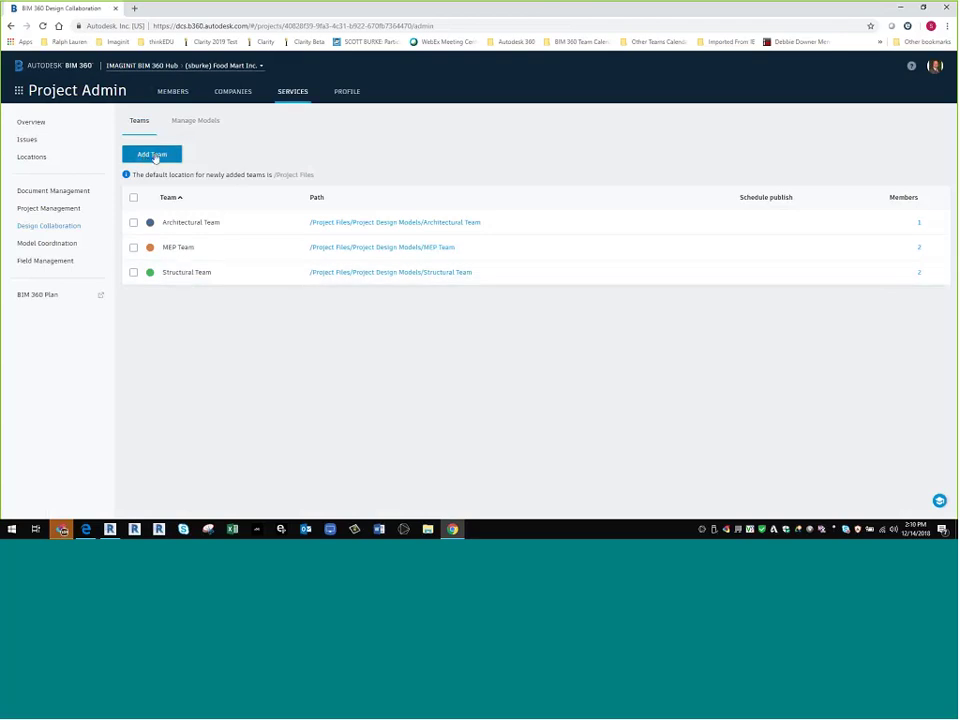
pyautogui.click(152, 157)
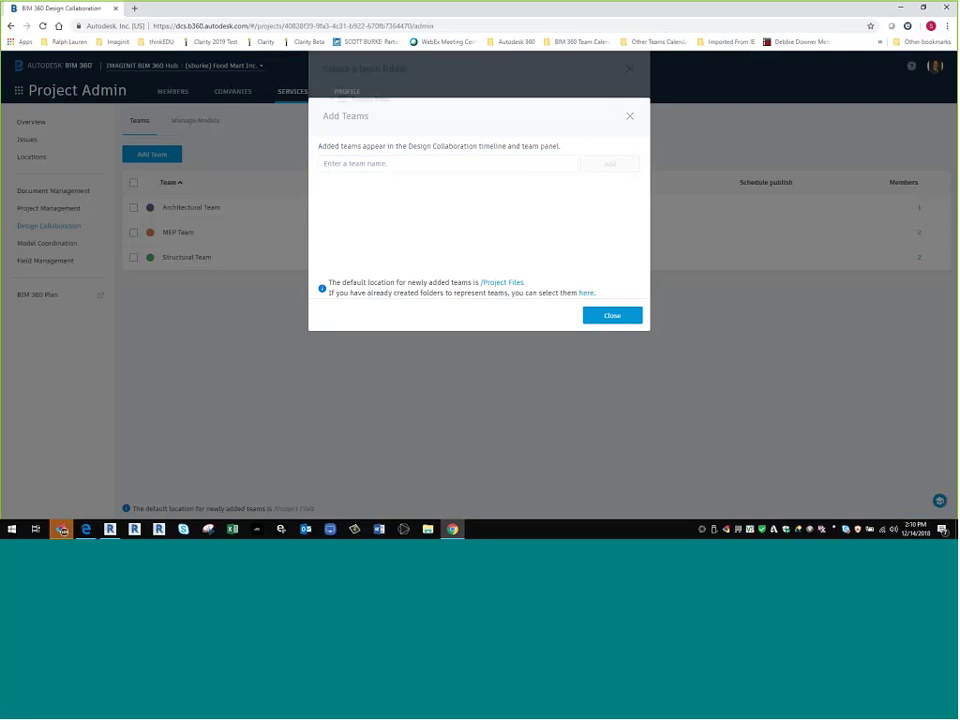
pyautogui.click(502, 282)
pyautogui.click(332, 146)
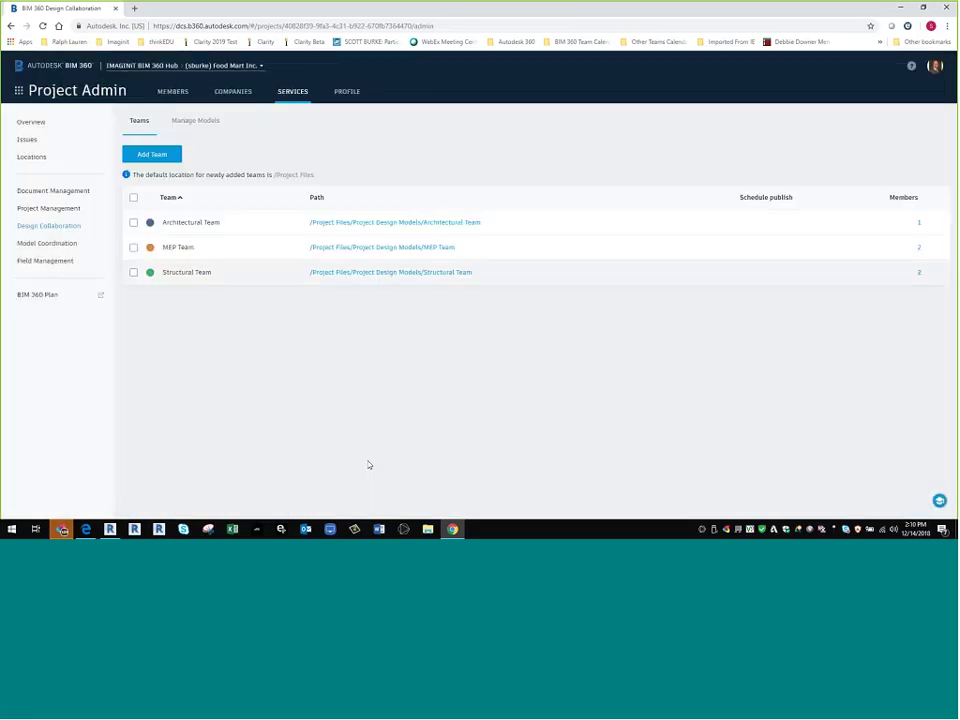
pyautogui.click(133, 222)
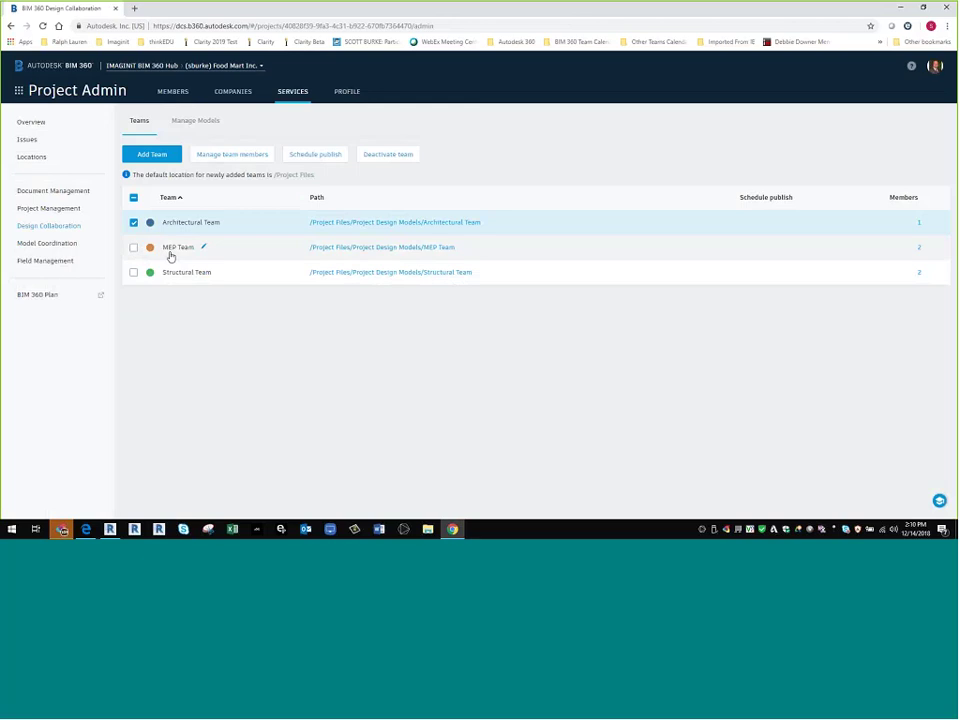
pyautogui.click(218, 155)
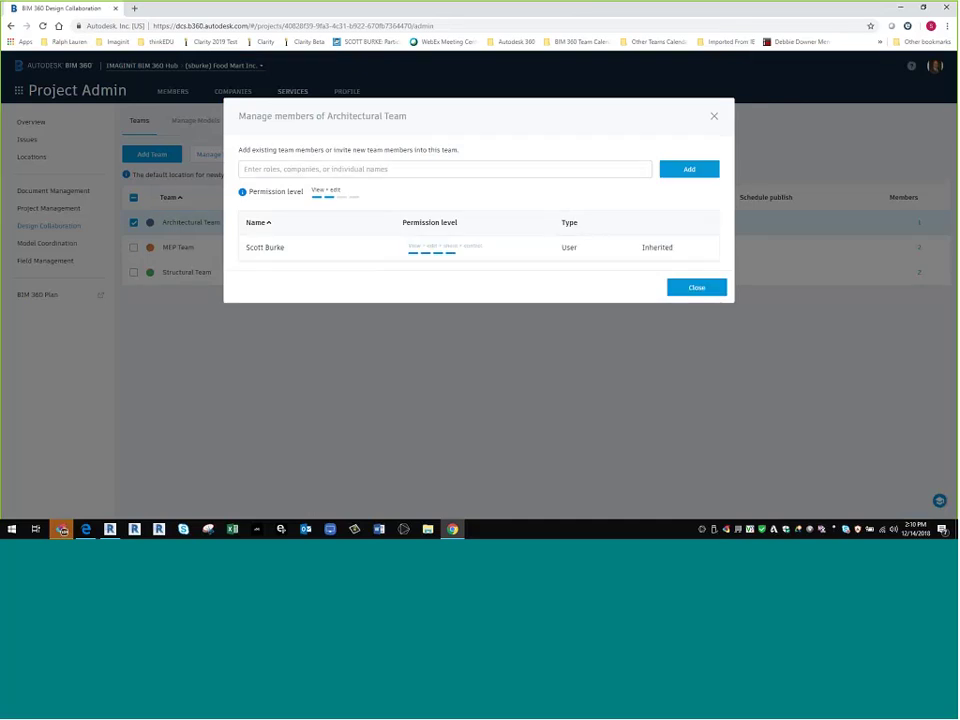
pyautogui.click(698, 288)
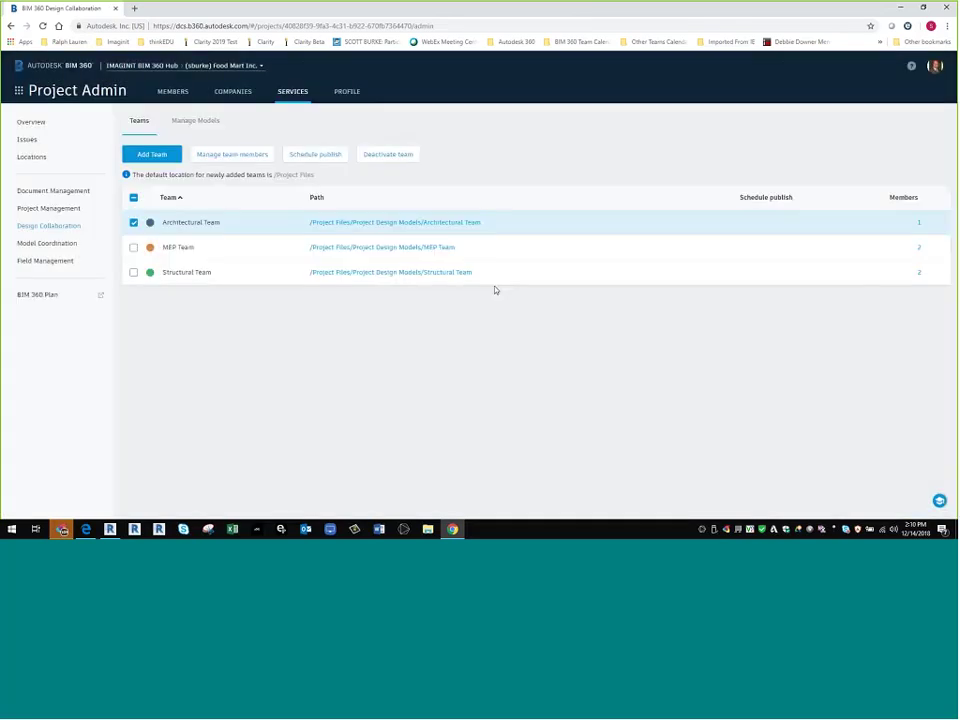
pyautogui.click(134, 247)
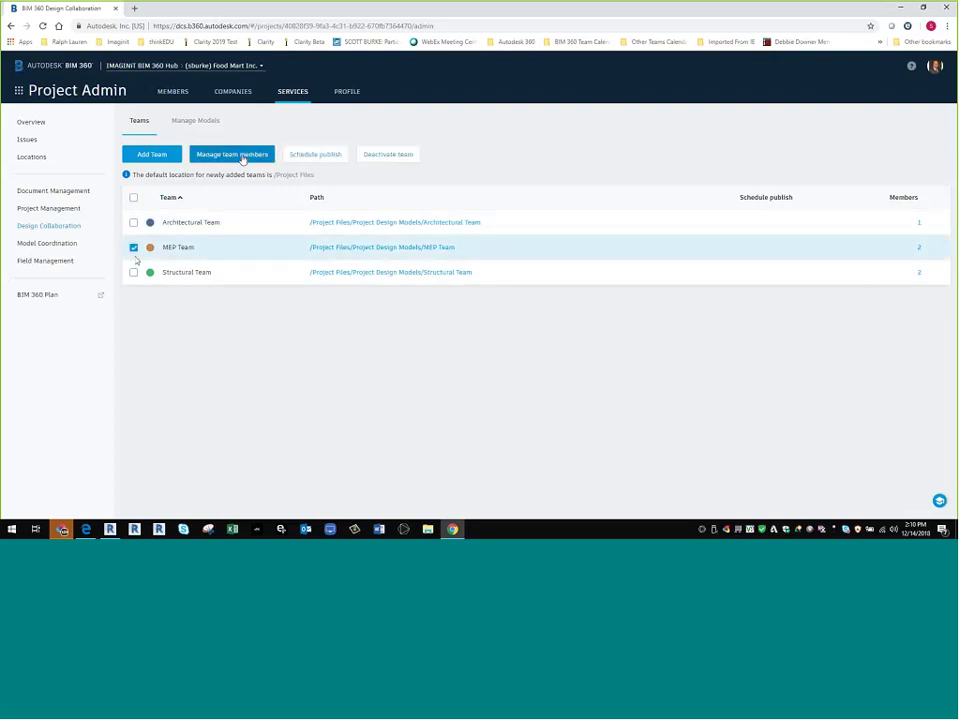
pyautogui.click(242, 156)
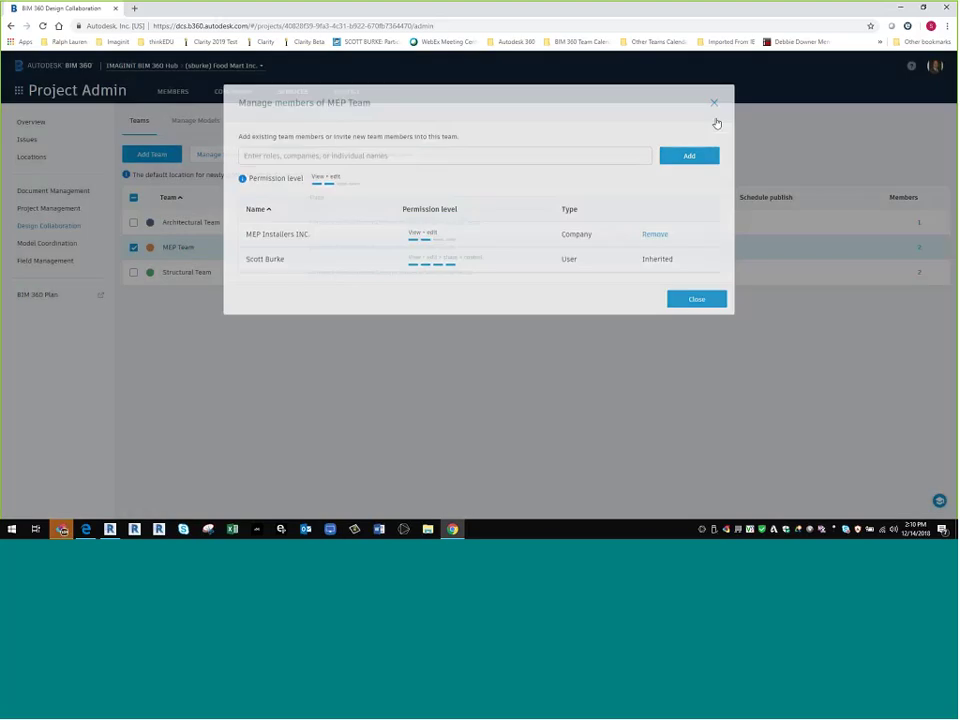
pyautogui.click(715, 119)
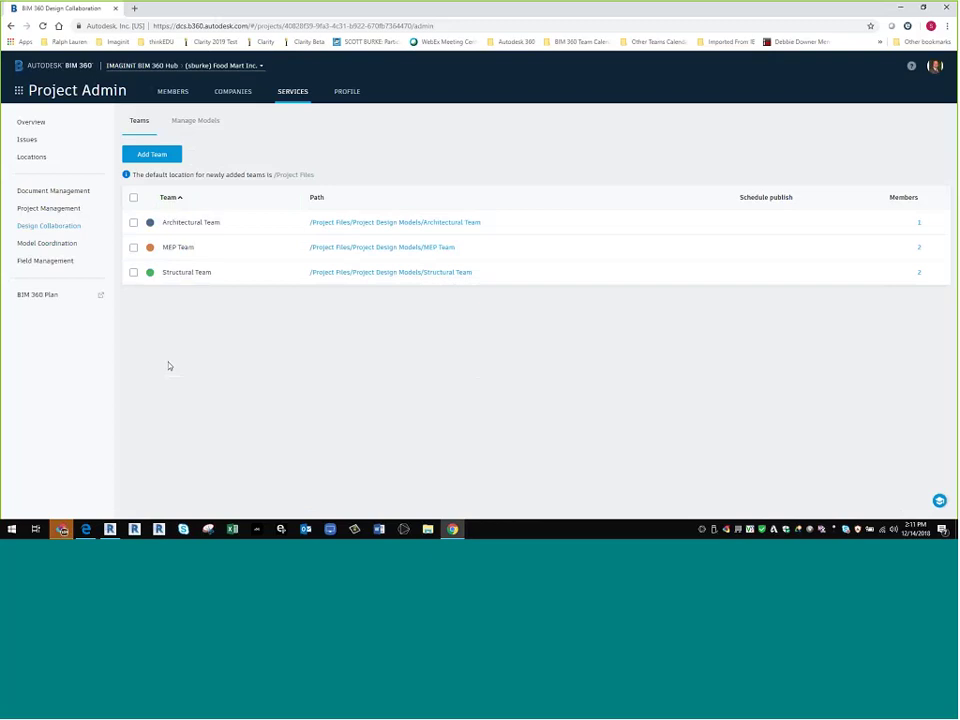
# - Switch to Document Management, glance at the Revit model, then return to the Plans folder listing
pyautogui.click(18, 90)
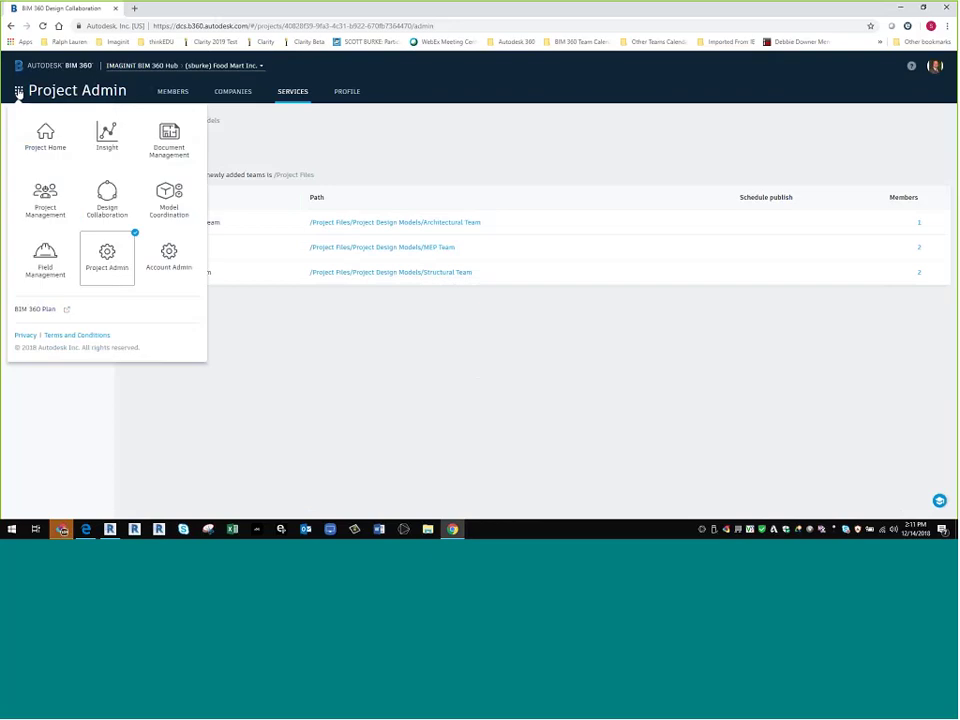
pyautogui.click(168, 142)
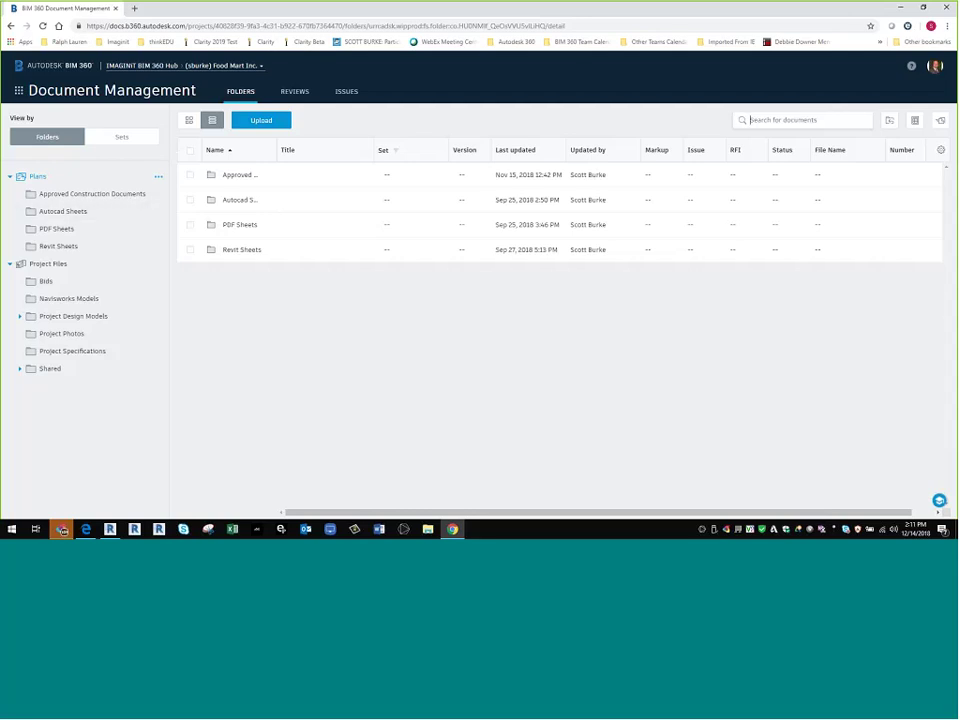
pyautogui.click(110, 529)
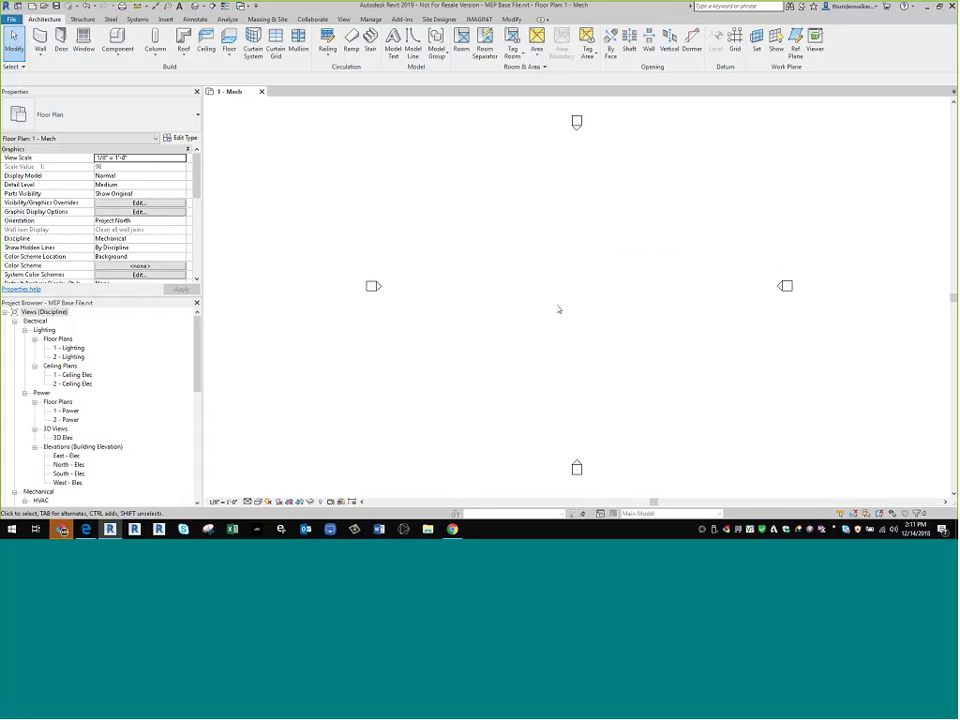
pyautogui.hotkey('alt', 'Tab')
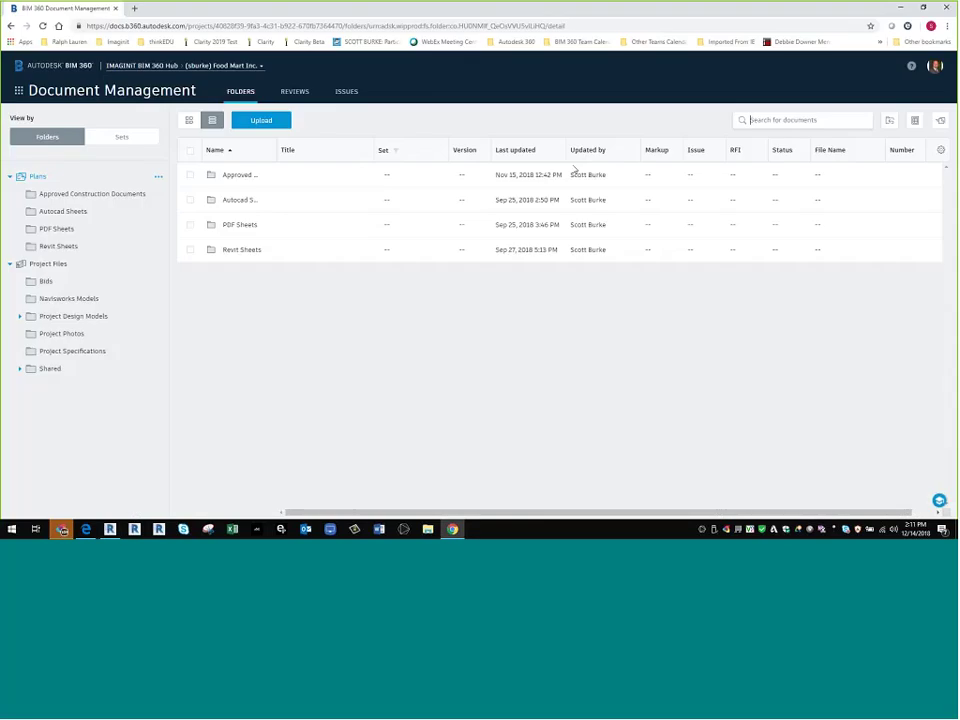
pyautogui.click(18, 90)
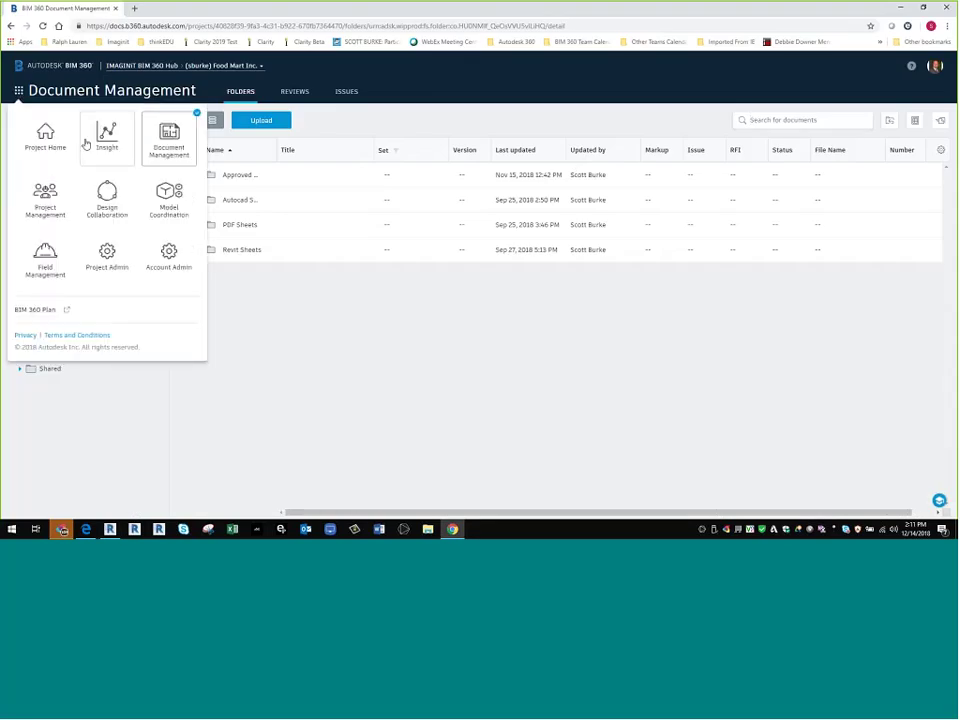
# - Open Design Collaboration, split the timeline into team lanes, and select the MEP Team's 50% MEP for Review space
pyautogui.click(108, 195)
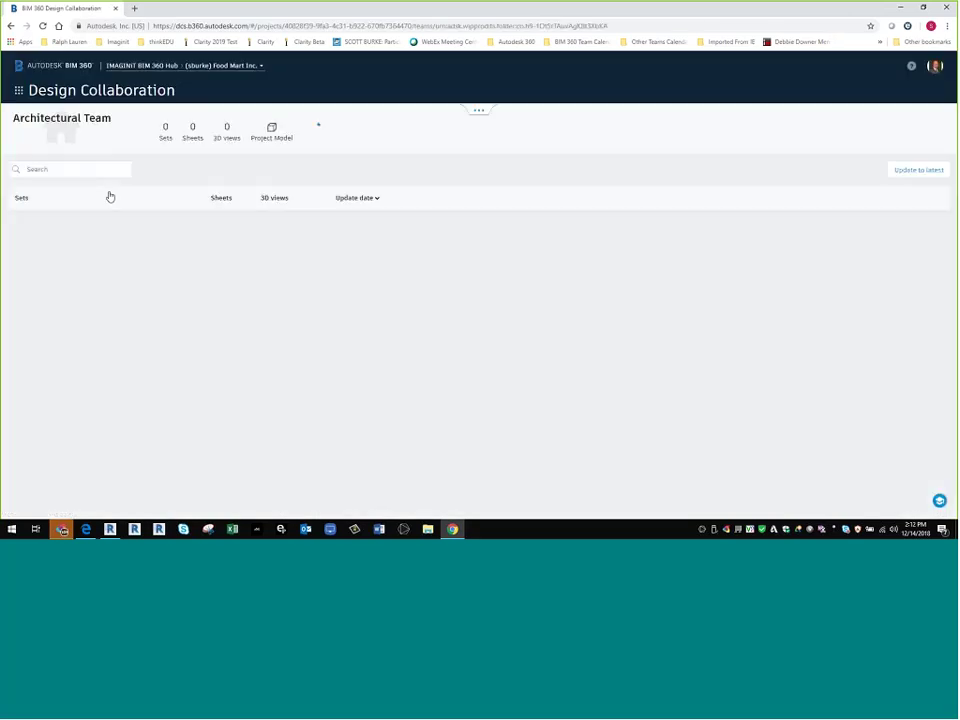
pyautogui.click(18, 90)
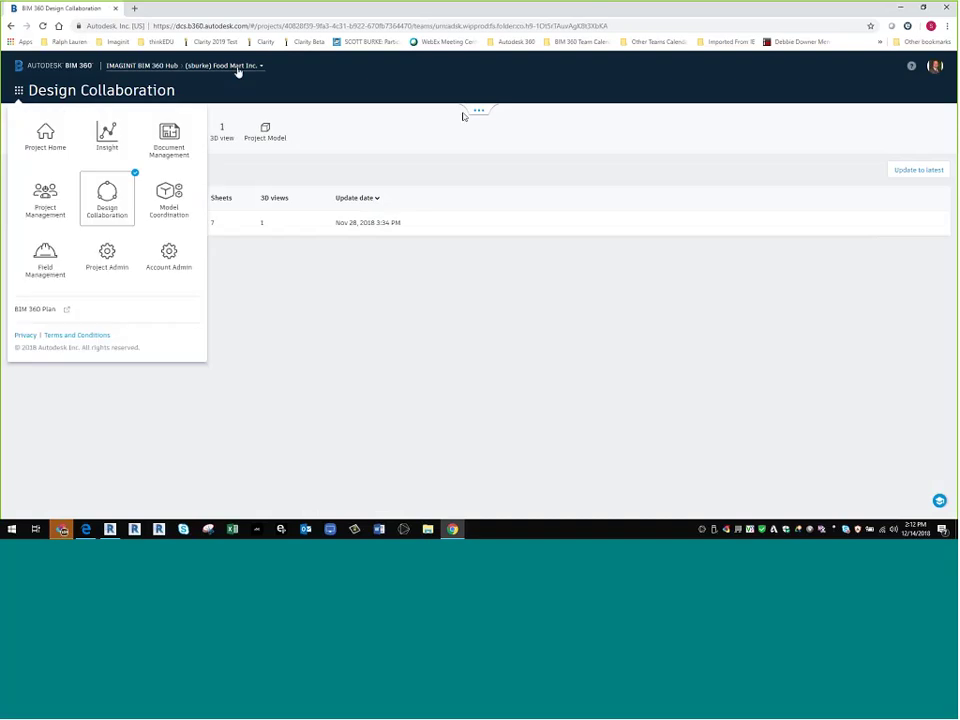
pyautogui.click(180, 56)
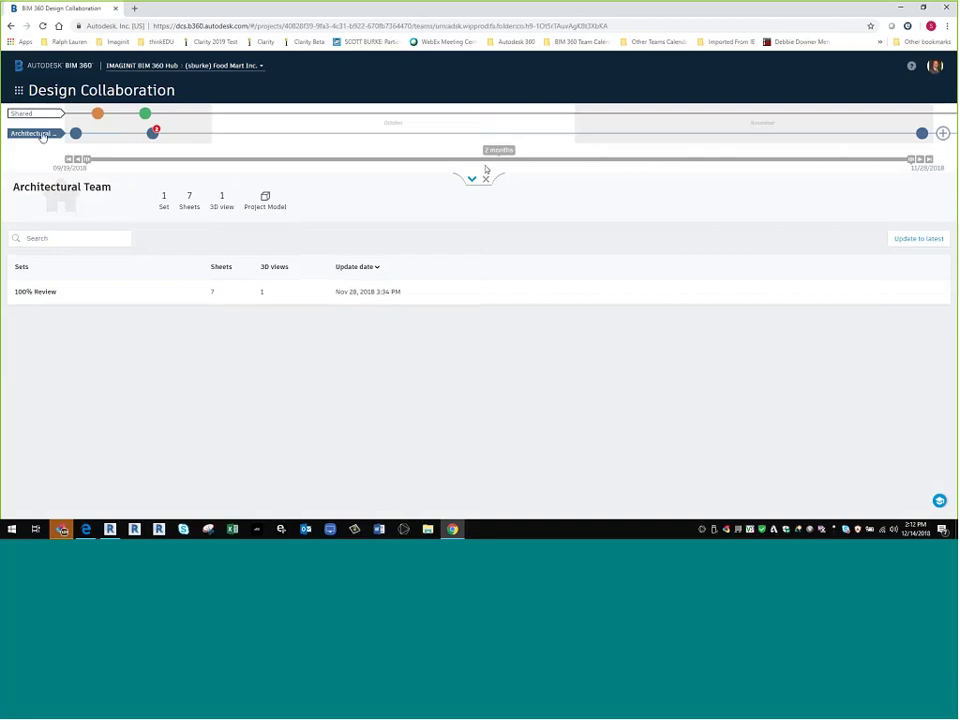
pyautogui.click(40, 114)
pyautogui.click(40, 114)
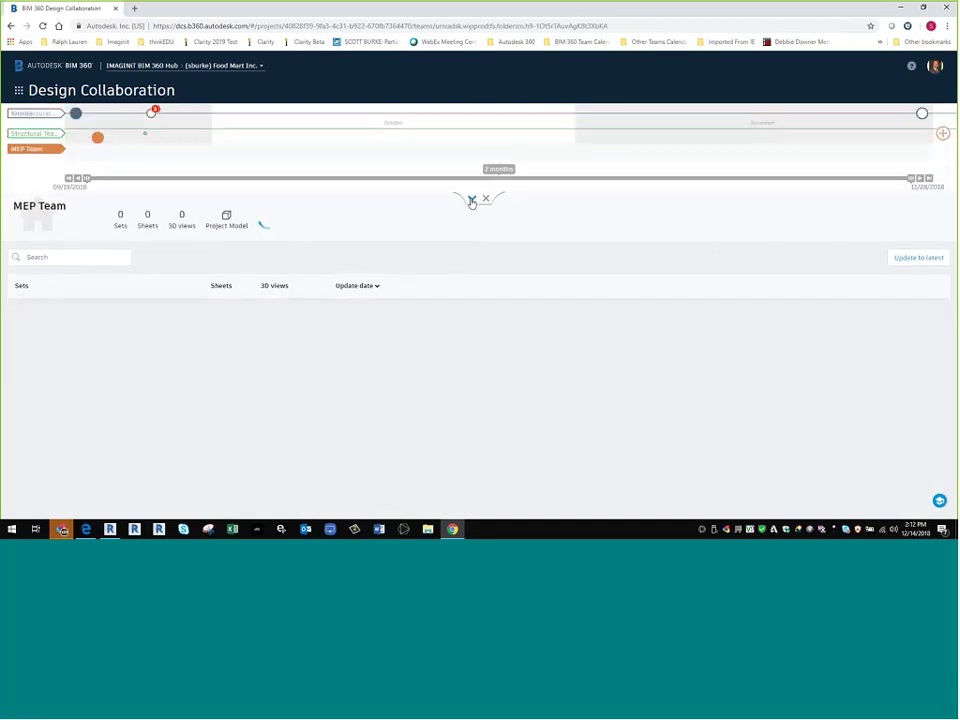
pyautogui.click(471, 182)
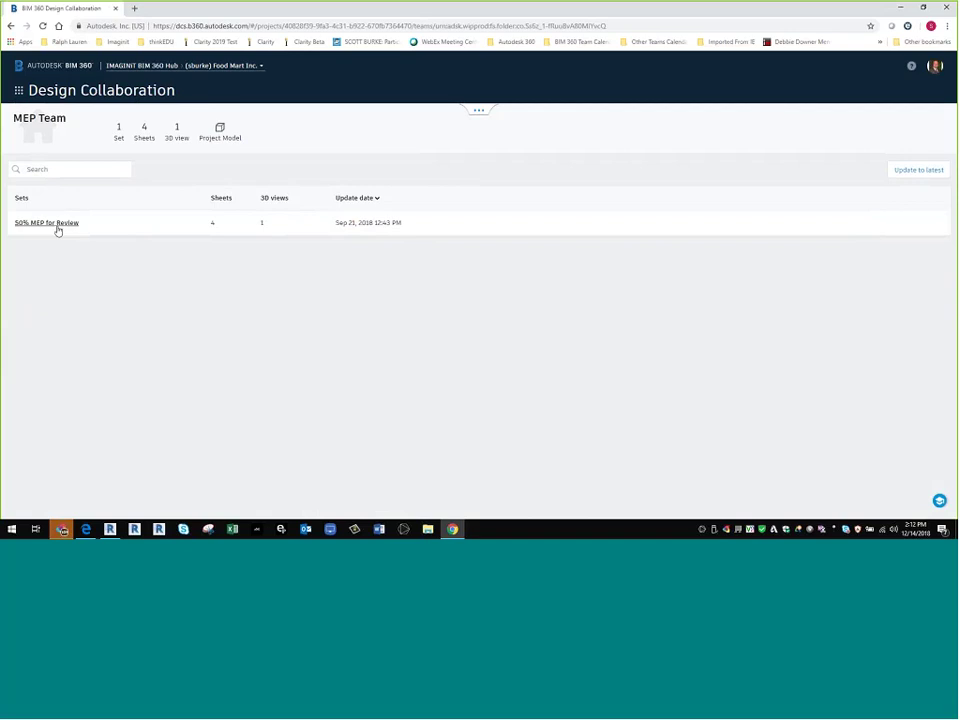
# - Widen the team timeline to a 2-month span and open the Architectural Team's 50% Submission package
pyautogui.click(480, 110)
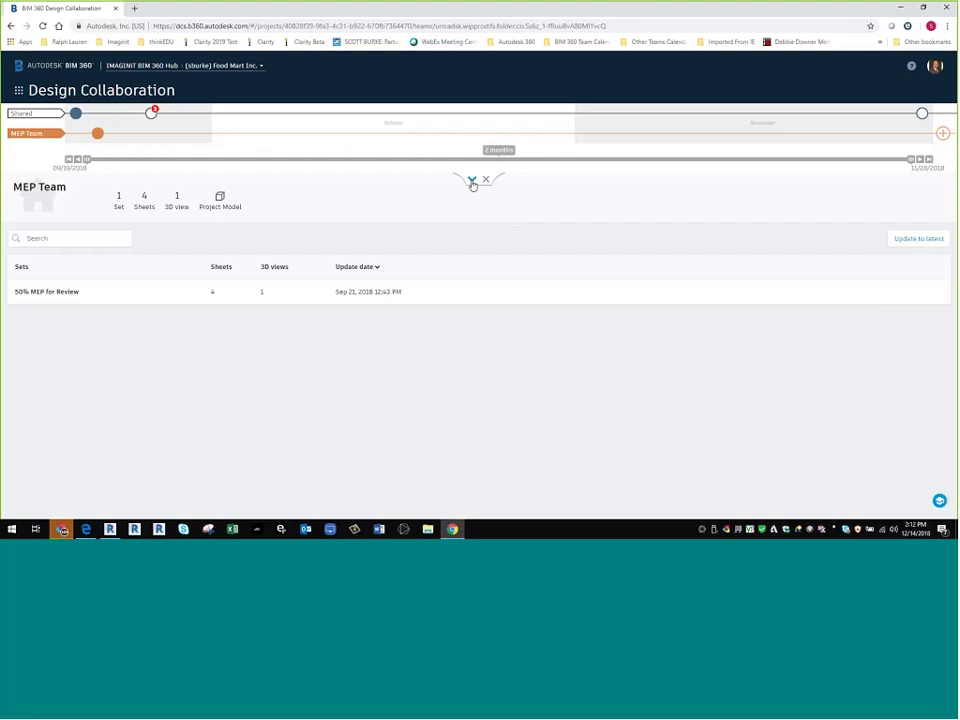
pyautogui.click(472, 182)
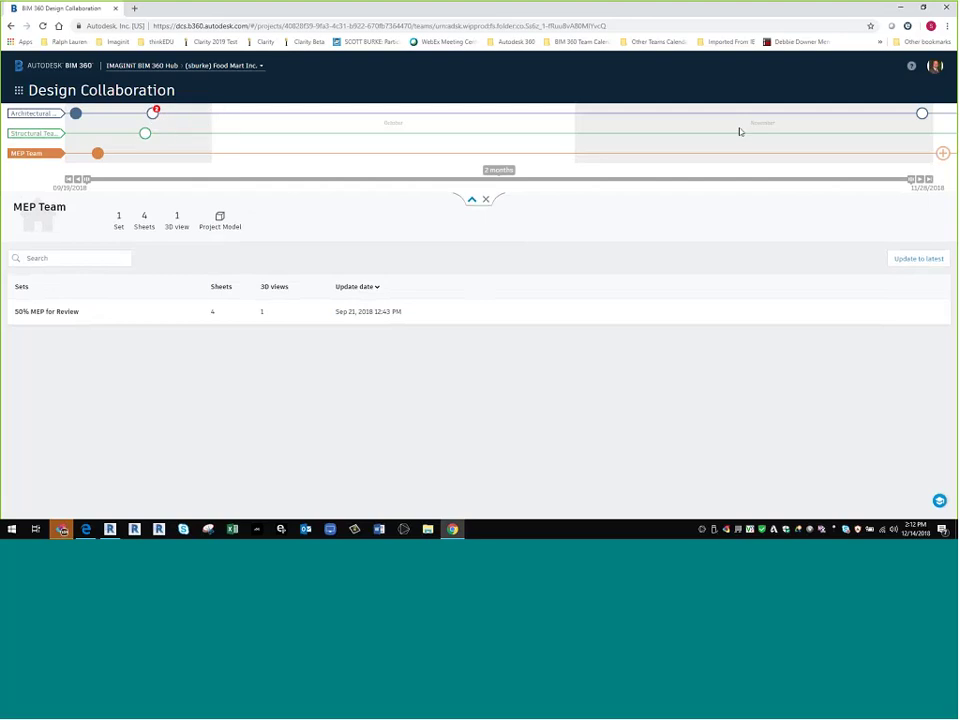
pyautogui.moveTo(921, 116)
pyautogui.click(152, 114)
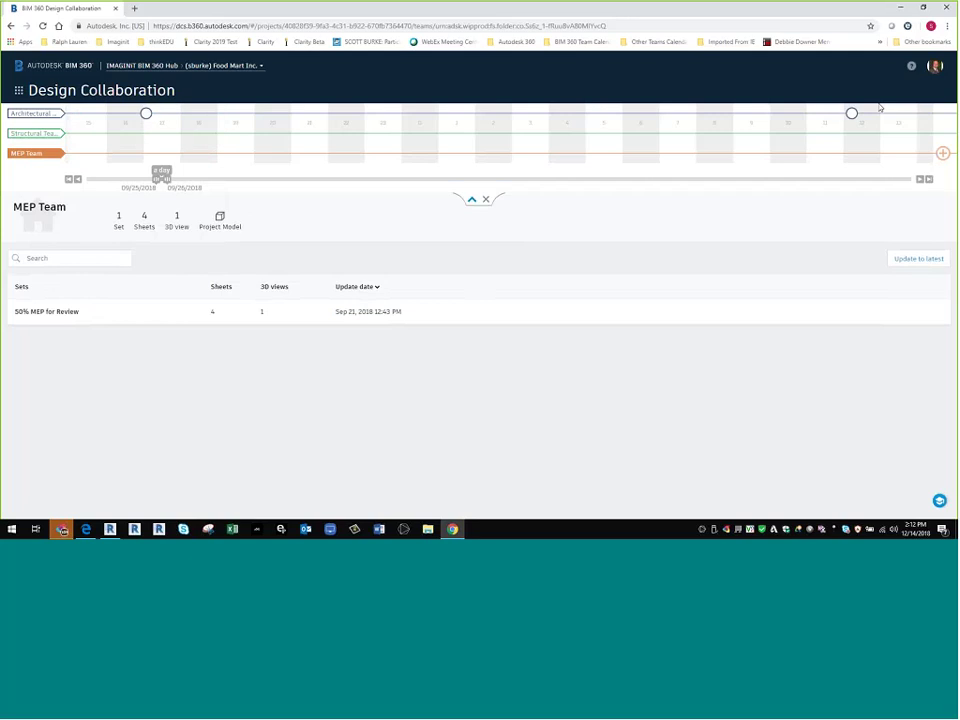
pyautogui.moveTo(849, 118)
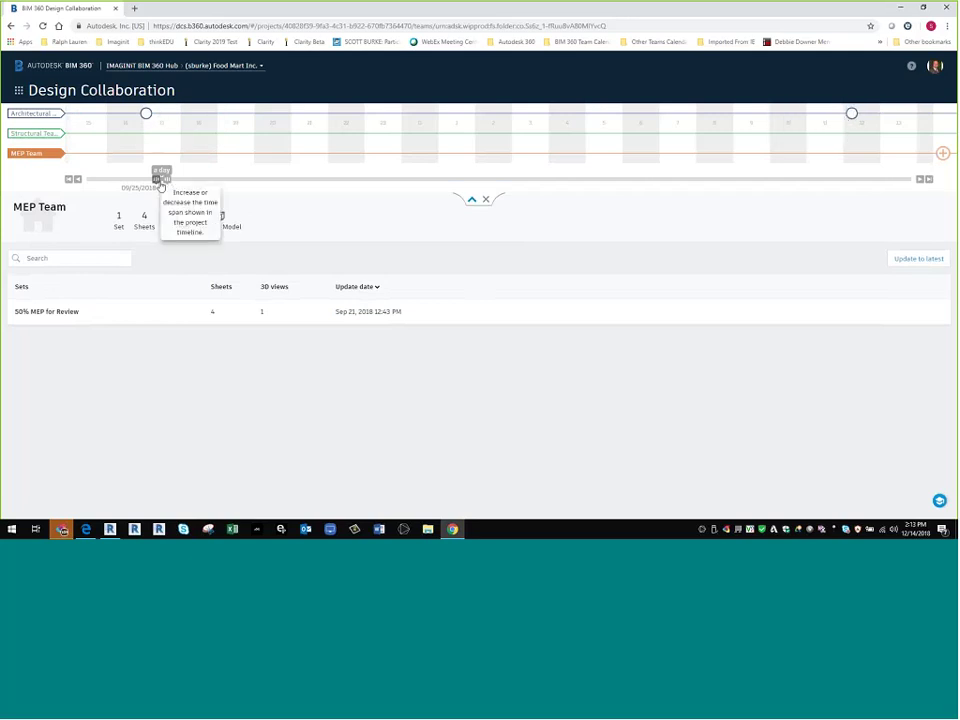
pyautogui.moveTo(158, 180); pyautogui.dragTo(78, 180)
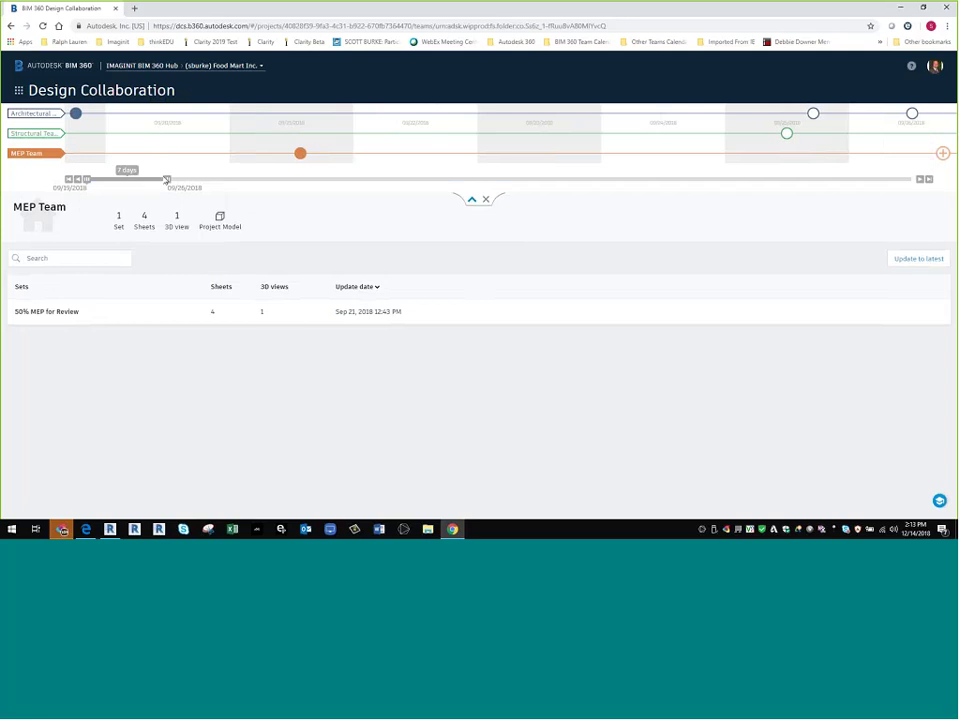
pyautogui.moveTo(166, 180); pyautogui.dragTo(943, 206)
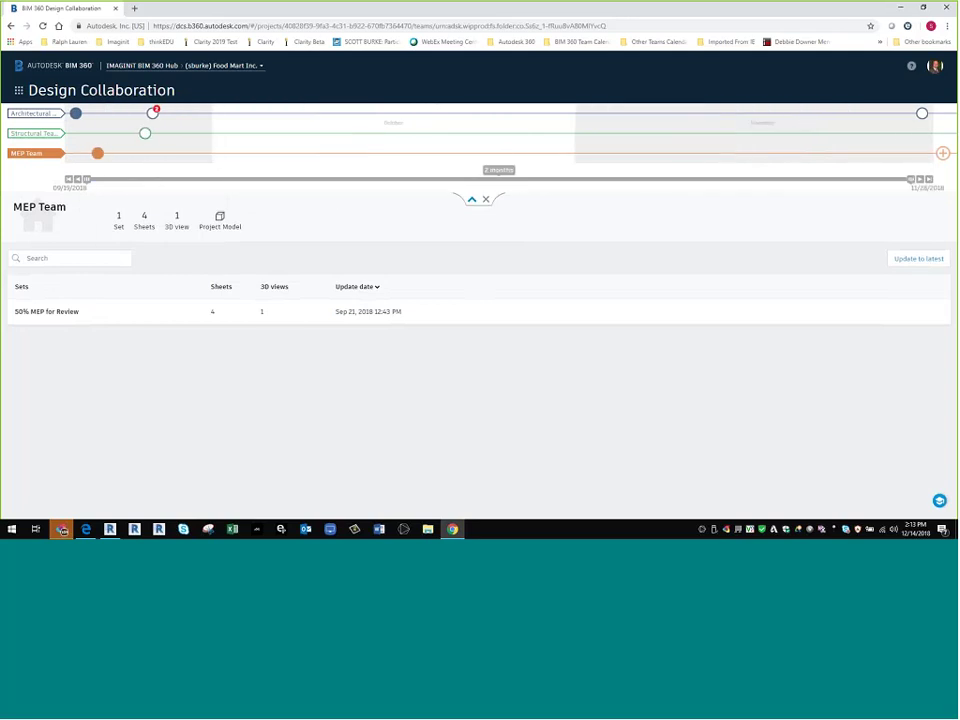
pyautogui.moveTo(77, 118)
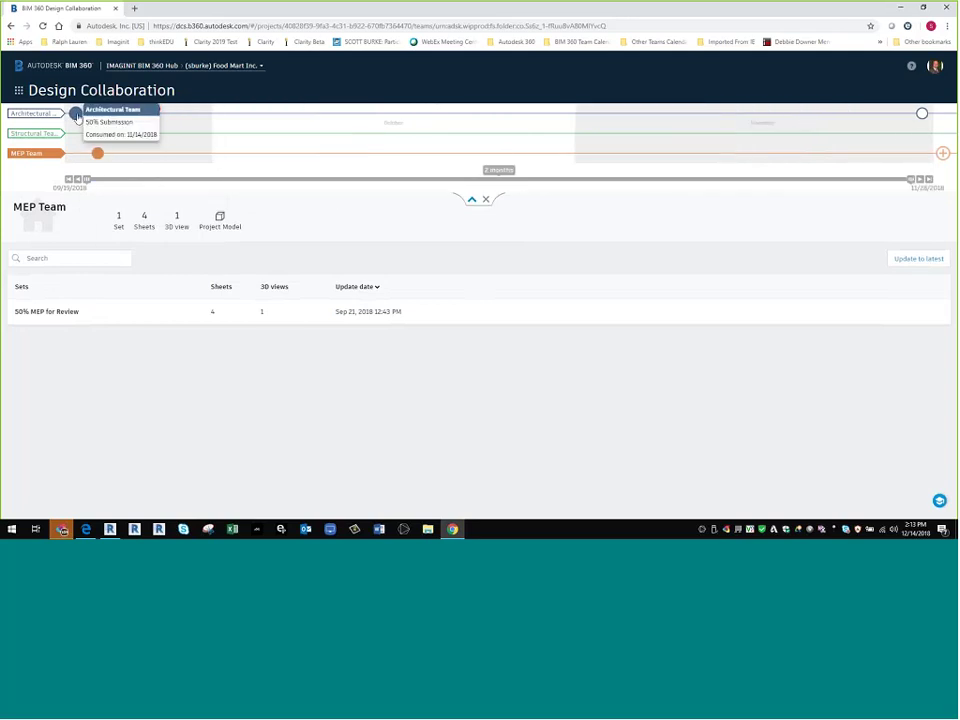
pyautogui.click(77, 117)
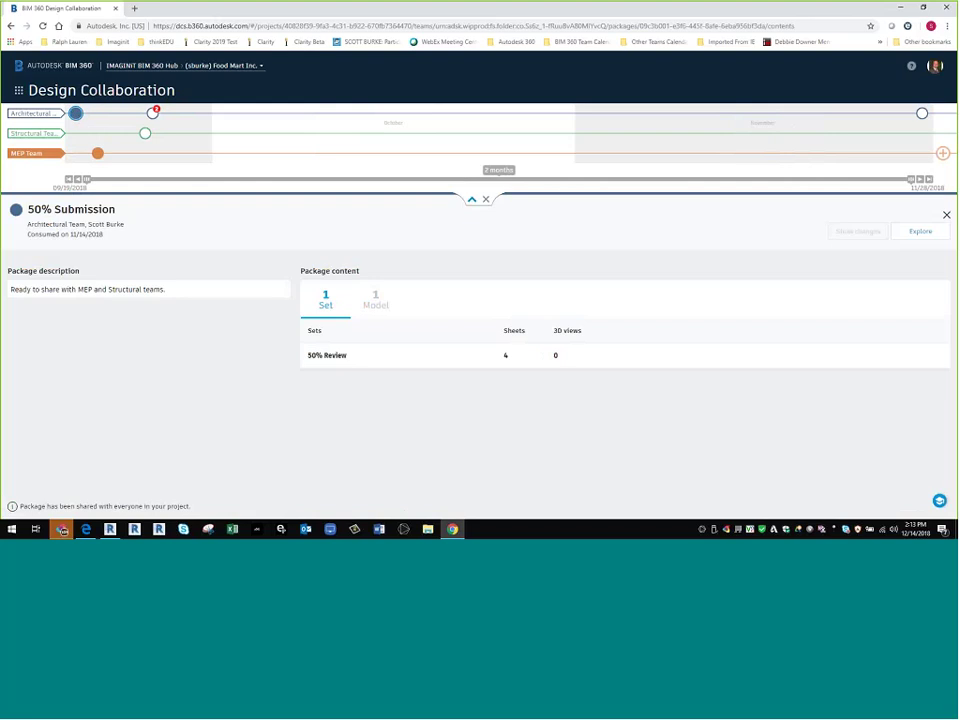
# - Check the 100% Review package, then open the 50% Review set's sheets, starting at A-01 Main Level
pyautogui.click(922, 113)
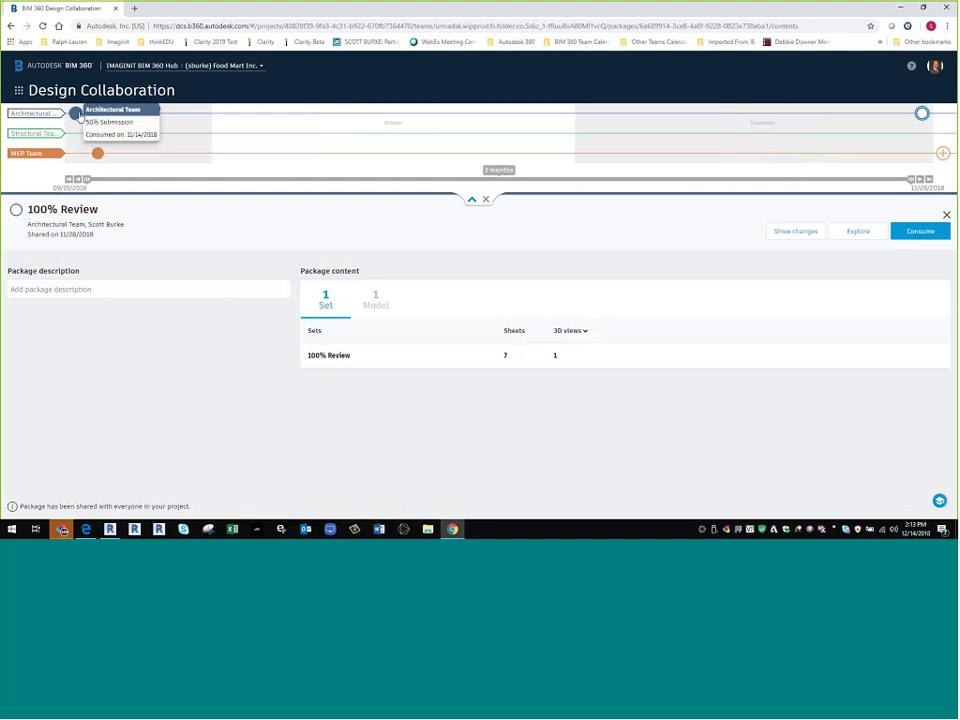
pyautogui.click(75, 113)
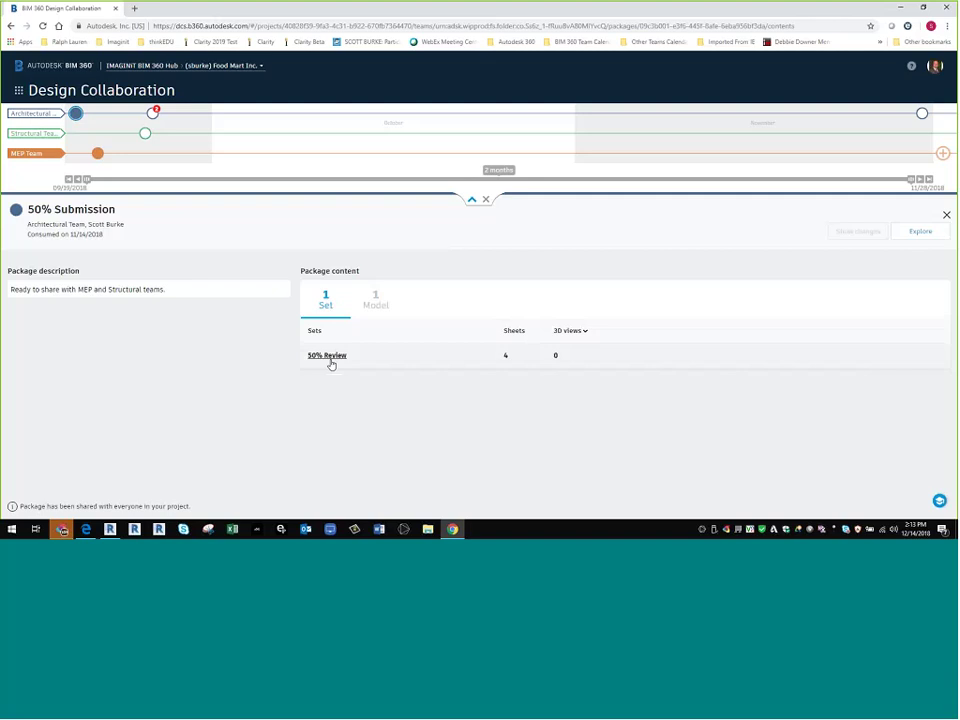
pyautogui.click(330, 360)
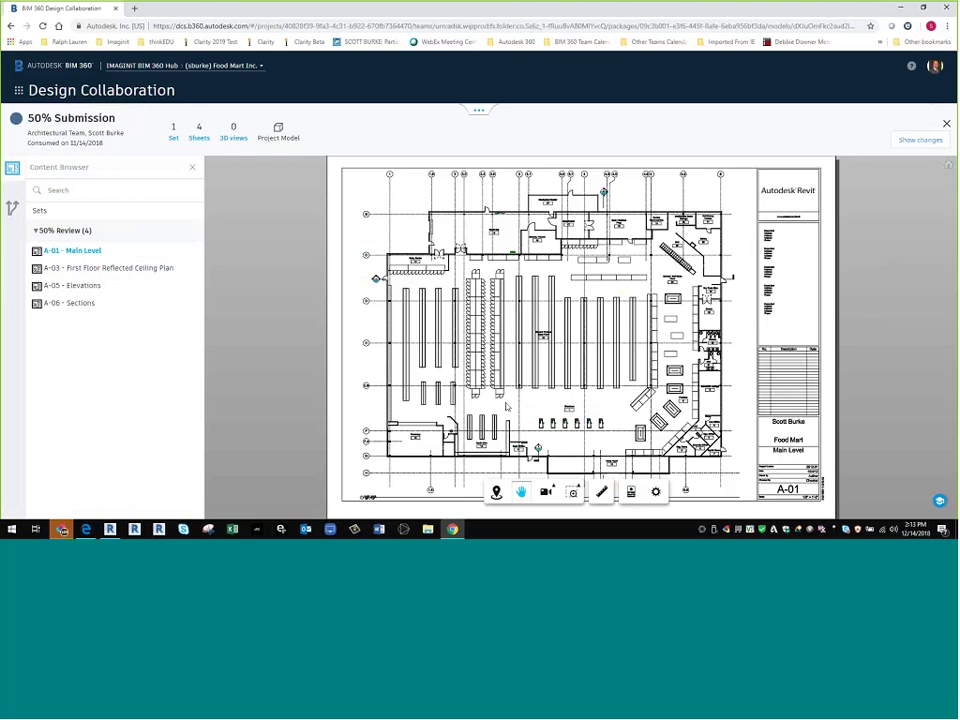
# - Review sheets A-03, A-05, A-06 and A-01, then close the viewer back to the 50% Submission package
pyautogui.click(92, 269)
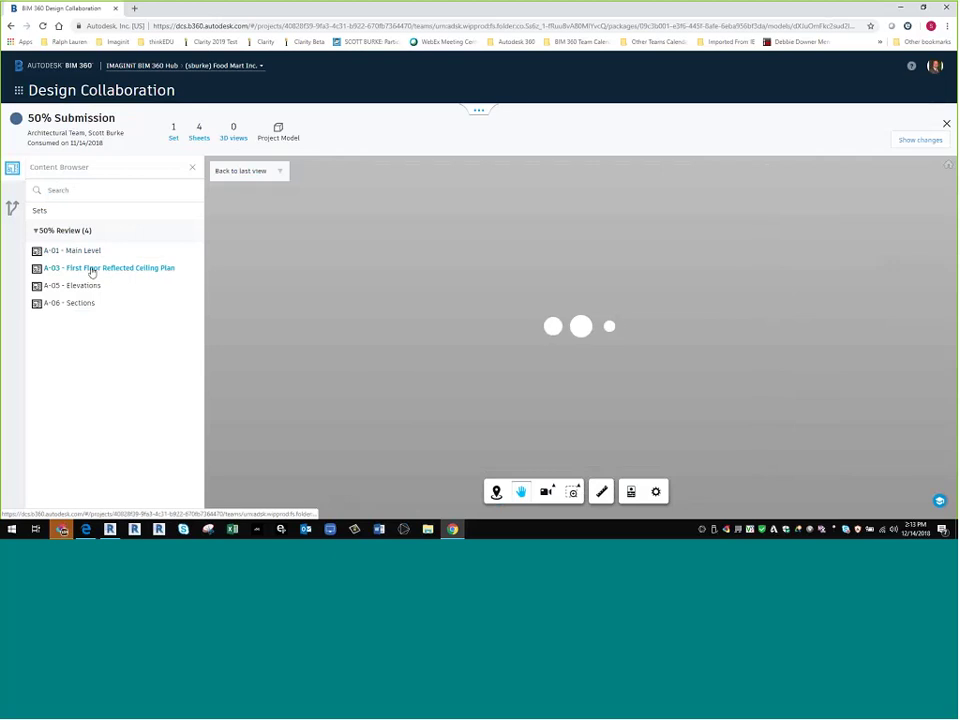
pyautogui.click(88, 288)
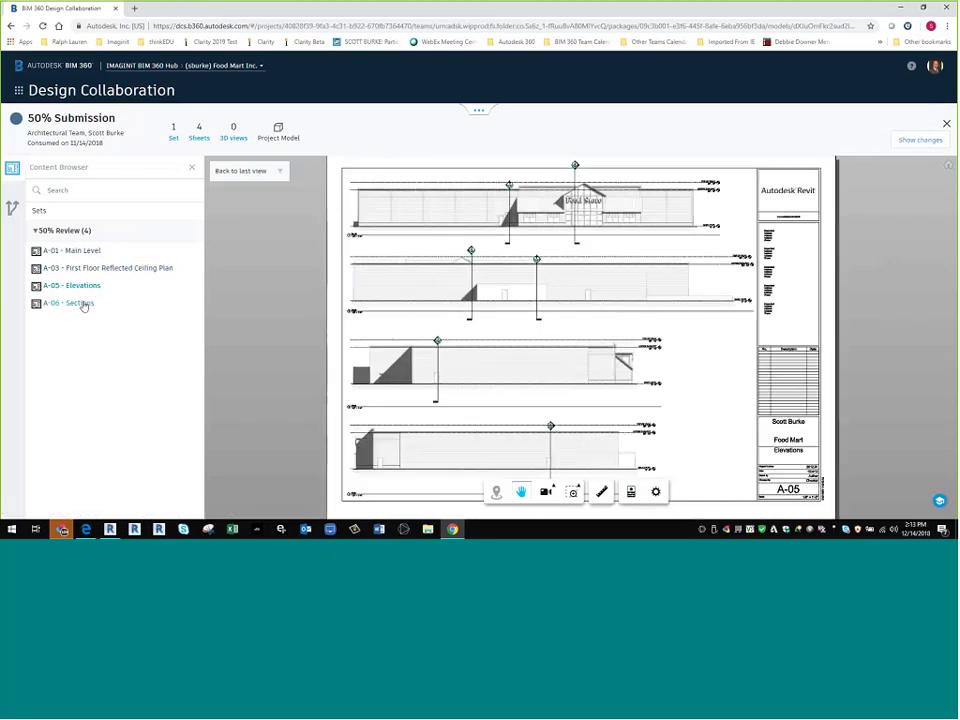
pyautogui.click(82, 303)
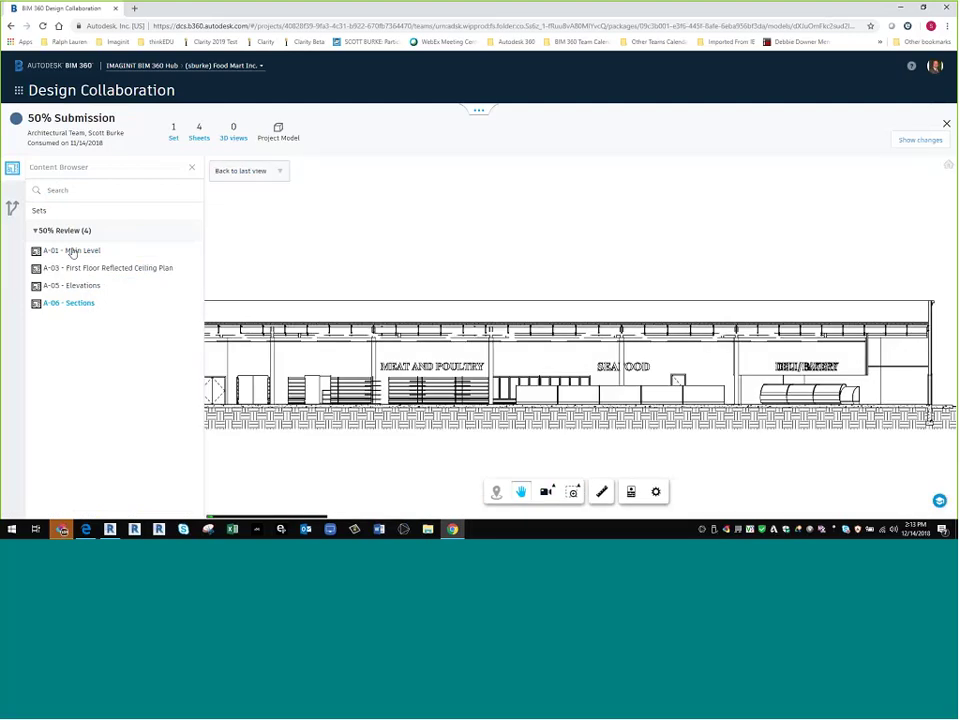
pyautogui.click(72, 251)
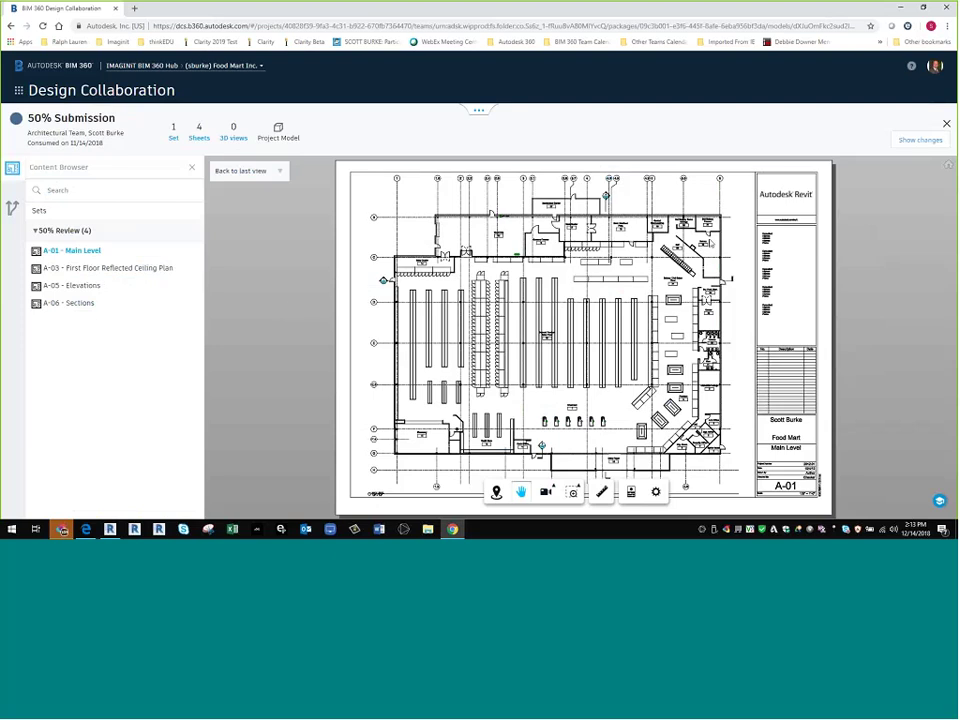
pyautogui.click(946, 127)
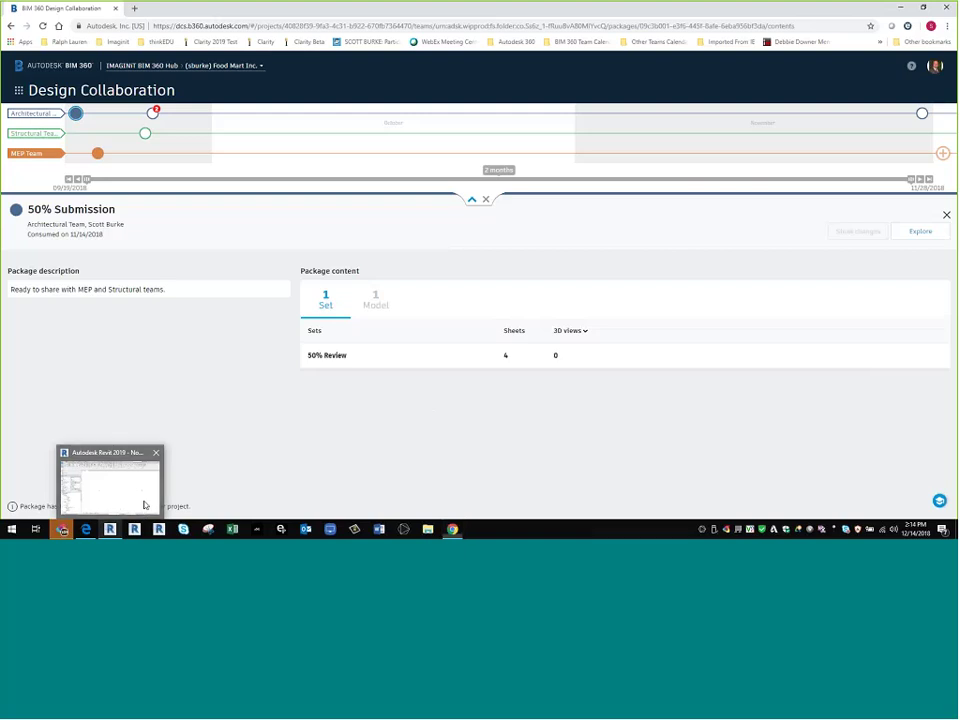
# - In Revit, enable collaboration for MEP Base File through BIM 360 Document Management
pyautogui.click(144, 500)
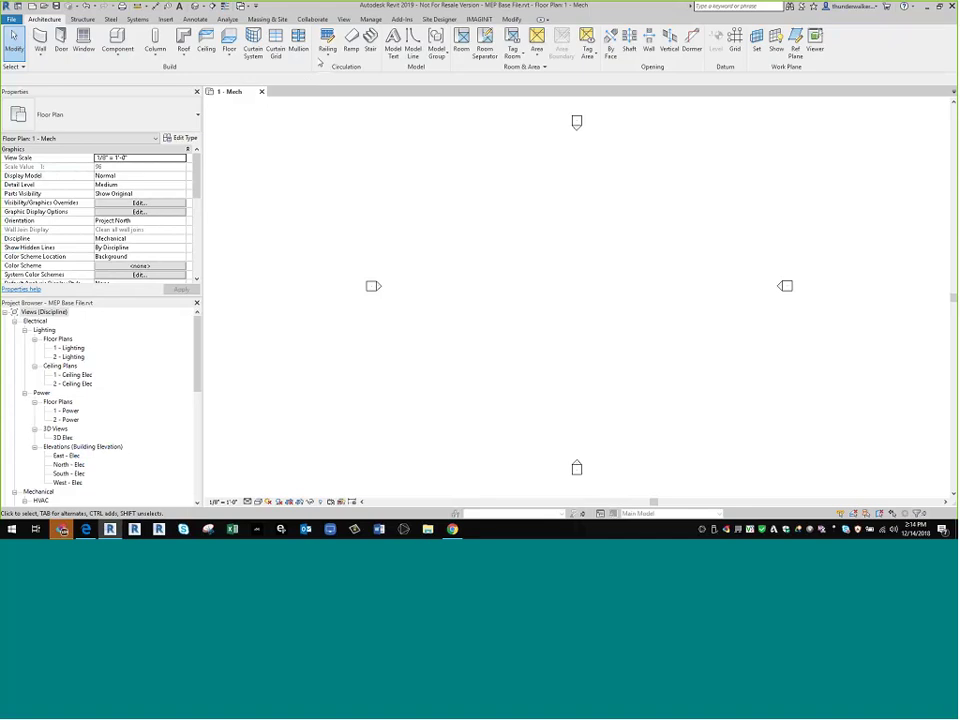
pyautogui.click(313, 20)
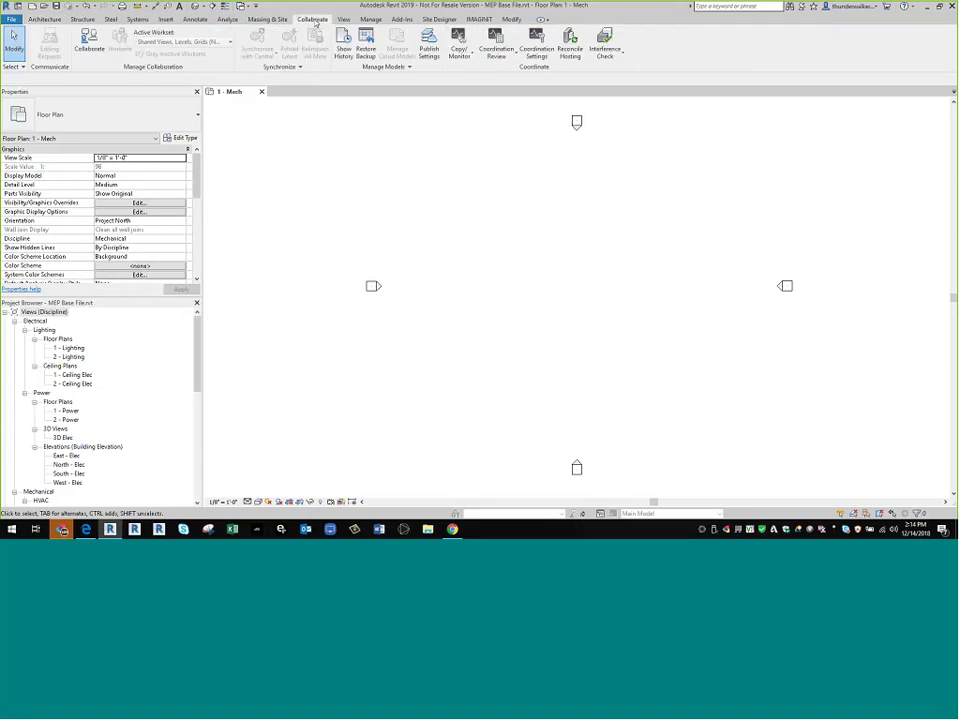
pyautogui.click(88, 44)
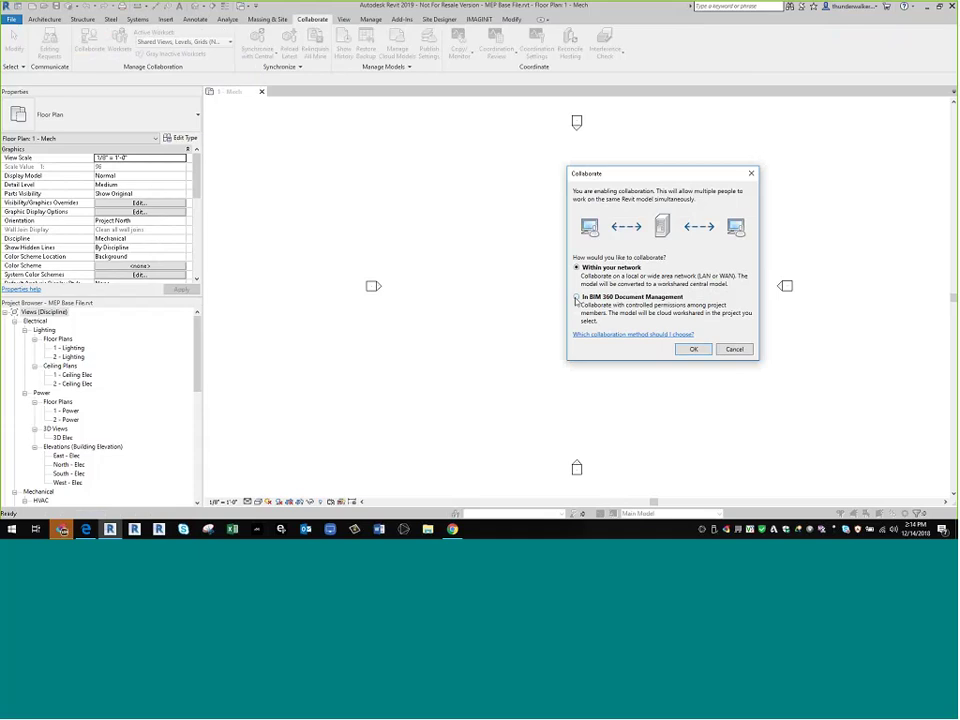
pyautogui.click(576, 298)
pyautogui.click(693, 350)
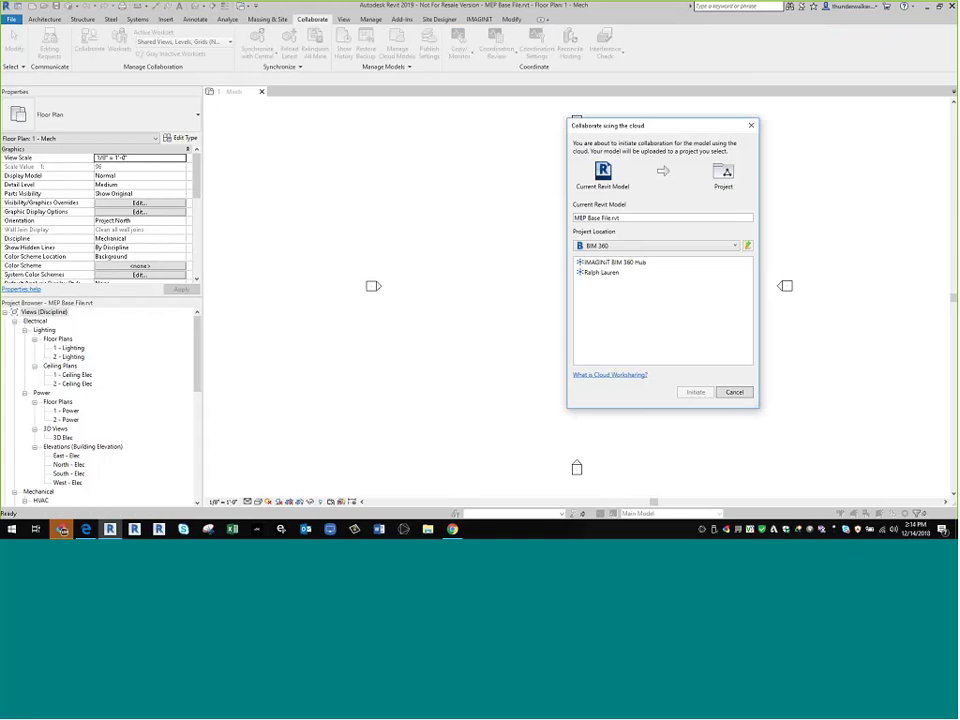
# - Upload MEP Base File to the Food Mart Inc. project's MEP Team folder as a cloud model
pyautogui.doubleClick(612, 262)
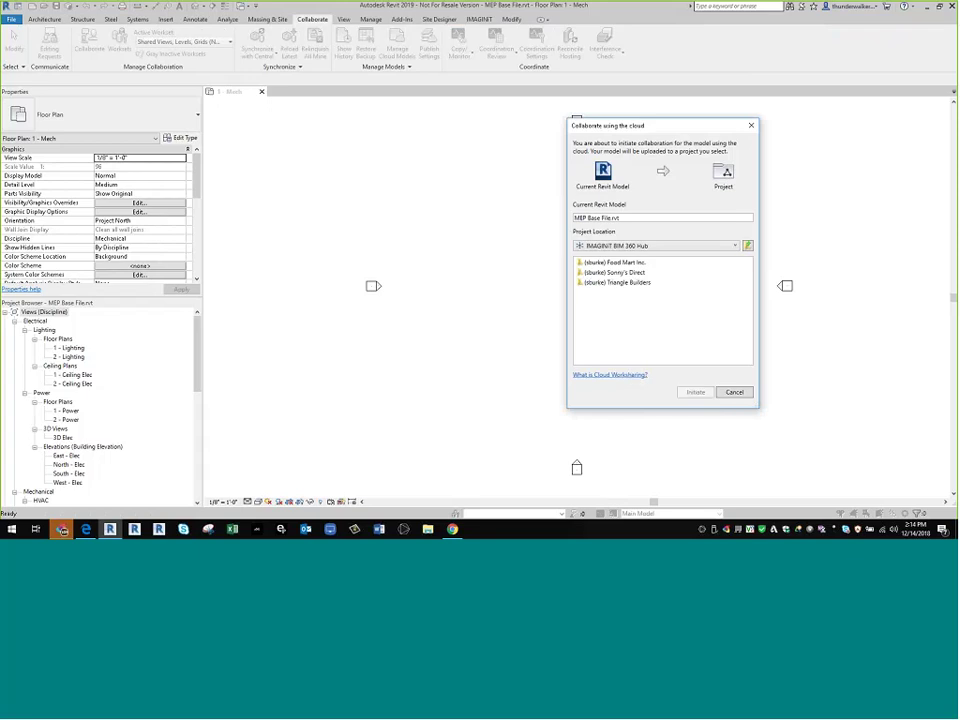
pyautogui.click(627, 265)
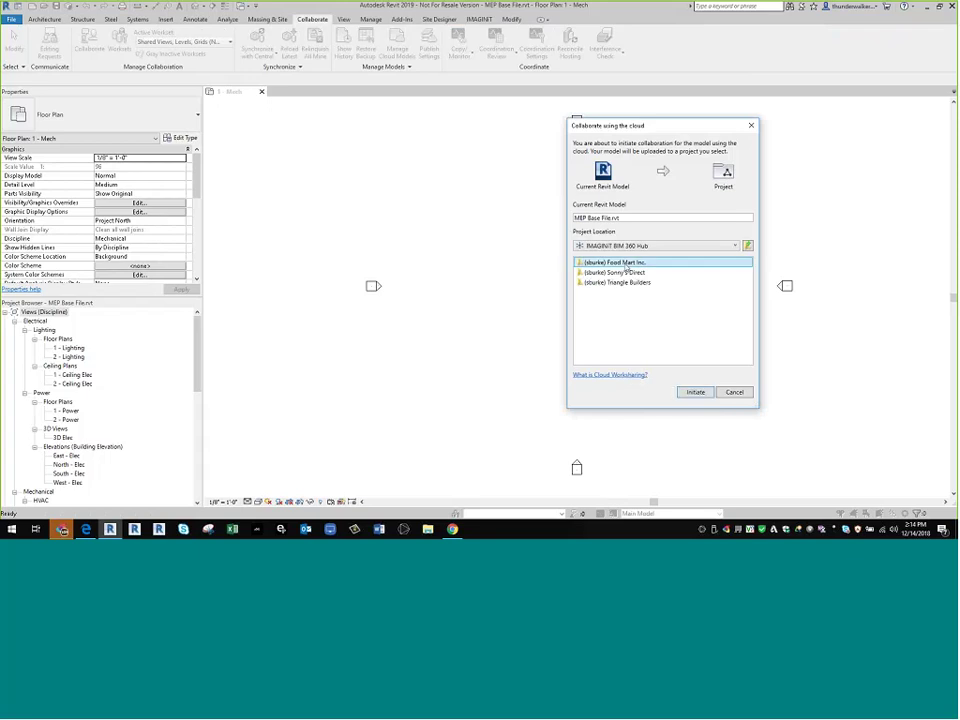
pyautogui.click(696, 392)
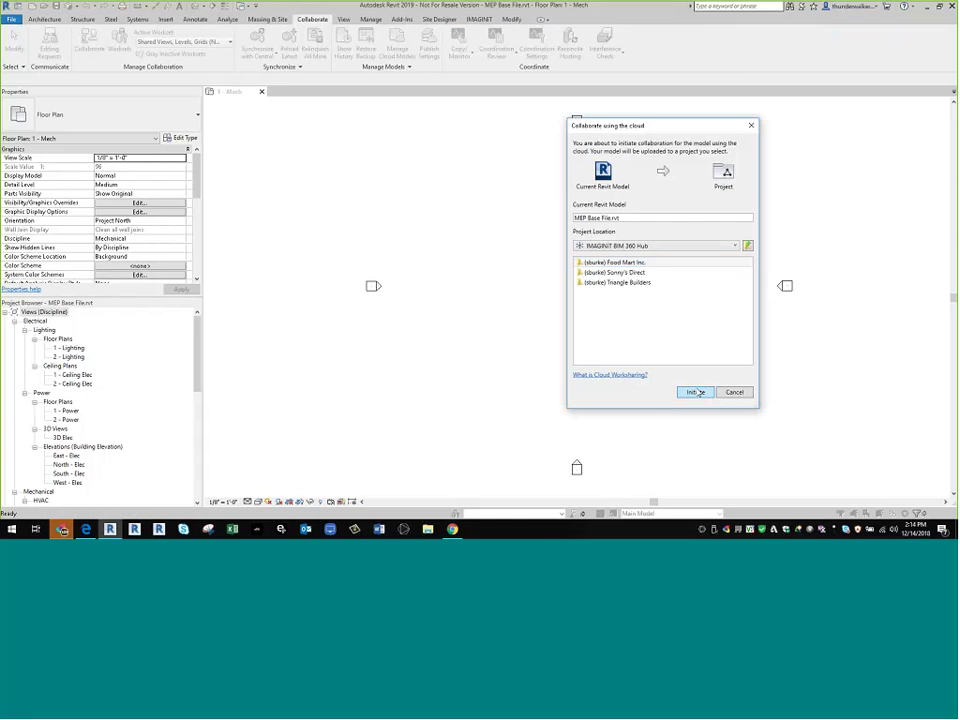
pyautogui.click(630, 263)
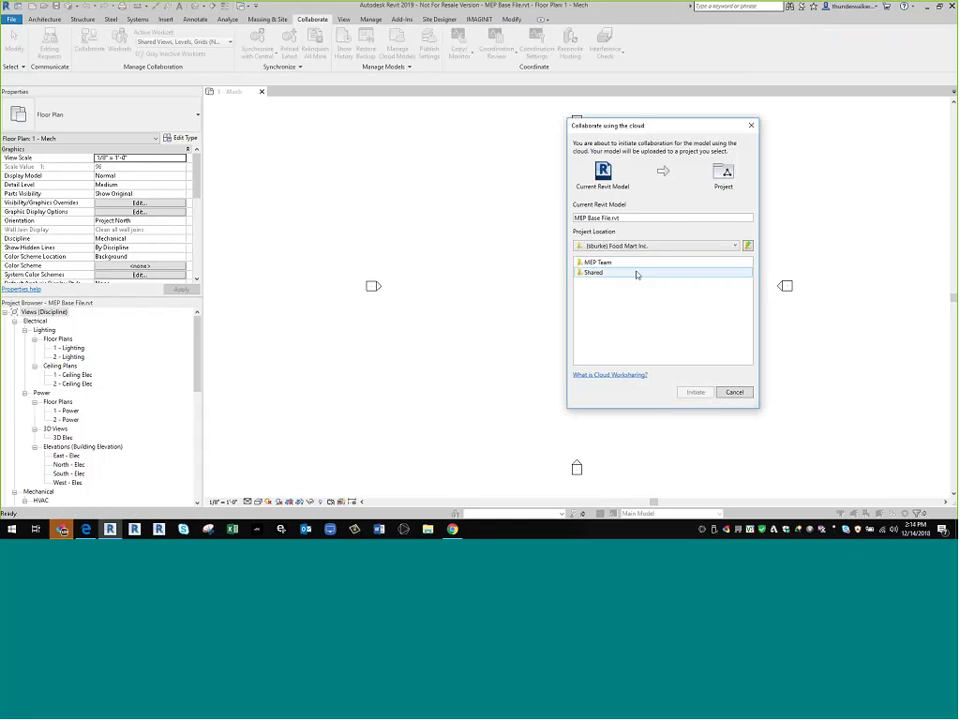
pyautogui.click(605, 263)
pyautogui.doubleClick(598, 262)
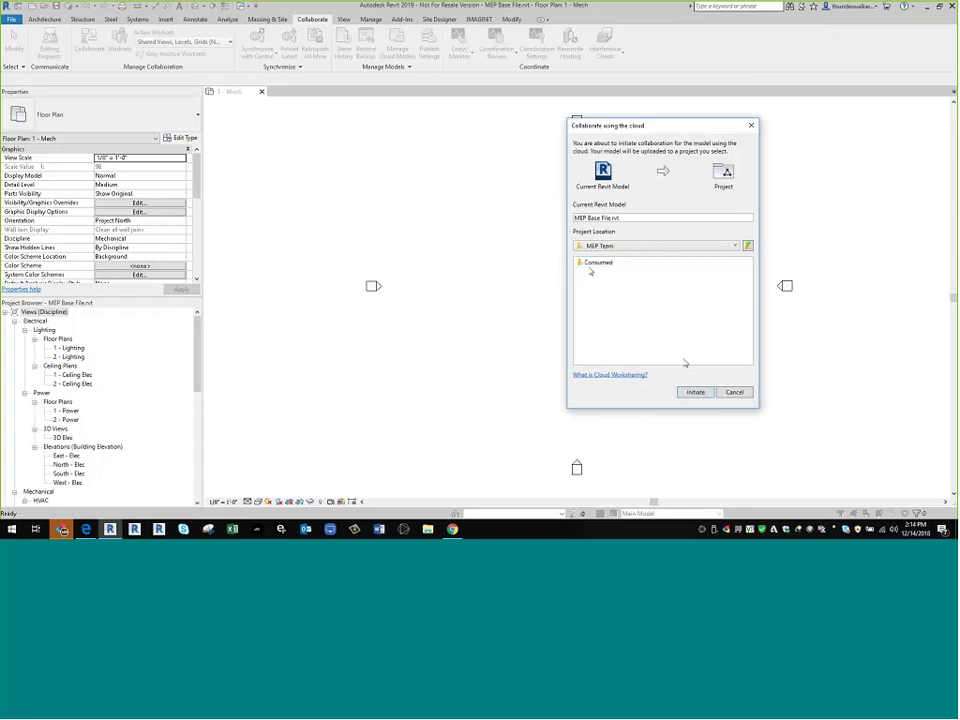
pyautogui.doubleClick(595, 263)
pyautogui.doubleClick(610, 263)
pyautogui.click(650, 245)
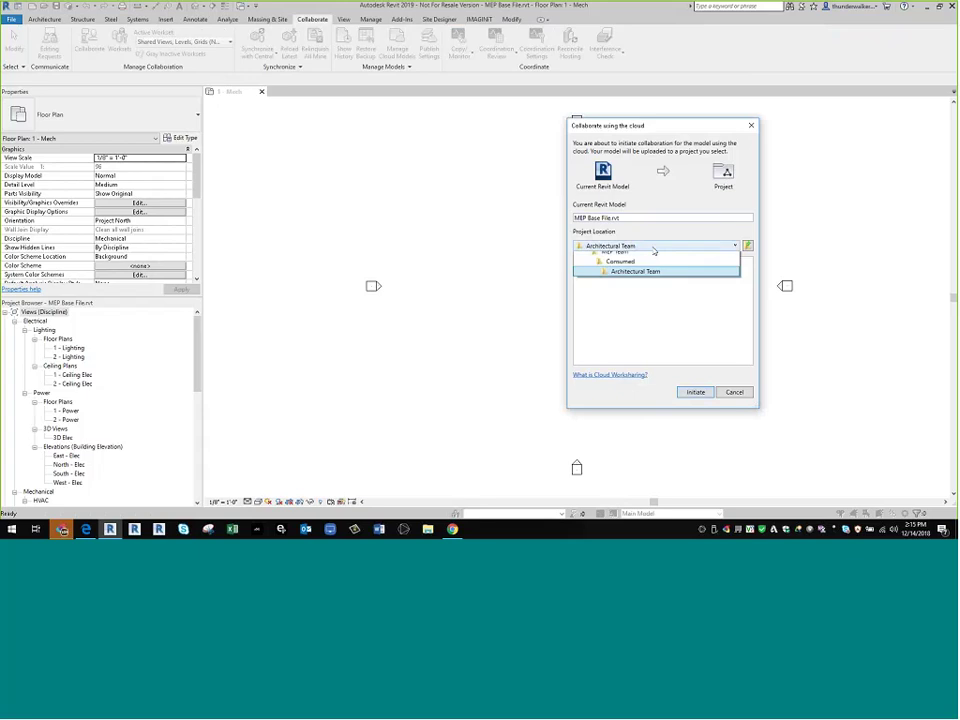
pyautogui.click(615, 287)
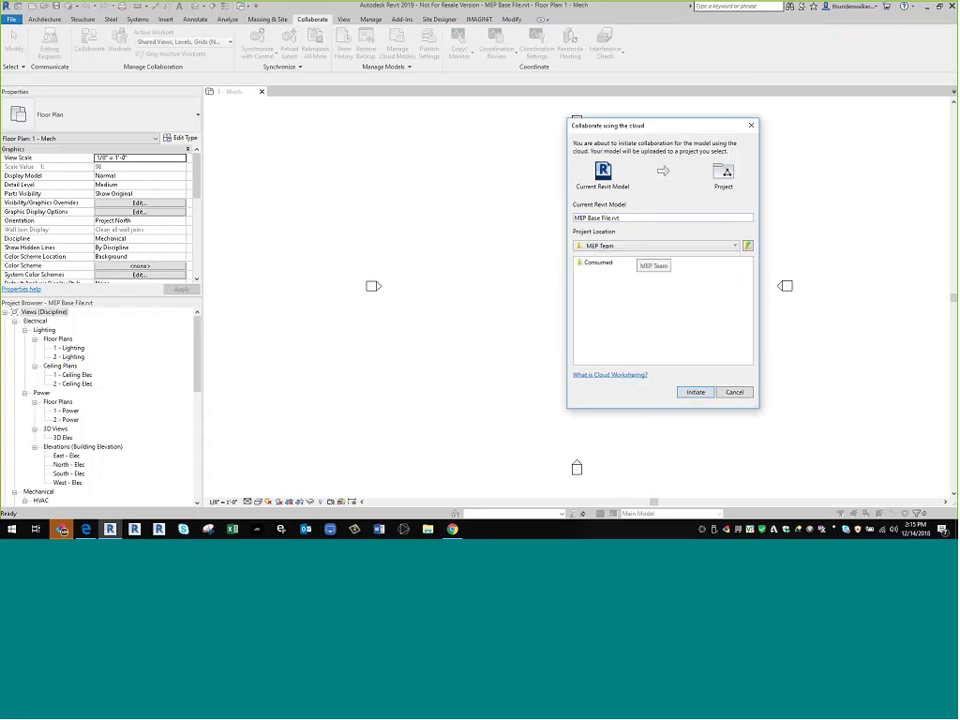
pyautogui.click(696, 392)
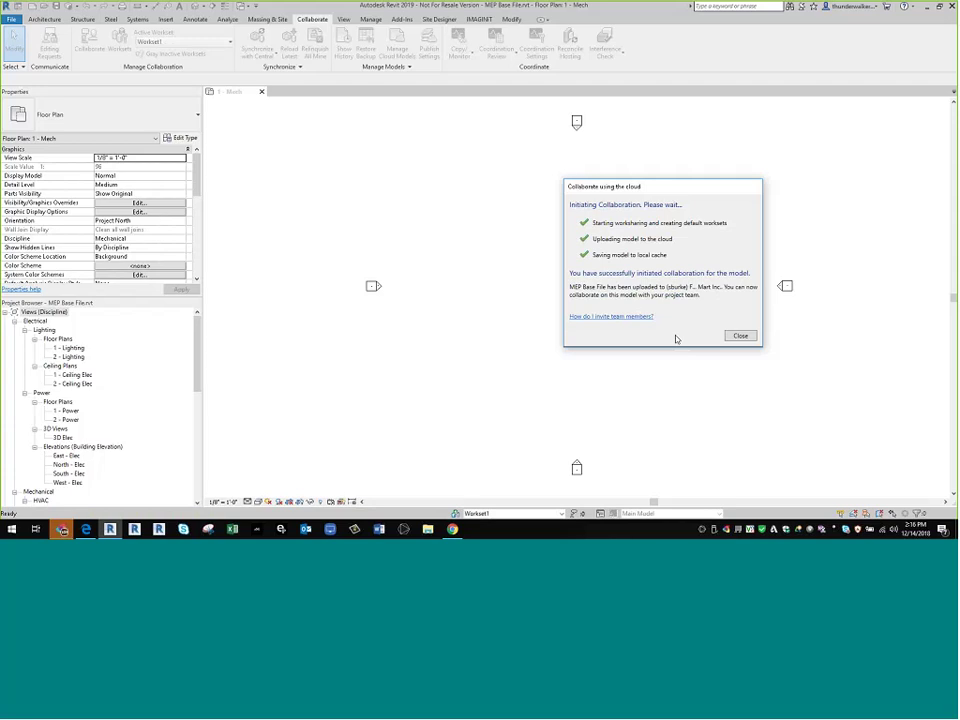
# - Dismiss the collaboration success message and open Link Revit from the Insert tab
pyautogui.click(741, 336)
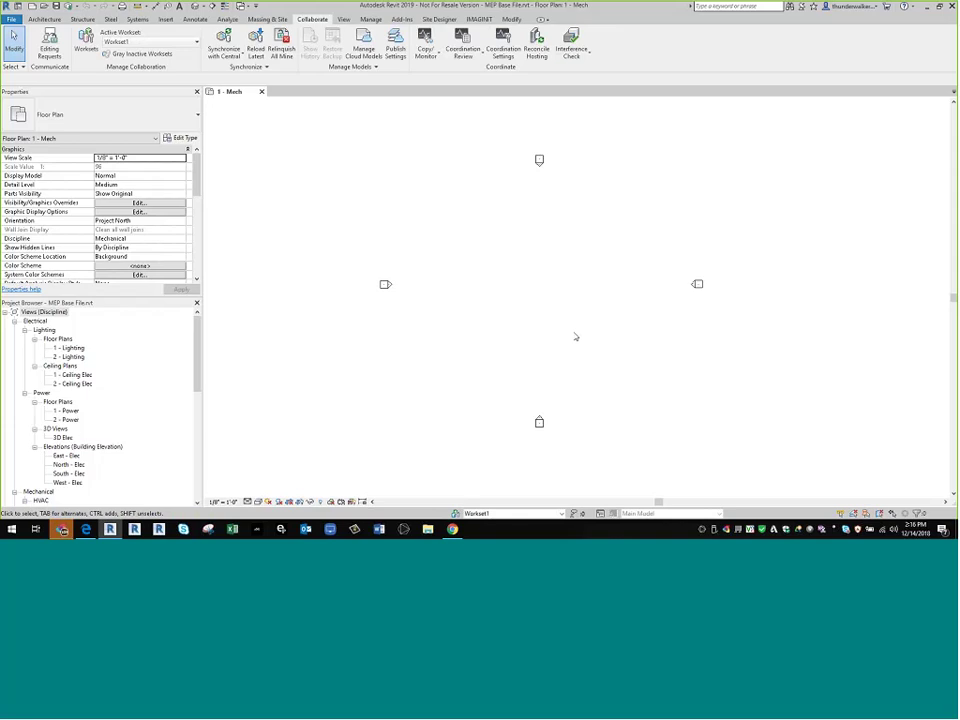
pyautogui.hotkey('alt', 'i')
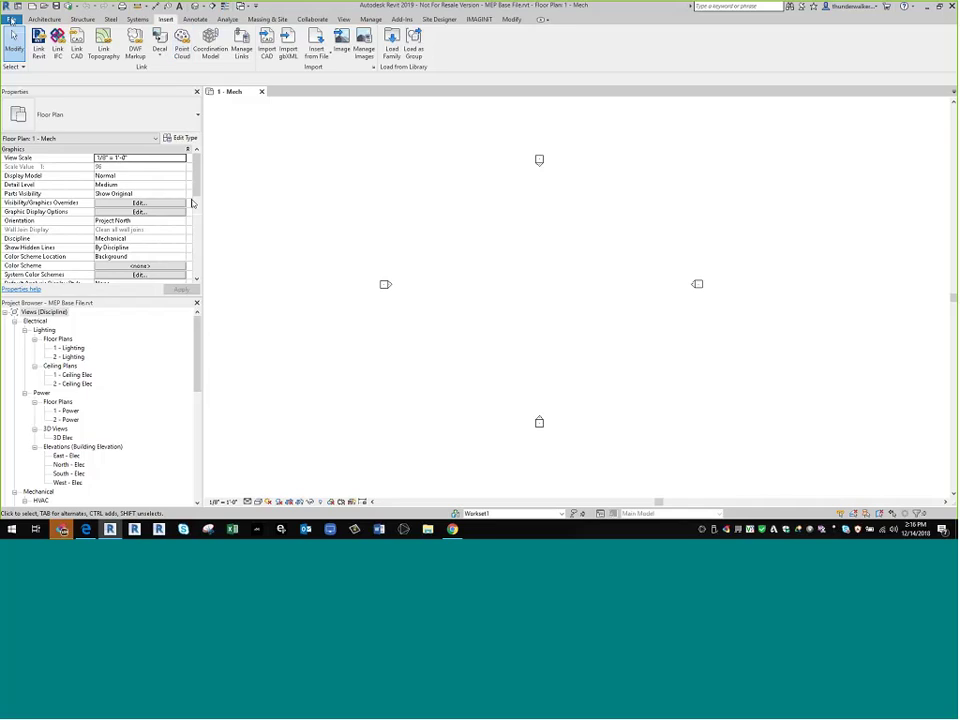
pyautogui.press('Return')
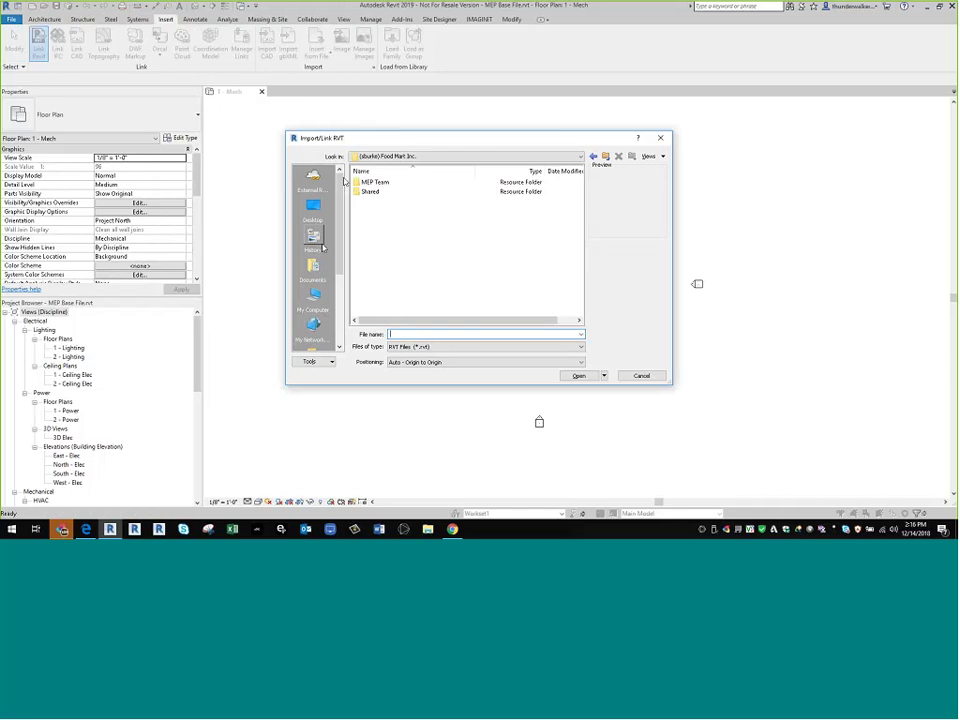
# - Link Arch_Food_Mart_Inc.rvt from BIM 360 Food Mart Inc. > MEP Team > Consumed > Architectural Team
pyautogui.click(313, 180)
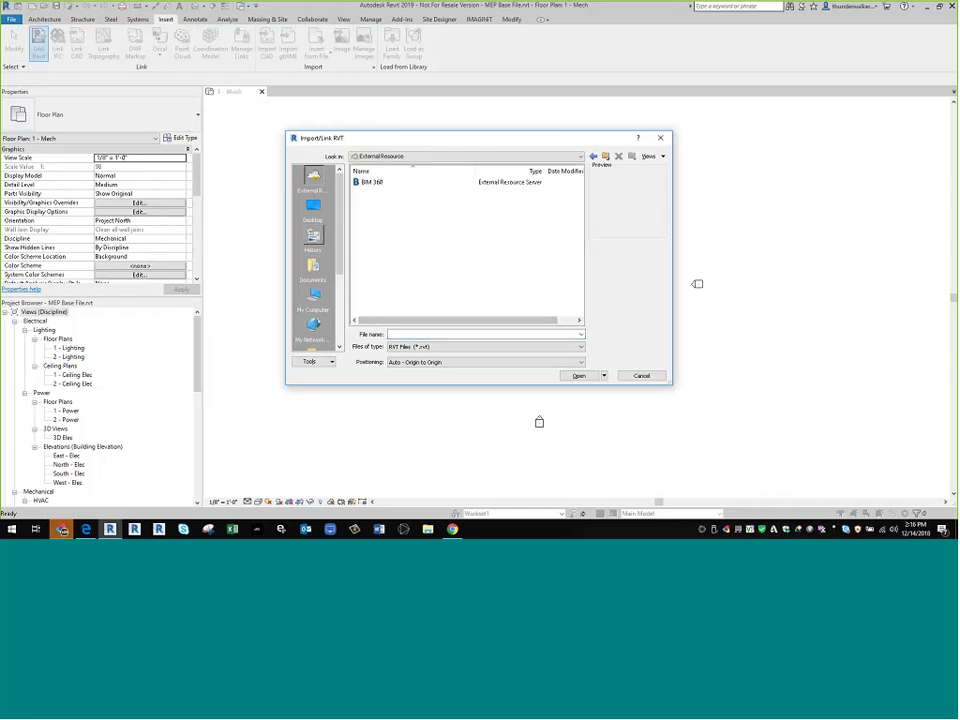
pyautogui.doubleClick(372, 182)
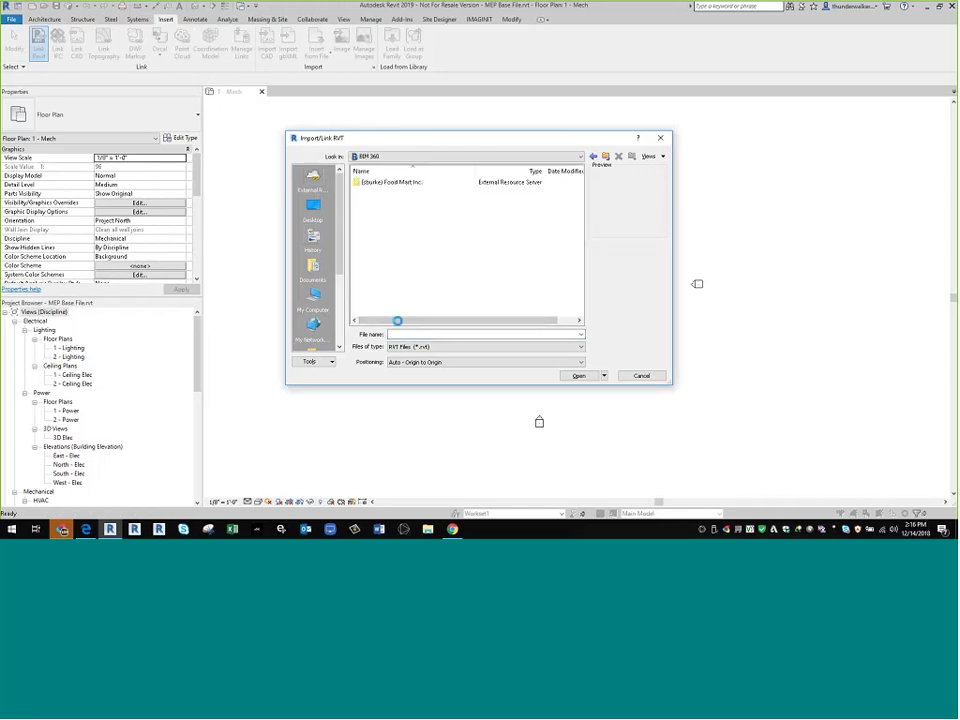
pyautogui.doubleClick(366, 183)
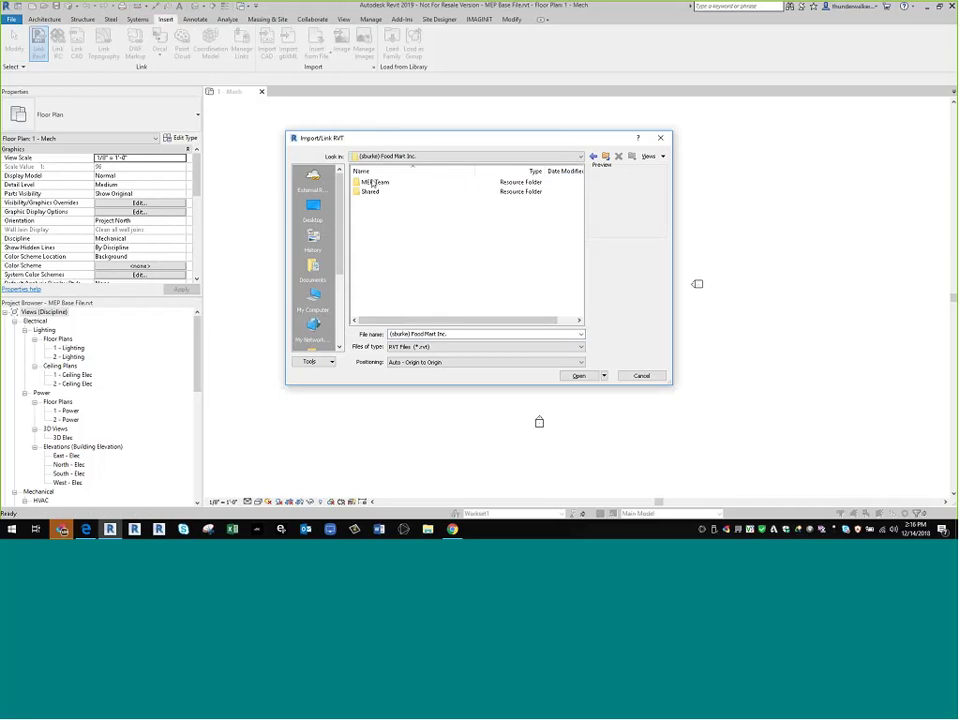
pyautogui.doubleClick(366, 184)
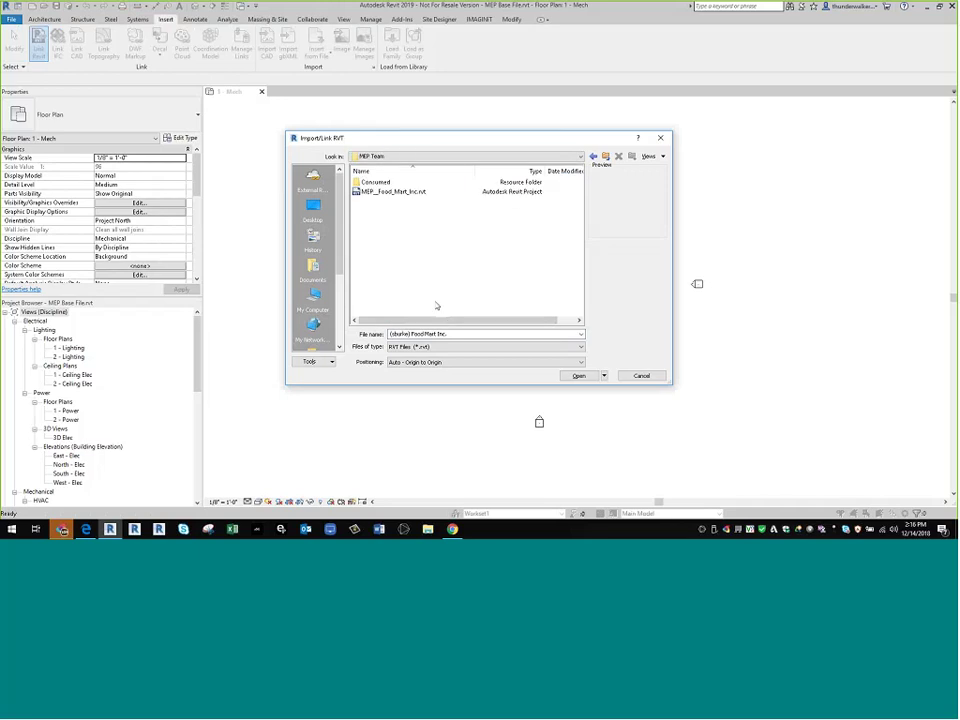
pyautogui.click(378, 184)
pyautogui.press('Return')
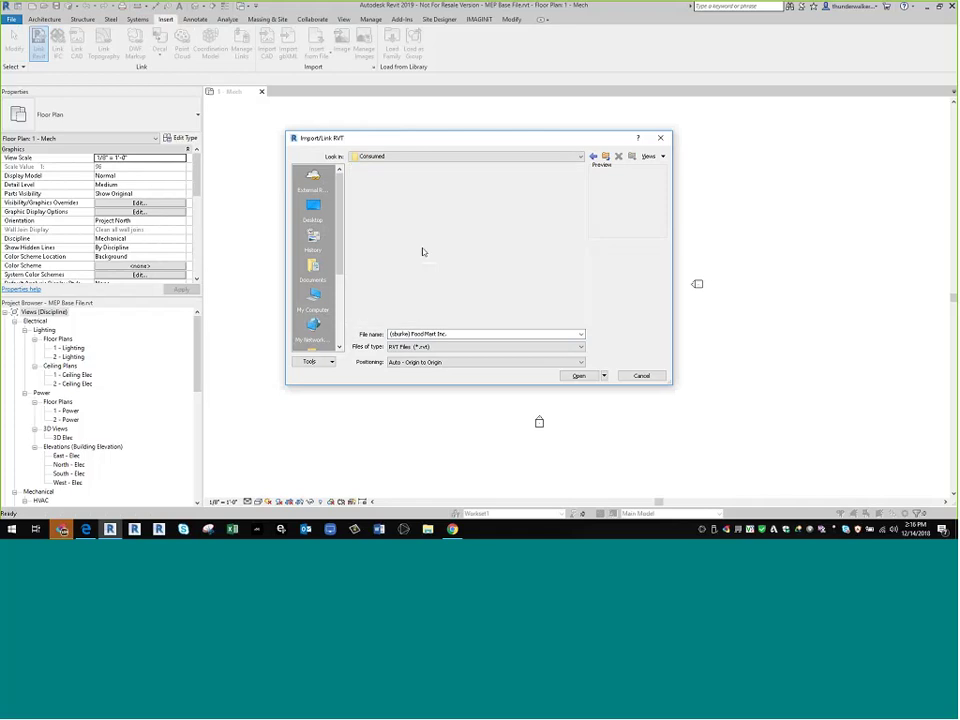
pyautogui.doubleClick(388, 182)
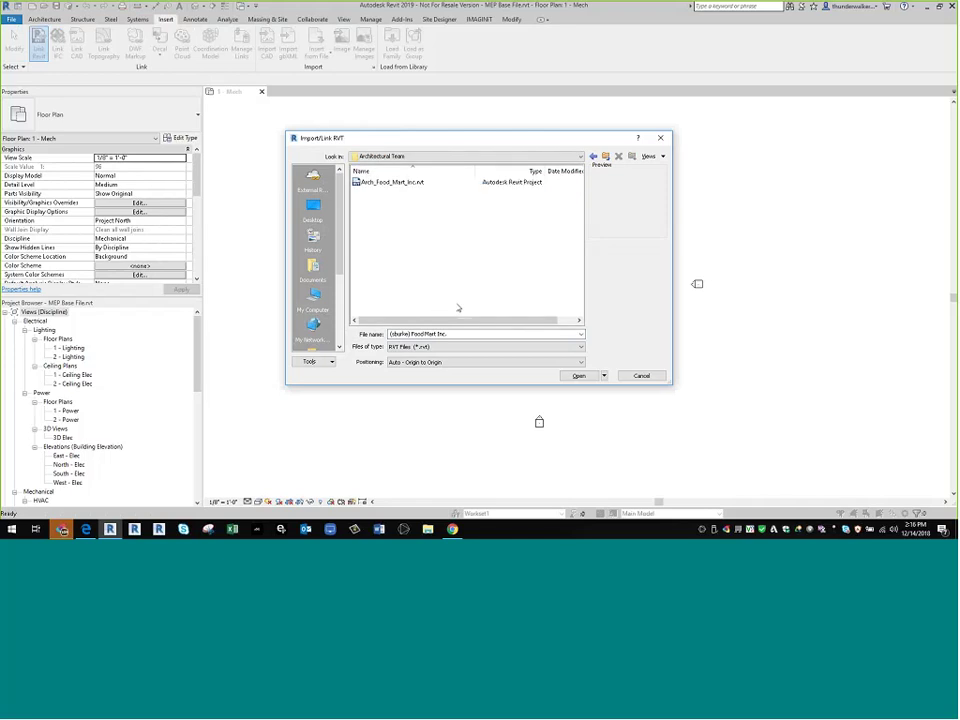
pyautogui.click(390, 182)
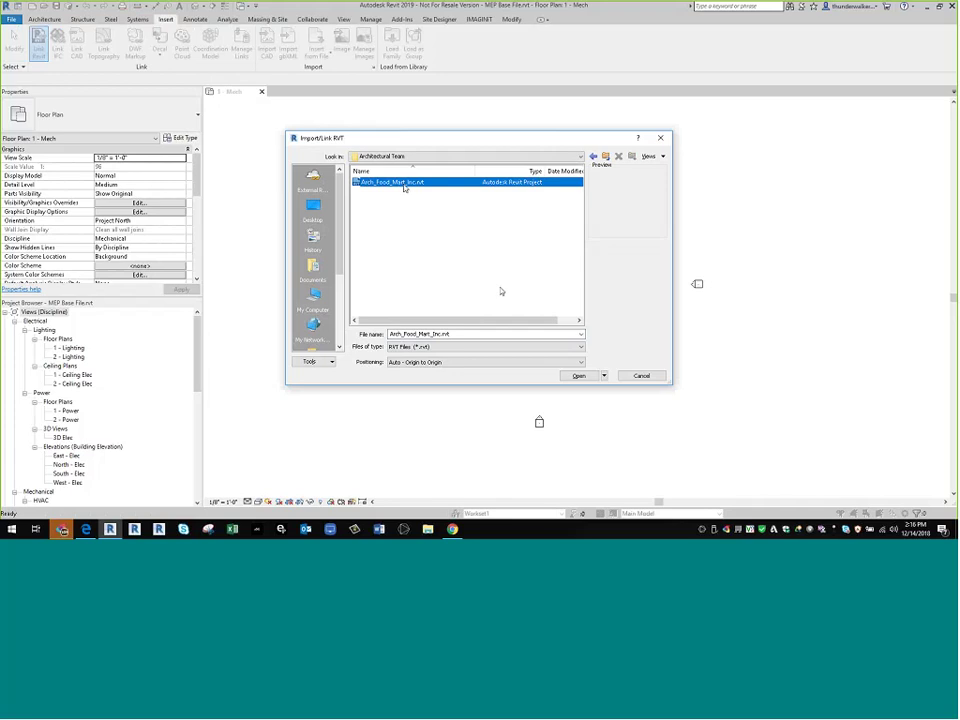
pyautogui.click(581, 377)
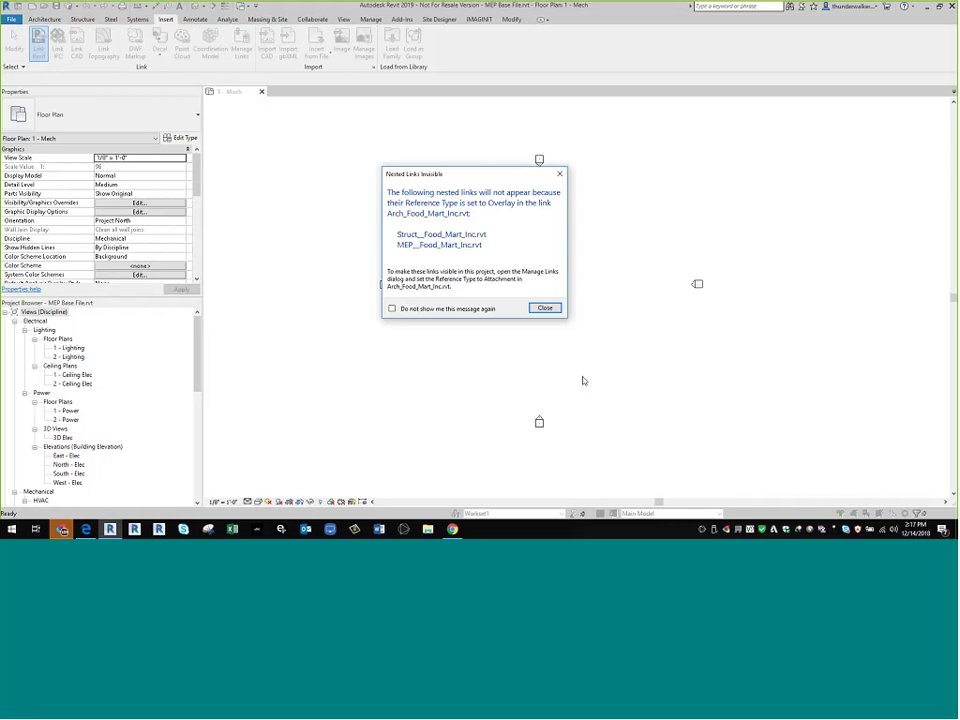
# - Dismiss the nested-links warning and shift the linked architectural model slightly left
pyautogui.click(545, 308)
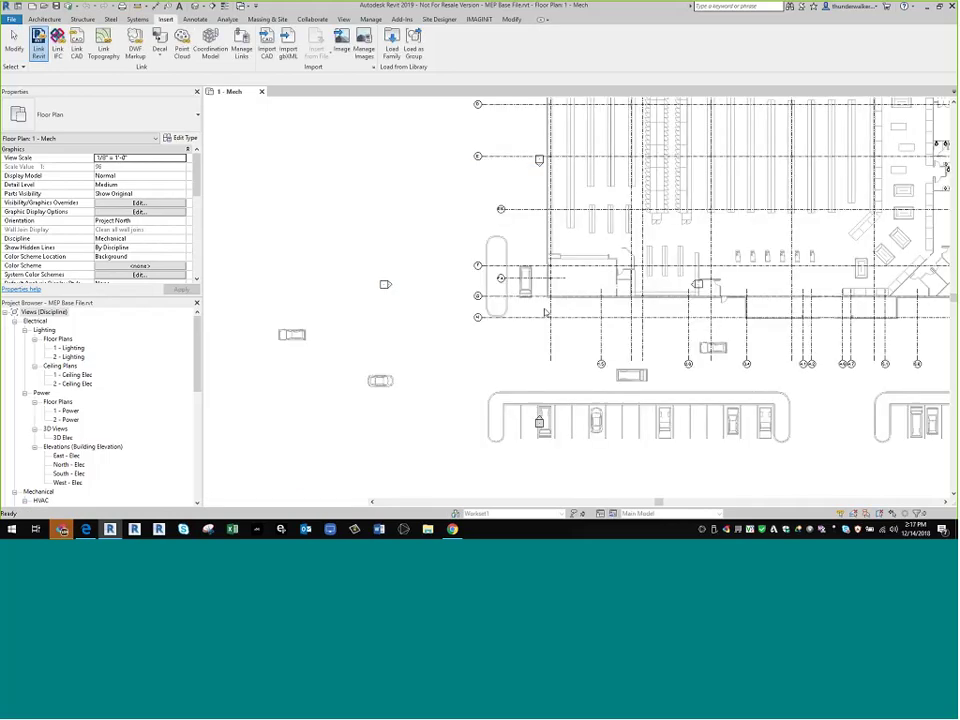
pyautogui.scroll(-5, 529, 317)
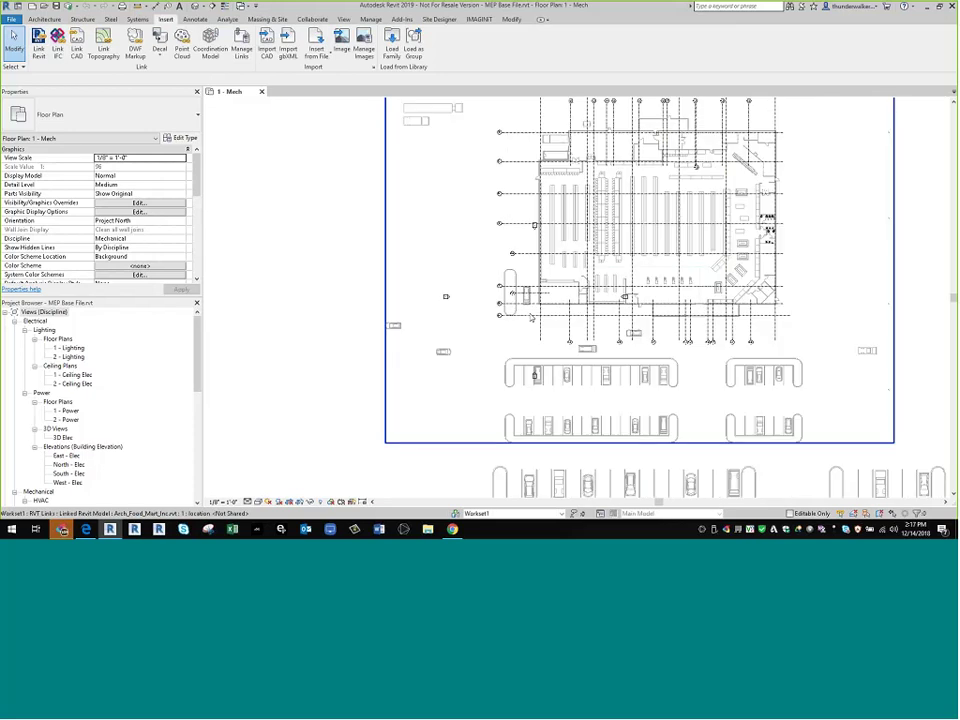
pyautogui.moveTo(484, 333); pyautogui.dragTo(399, 347)
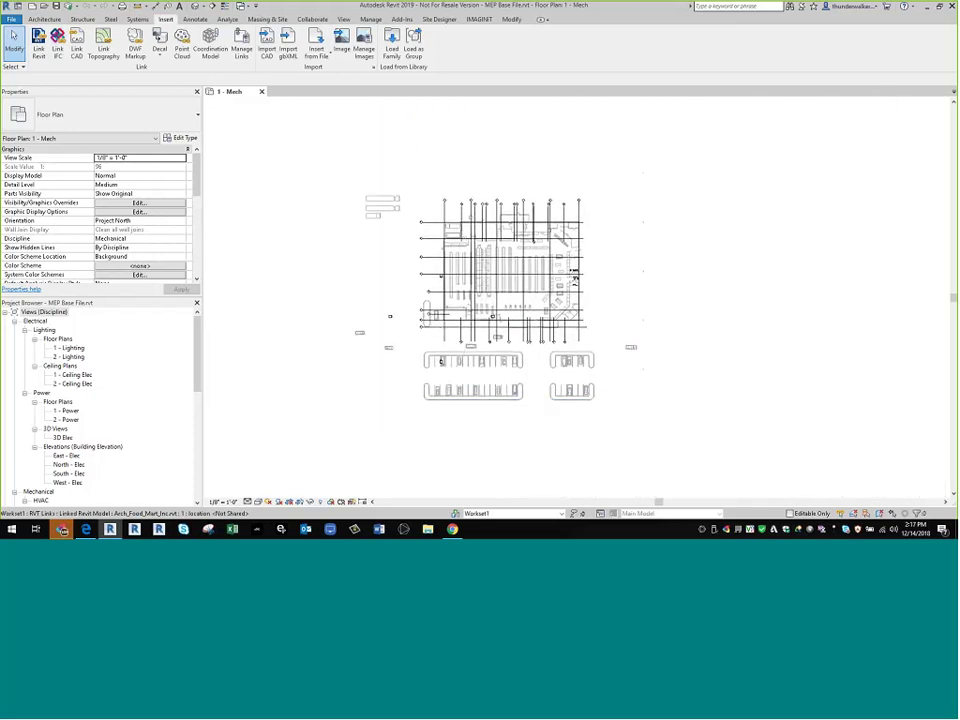
pyautogui.click(440, 360)
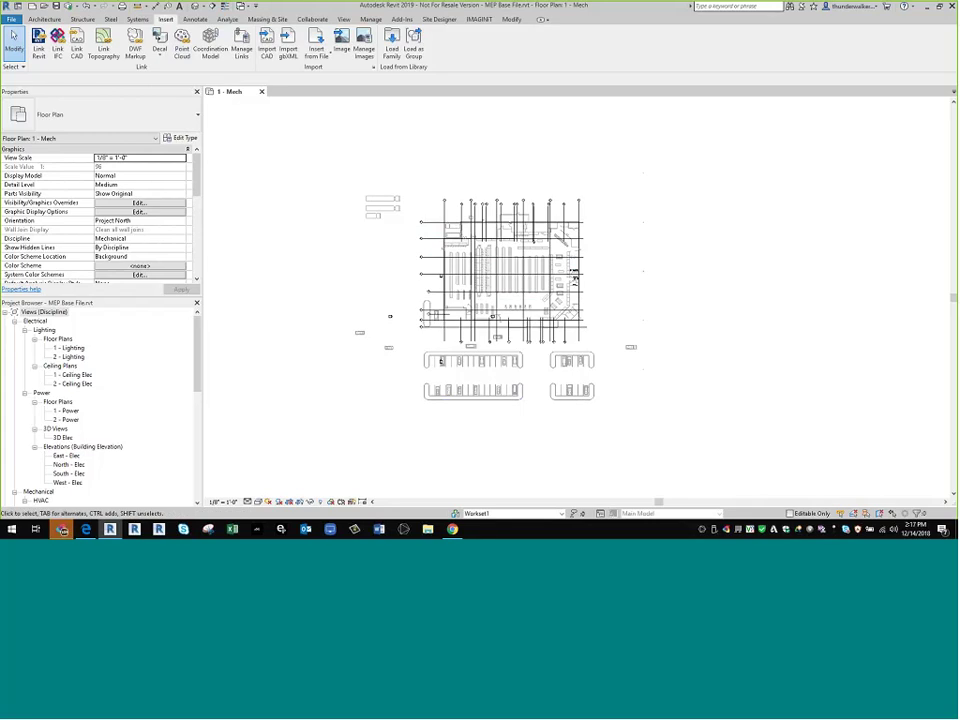
# - Open the 1 - Lighting floor plan and select 1 - Mech in the Project Browser
pyautogui.doubleClick(72, 348)
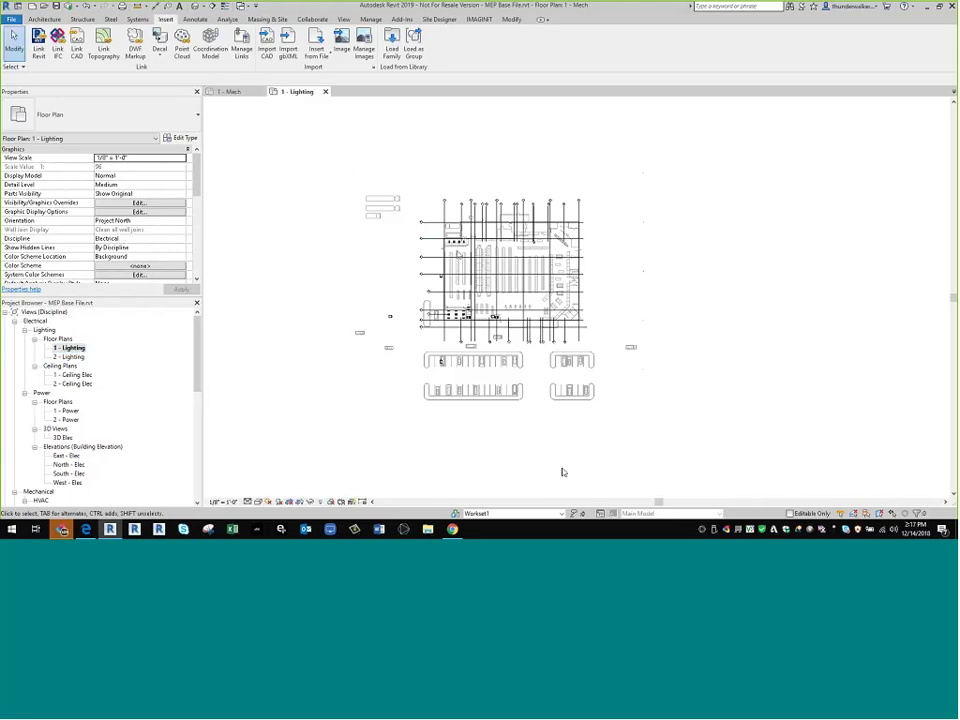
pyautogui.scroll(-3, 129, 429)
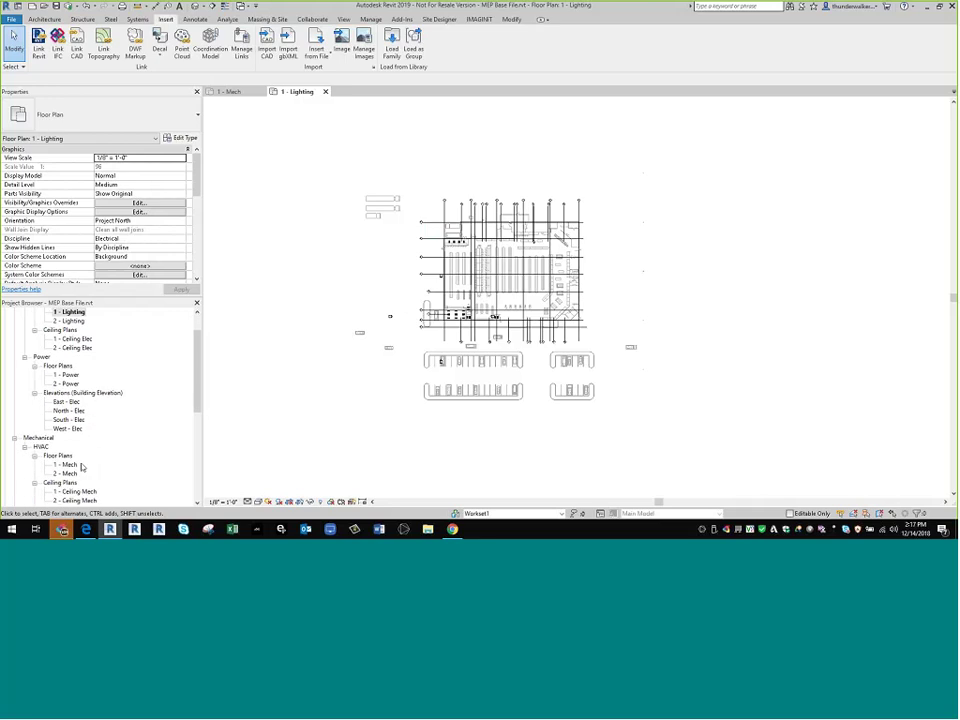
pyautogui.click(78, 455)
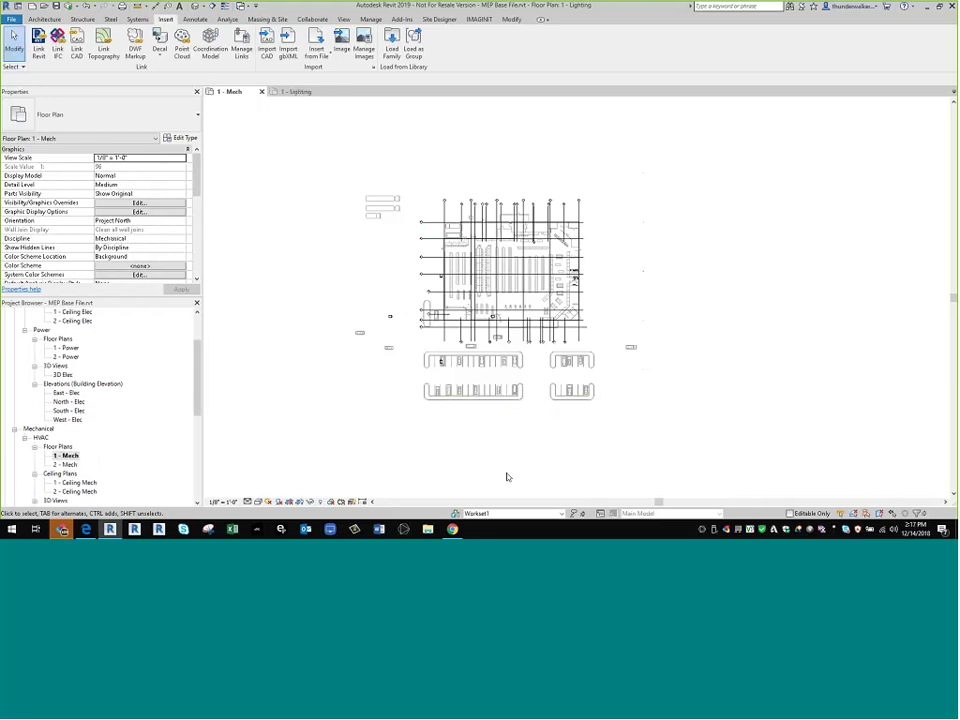
# - Close the 1 - Mech view and synchronize the MEP model with central
pyautogui.click(262, 91)
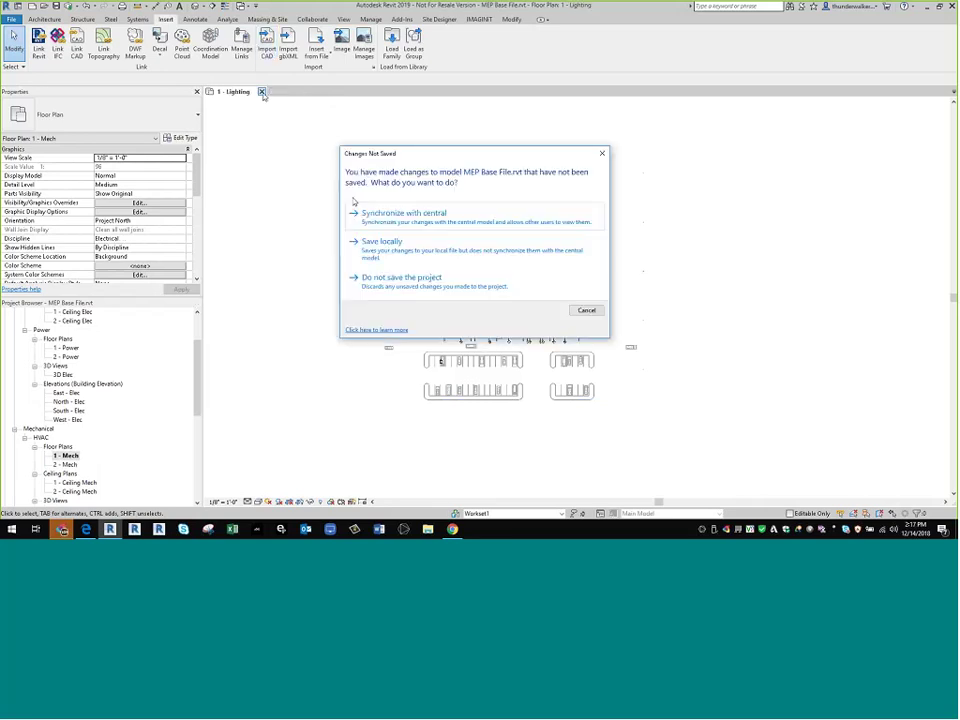
pyautogui.click(422, 216)
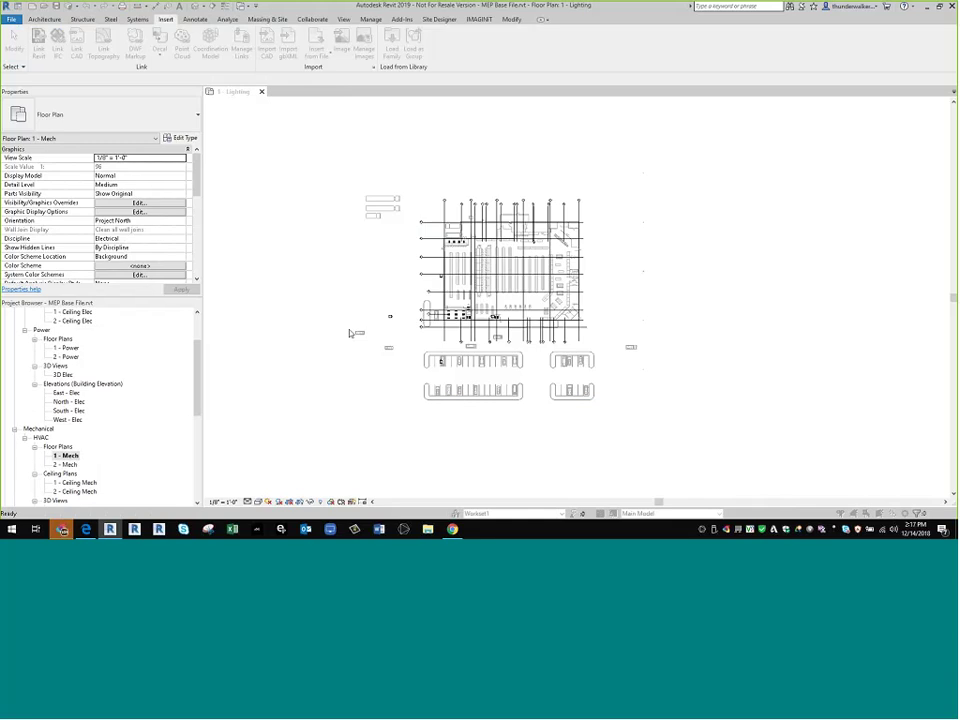
pyautogui.press('Return')
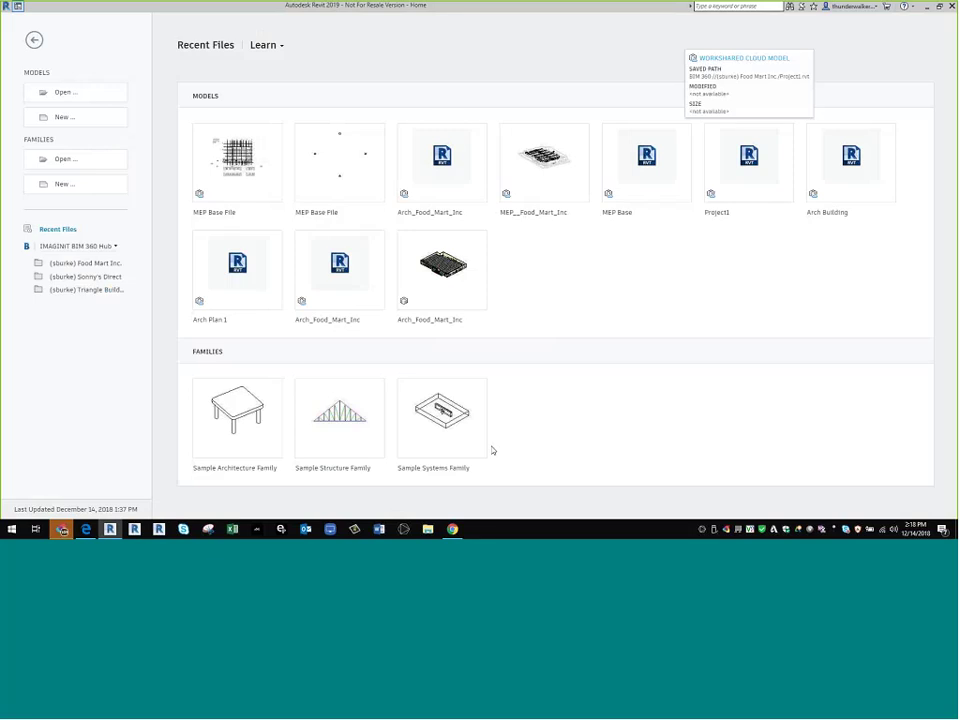
# - Sign out, then sign in with a different Autodesk username and password
pyautogui.click(849, 8)
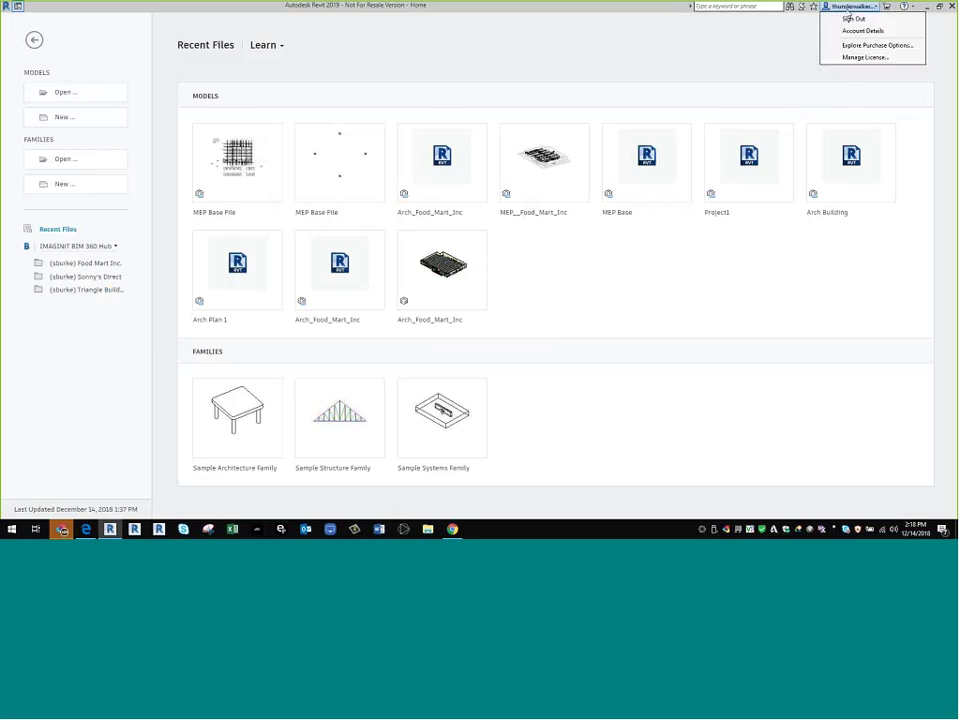
pyautogui.click(849, 18)
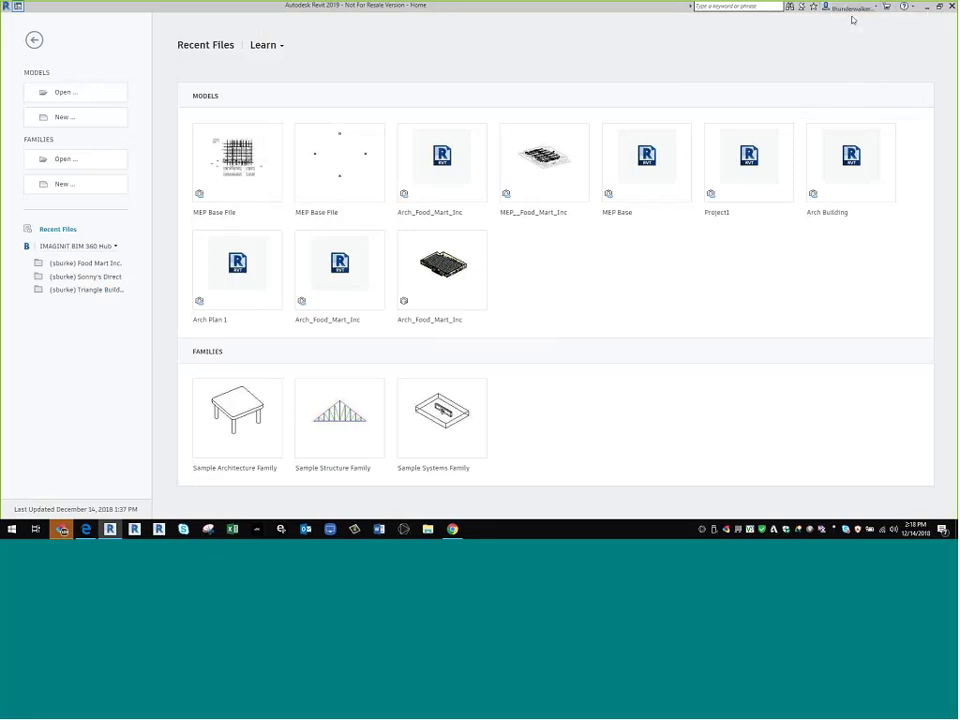
pyautogui.click(841, 7)
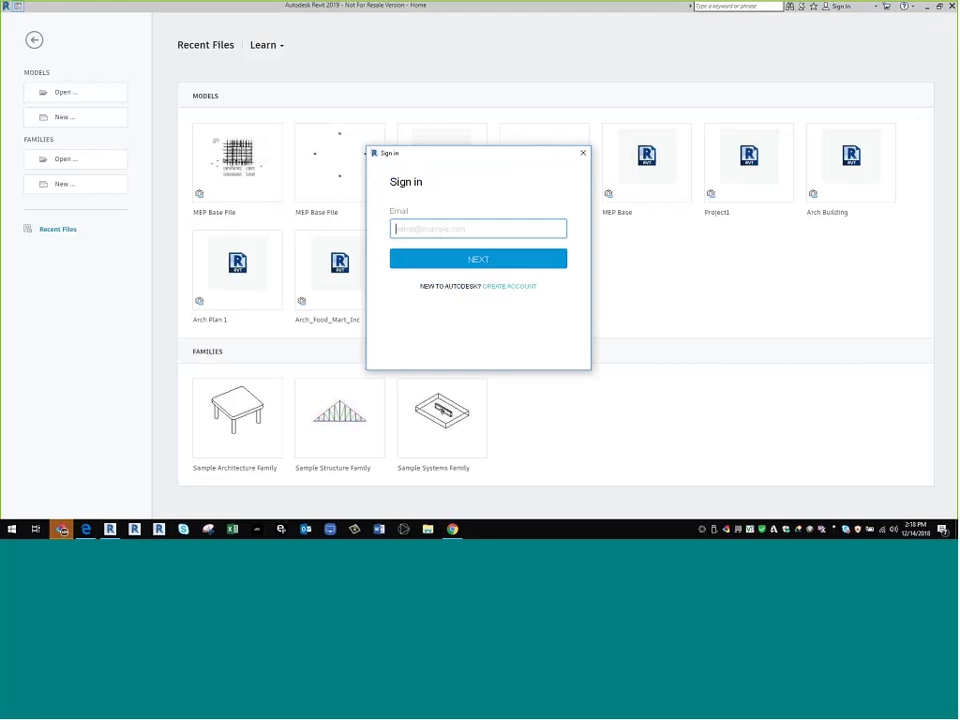
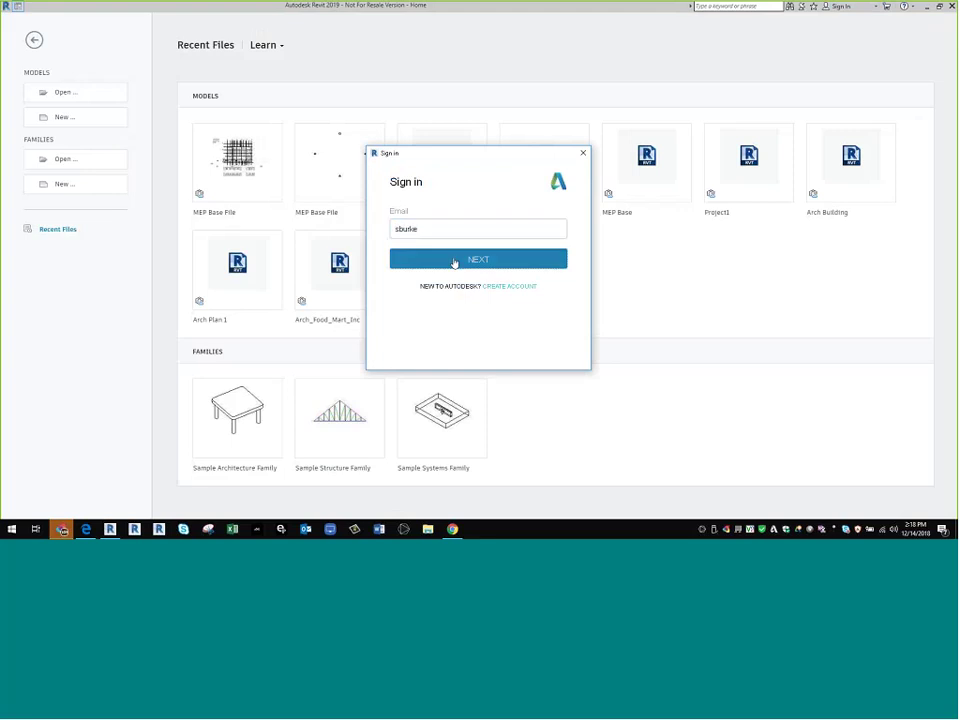
pyautogui.click(454, 262)
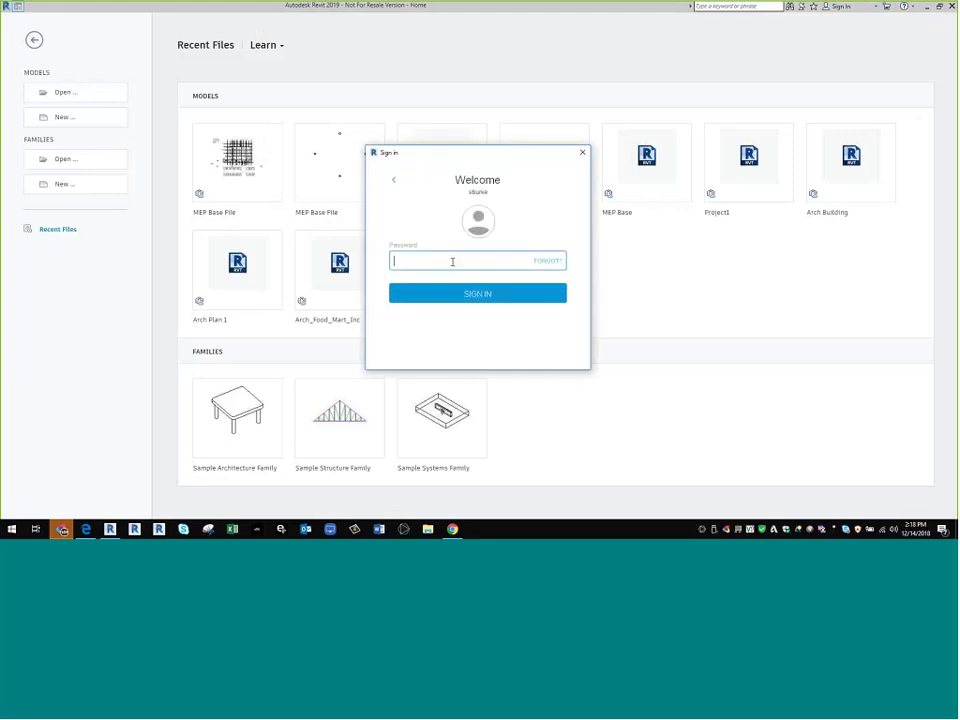
pyautogui.write('••••••••')
pyautogui.click(489, 295)
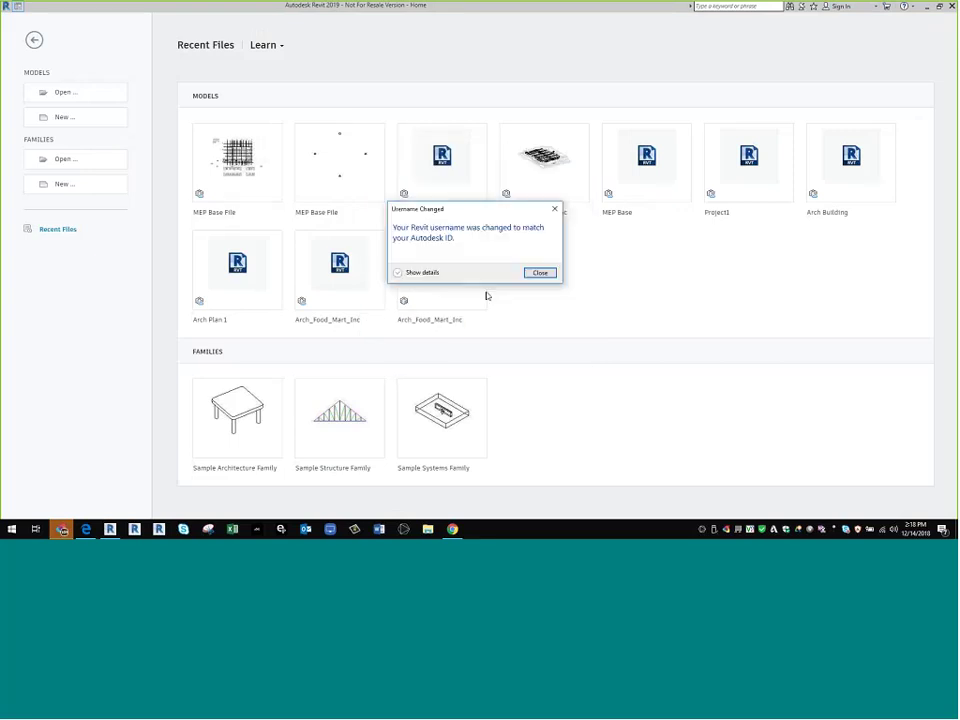
pyautogui.click(541, 273)
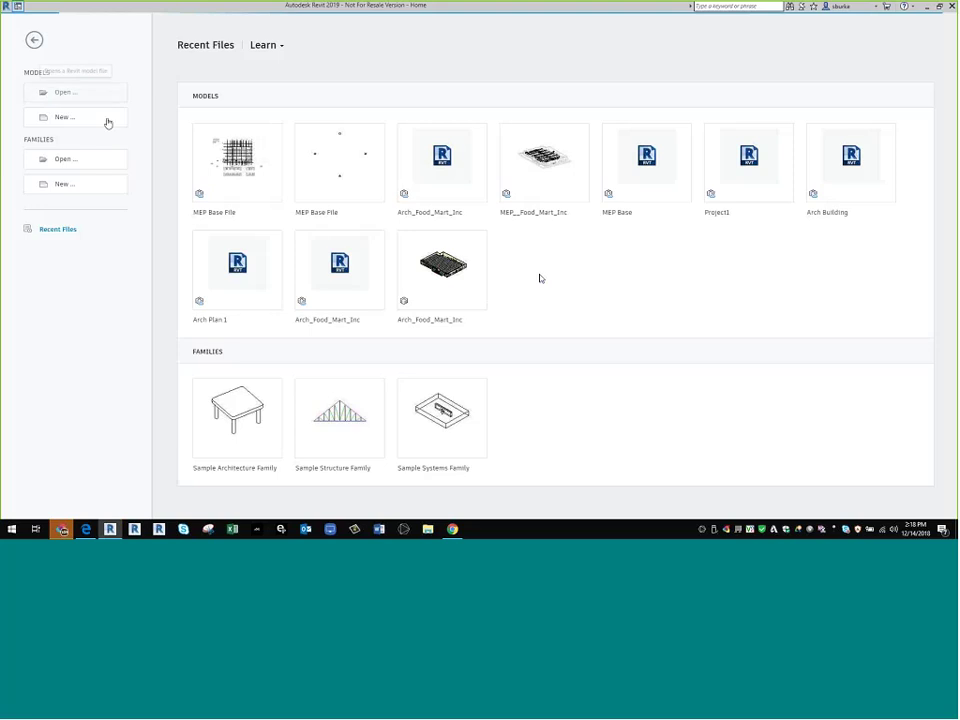
# - Open Arch_Food_Mart_Inc.rvt from the hub's Food Mart > Project Files > Project Design Models > Architectural Team
pyautogui.click(64, 92)
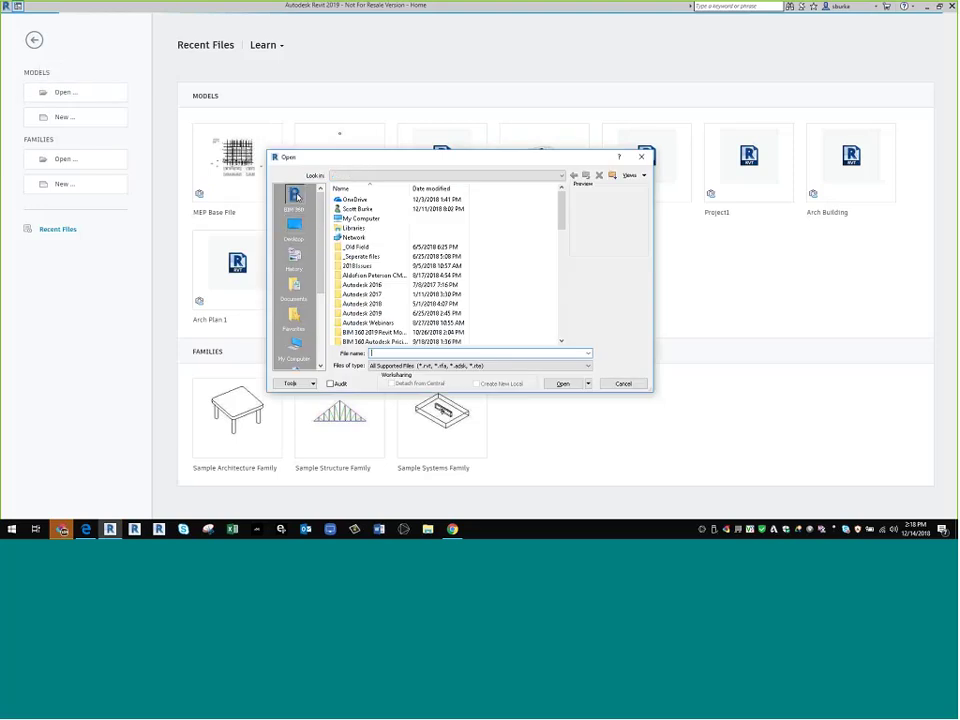
pyautogui.click(293, 197)
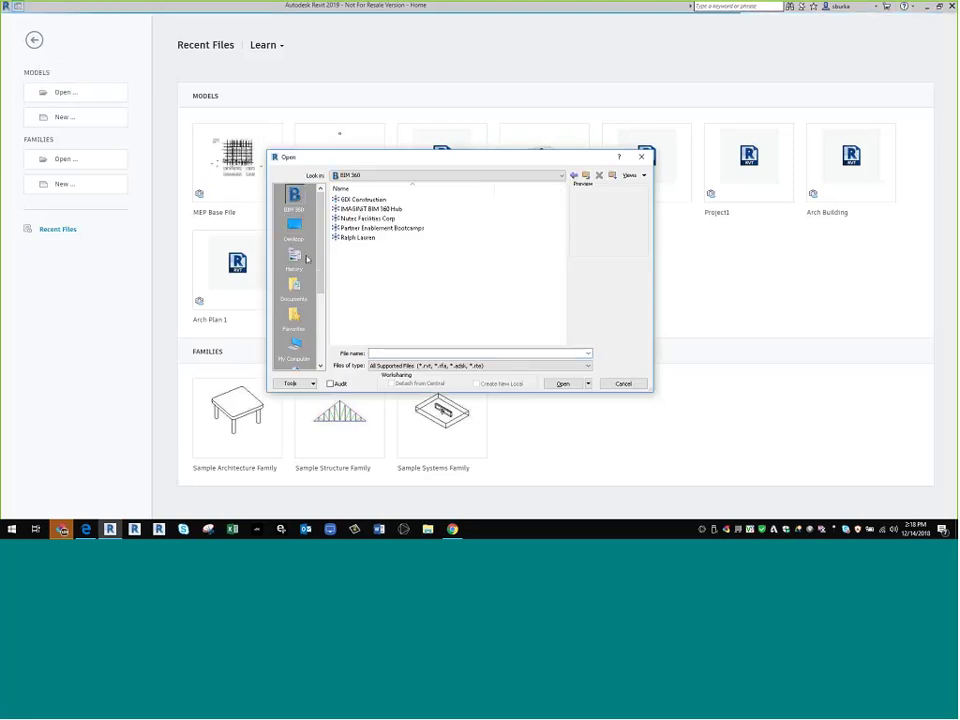
pyautogui.doubleClick(360, 209)
pyautogui.click(370, 210)
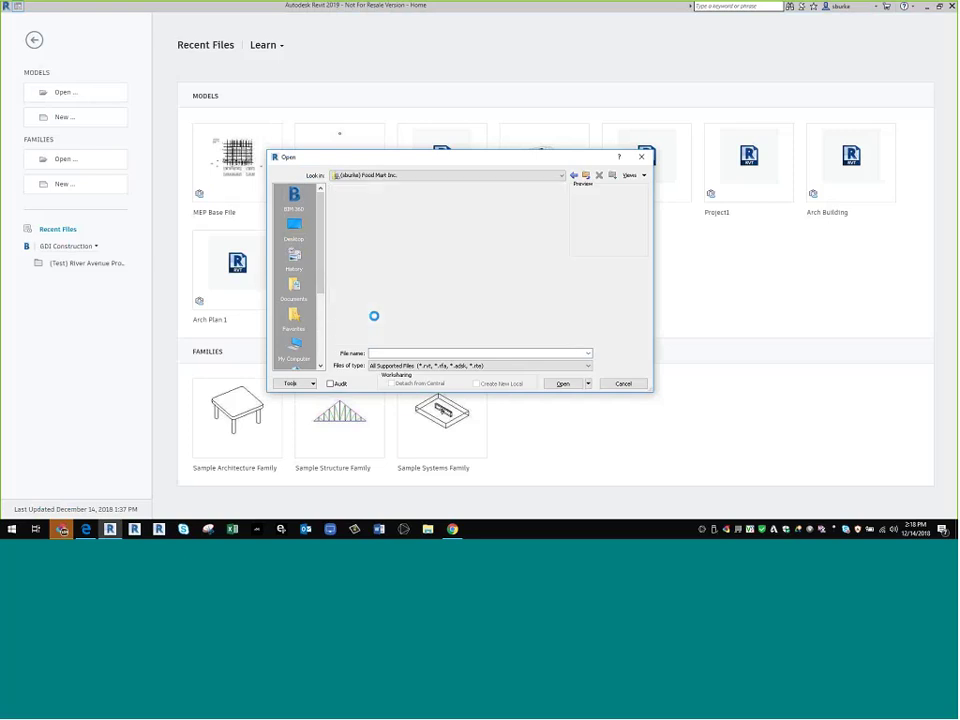
pyautogui.click(352, 210)
pyautogui.doubleClick(352, 218)
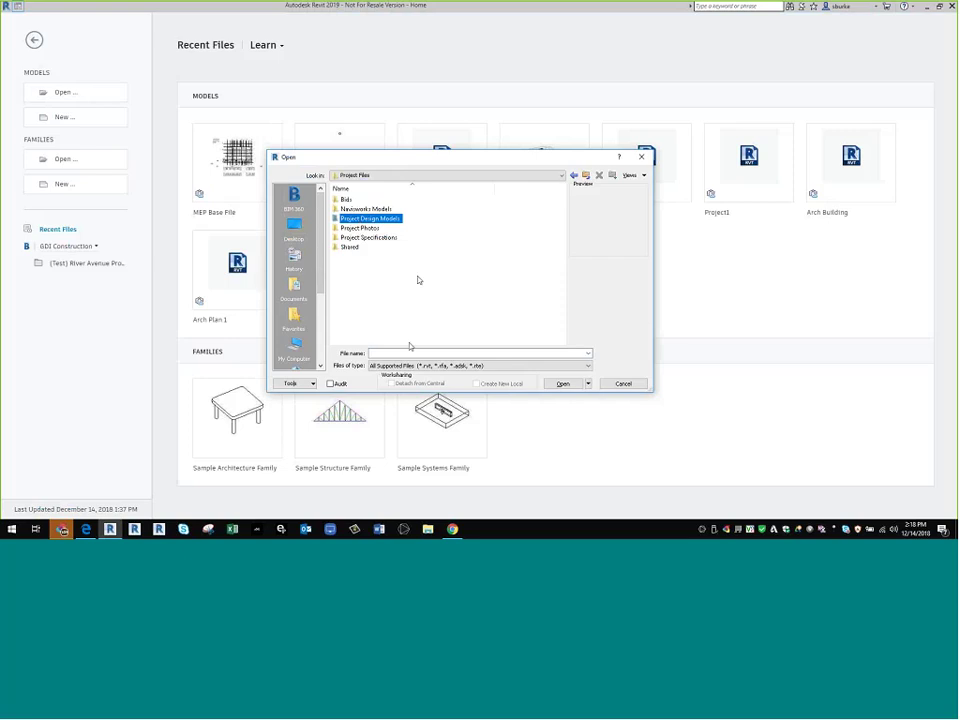
pyautogui.press('Return')
pyautogui.press('Down')
pyautogui.press('Down')
pyautogui.press('Down')
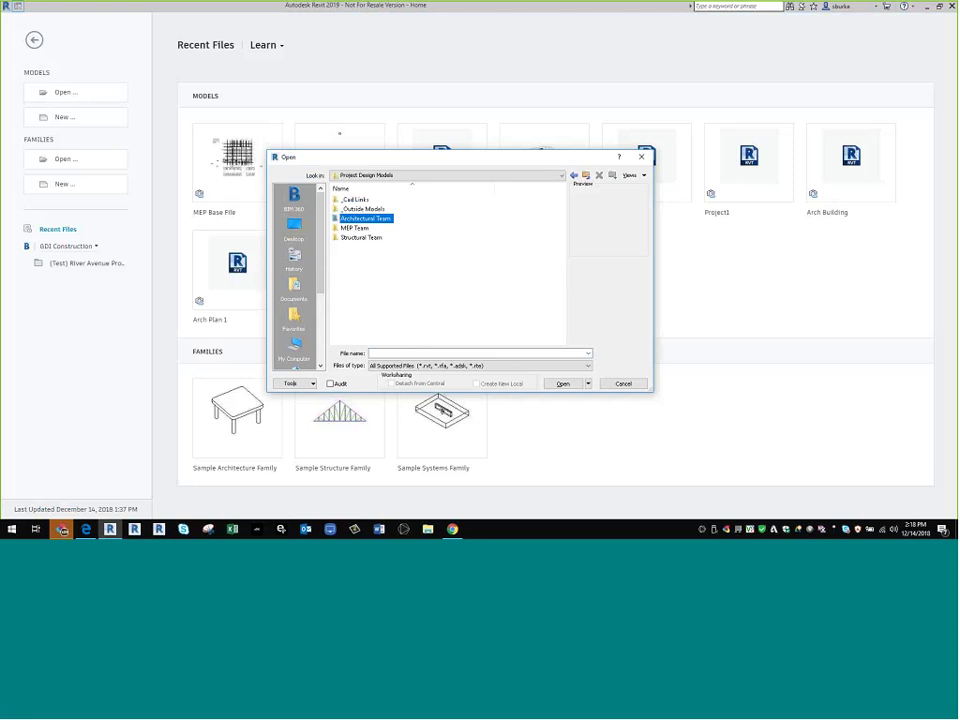
pyautogui.press('Return')
pyautogui.press('Down')
pyautogui.press('Down')
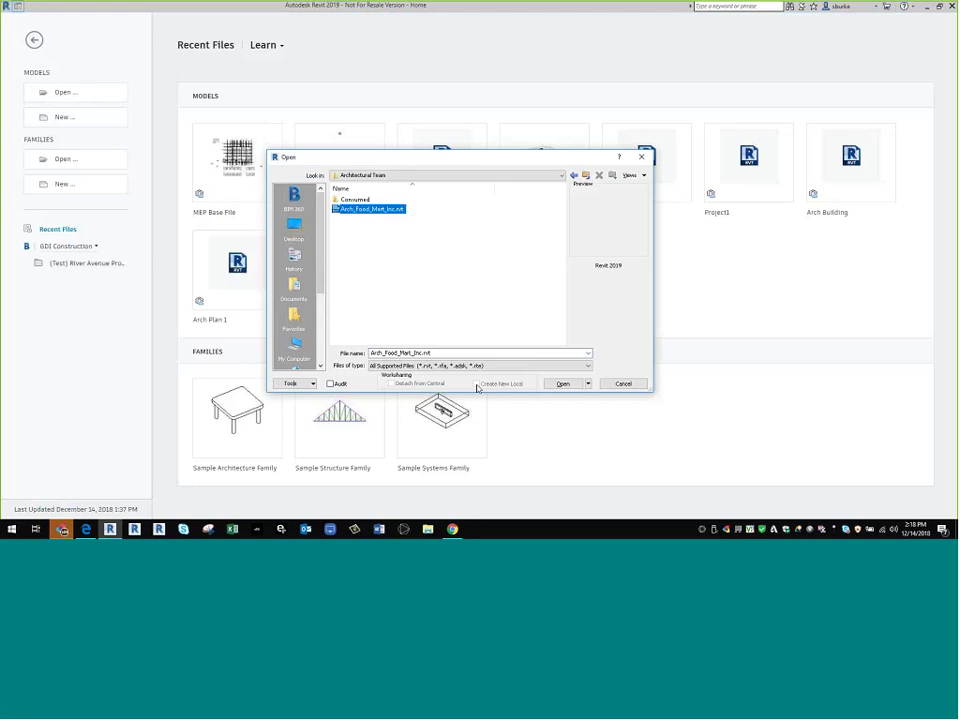
pyautogui.press('Return')
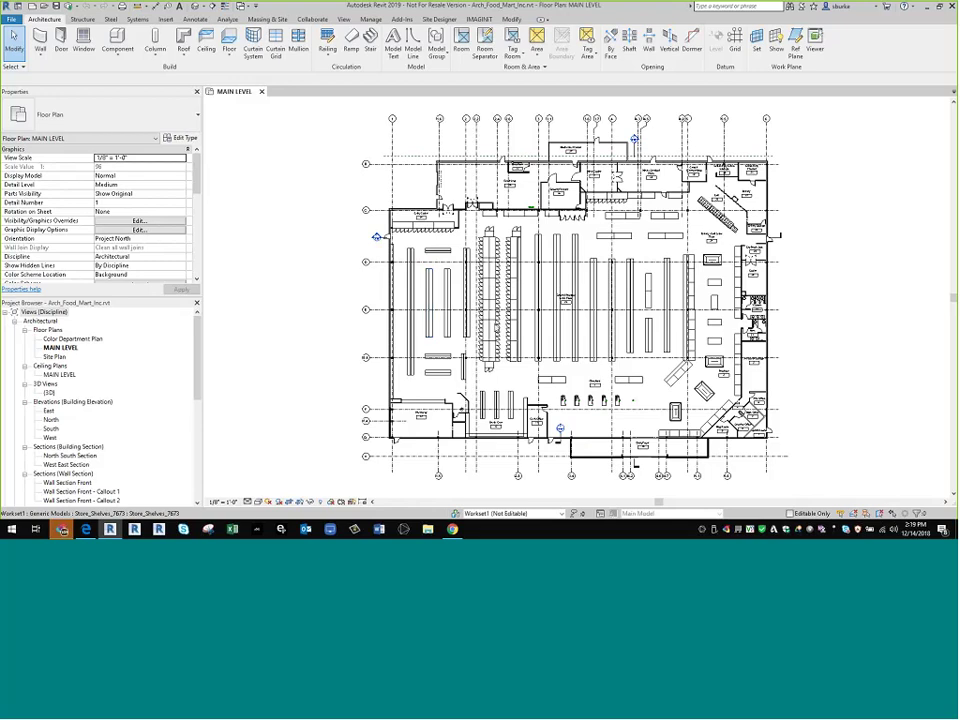
# - Recentre the Main Level floor plan and switch back to BIM 360 in the browser
pyautogui.scroll(-1, 674, 487)
pyautogui.moveTo(674, 487); pyautogui.dragTo(629, 451, button='middle')
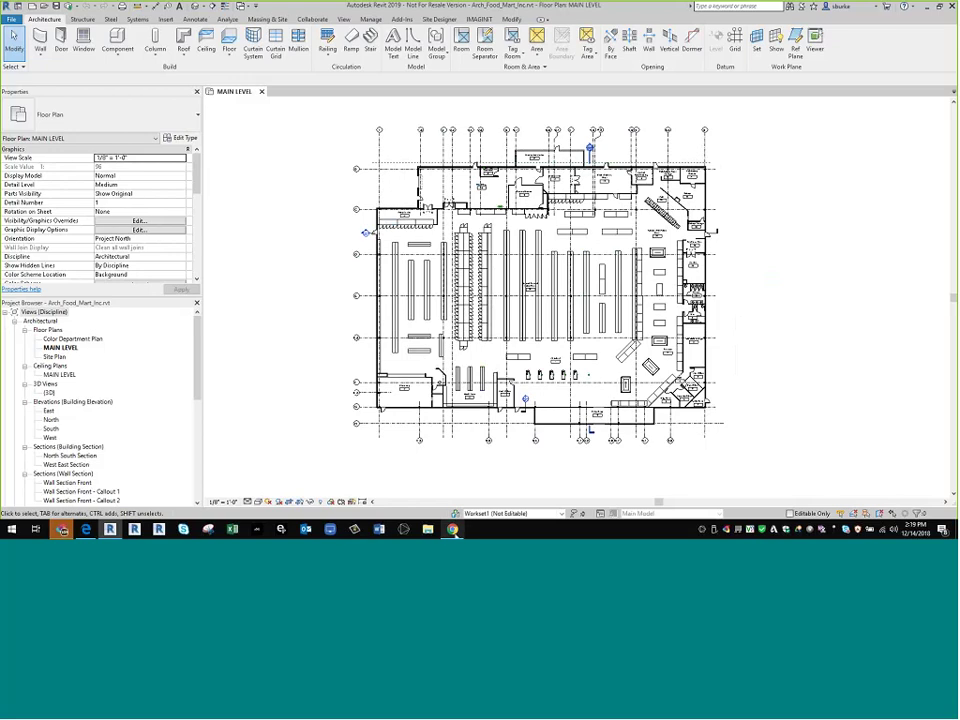
pyautogui.hotkey('alt', 'Tab')
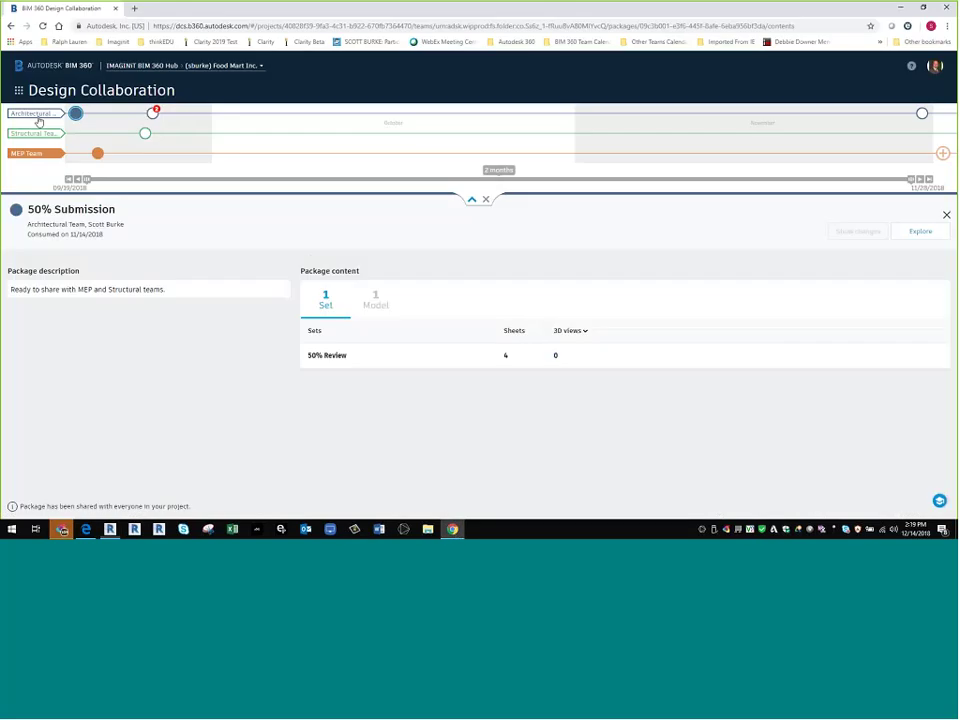
# - Switch the timeline to the Architectural Team's shared sets
pyautogui.click(40, 119)
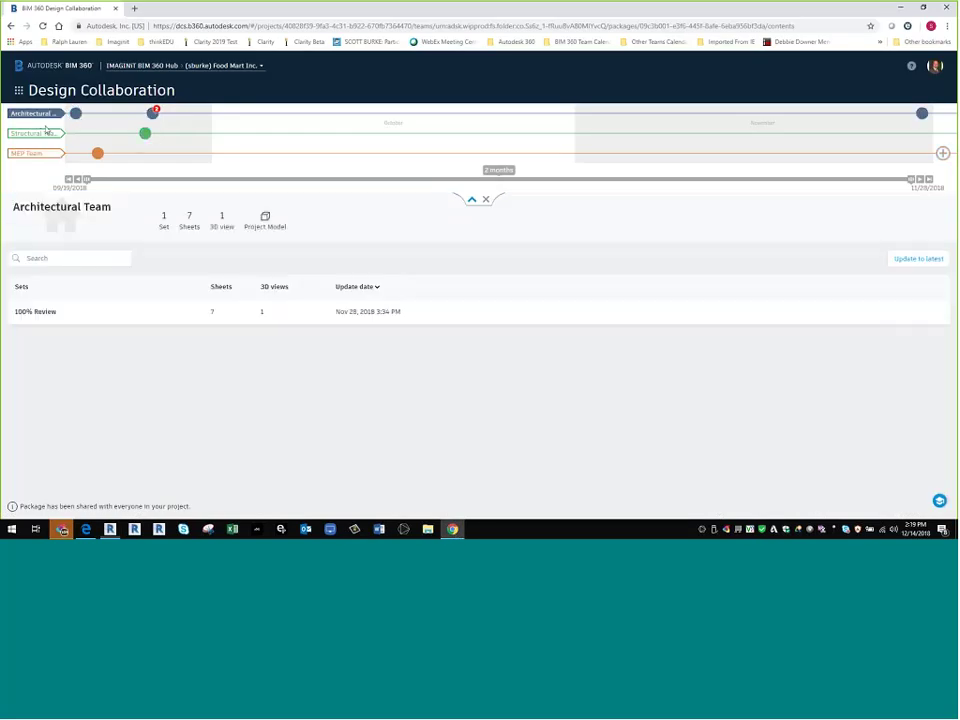
pyautogui.moveTo(97, 115)
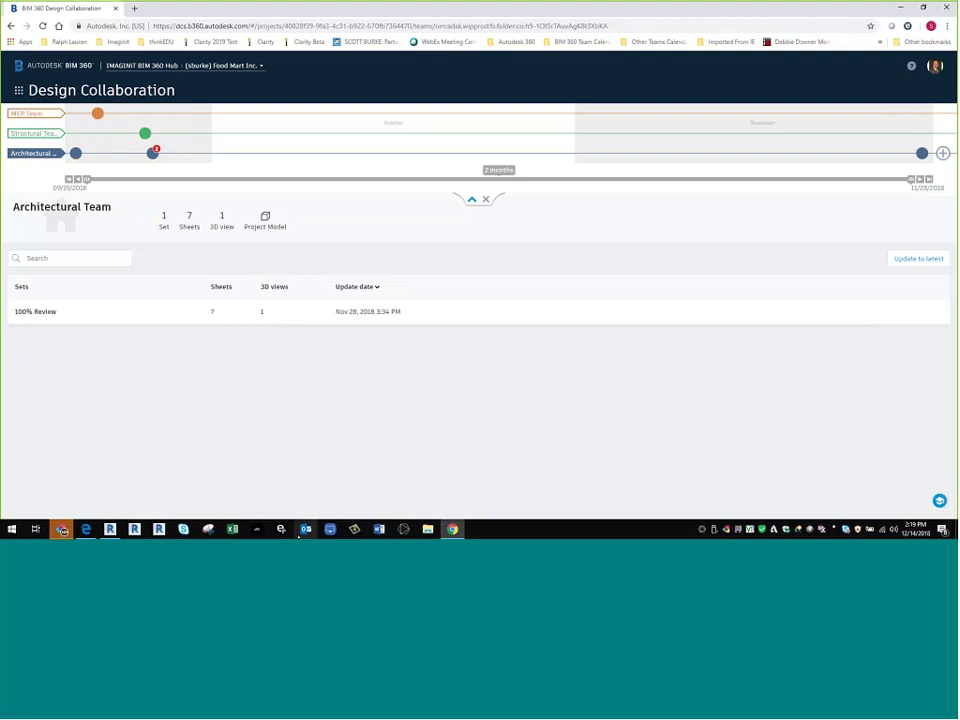
pyautogui.moveTo(452, 529)
# - Switch to the MEP Team view showing 2 sets, 4 sheets and 2 3D views
pyautogui.click(38, 115)
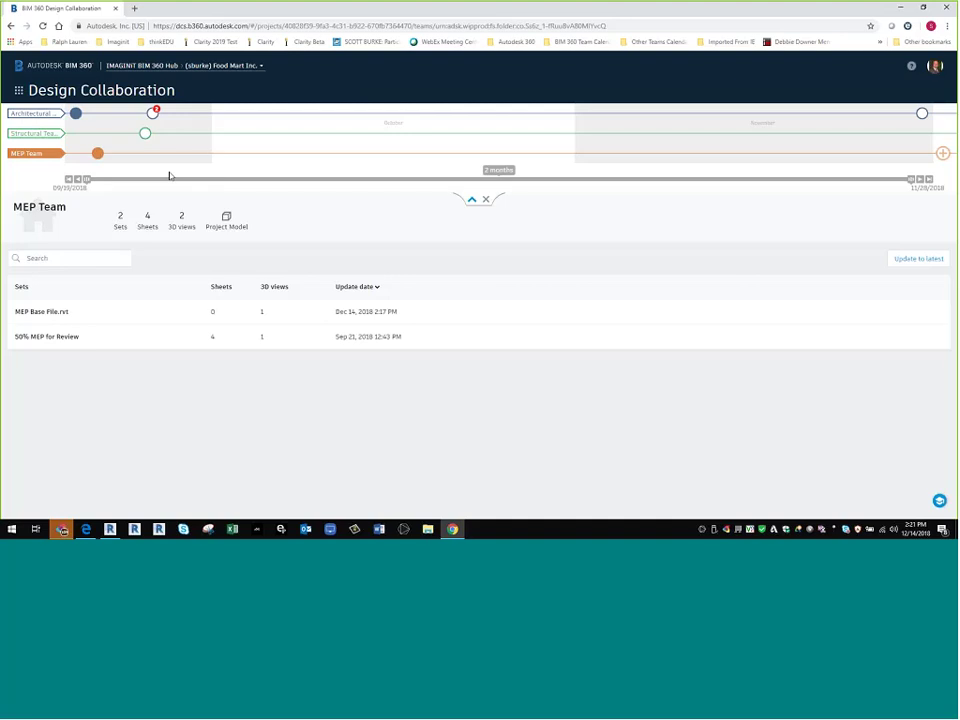
# - Open the Architectural Team's 75% Submission package and load its 75% Review set in the viewer
pyautogui.click(151, 114)
pyautogui.click(146, 114)
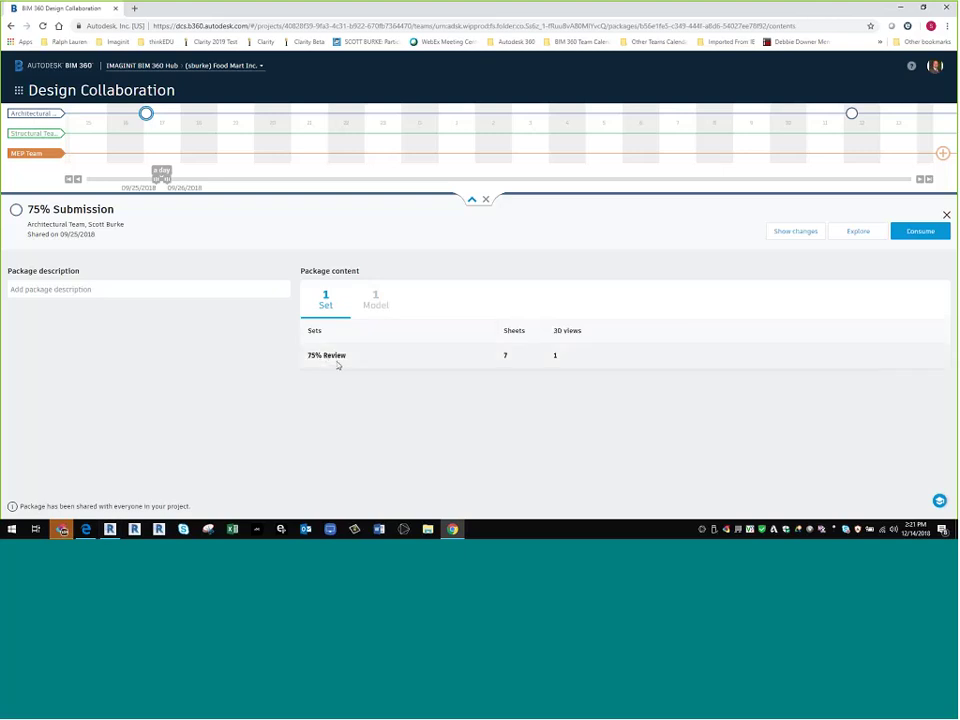
pyautogui.click(338, 360)
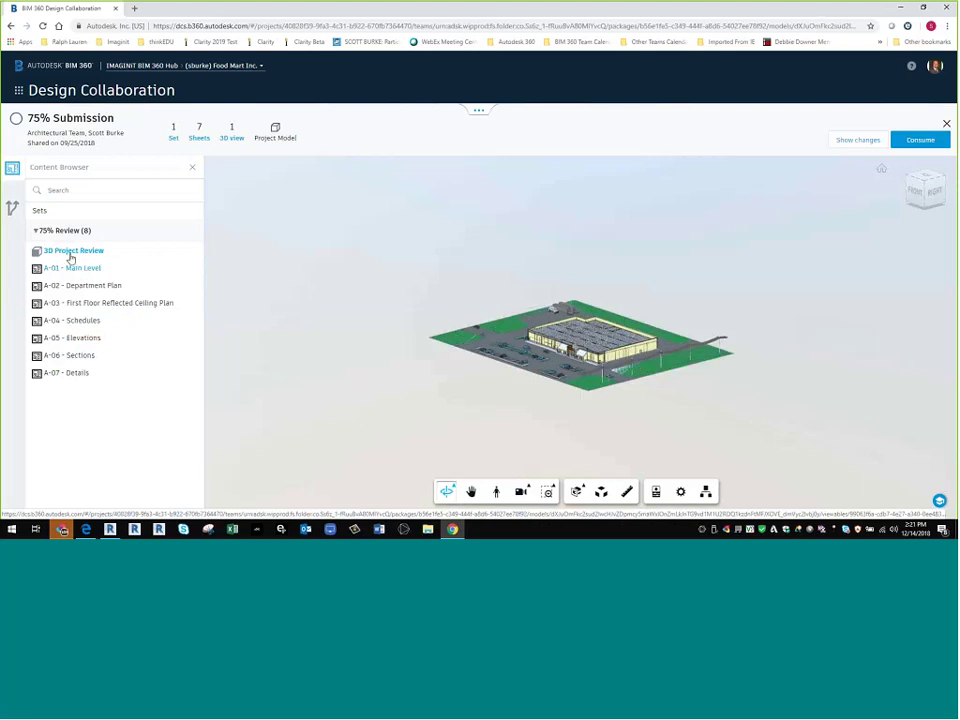
# - In the 3D Project Review, select the Food Mart roof and hide it to expose the ceiling ductwork
pyautogui.click(72, 252)
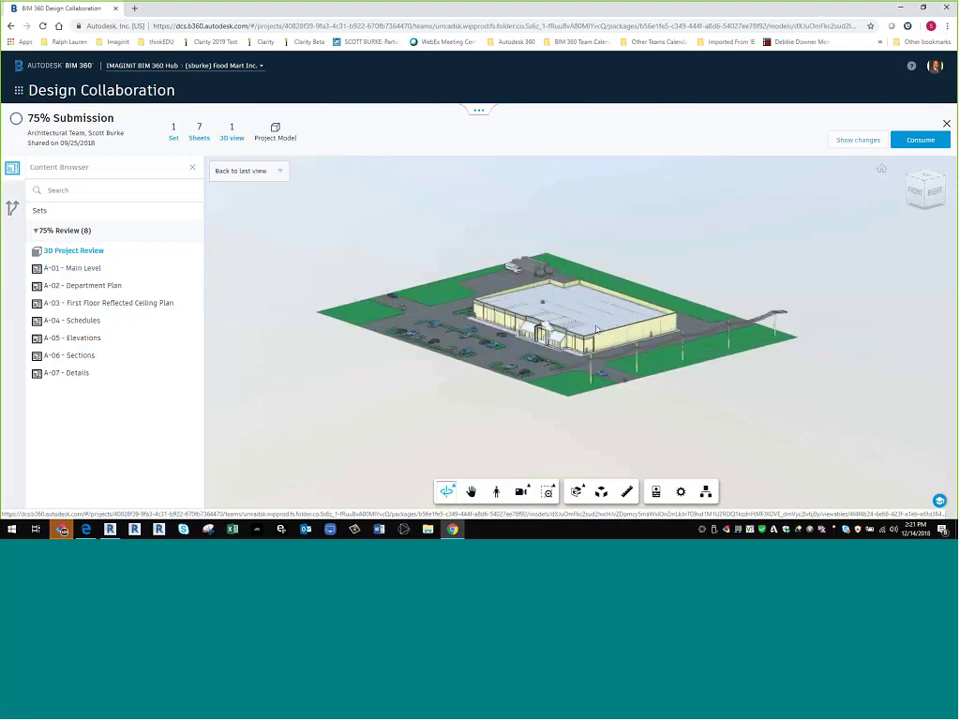
pyautogui.scroll(10, 596, 330)
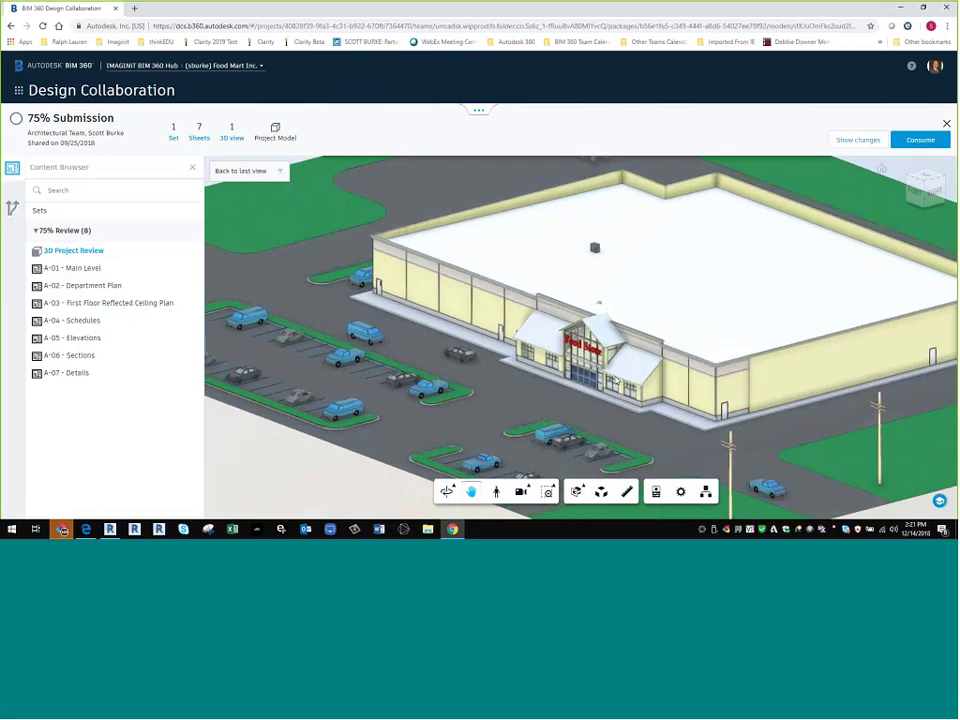
pyautogui.scroll(5, 579, 356)
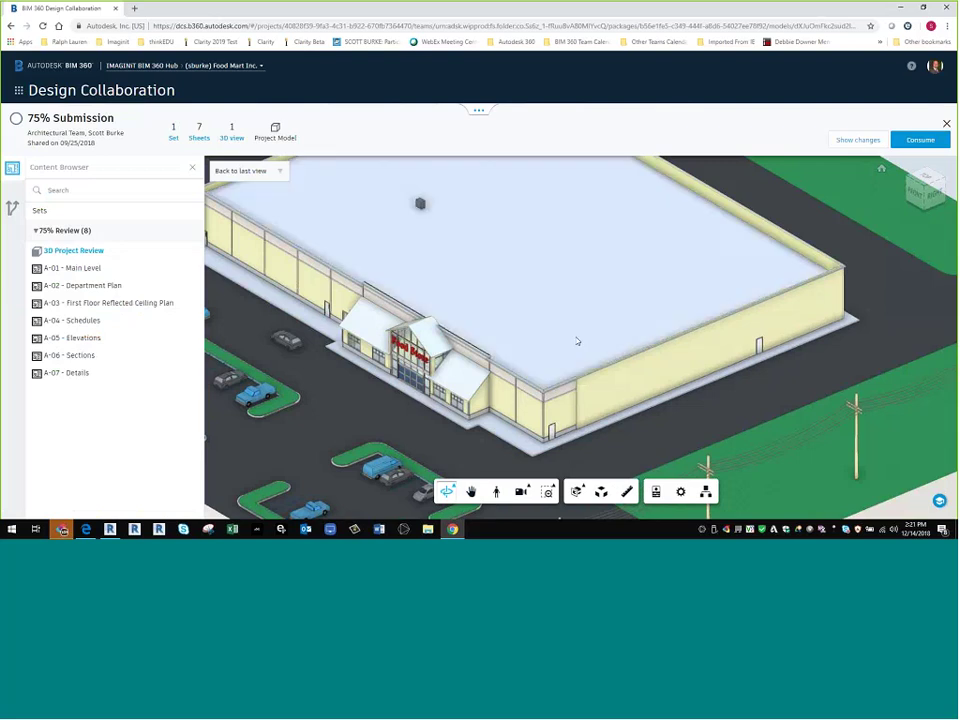
pyautogui.click(572, 294)
pyautogui.scroll(-3, 514, 242)
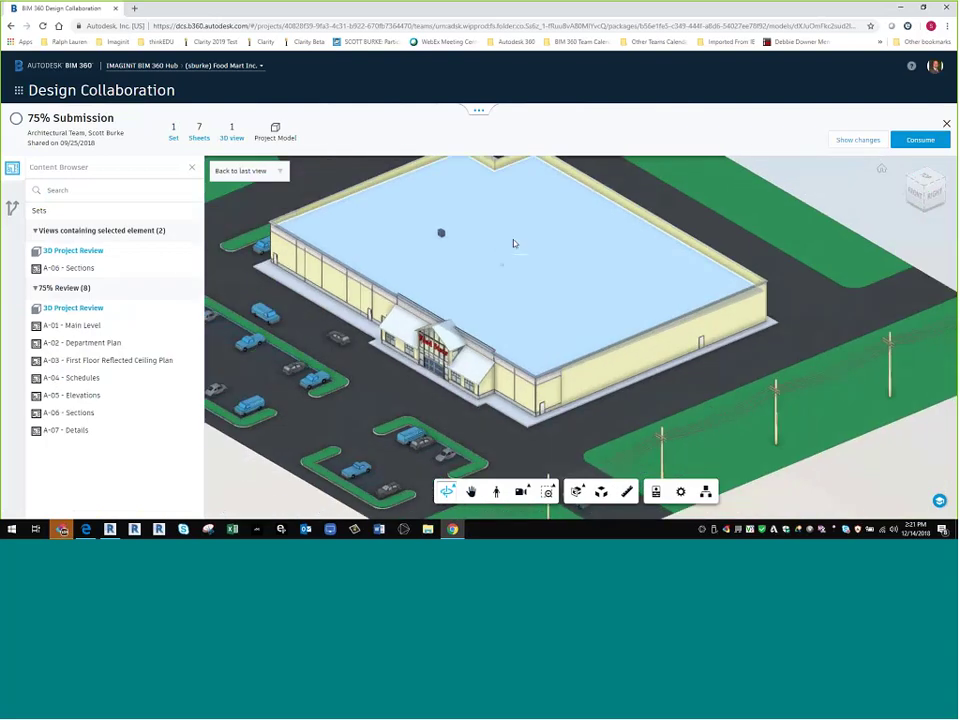
pyautogui.moveTo(514, 242); pyautogui.dragTo(499, 311, button='middle')
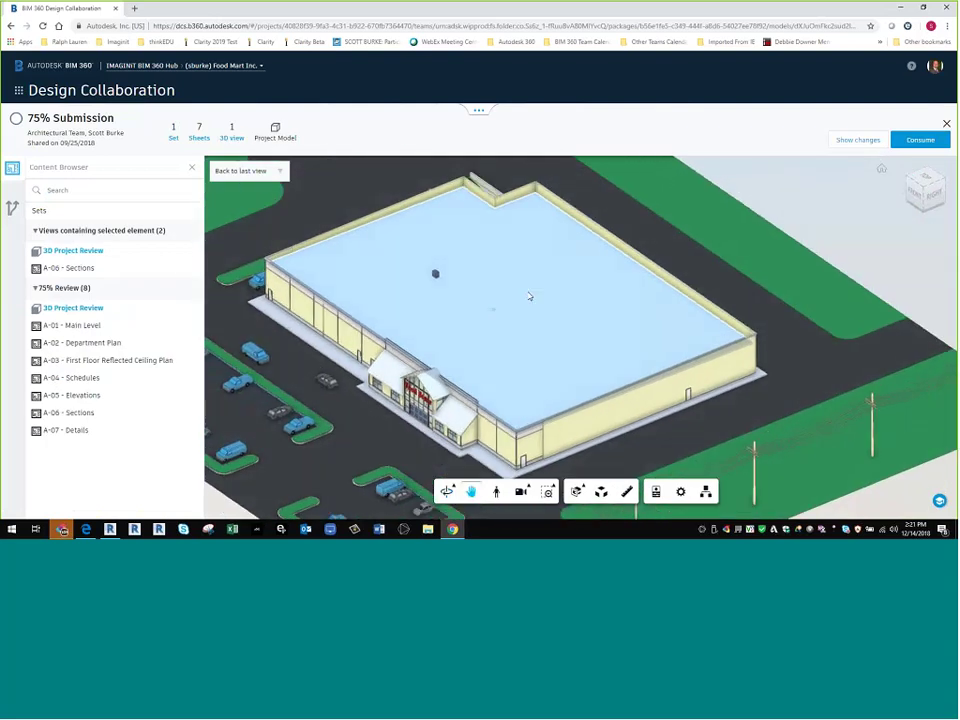
pyautogui.rightClick(529, 296)
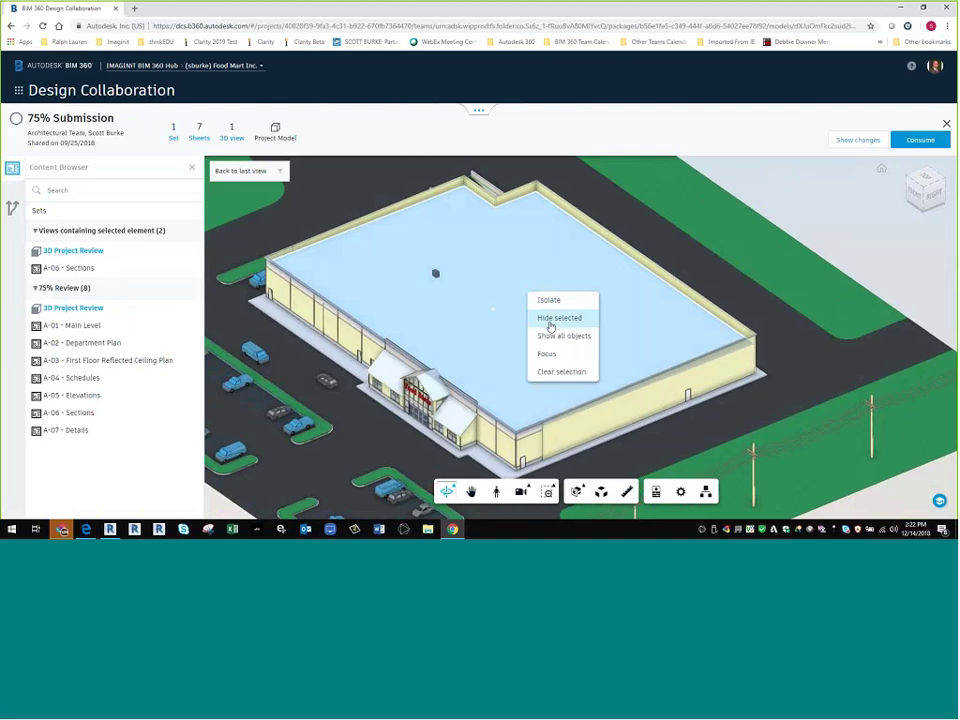
pyautogui.click(550, 318)
# - Orbit around the ductwork and roof joists, then show all objects to restore the roof
pyautogui.scroll(10, 549, 355)
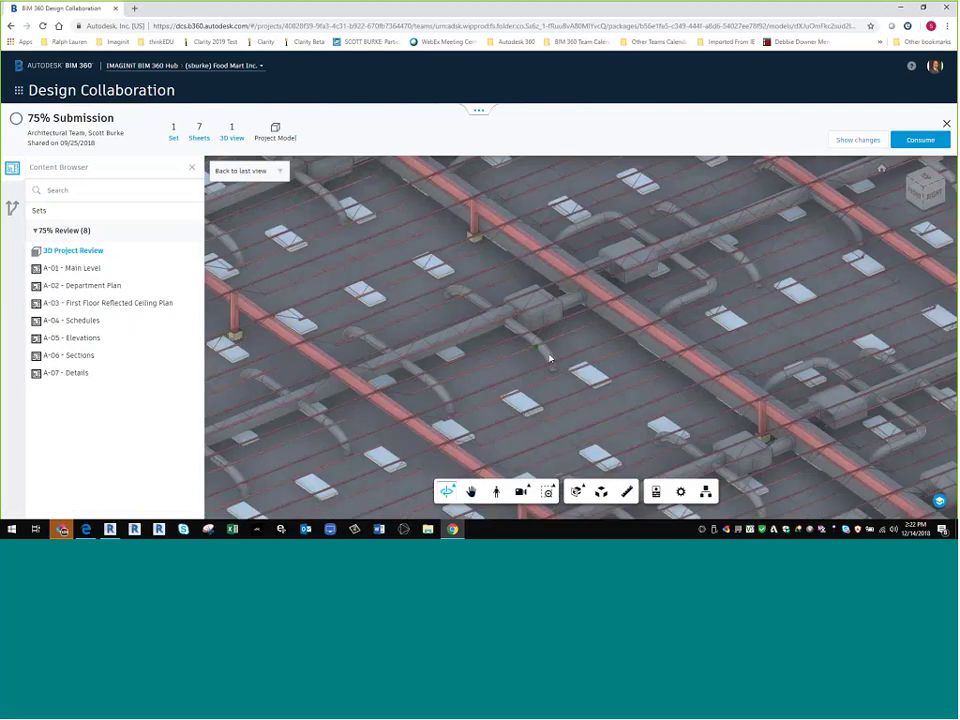
pyautogui.scroll(-5, 529, 321)
pyautogui.moveTo(529, 321); pyautogui.dragTo(537, 358, button='middle')
pyautogui.moveTo(537, 358); pyautogui.dragTo(547, 410)
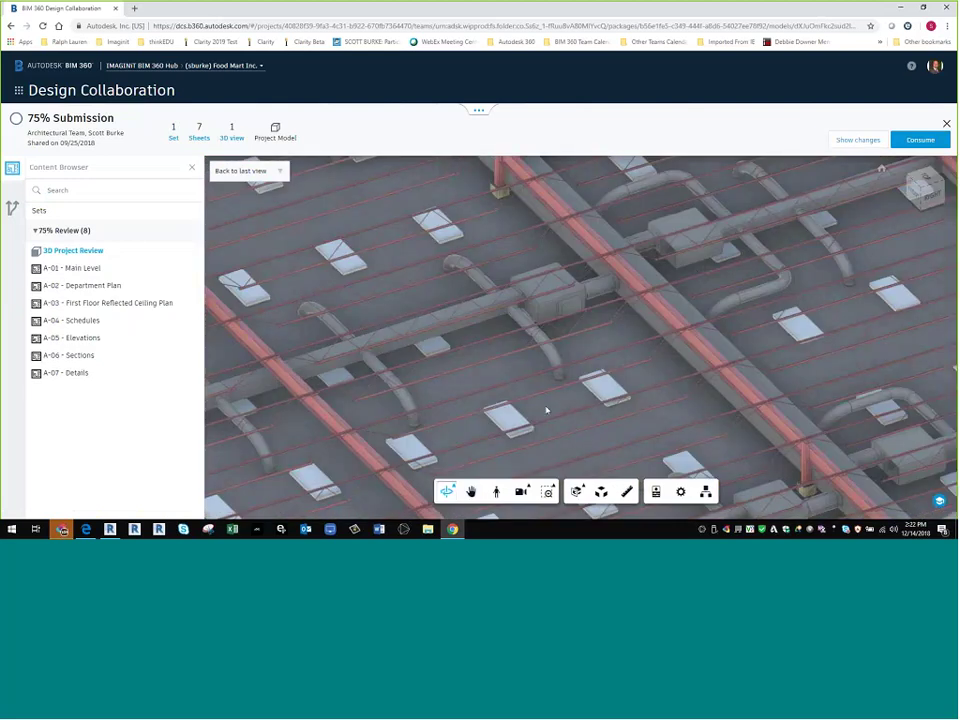
pyautogui.scroll(-10, 527, 381)
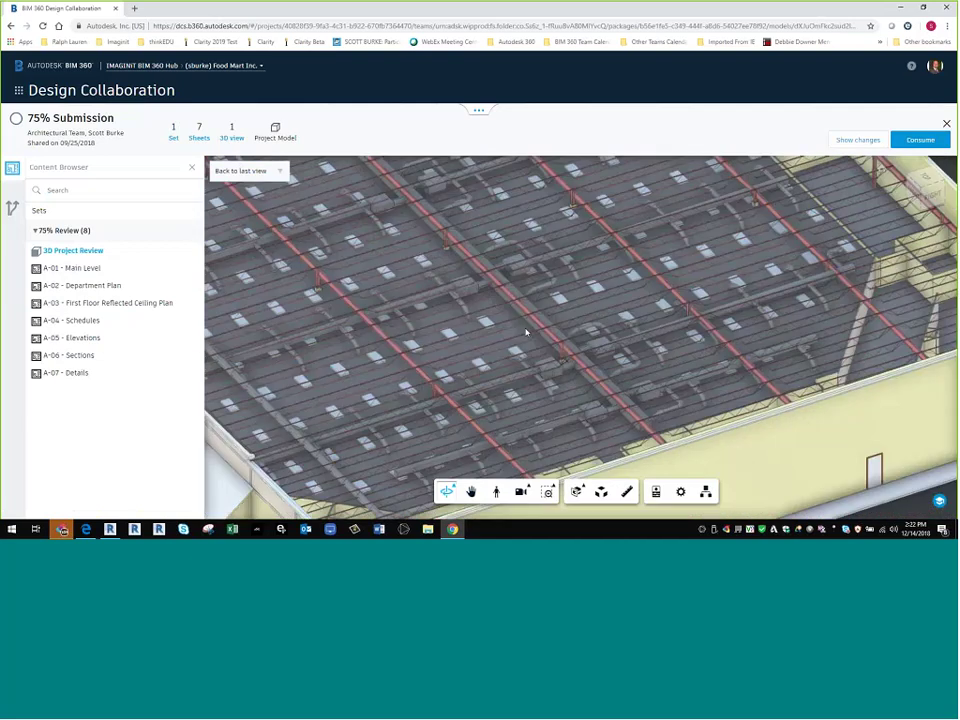
pyautogui.scroll(-8, 526, 332)
pyautogui.moveTo(580, 345); pyautogui.dragTo(588, 340, button='middle')
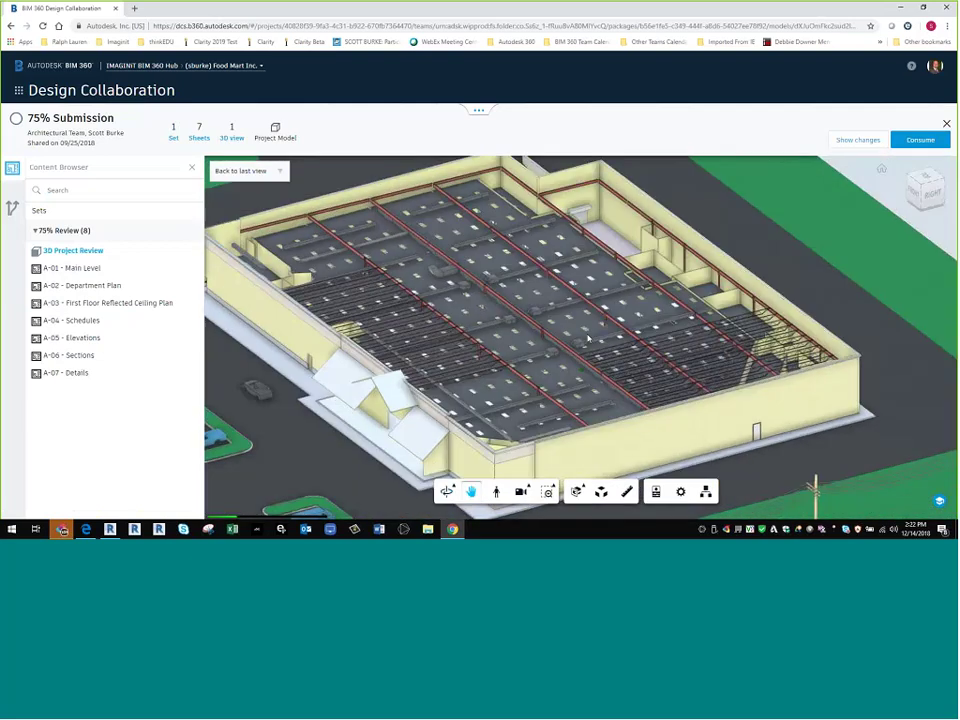
pyautogui.moveTo(588, 339); pyautogui.dragTo(589, 341)
pyautogui.rightClick(589, 341)
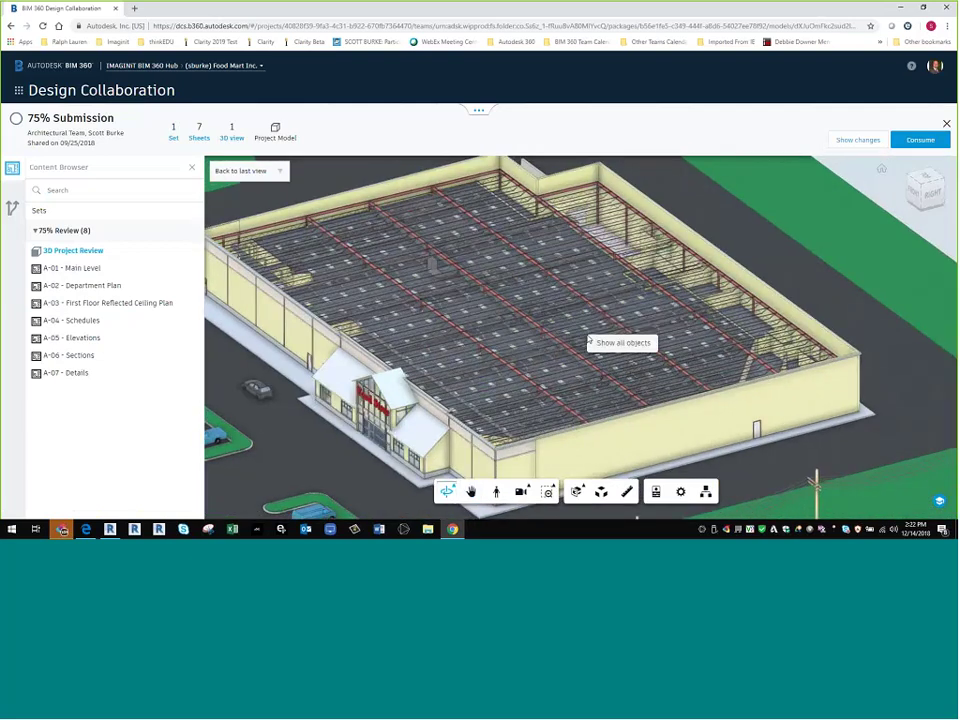
pyautogui.click(597, 342)
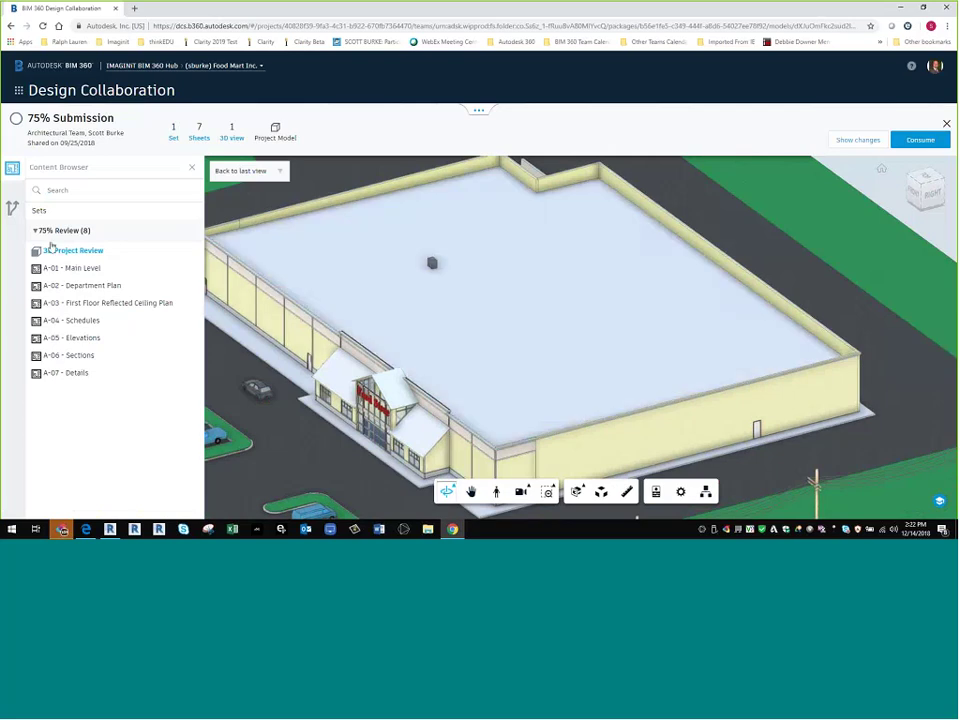
# - Open sheet A-01 - Main Level and show its changes (21 added, 7 removed, 26 modified), fitted in view
pyautogui.click(70, 269)
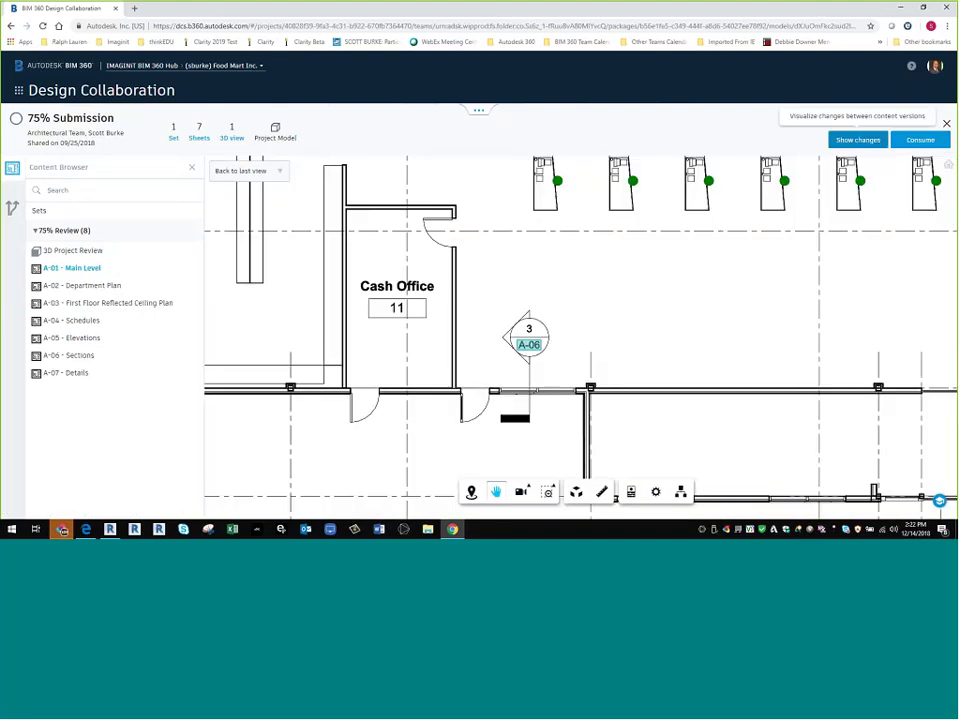
pyautogui.click(858, 140)
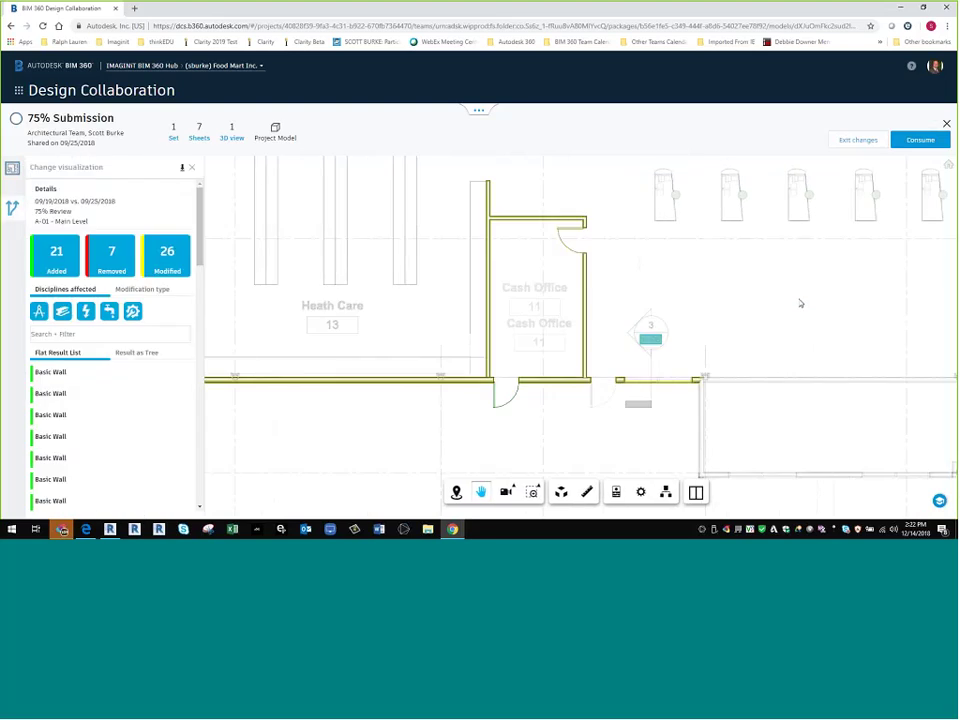
pyautogui.scroll(-10, 852, 276)
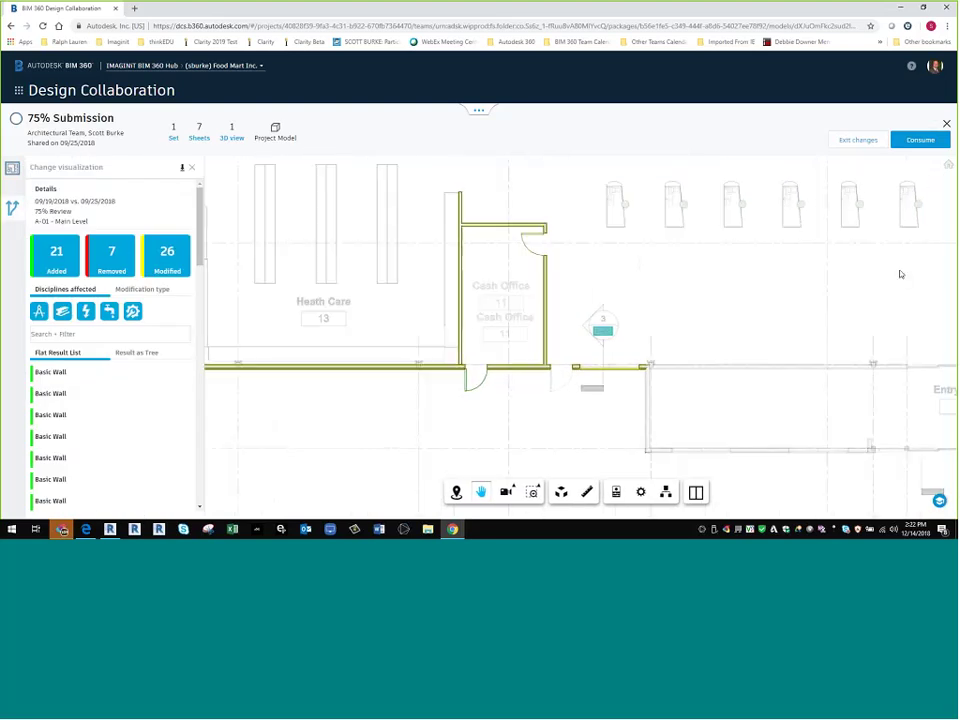
pyautogui.moveTo(768, 350); pyautogui.dragTo(377, 327)
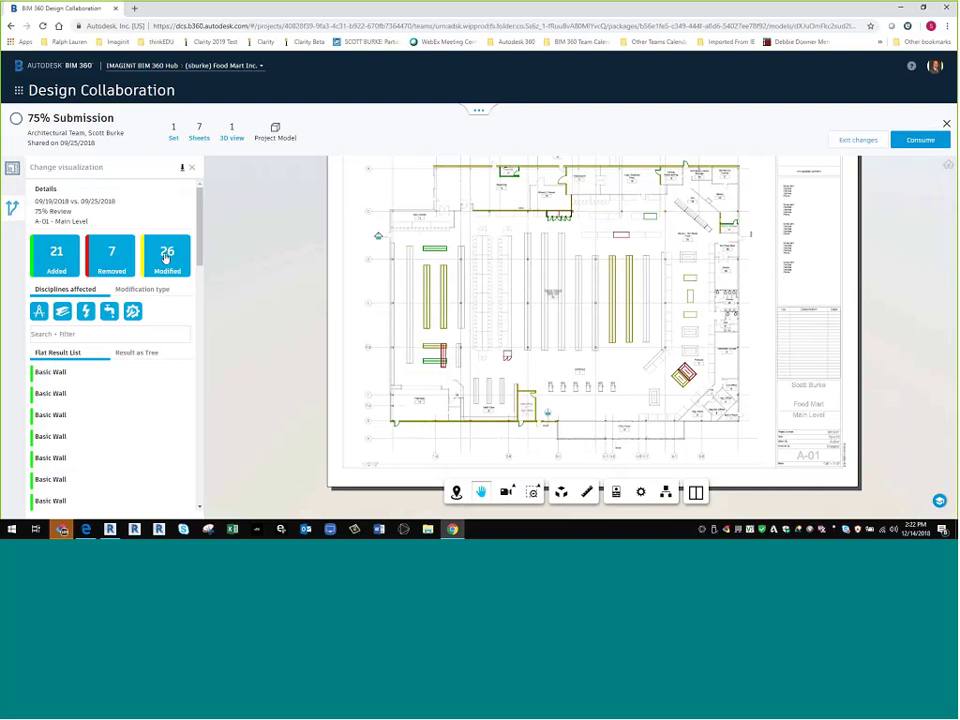
# - Show only the 7 removed elements and pan to the shelving area to review them
pyautogui.click(55, 255)
pyautogui.click(163, 258)
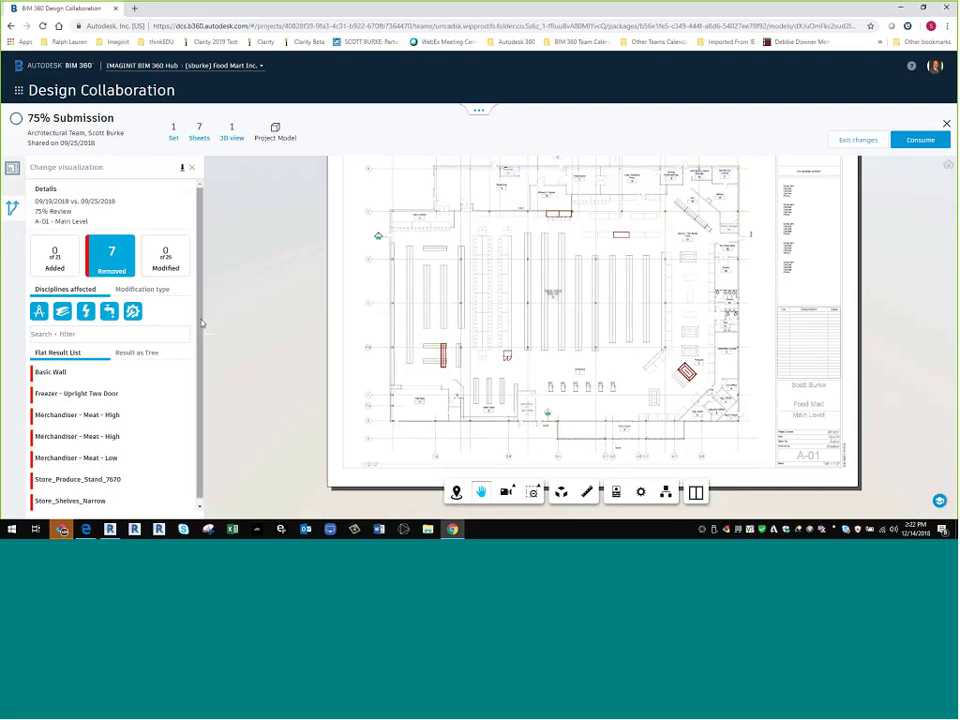
pyautogui.scroll(10, 688, 382)
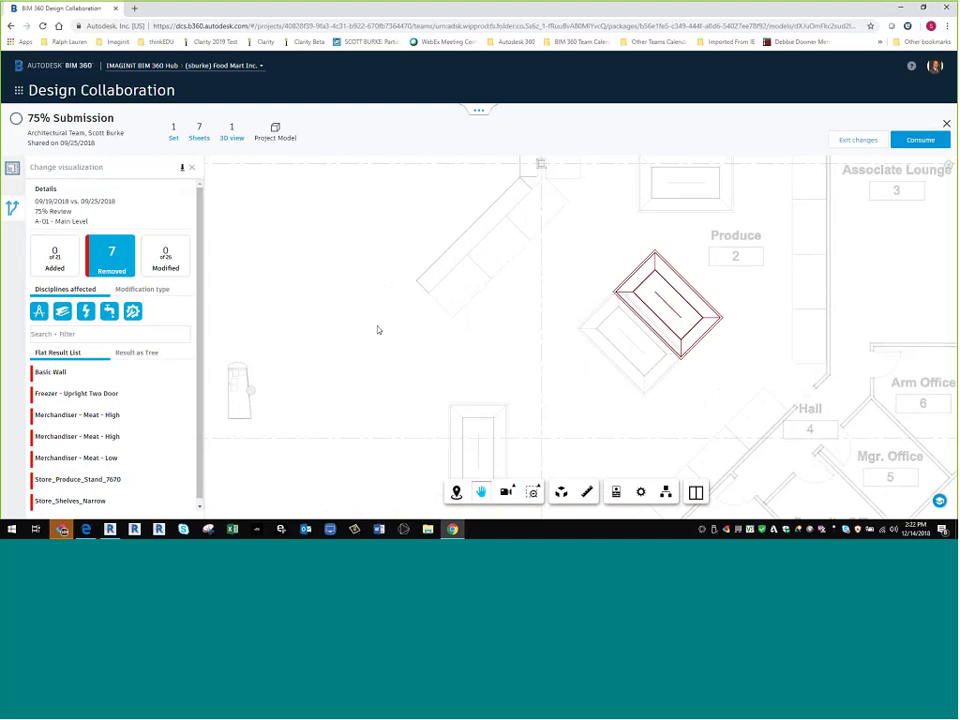
pyautogui.moveTo(377, 328)
pyautogui.mouseDown()
pyautogui.moveTo(408, 353)
pyautogui.moveTo(512, 350)
pyautogui.mouseUp()
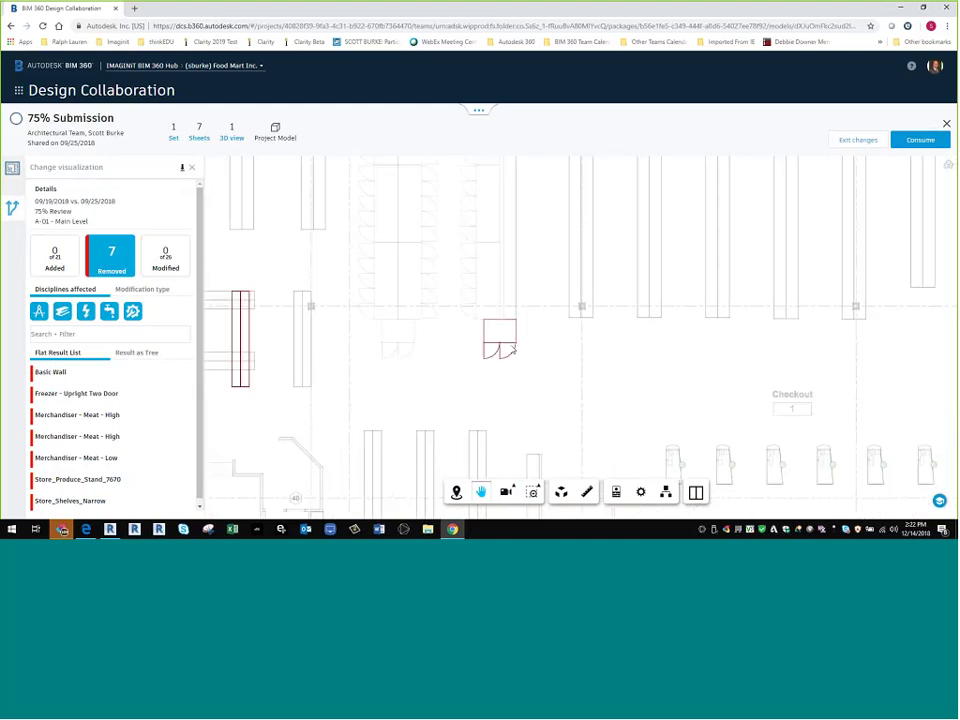
pyautogui.scroll(-5, 290, 352)
pyautogui.moveTo(391, 304); pyautogui.dragTo(512, 351)
pyautogui.scroll(-5, 561, 360)
pyautogui.scroll(3, 459, 320)
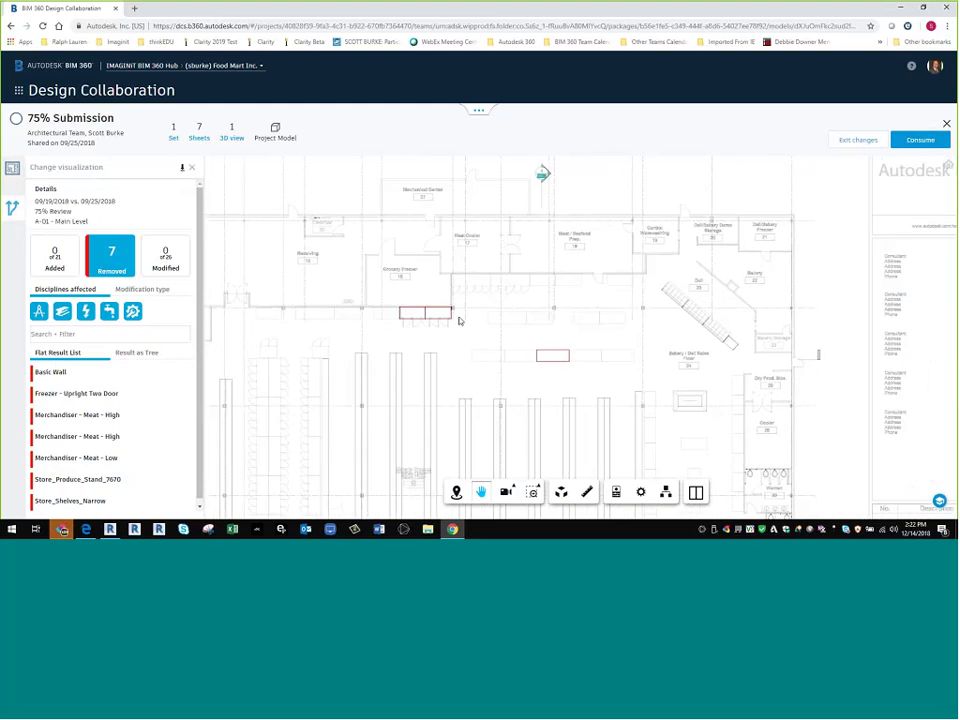
pyautogui.scroll(-2, 459, 320)
pyautogui.moveTo(530, 436); pyautogui.dragTo(637, 220)
pyautogui.scroll(2, 596, 399)
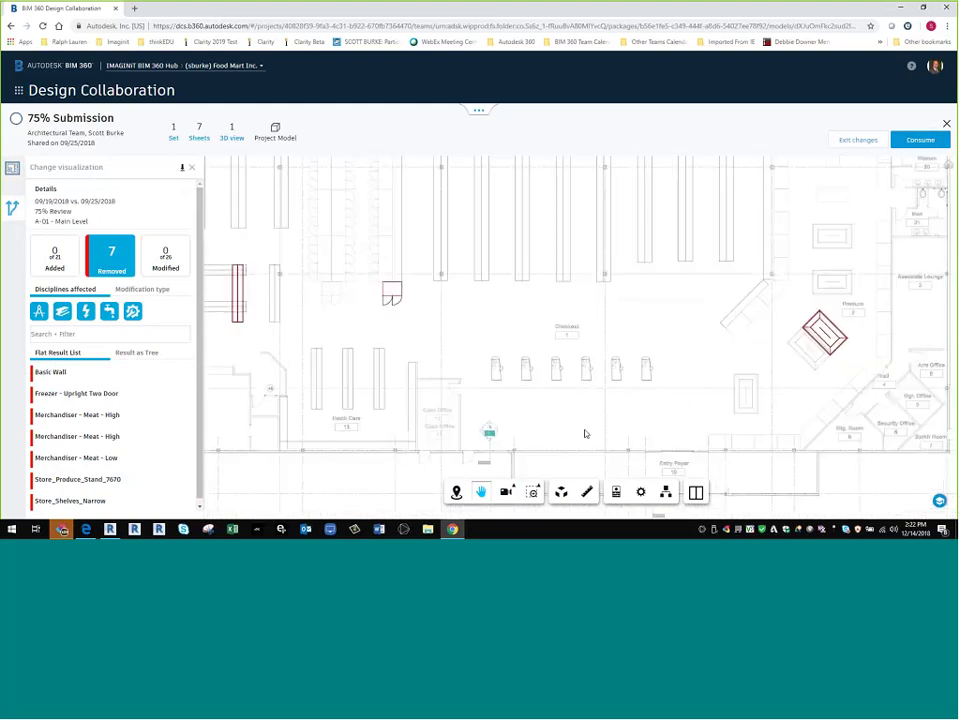
# - Review the 21 added elements around the grid bubbles and Bakery/Deli area, then hide them
pyautogui.click(107, 262)
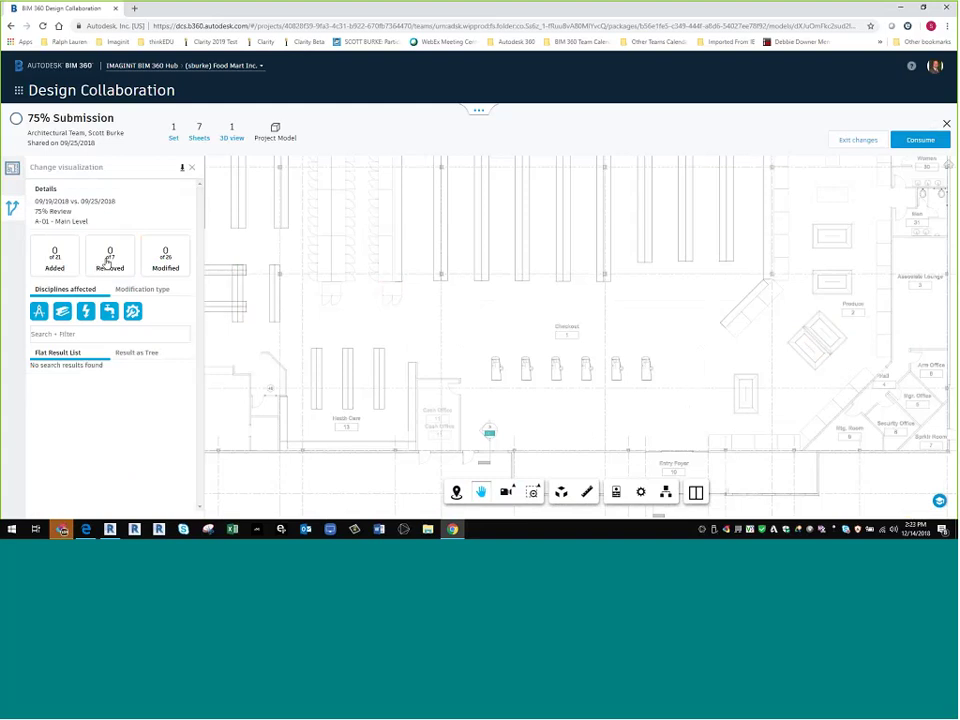
pyautogui.click(55, 256)
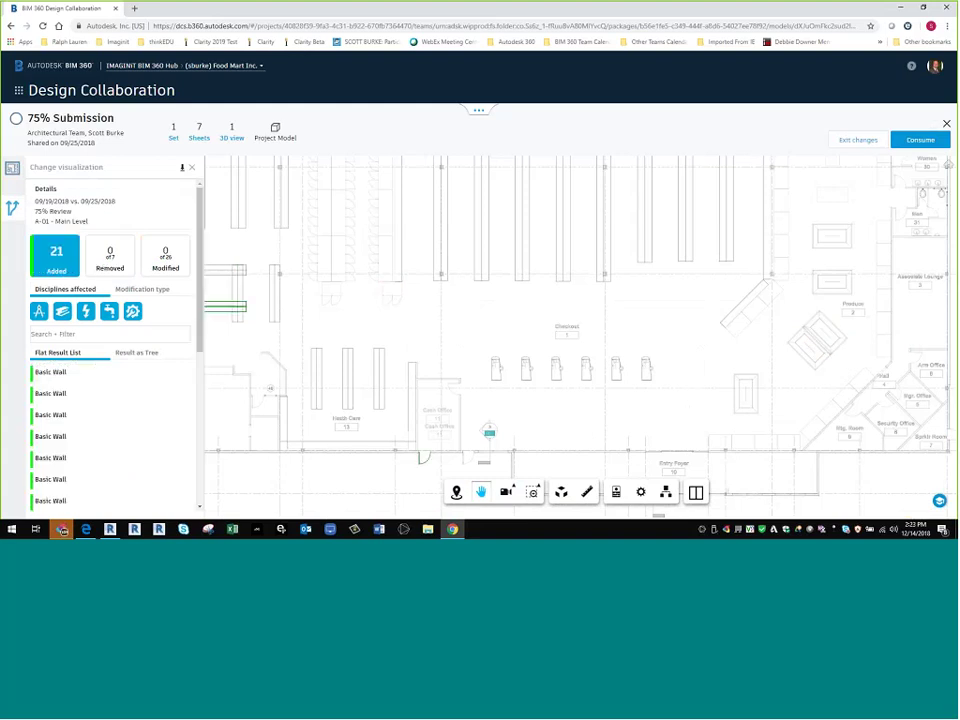
pyautogui.scroll(-5, 638, 380)
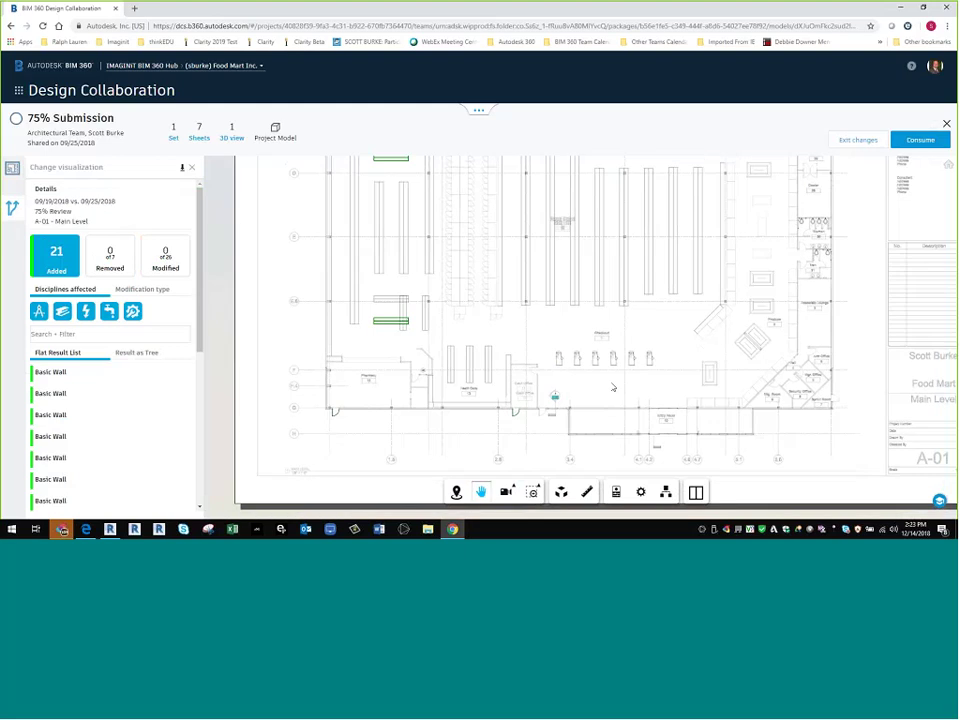
pyautogui.scroll(3, 484, 396)
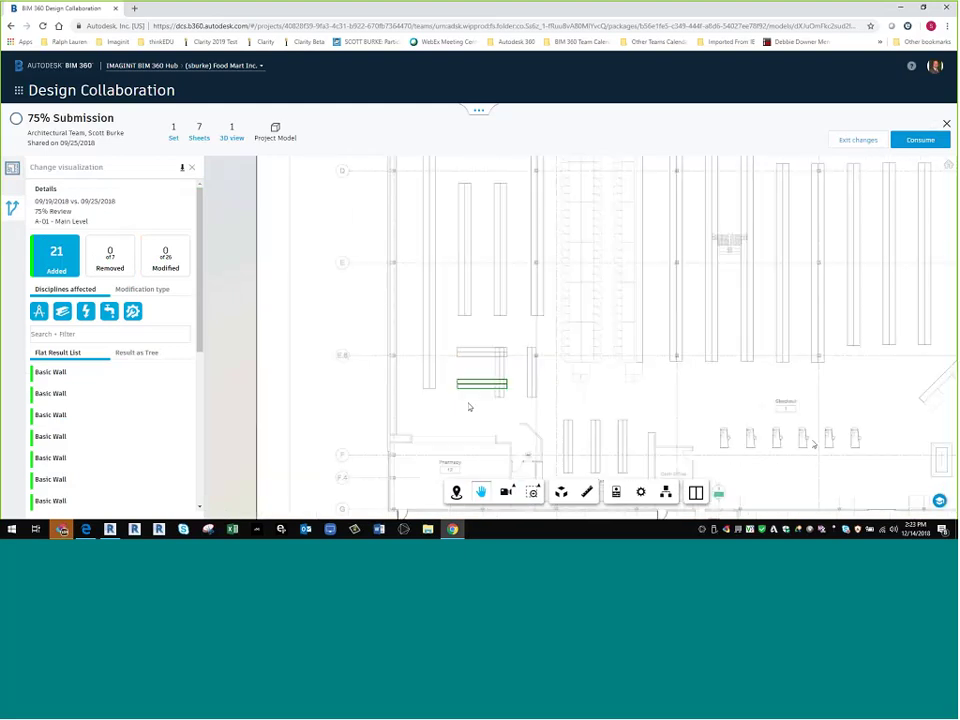
pyautogui.moveTo(464, 293); pyautogui.dragTo(640, 470)
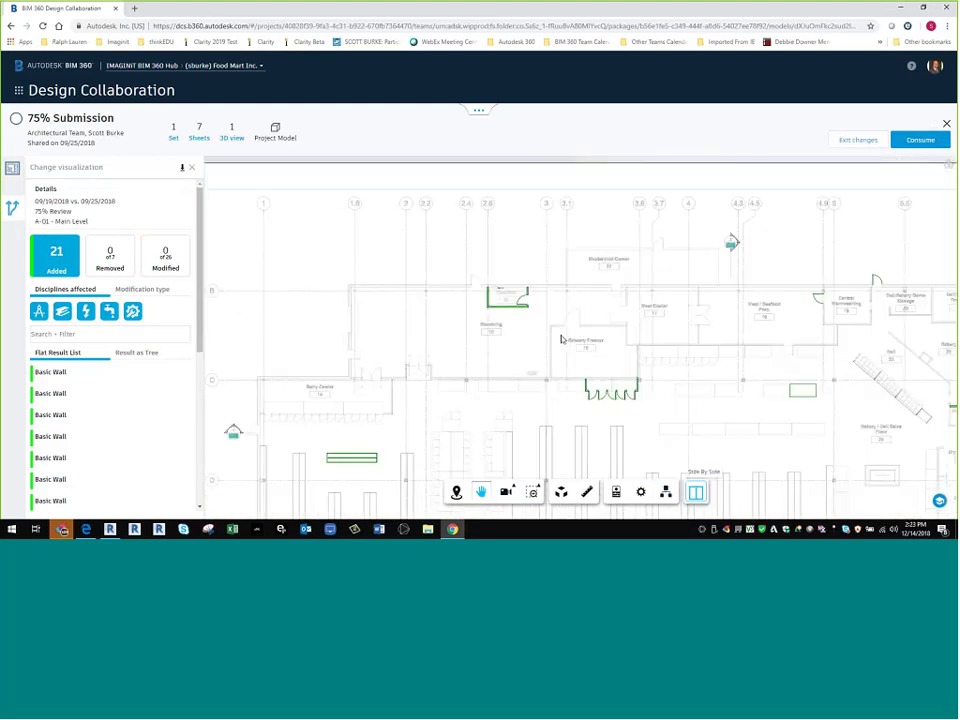
pyautogui.scroll(1, 515, 298)
pyautogui.scroll(2, 510, 303)
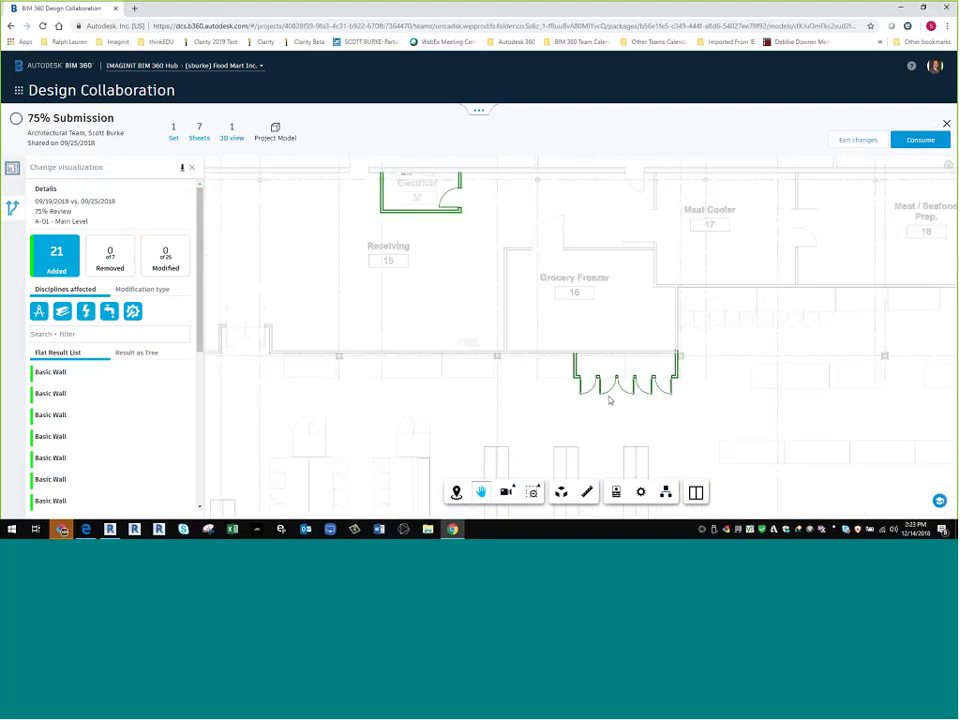
pyautogui.scroll(-3, 604, 403)
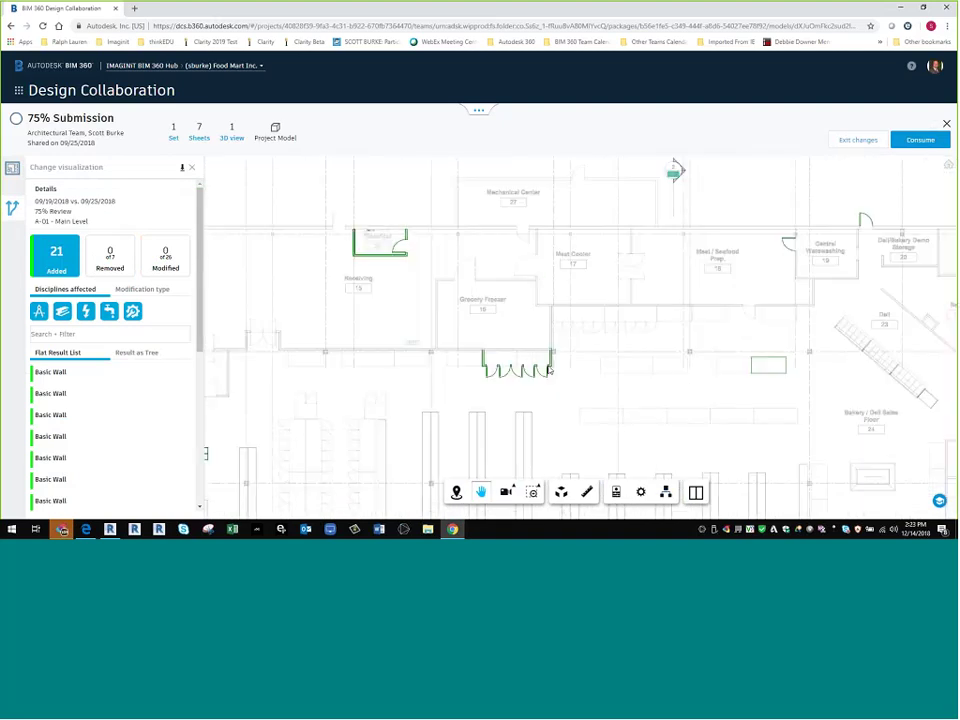
pyautogui.moveTo(548, 369); pyautogui.dragTo(532, 363)
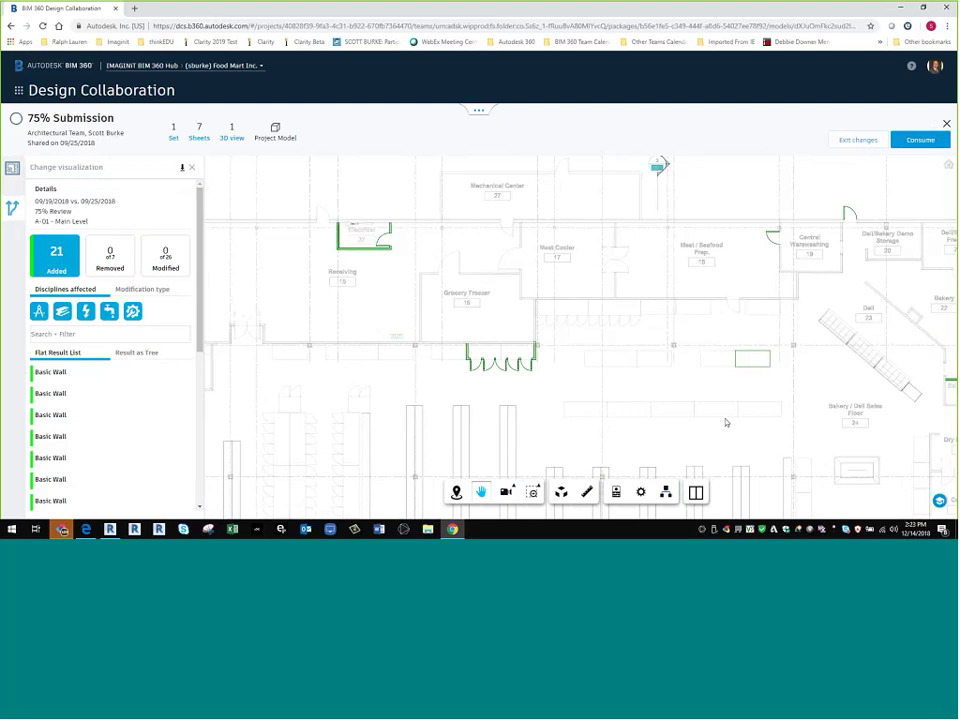
pyautogui.moveTo(545, 318); pyautogui.dragTo(363, 234)
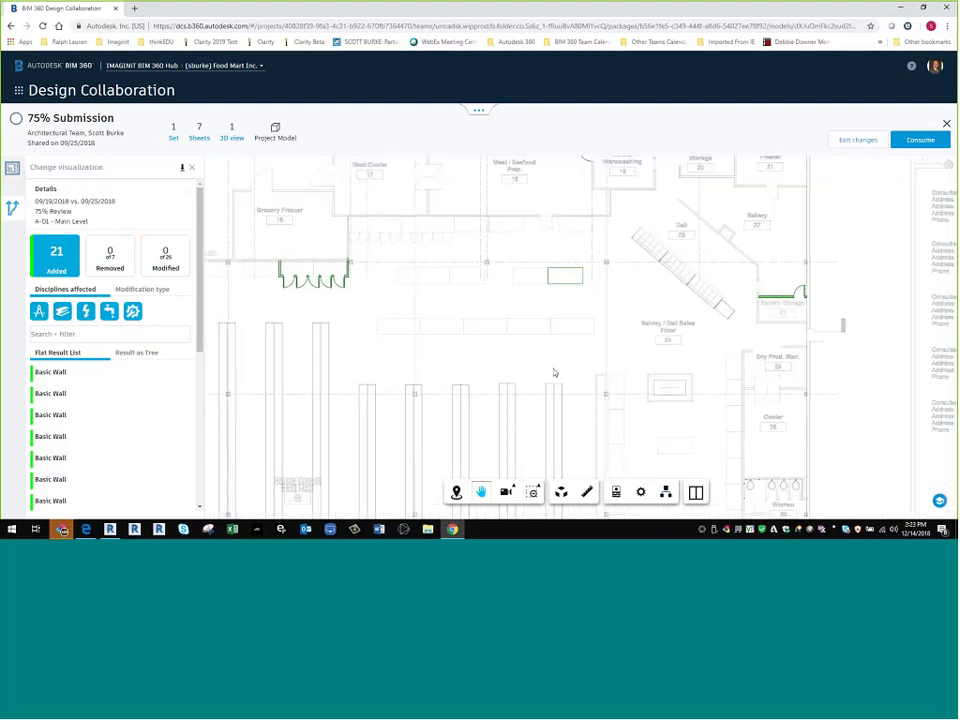
pyautogui.scroll(3, 553, 373)
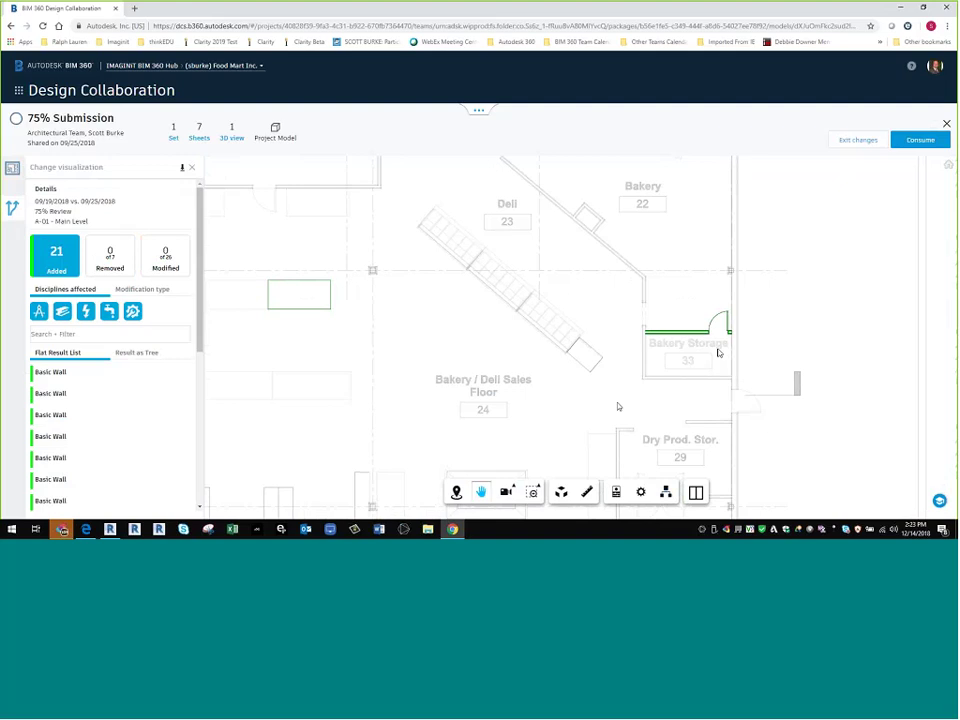
pyautogui.scroll(-3, 618, 406)
pyautogui.moveTo(236, 441); pyautogui.dragTo(376, 441)
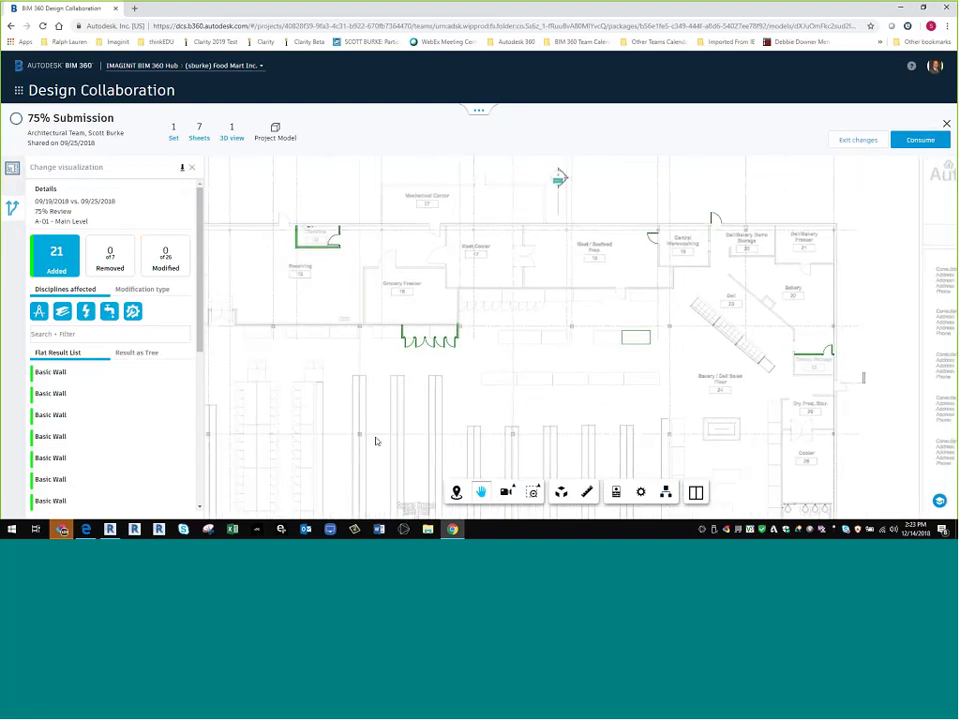
pyautogui.click(60, 262)
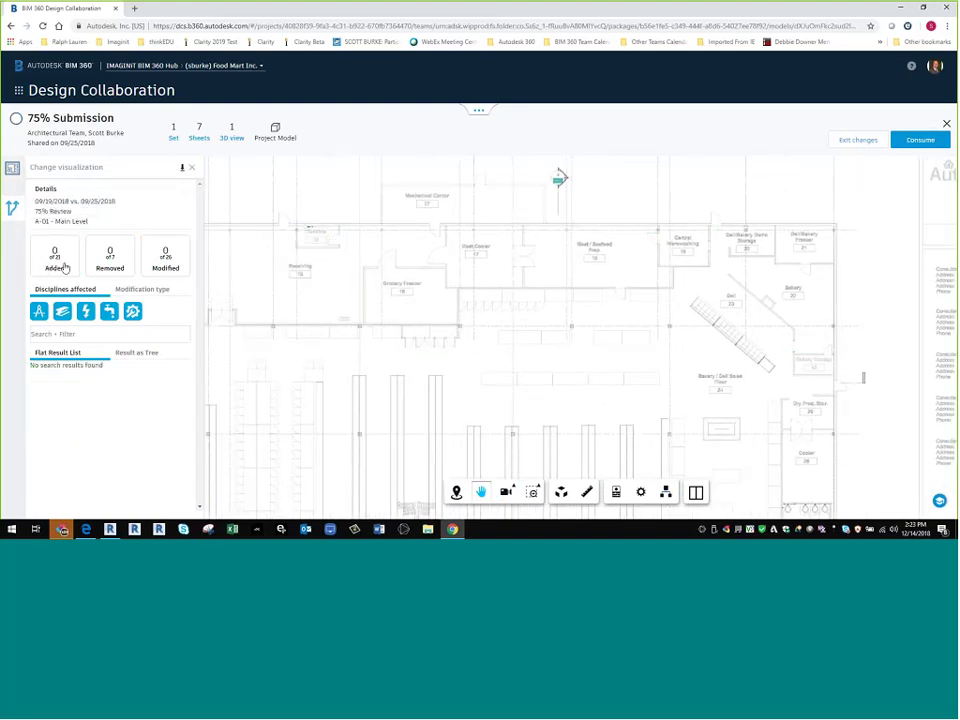
# - Show modified elements and toggle the Cash Office door between its 09/19/2018 and 09/25/2018 versions
pyautogui.click(157, 260)
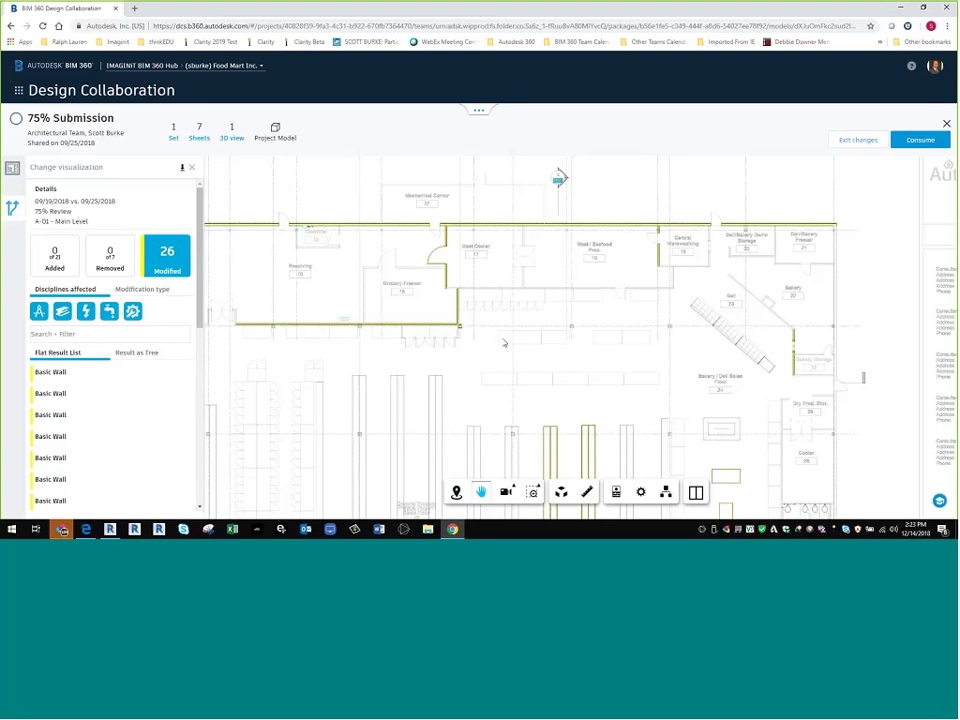
pyautogui.scroll(-2, 583, 281)
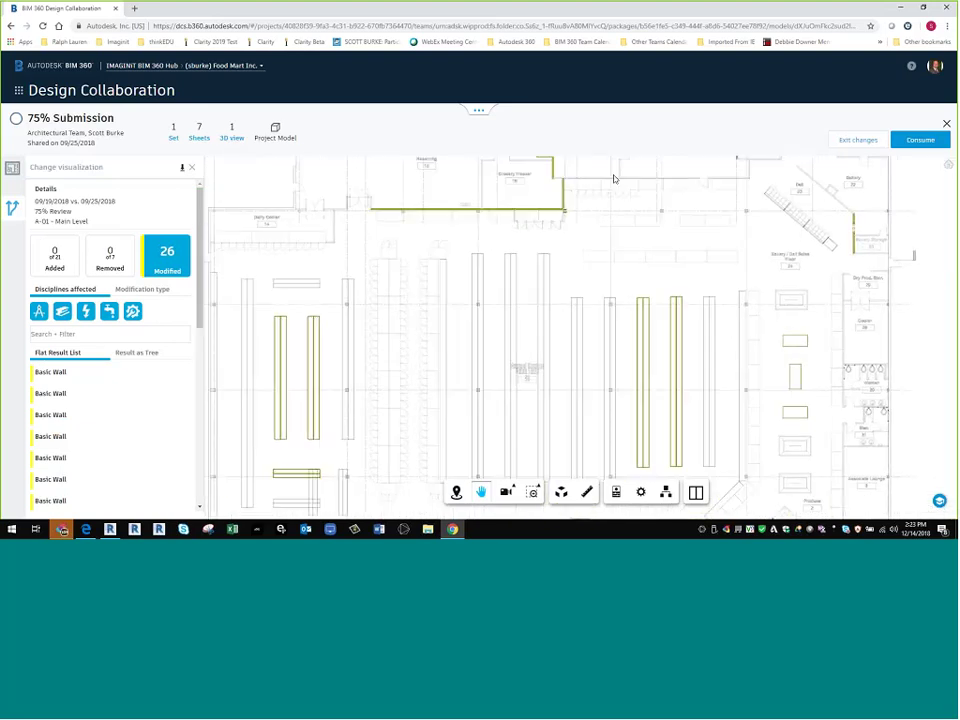
pyautogui.moveTo(489, 490); pyautogui.dragTo(489, 250)
pyautogui.moveTo(489, 335); pyautogui.dragTo(489, 285)
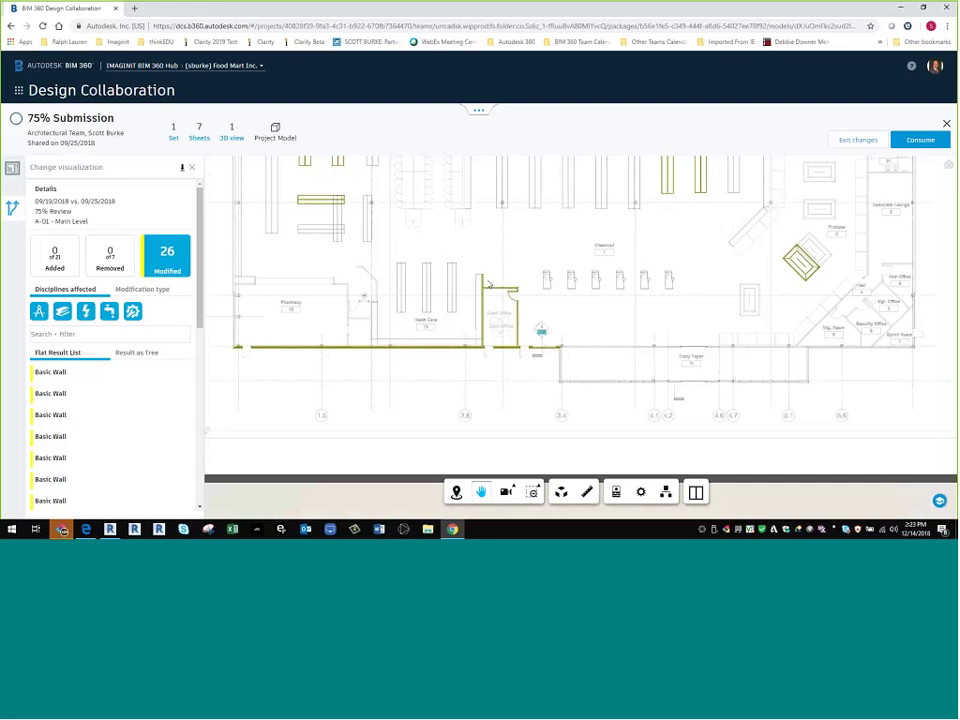
pyautogui.scroll(3, 489, 285)
pyautogui.click(520, 305)
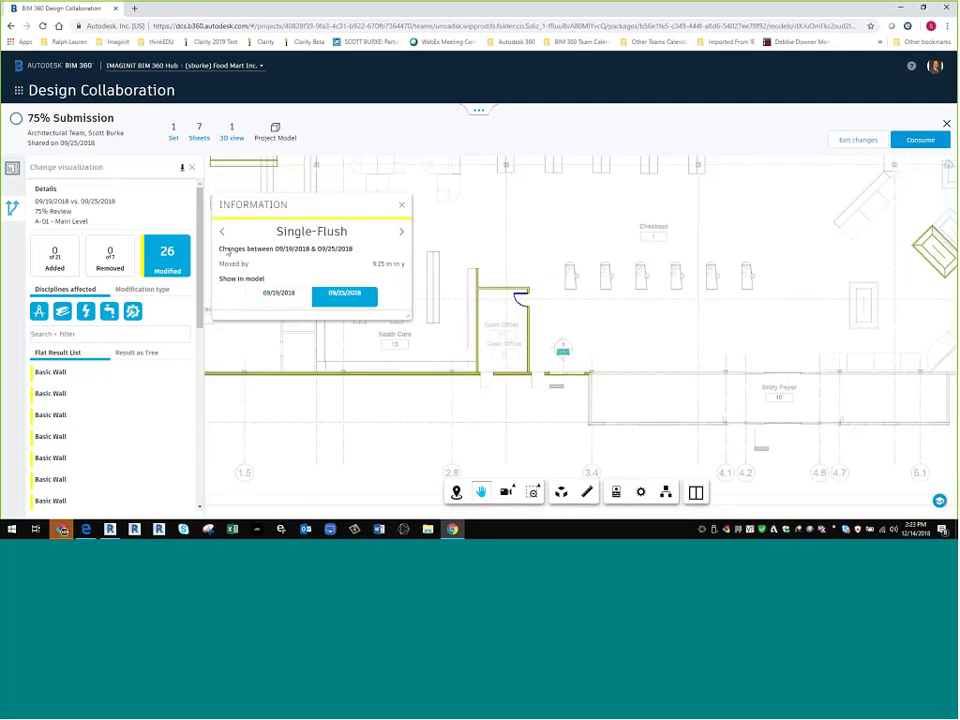
pyautogui.scroll(5, 536, 334)
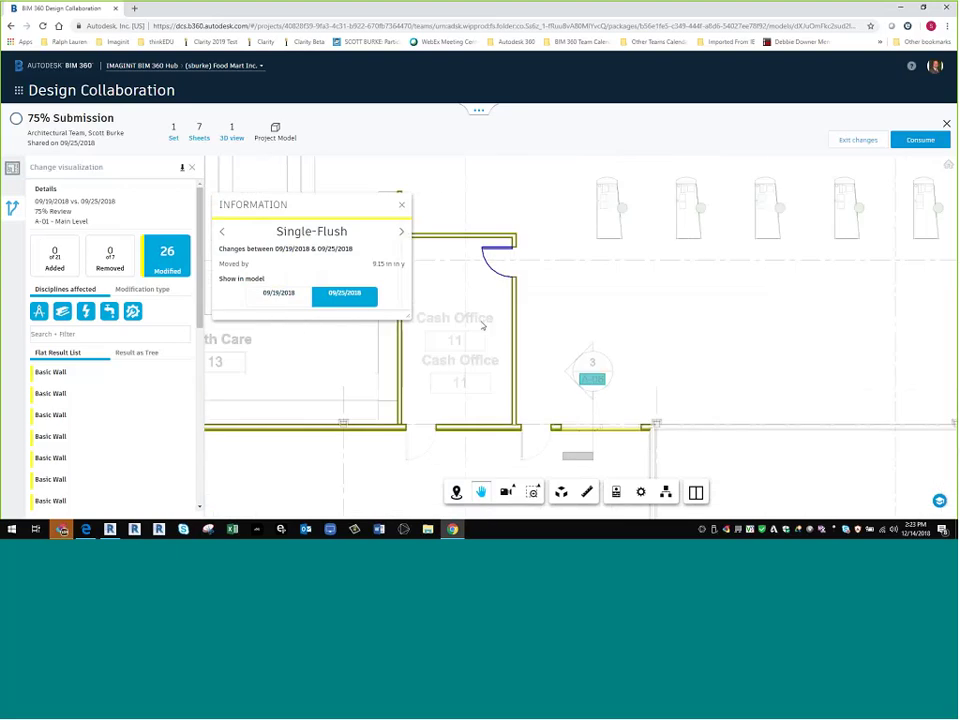
pyautogui.click(284, 295)
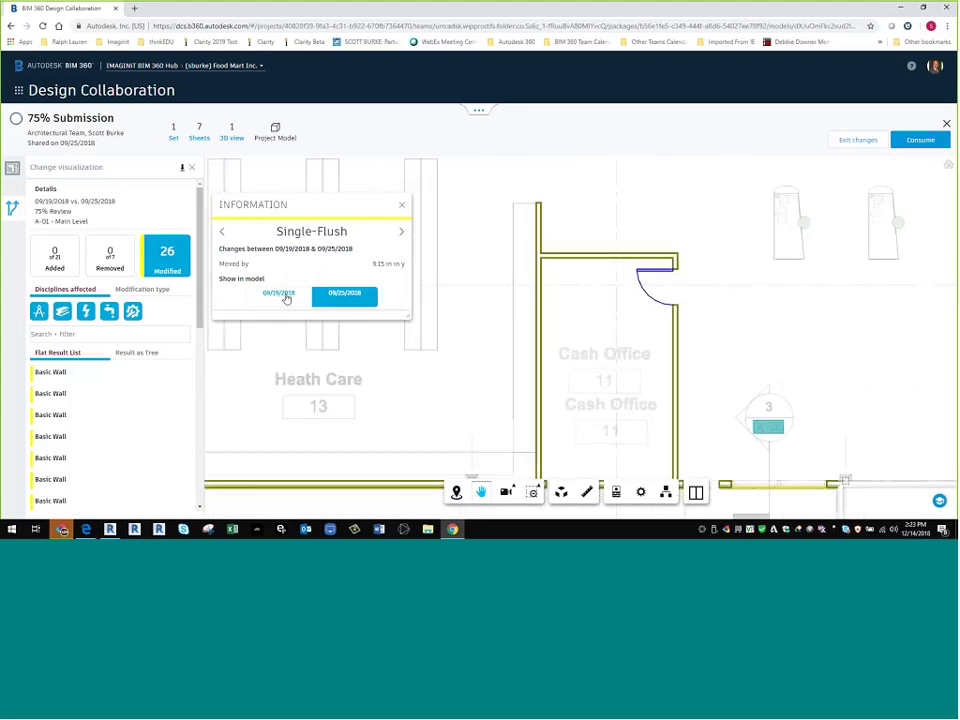
pyautogui.click(286, 296)
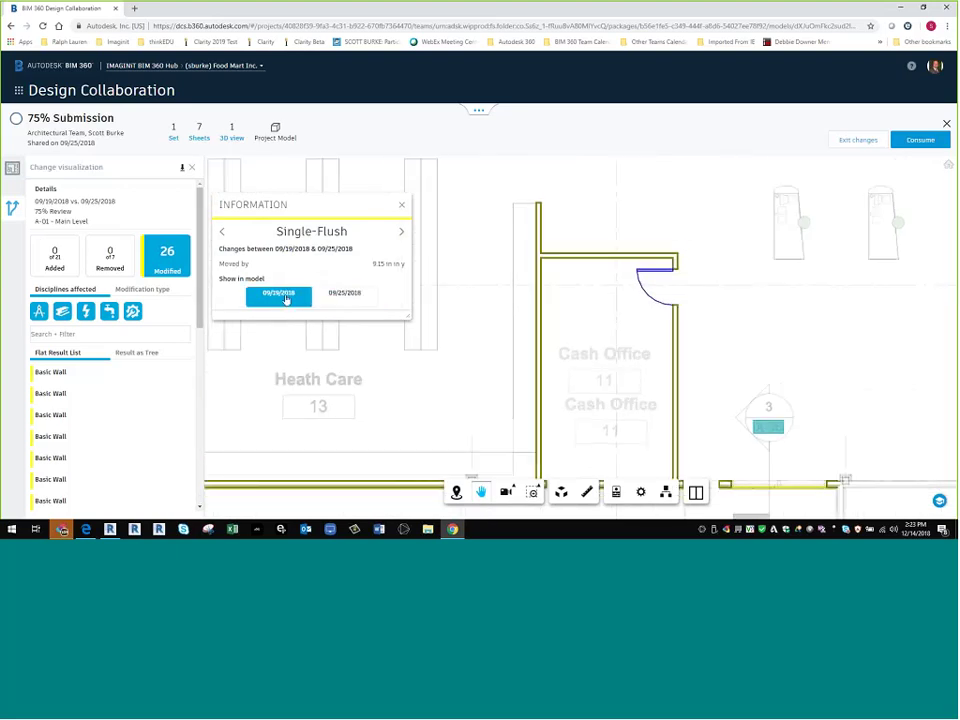
pyautogui.click(348, 297)
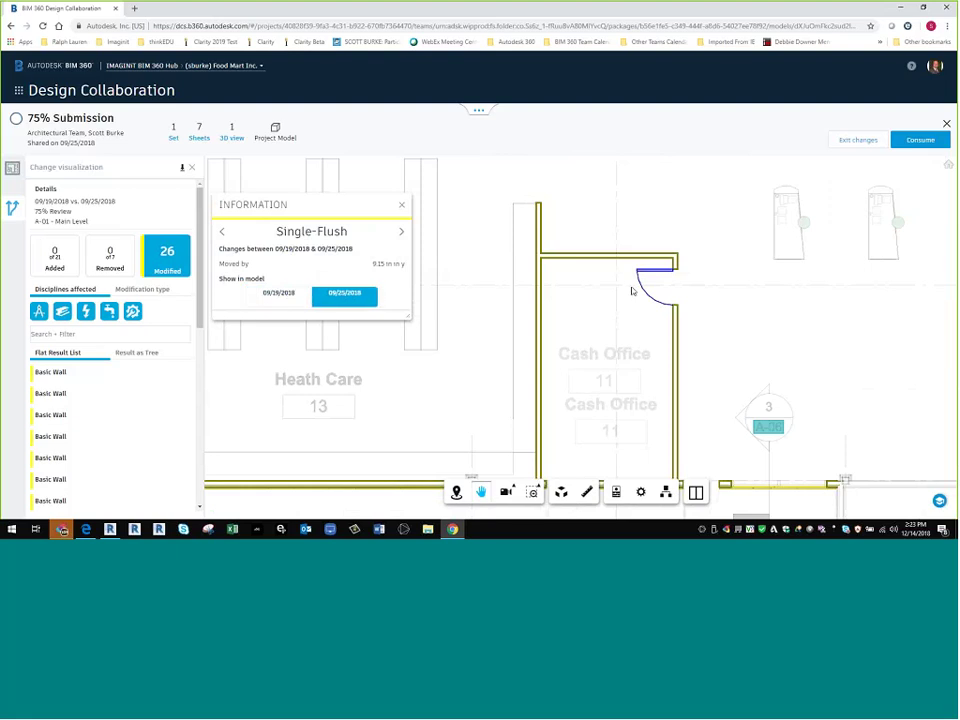
pyautogui.click(285, 298)
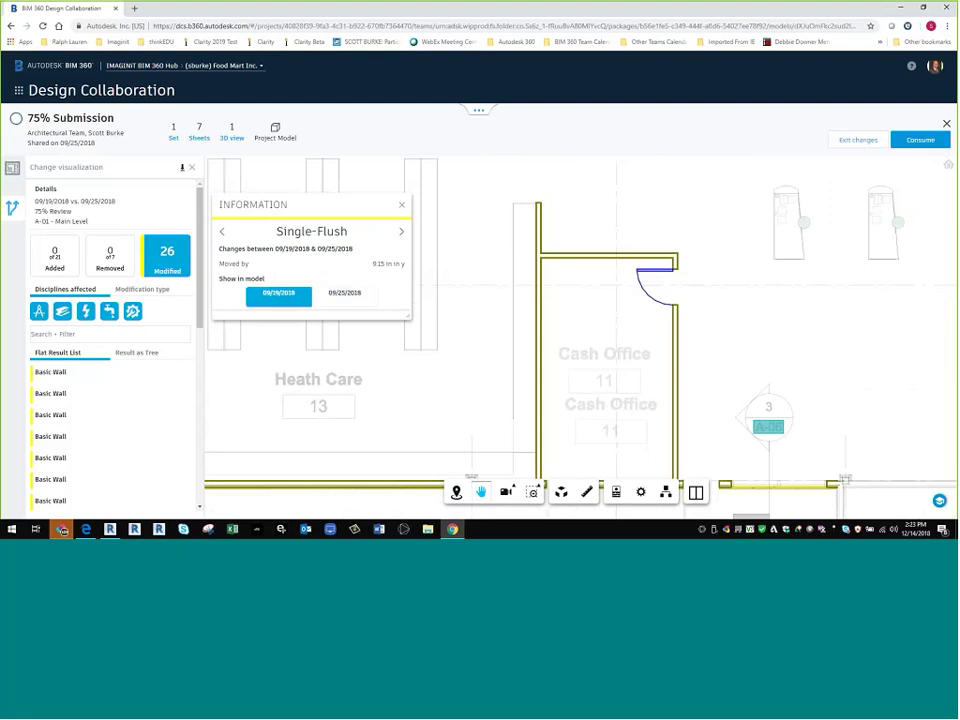
pyautogui.click(424, 268)
# - Inspect the moved wall's change details, then zoom out to the full plan
pyautogui.scroll(-5, 424, 268)
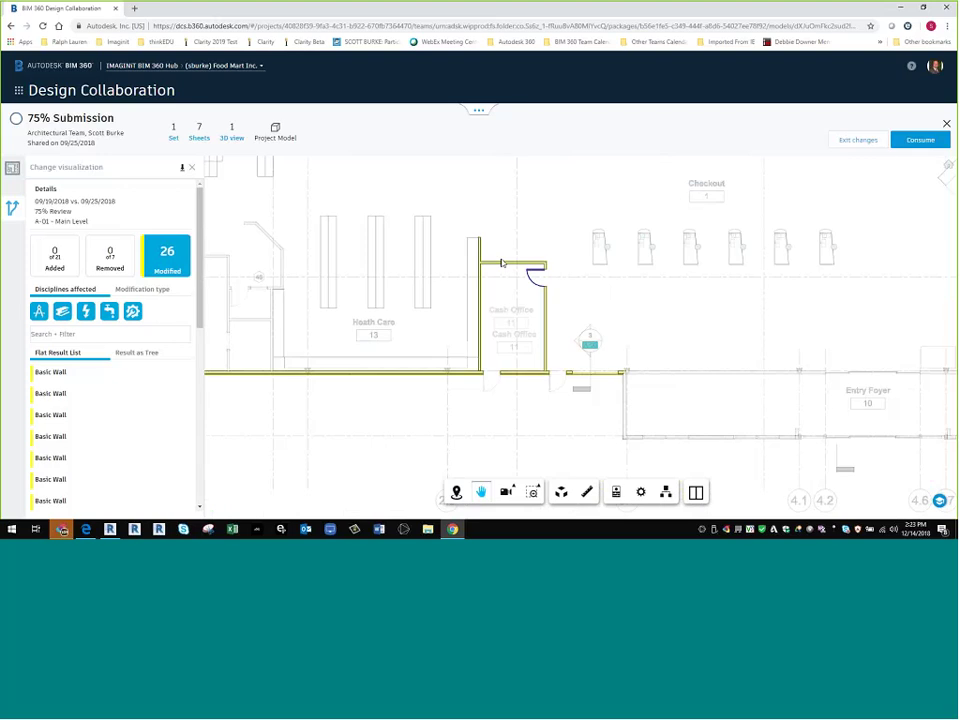
pyautogui.click(502, 263)
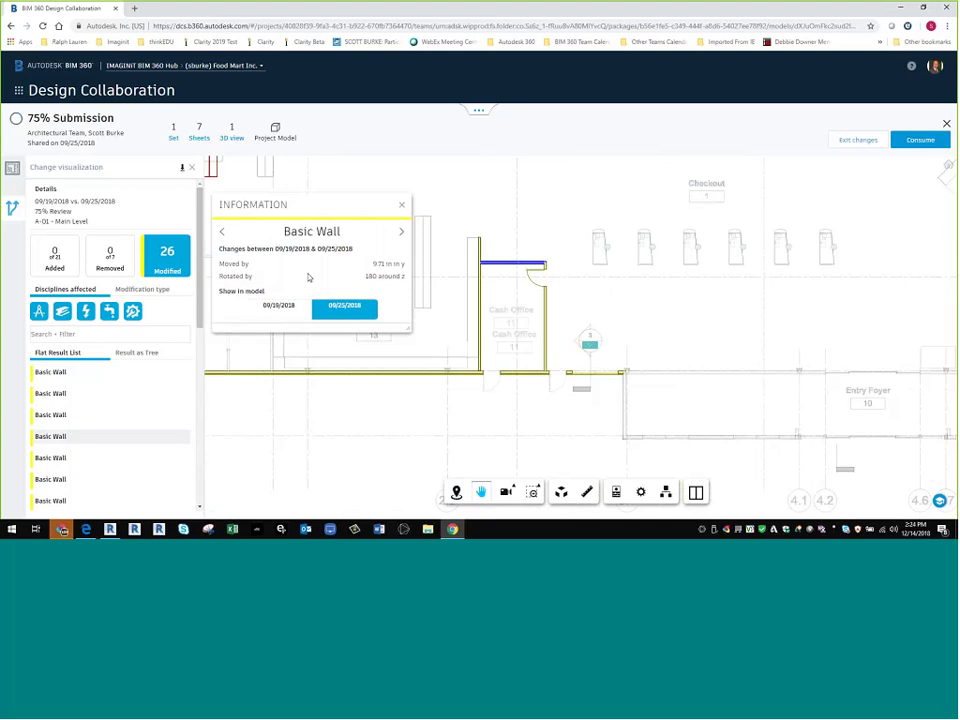
pyautogui.scroll(-1, 488, 390)
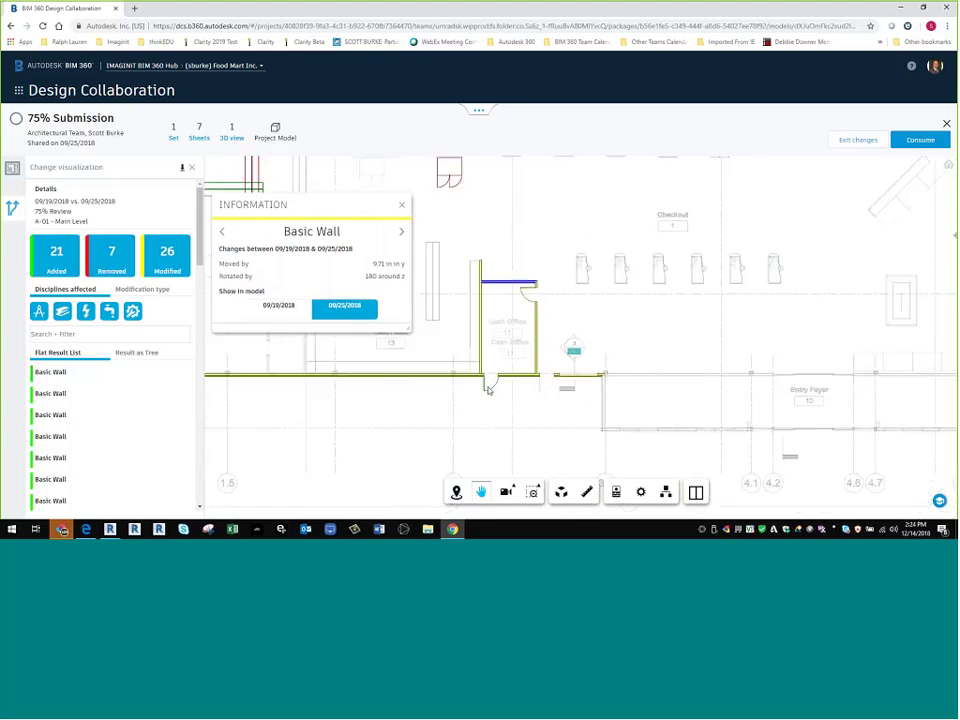
pyautogui.scroll(-2, 488, 390)
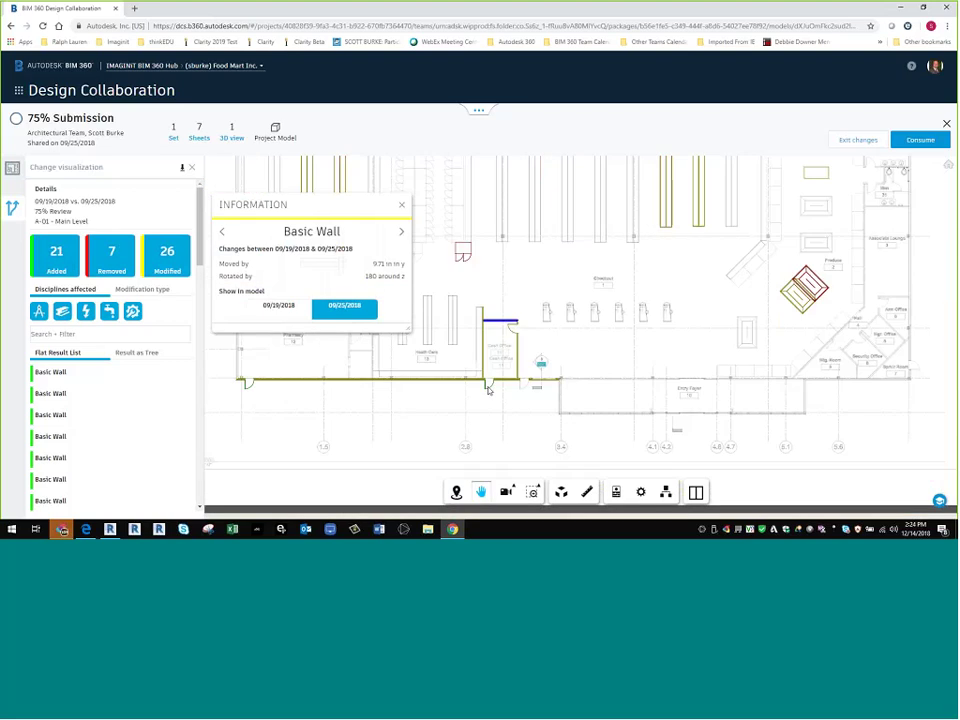
# - Download the A-01 change list and save it as diffreport (1).csv
pyautogui.click(183, 170)
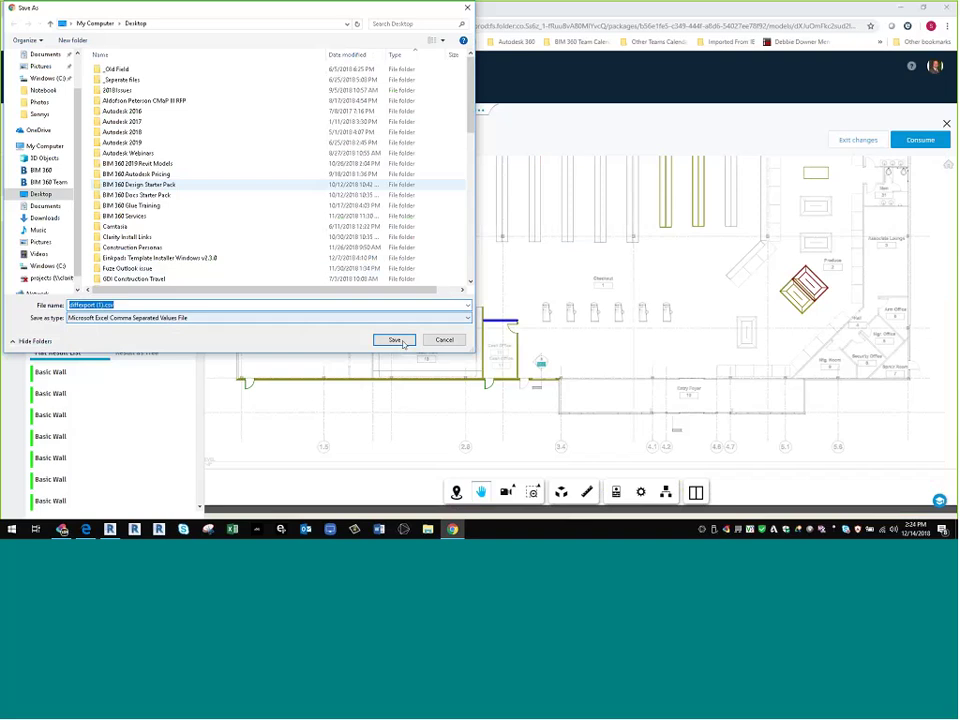
pyautogui.click(396, 340)
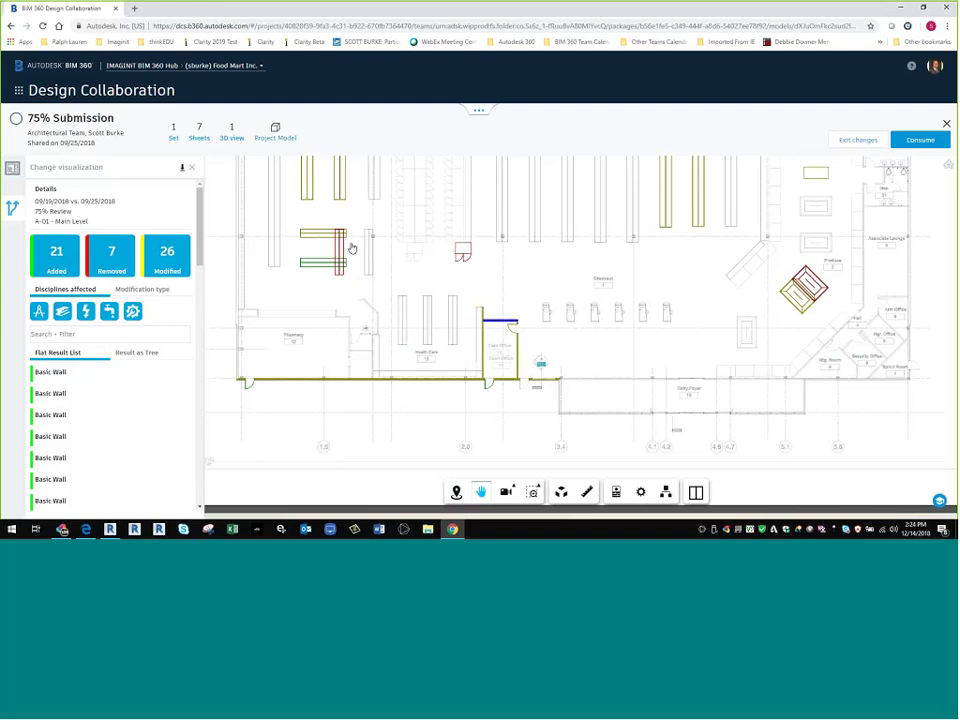
# - Switch to the 3D Project Model comparison with added and removed elements hidden
pyautogui.click(275, 137)
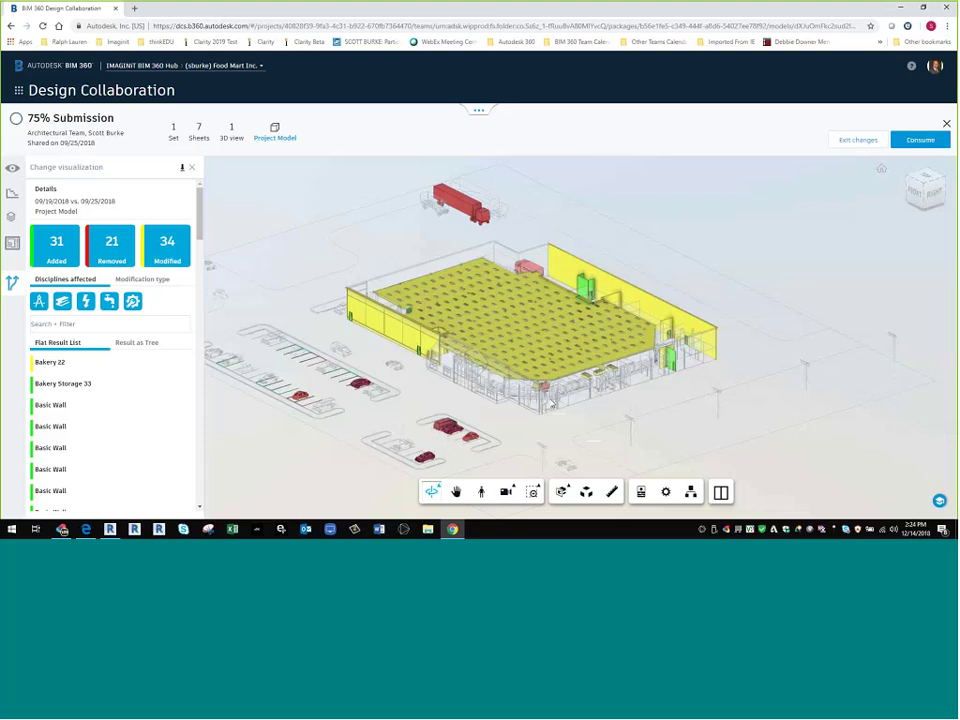
pyautogui.scroll(8, 551, 403)
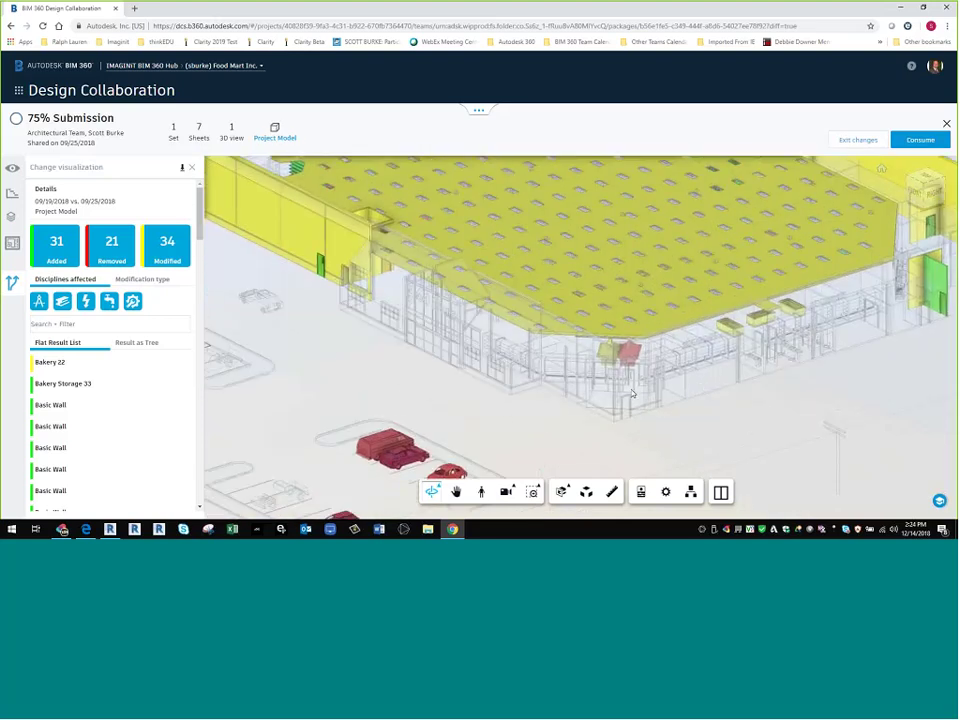
pyautogui.scroll(-4, 632, 393)
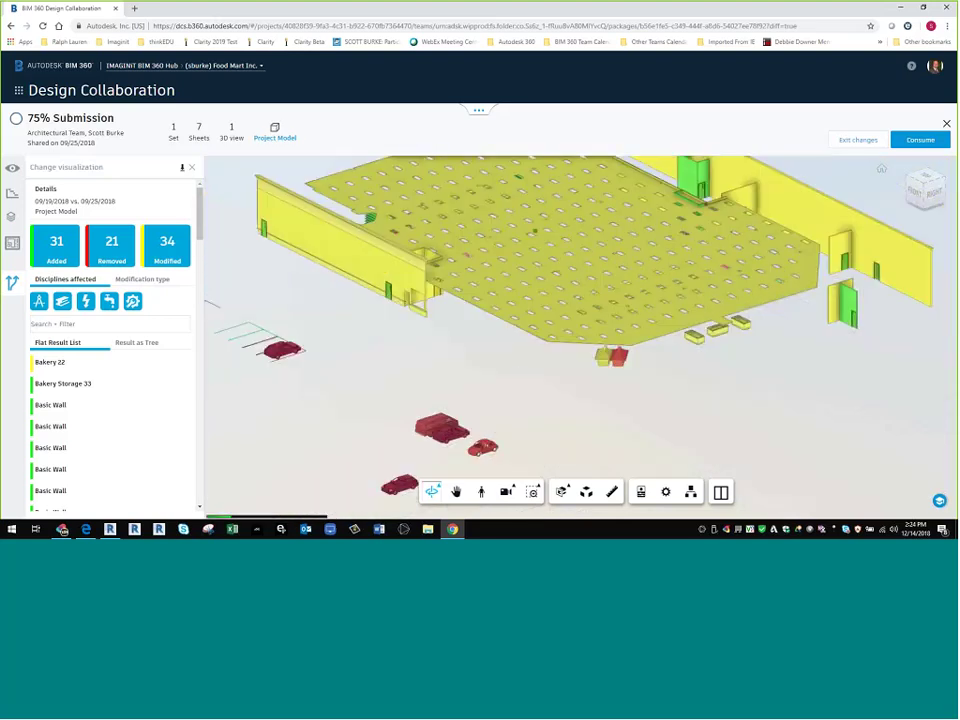
pyautogui.scroll(-2, 492, 372)
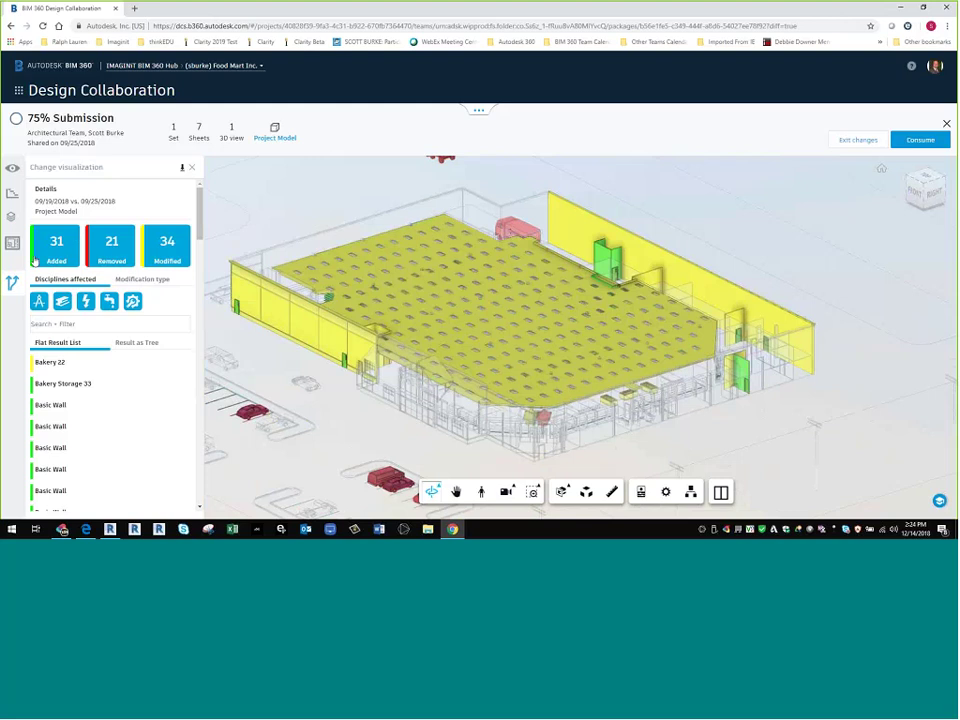
pyautogui.click(56, 245)
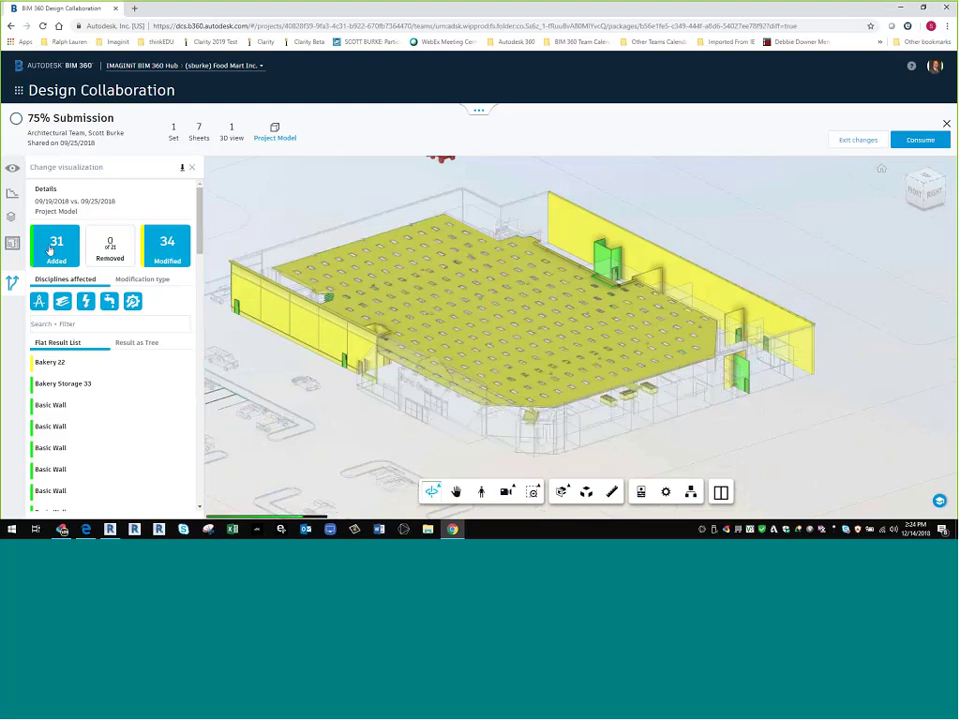
pyautogui.click(111, 245)
pyautogui.scroll(2, 401, 301)
pyautogui.scroll(3, 401, 301)
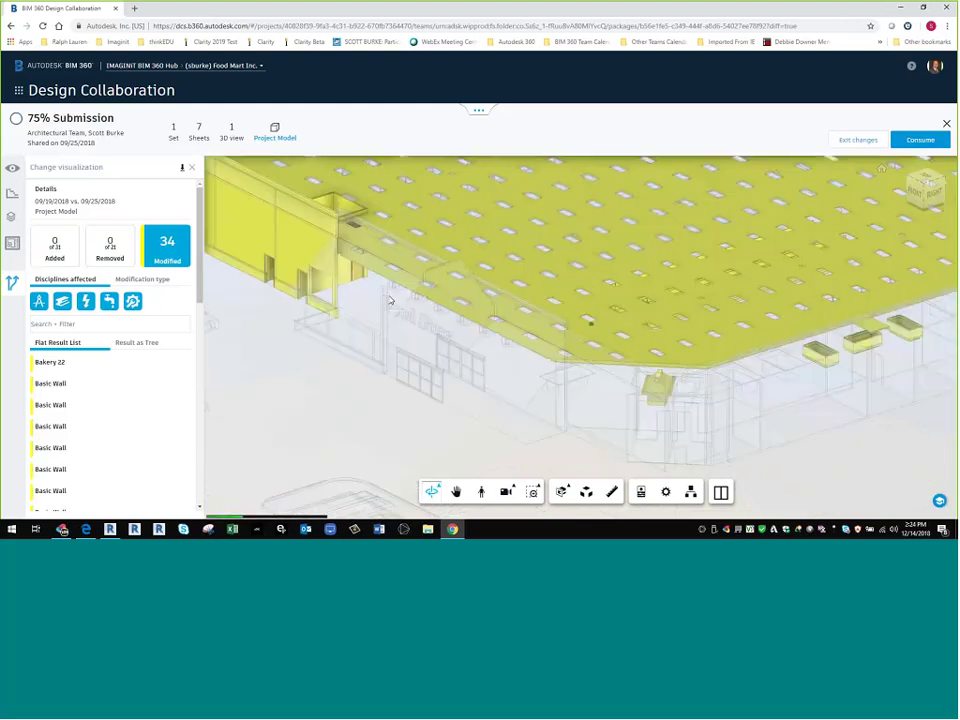
pyautogui.moveTo(561, 411); pyautogui.dragTo(536, 287)
pyautogui.scroll(5, 536, 287)
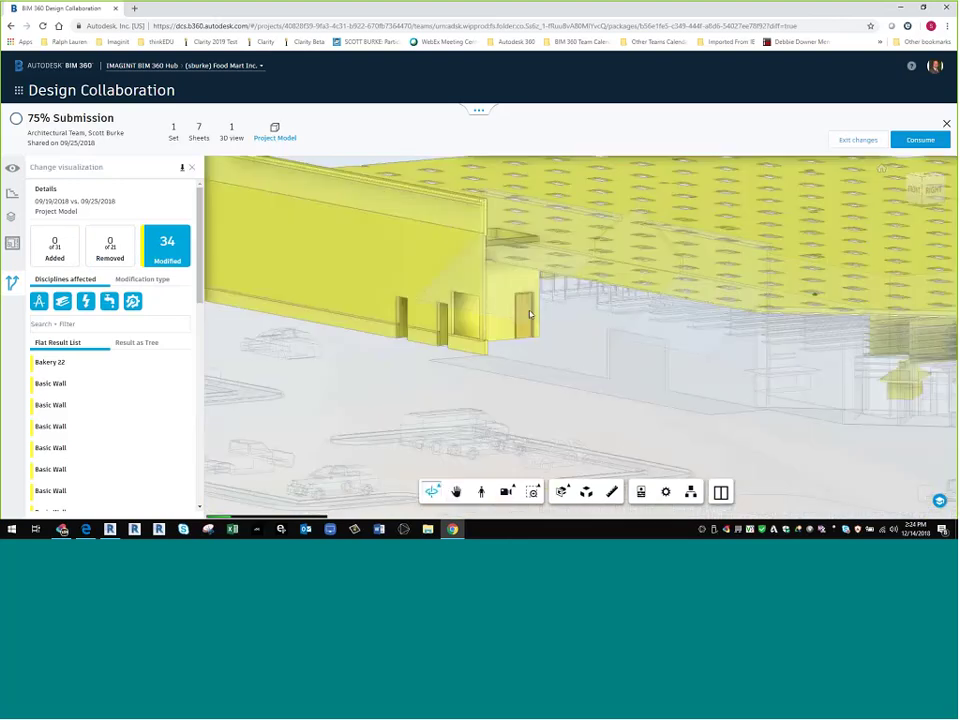
# - Compare the moved door's 09/19/2018 and 09/25/2018 positions
pyautogui.click(522, 245)
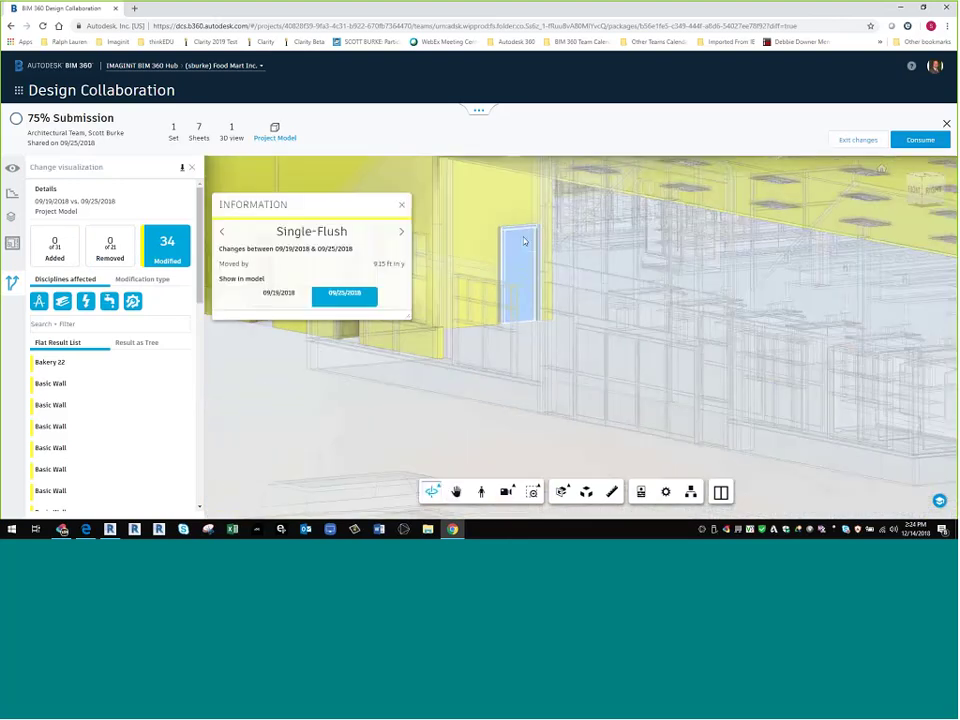
pyautogui.click(276, 302)
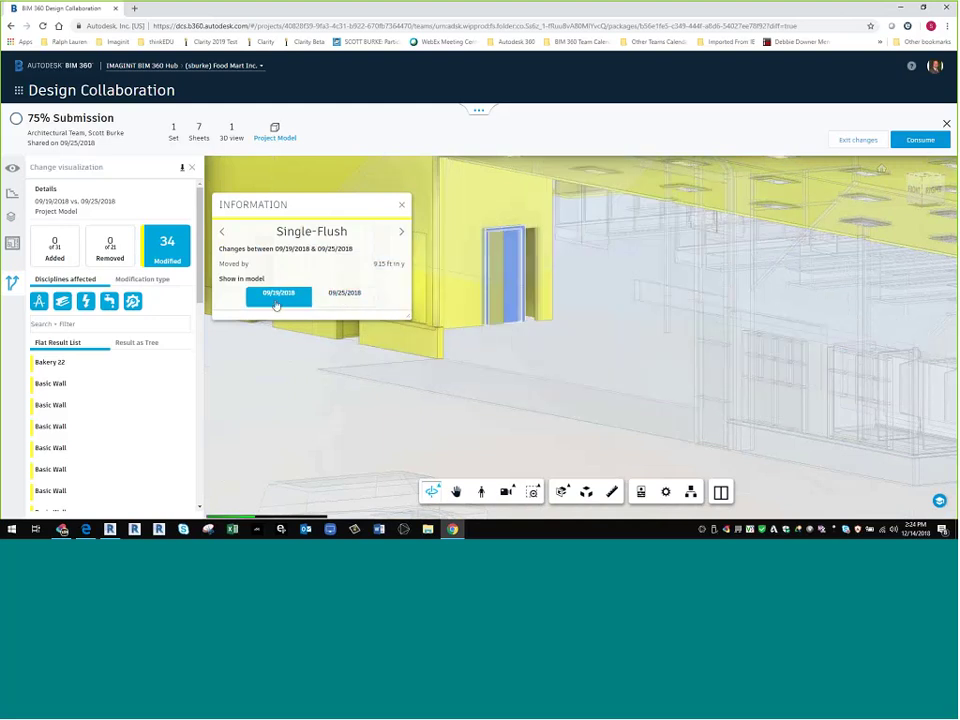
pyautogui.click(343, 295)
pyautogui.scroll(-5, 524, 373)
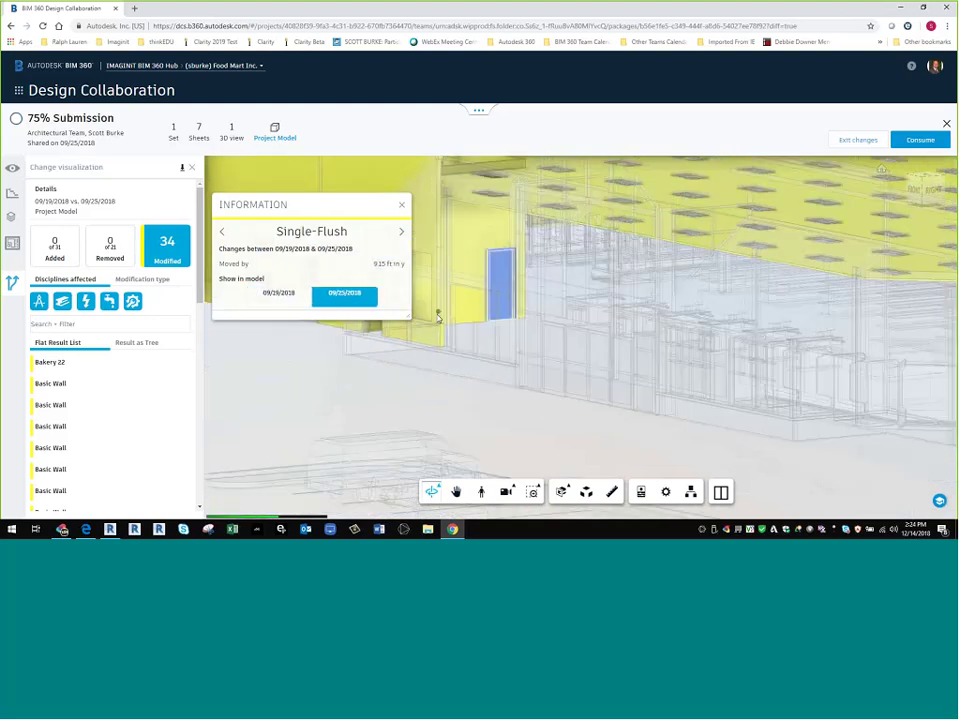
pyautogui.scroll(-3, 620, 378)
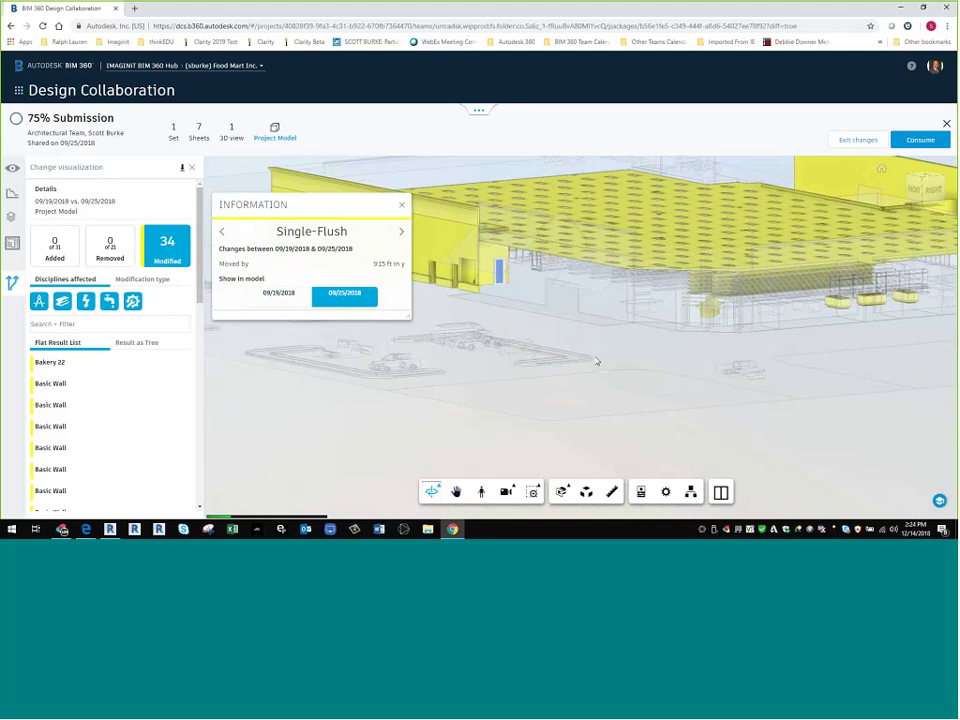
pyautogui.moveTo(603, 342); pyautogui.dragTo(576, 340)
# - Toggle the Store_Shelves_Narrow shelving between its 09/19/2018 and 09/25/2018 positions, then orbit the building
pyautogui.press('capslock')
pyautogui.press('capslock')
pyautogui.scroll(3, 576, 340)
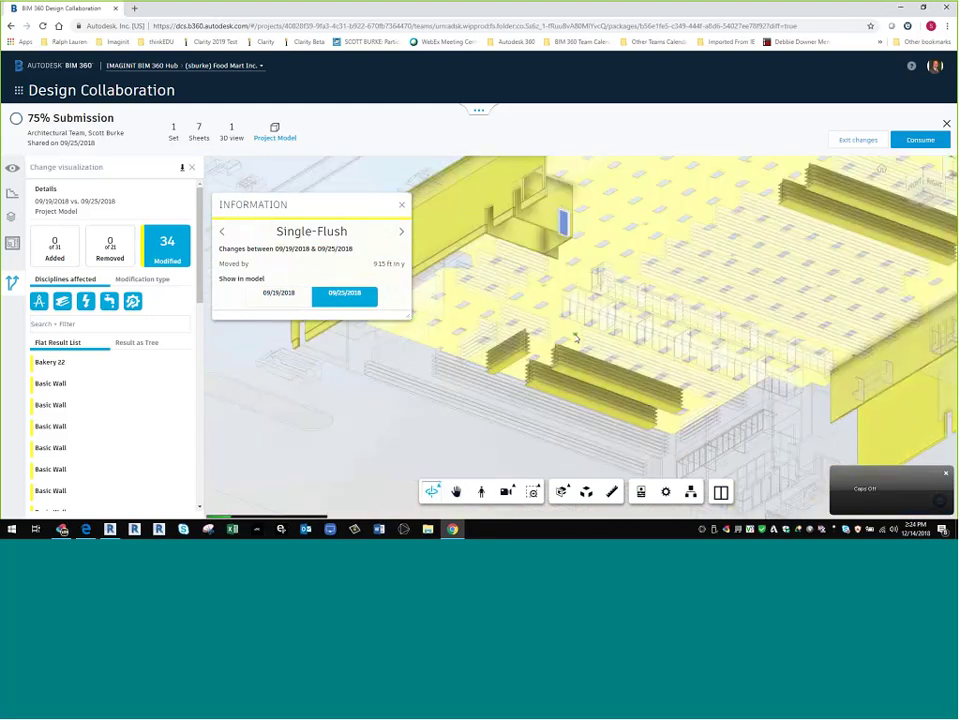
pyautogui.click(503, 365)
pyautogui.click(280, 308)
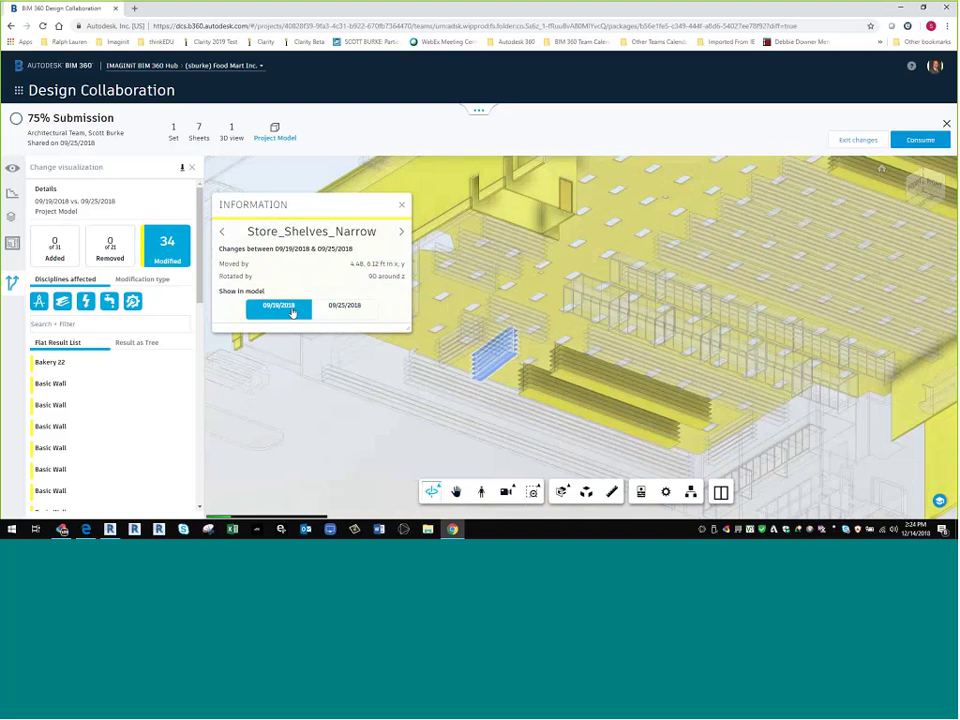
pyautogui.click(347, 310)
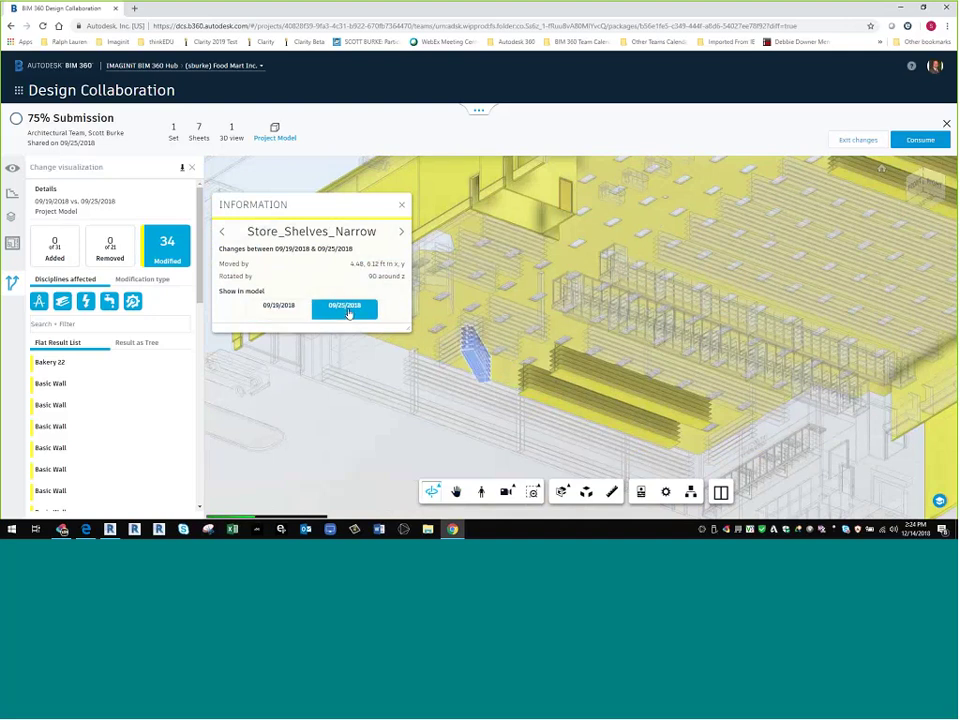
pyautogui.click(279, 308)
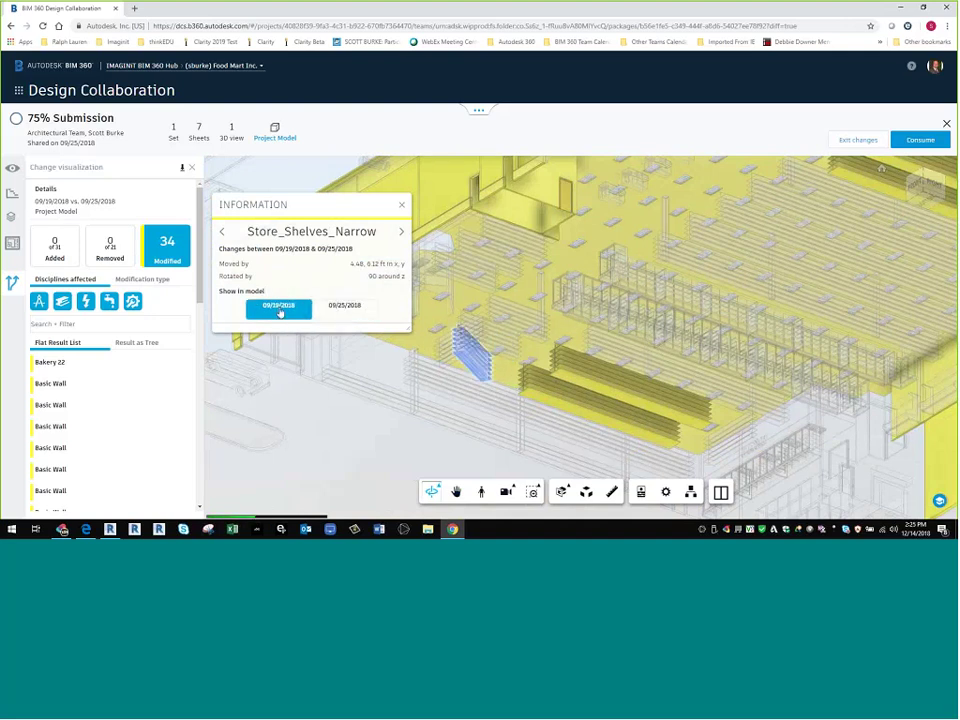
pyautogui.click(348, 308)
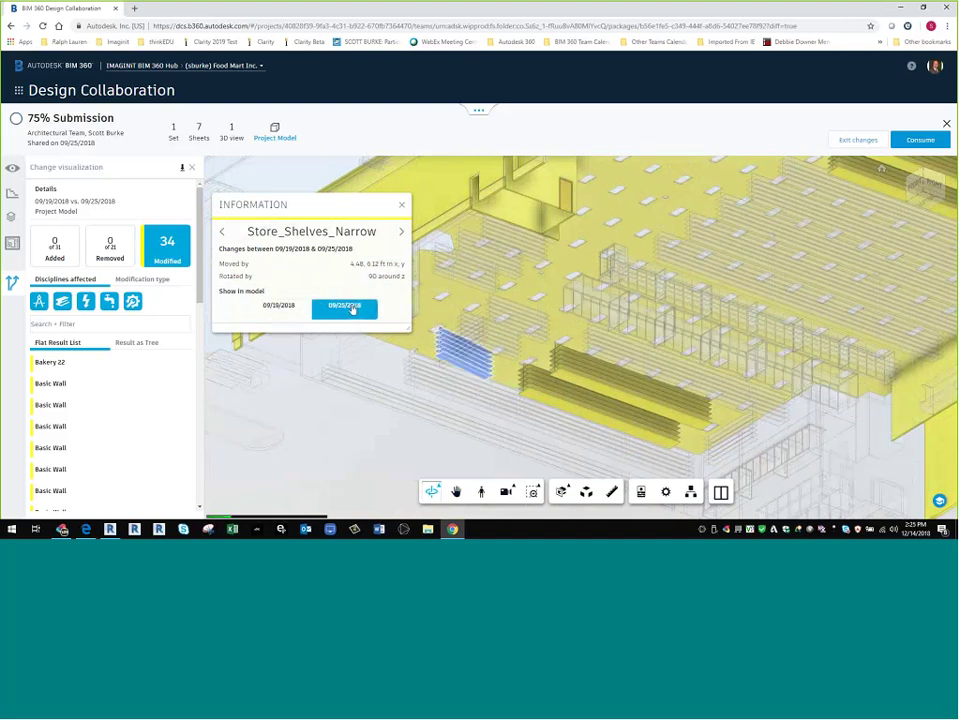
pyautogui.click(401, 204)
pyautogui.scroll(-3, 518, 245)
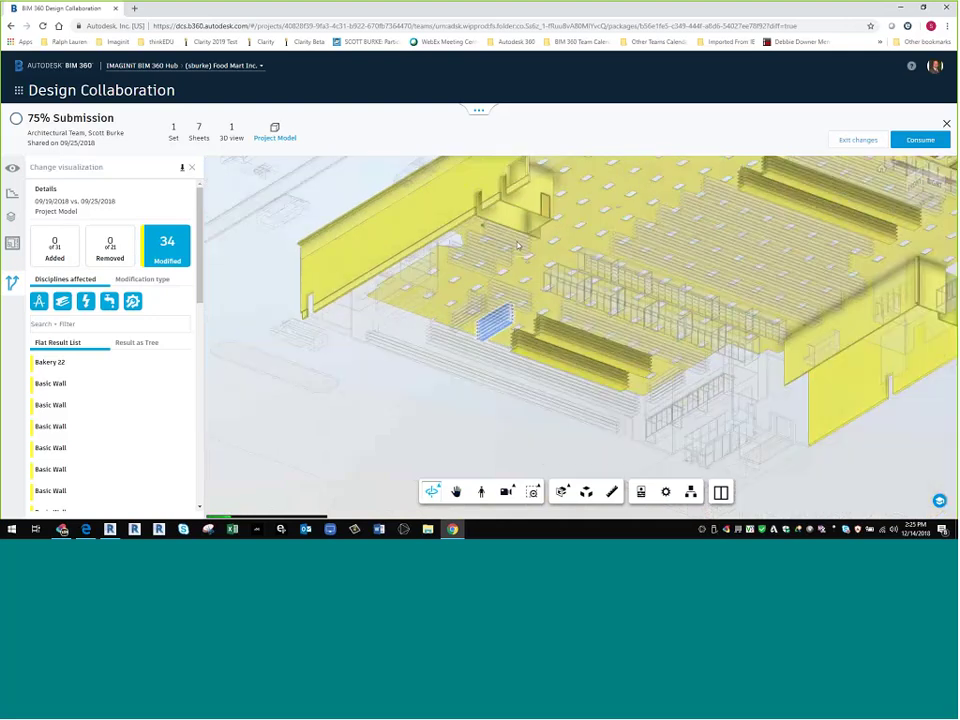
pyautogui.scroll(-2, 503, 309)
pyautogui.moveTo(503, 309); pyautogui.dragTo(180, 260)
# - Bring back the 31 added elements, reframe the 3D view, and highlight the 34 modified elements in yellow
pyautogui.click(54, 248)
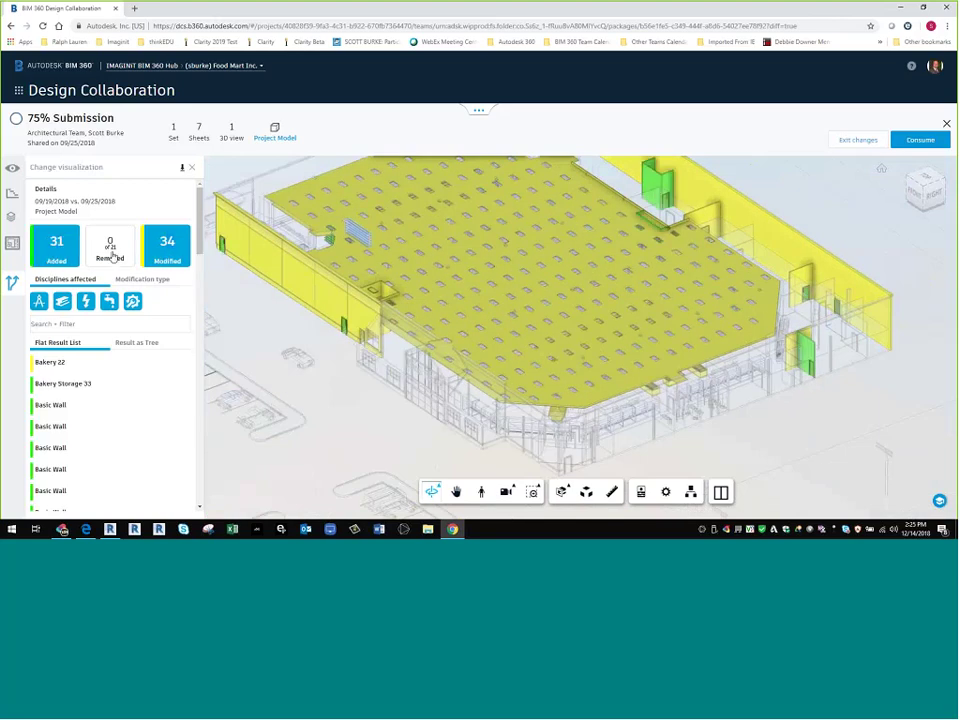
pyautogui.click(166, 248)
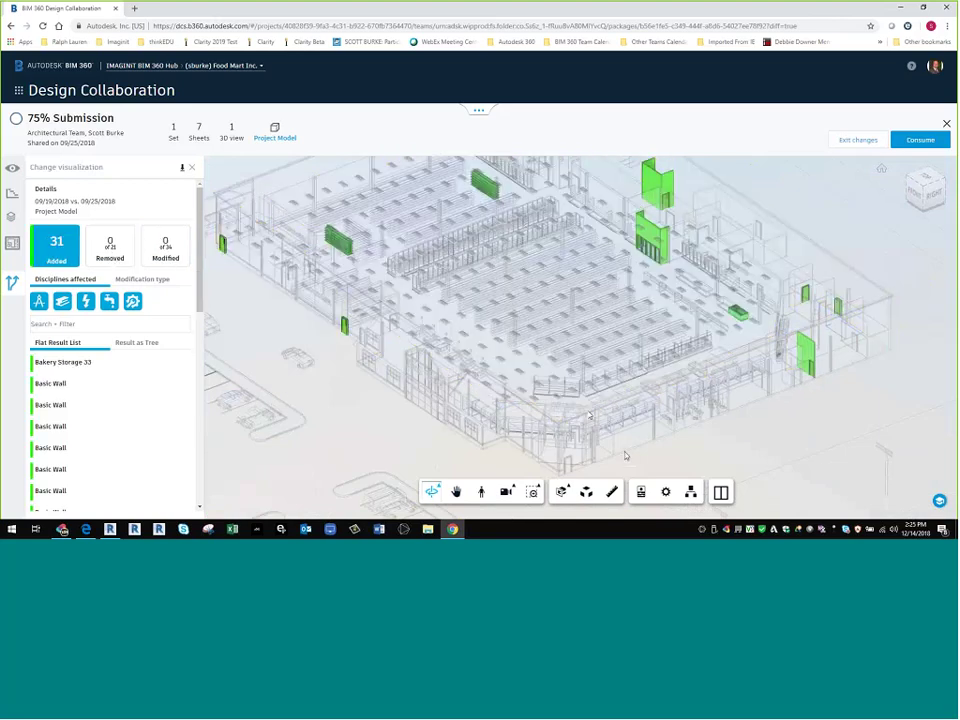
pyautogui.moveTo(625, 456); pyautogui.dragTo(384, 164)
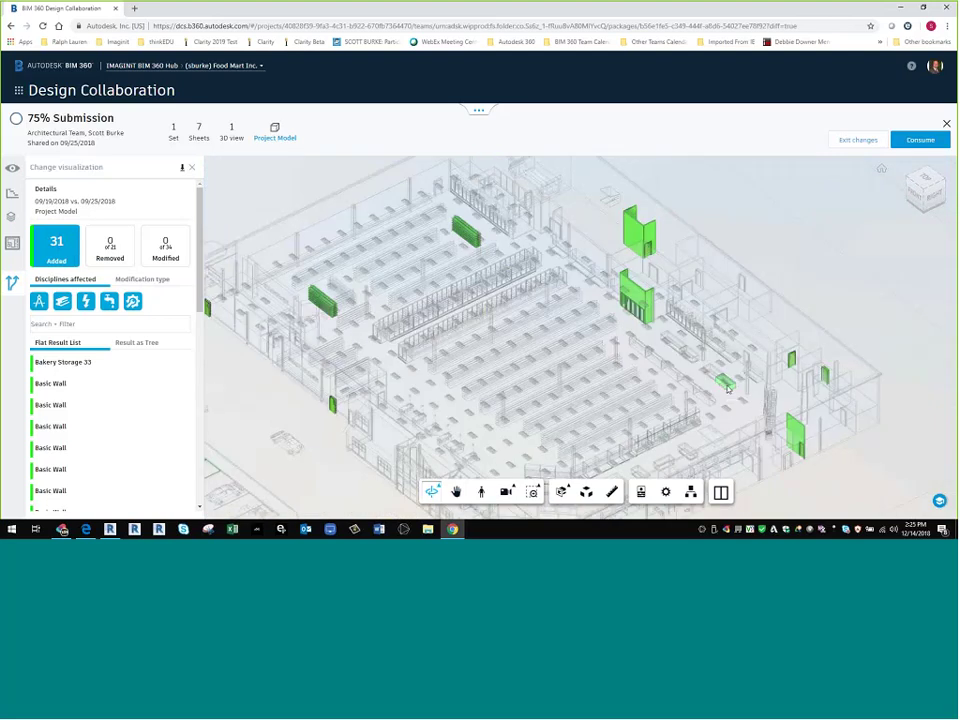
pyautogui.scroll(3, 728, 388)
pyautogui.scroll(3, 728, 388)
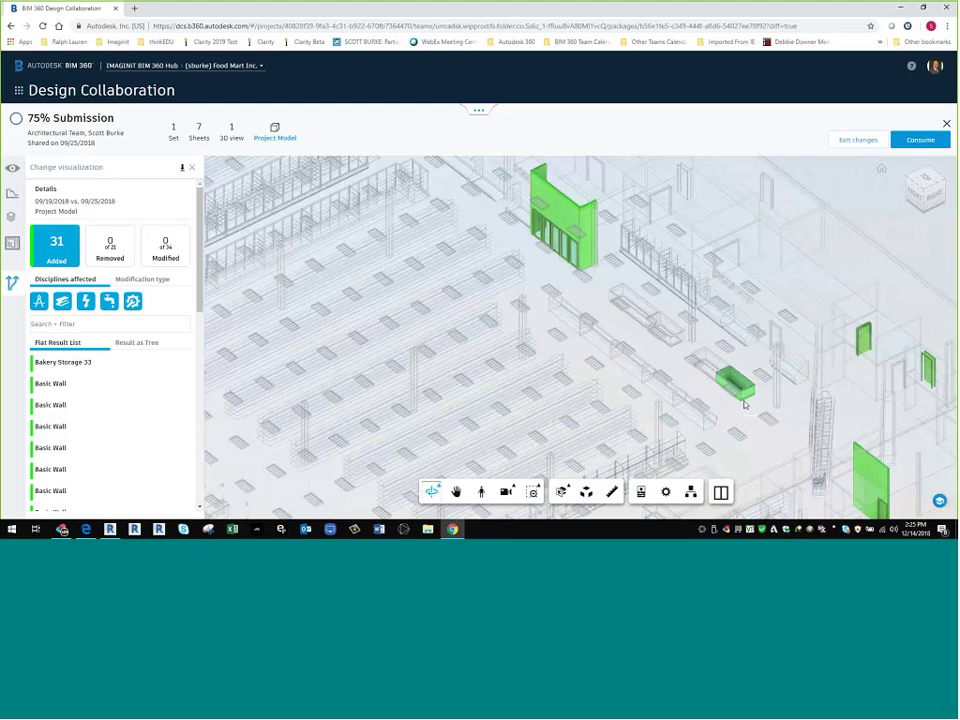
pyautogui.scroll(1, 503, 196)
pyautogui.scroll(3, 503, 196)
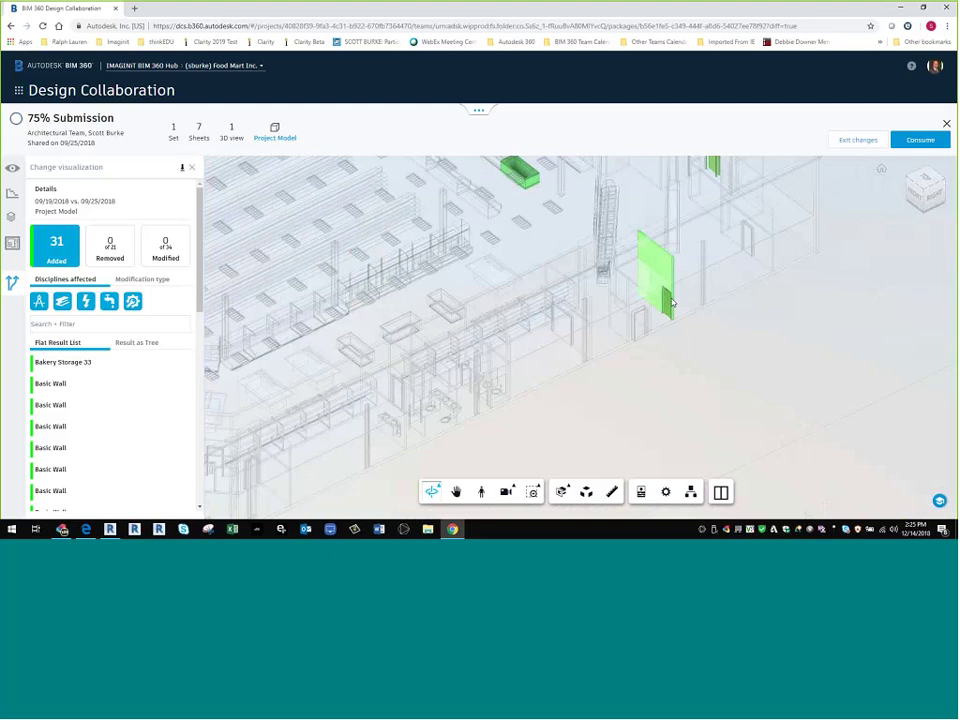
pyautogui.scroll(3, 535, 315)
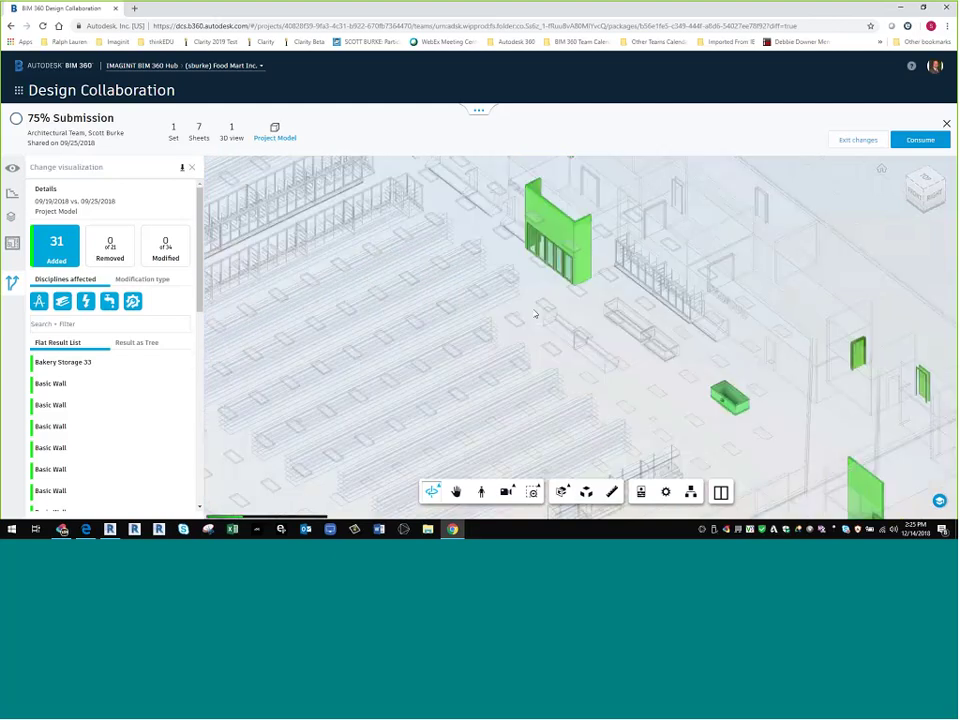
pyautogui.moveTo(535, 315); pyautogui.dragTo(557, 335, button='middle')
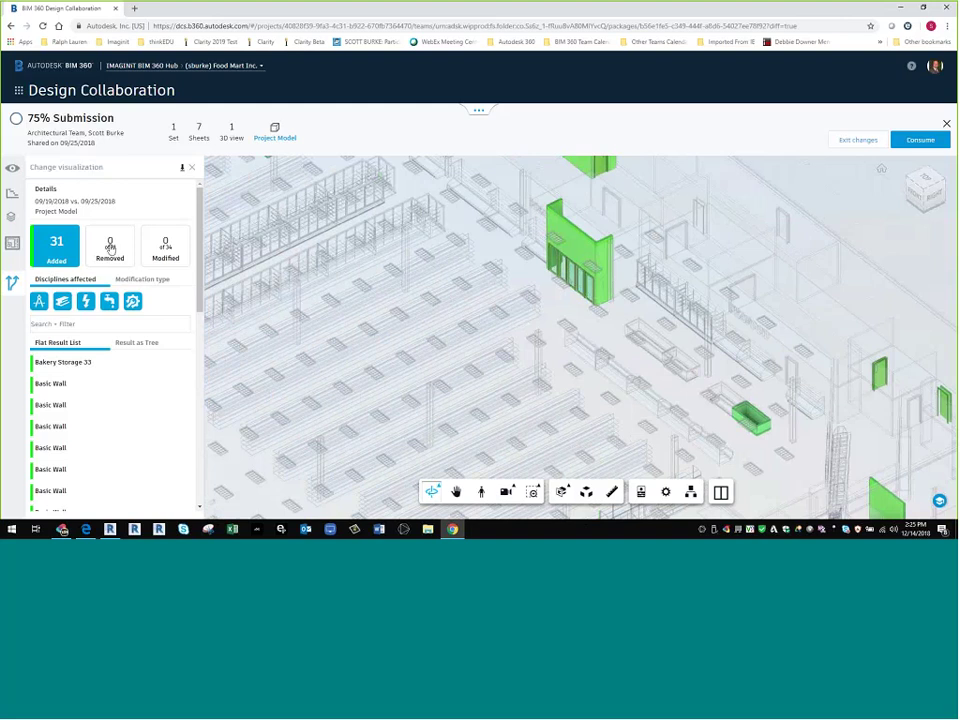
pyautogui.click(165, 245)
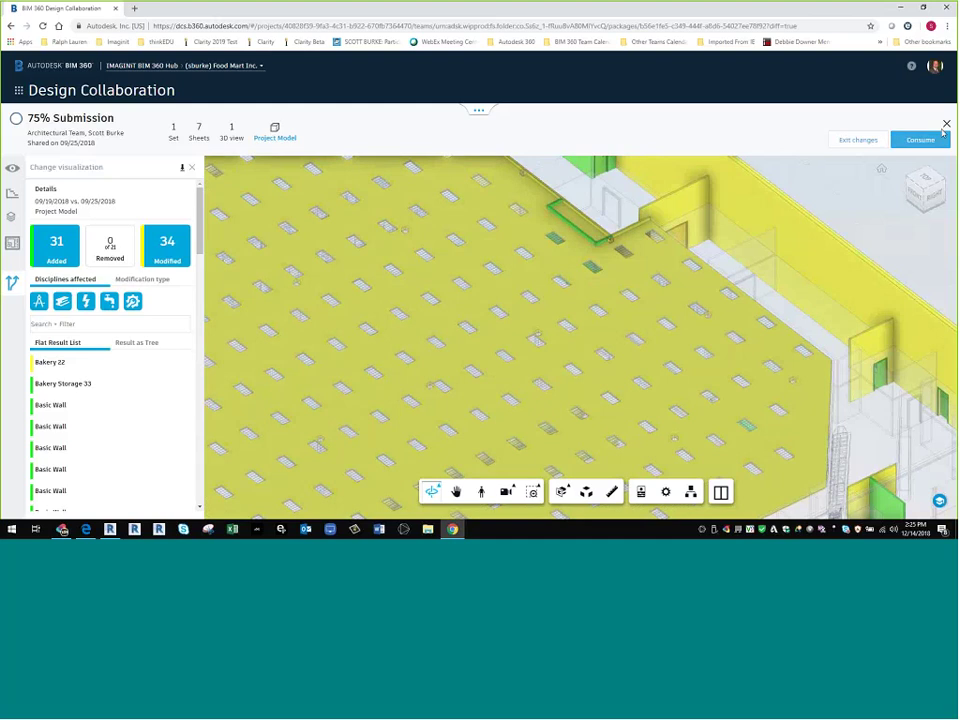
# - Exit the change comparison, close the viewer, and widen the package timeline to two months
pyautogui.click(858, 140)
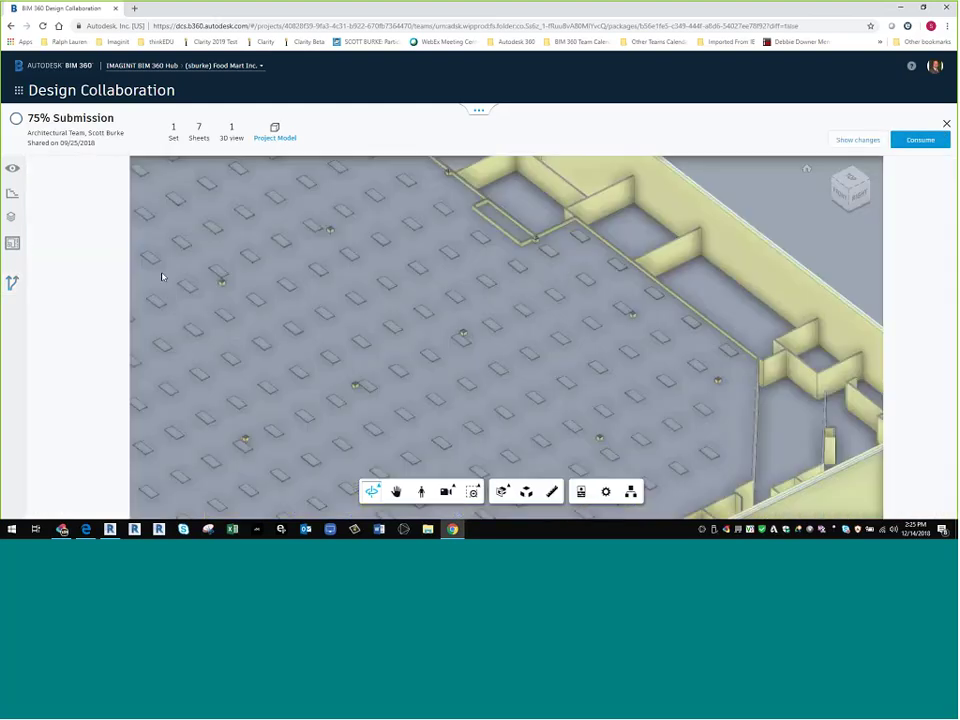
pyautogui.click(947, 126)
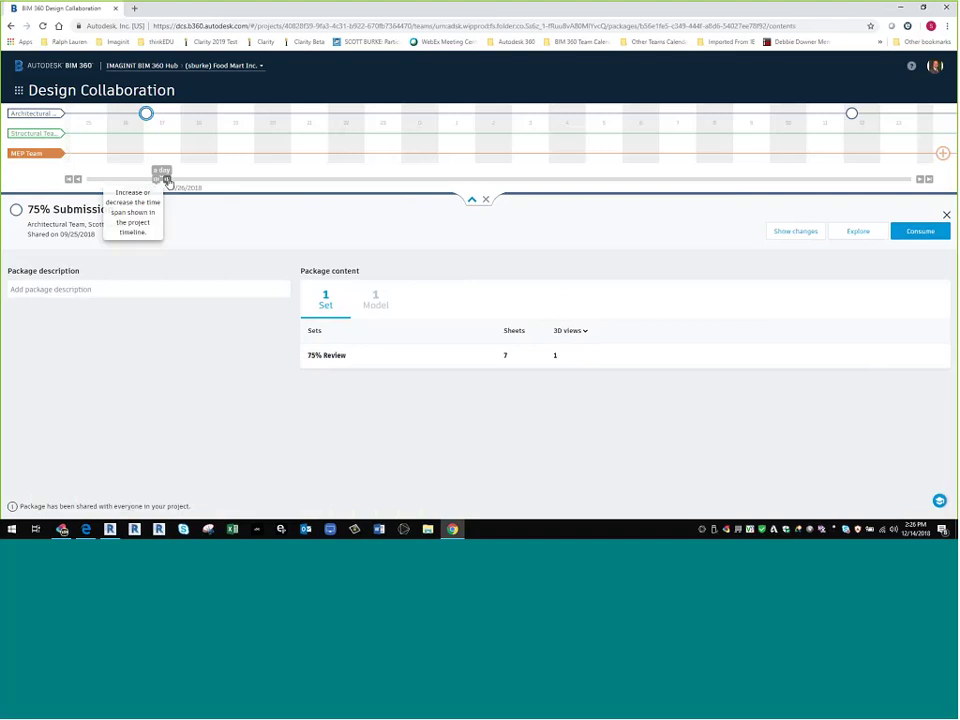
pyautogui.moveTo(165, 178); pyautogui.dragTo(910, 178)
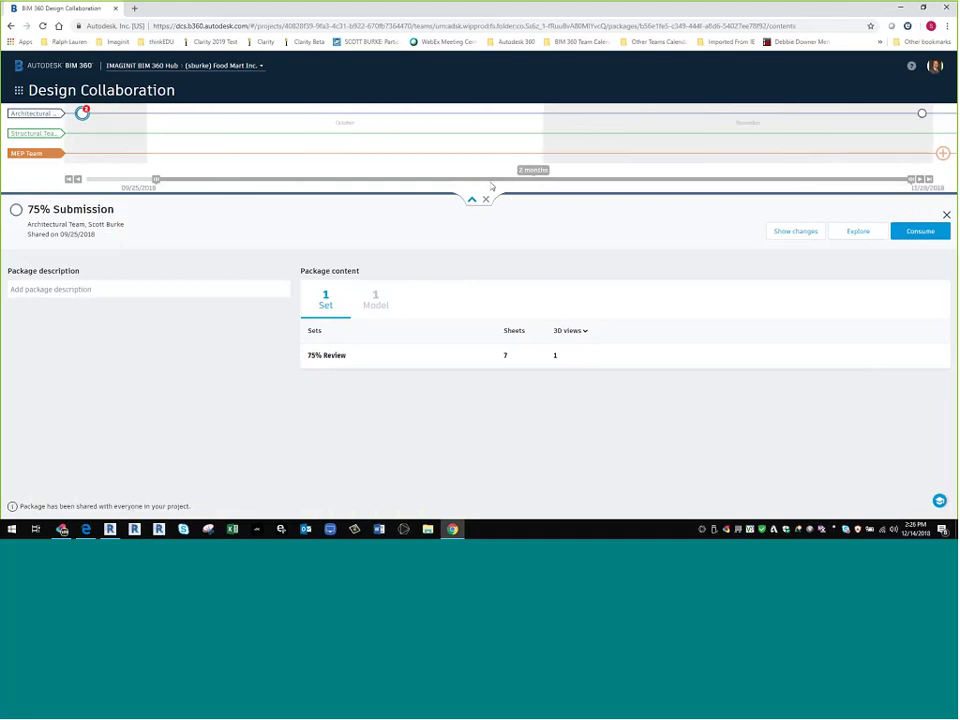
pyautogui.moveTo(156, 178); pyautogui.dragTo(65, 183)
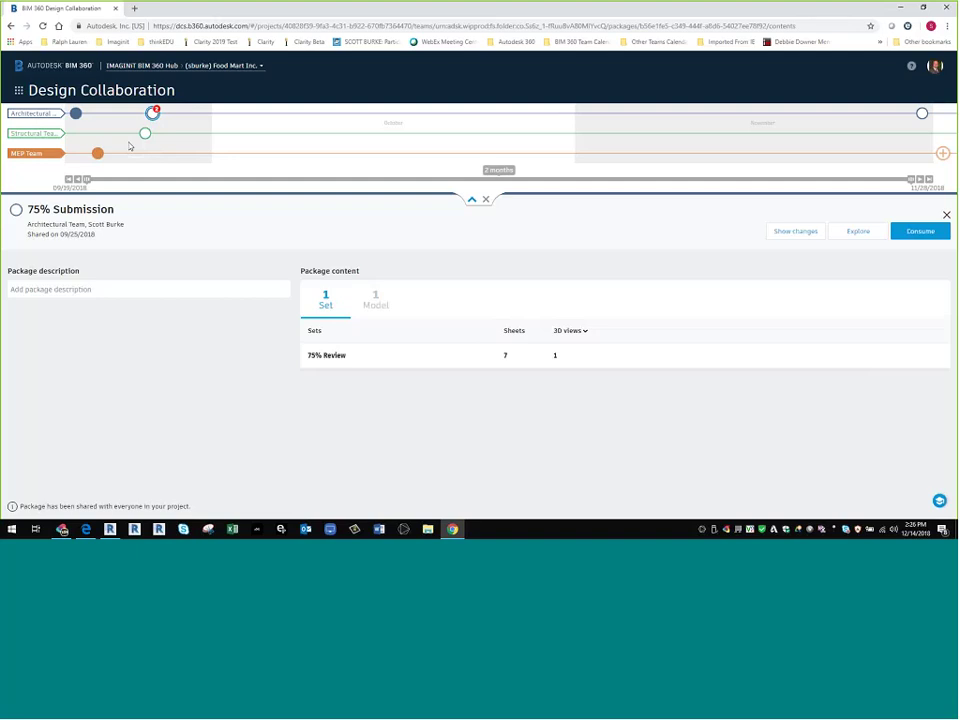
# - Switch to Revit and examine the MAIN LEVEL plan around Electrical, Receiving and Grocery Freezer
pyautogui.click(134, 531)
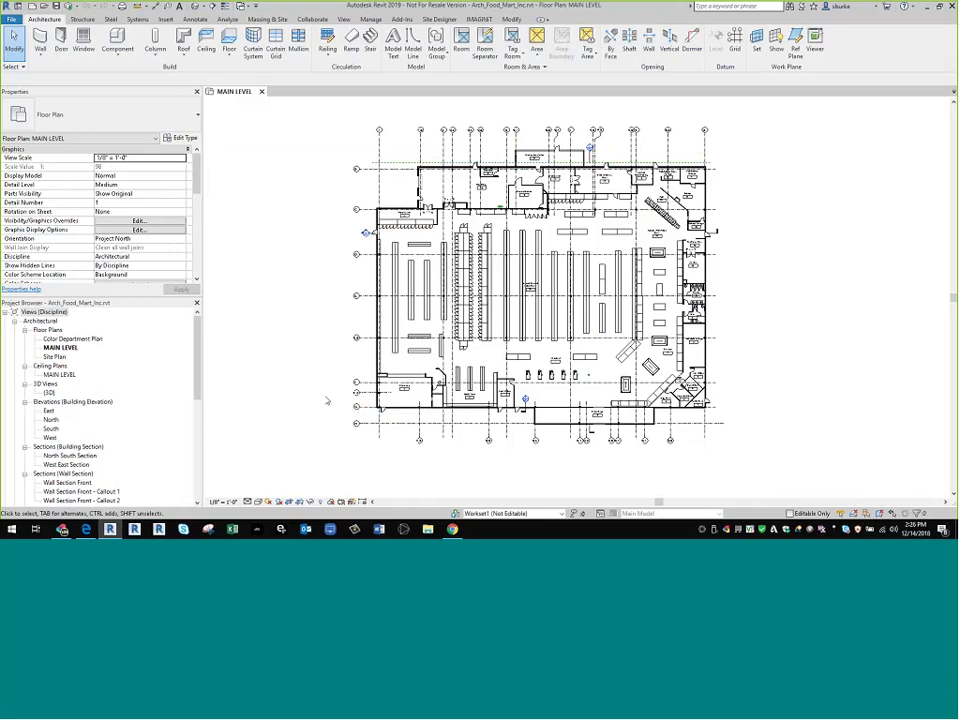
pyautogui.scroll(8, 508, 200)
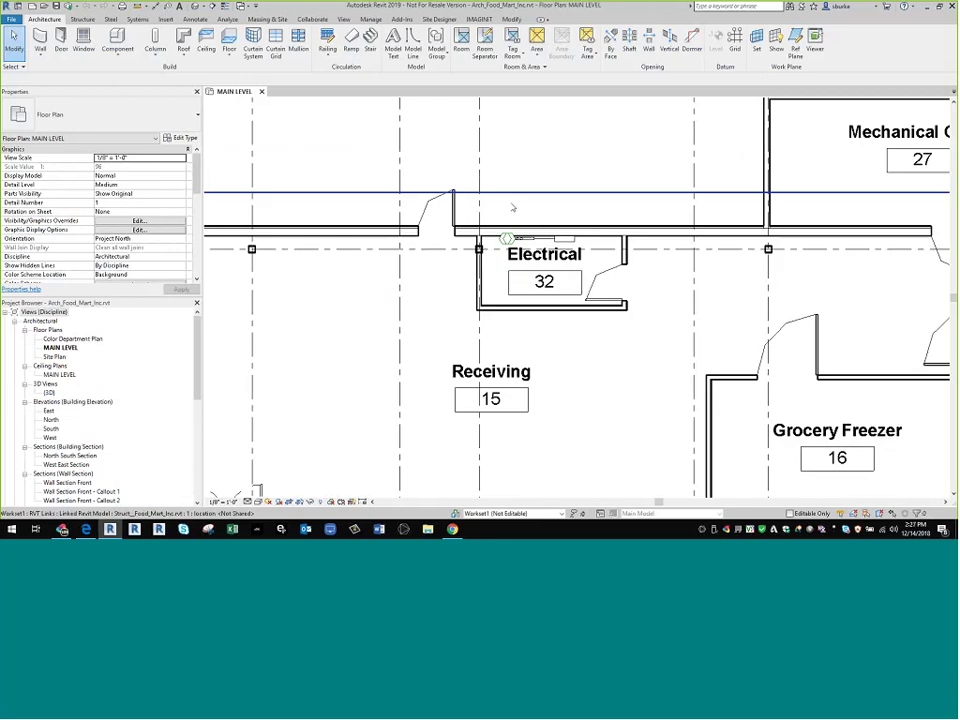
pyautogui.moveTo(648, 388); pyautogui.dragTo(543, 245, button='middle')
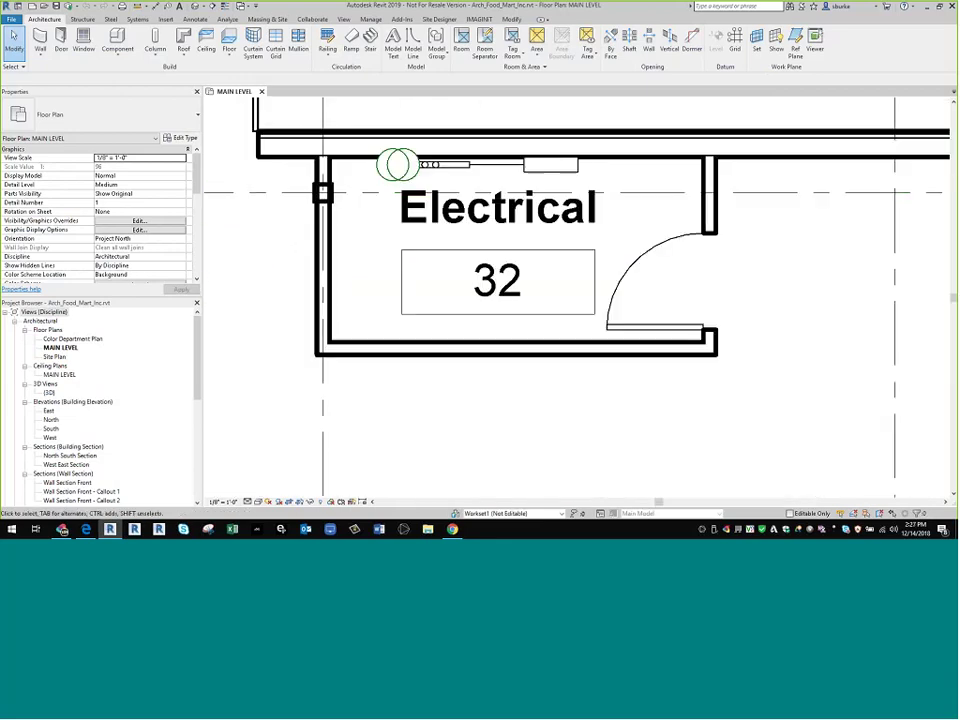
pyautogui.scroll(-8, 448, 379)
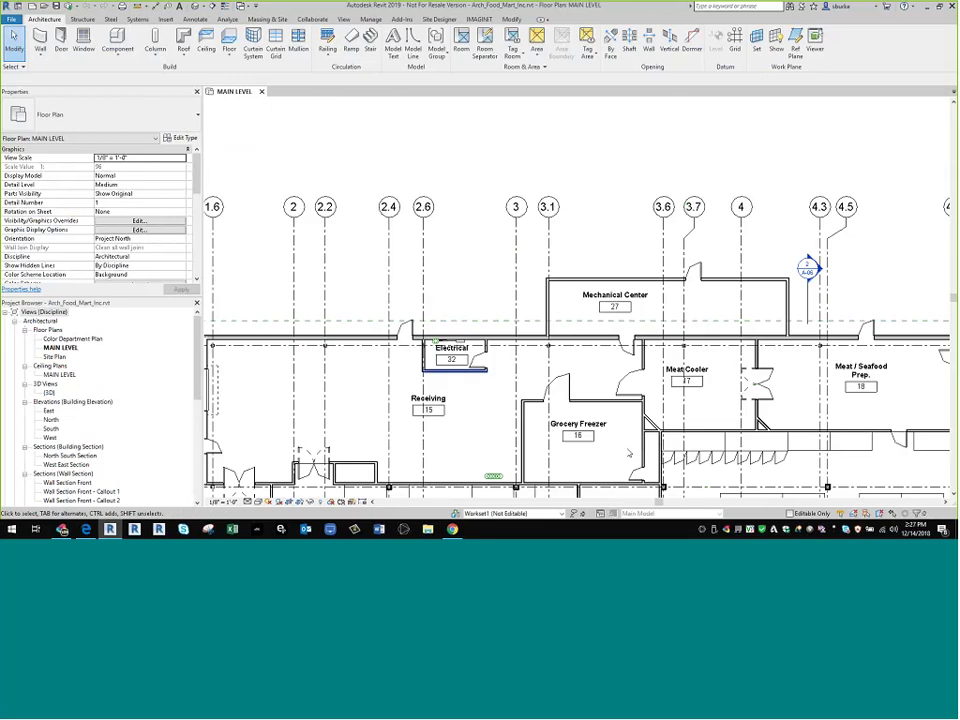
pyautogui.scroll(6, 456, 305)
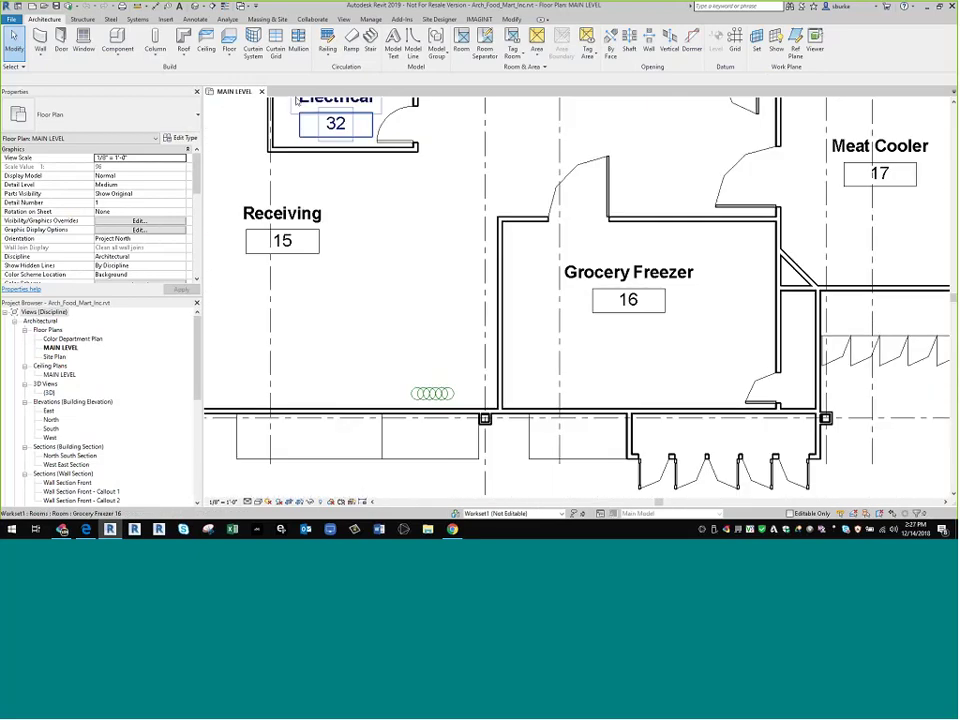
pyautogui.moveTo(422, 322); pyautogui.dragTo(434, 342, button='middle')
pyautogui.scroll(2, 358, 158)
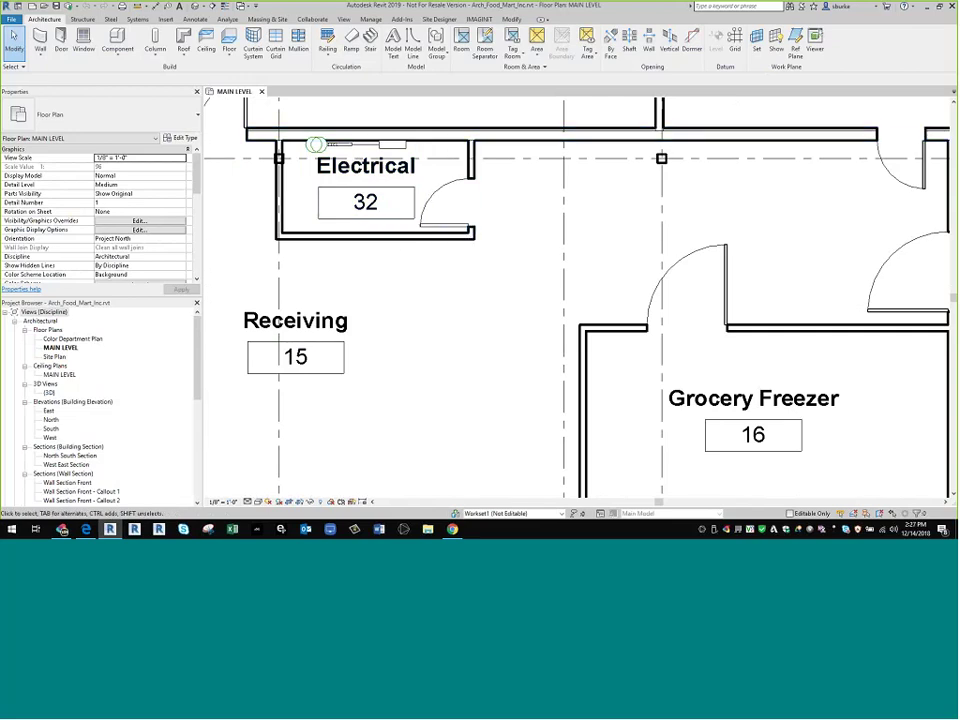
pyautogui.scroll(-5, 591, 206)
pyautogui.scroll(5, 566, 257)
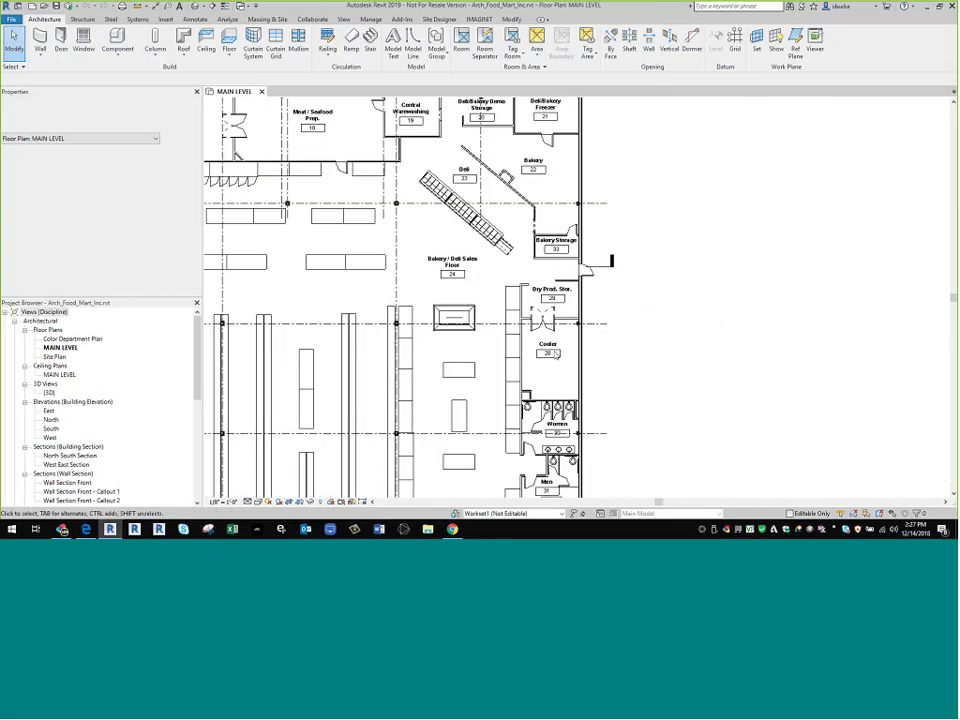
pyautogui.scroll(3, 566, 257)
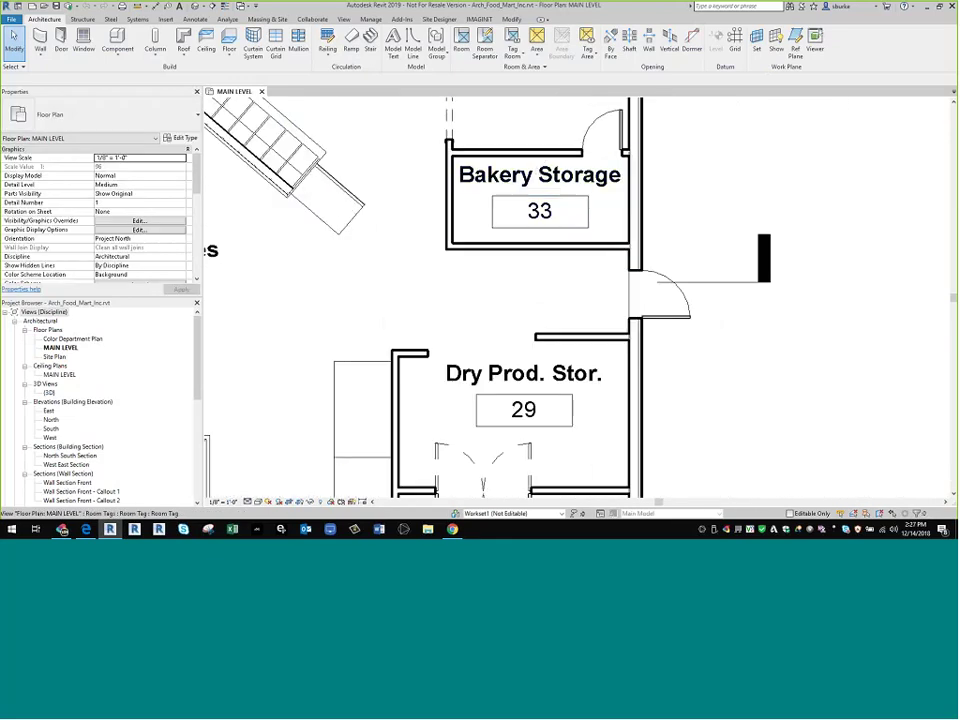
# - Check the Bakery Storage and Deli areas, then zoom out to the whole store
pyautogui.moveTo(569, 208); pyautogui.dragTo(553, 305, button='middle')
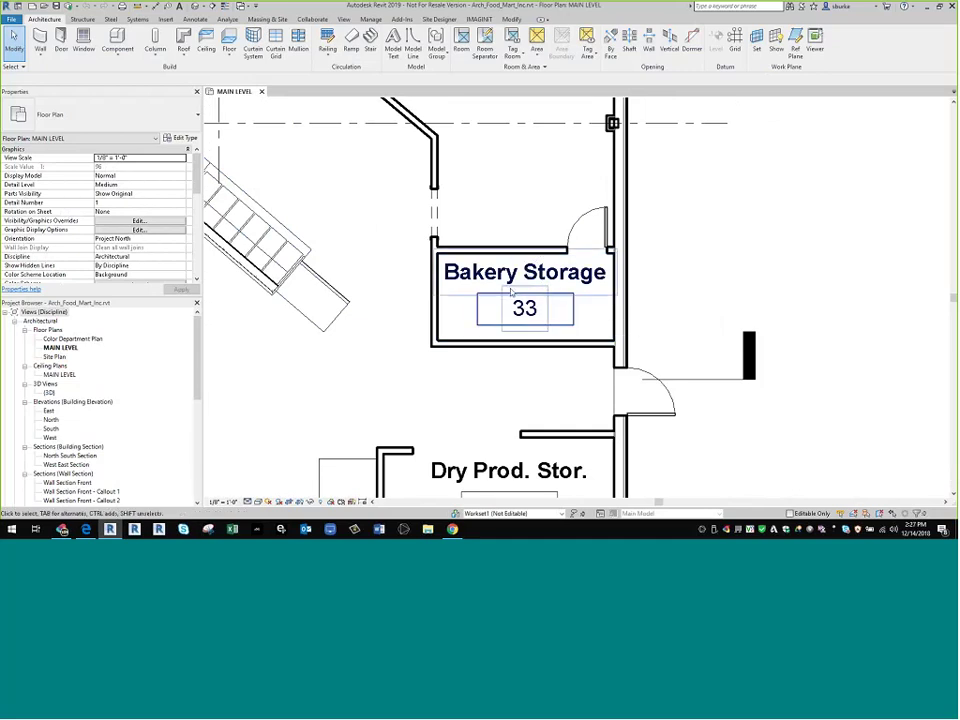
pyautogui.scroll(-1, 513, 287)
pyautogui.scroll(-5, 513, 287)
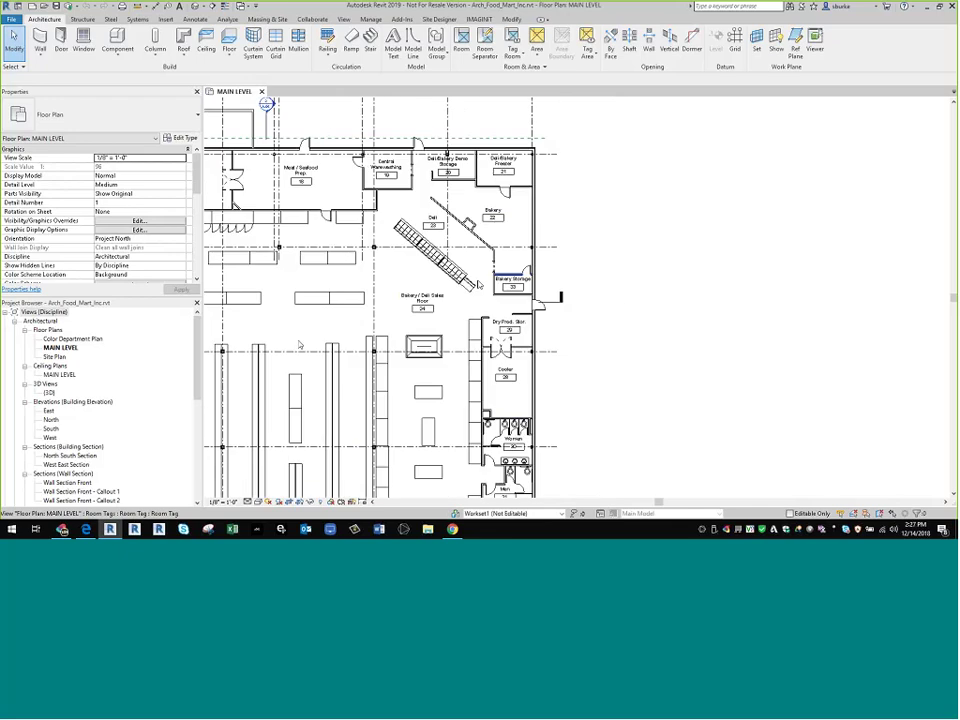
pyautogui.scroll(3, 513, 254)
pyautogui.scroll(2, 513, 254)
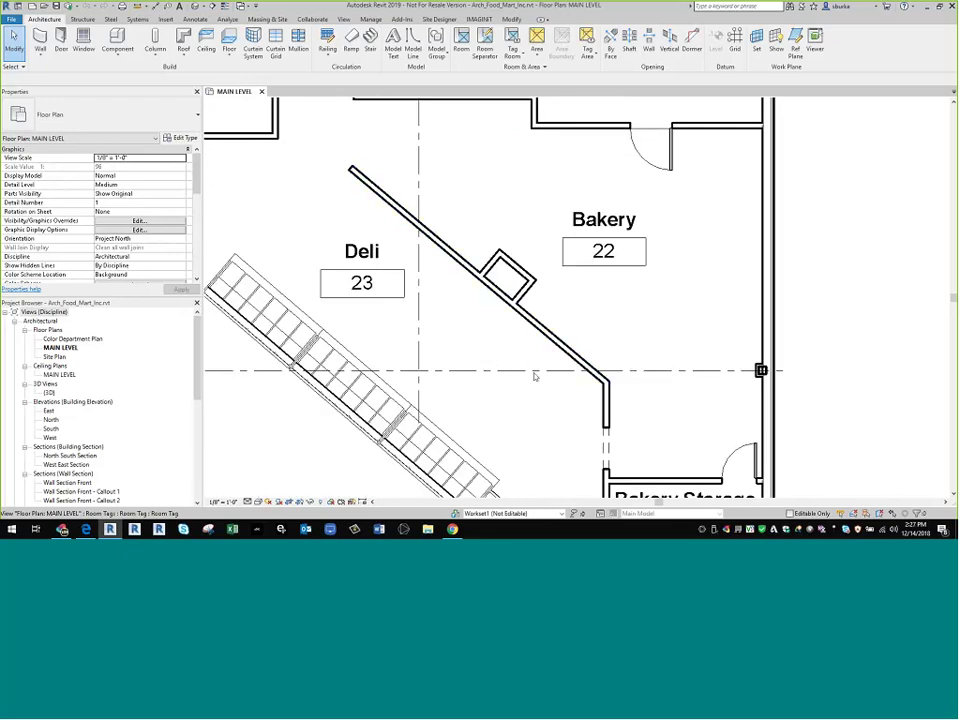
pyautogui.scroll(-6, 502, 272)
pyautogui.moveTo(375, 253); pyautogui.dragTo(503, 143, button='middle')
pyautogui.scroll(-5, 689, 262)
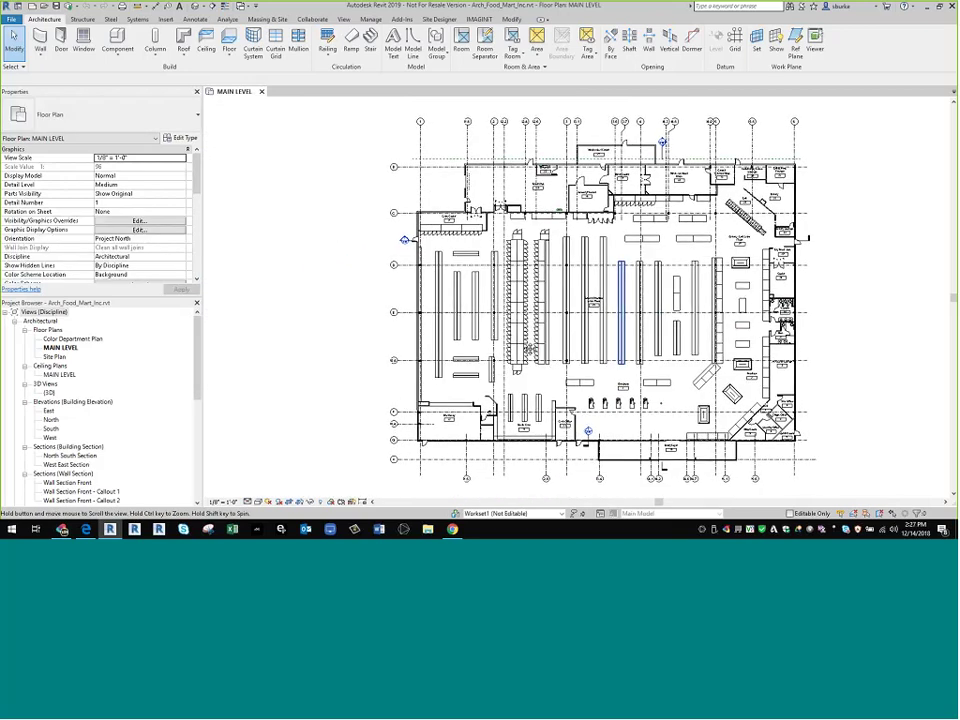
pyautogui.moveTo(622, 342); pyautogui.dragTo(511, 349, button='middle')
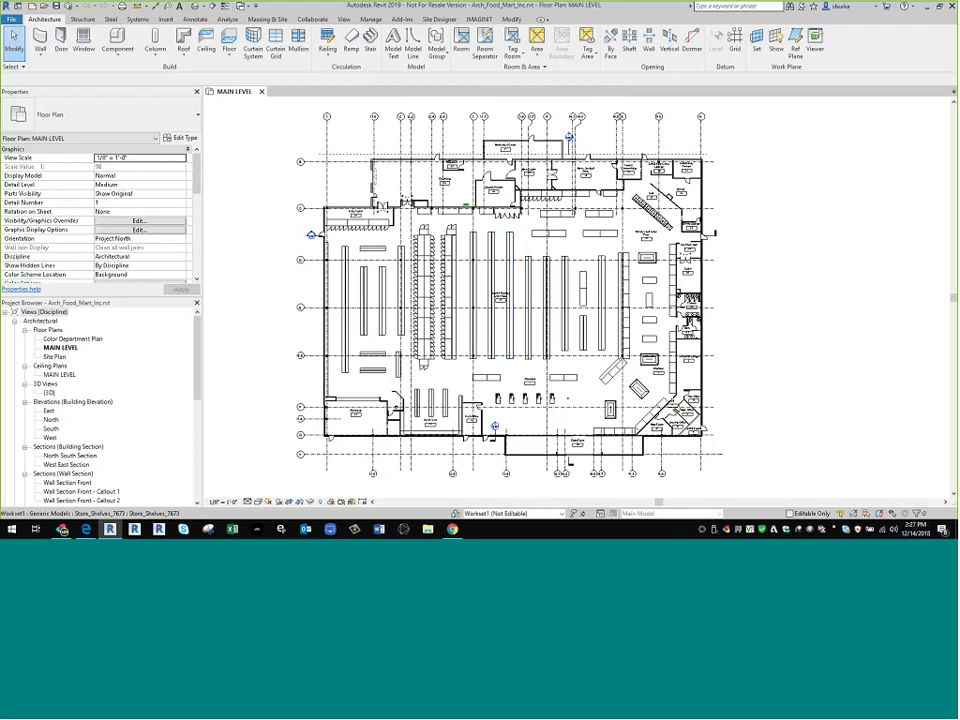
# - Return to the browser and switch from Design Collaboration to BIM 360 Document Management
pyautogui.click(452, 529)
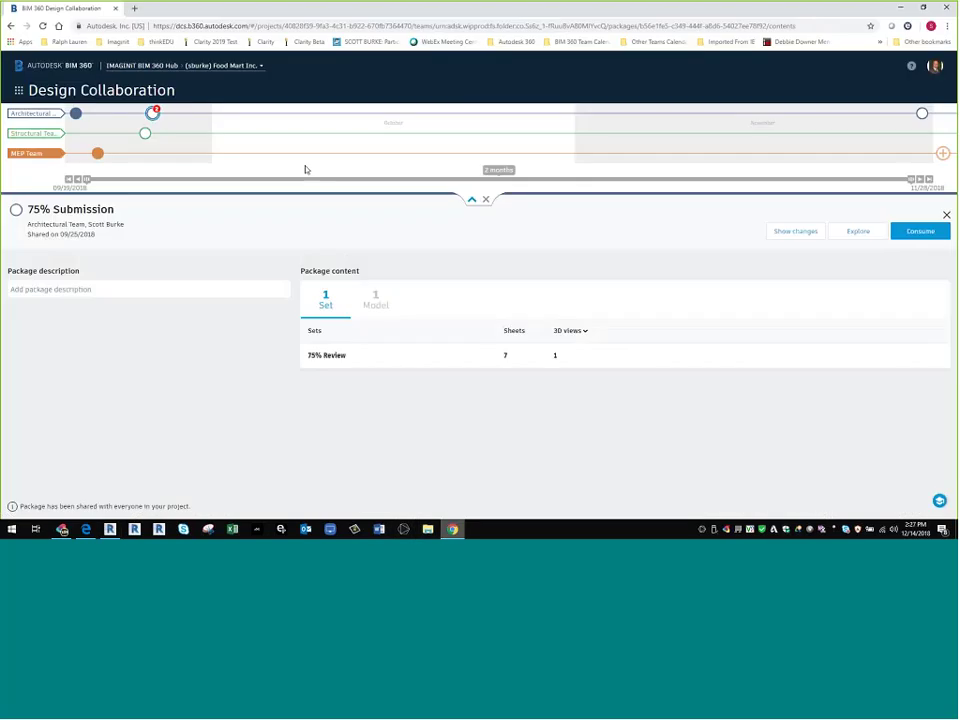
pyautogui.click(18, 90)
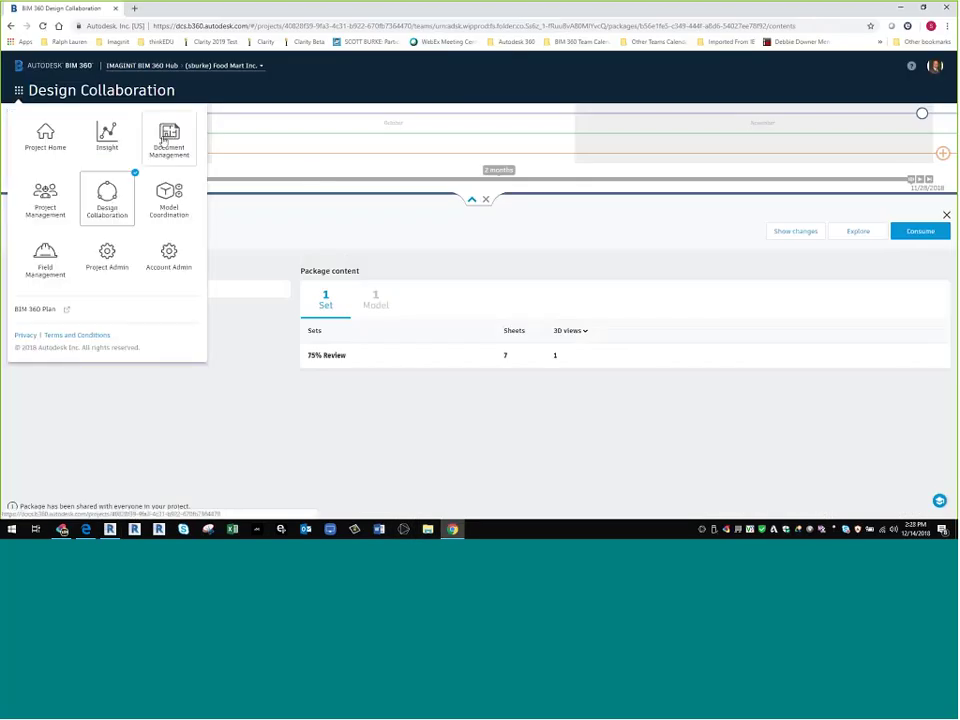
pyautogui.click(148, 149)
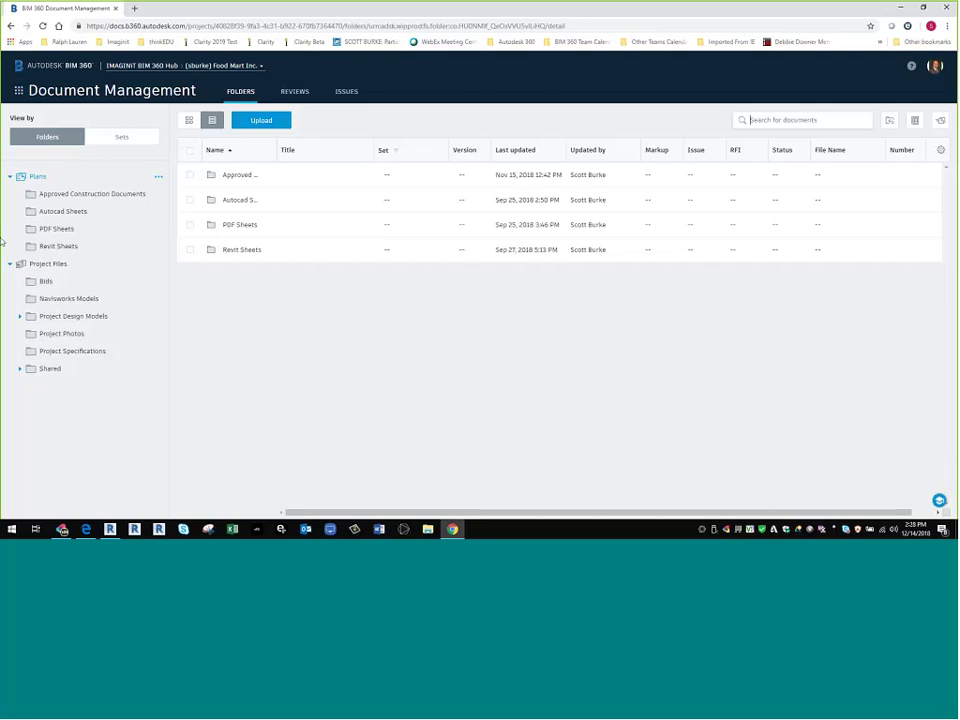
# - Expand Shared and open the Architectural Team folder containing Arch_Food_Mart_Inc.rvt
pyautogui.click(19, 371)
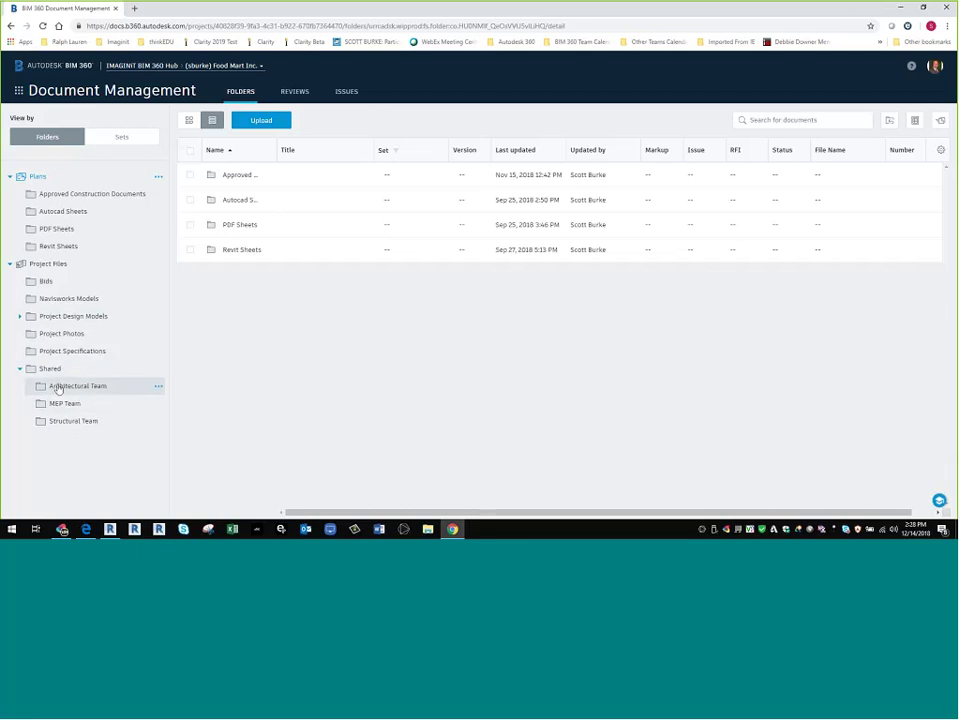
pyautogui.click(64, 388)
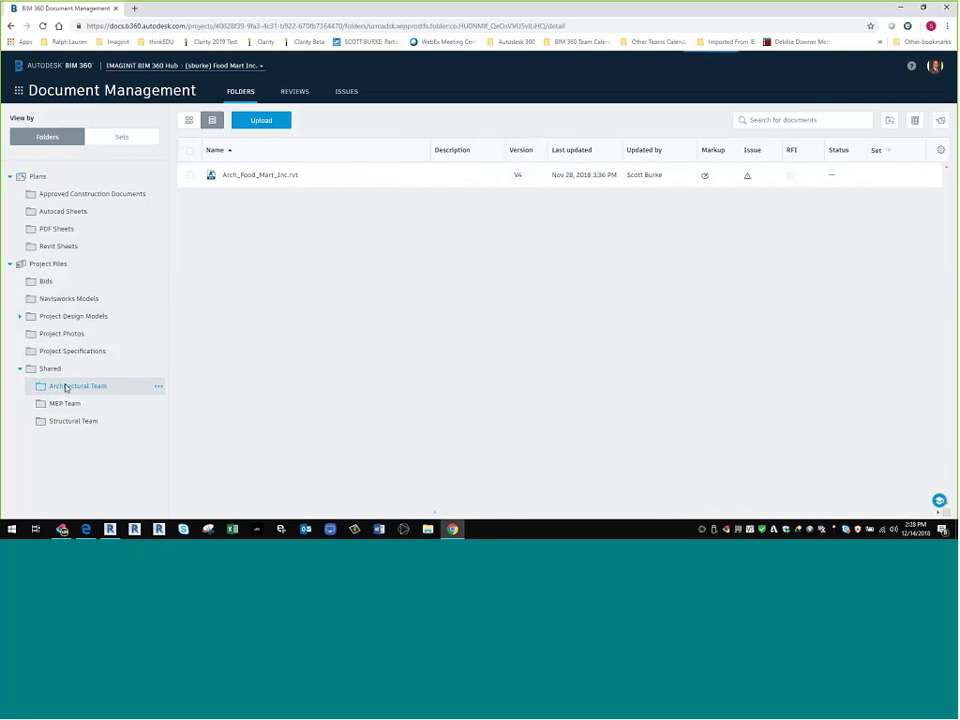
# - Open Arch_Food_Mart_Inc.rvt and display sheet A-03 First Floor Reflected Ceiling Plan
pyautogui.click(269, 177)
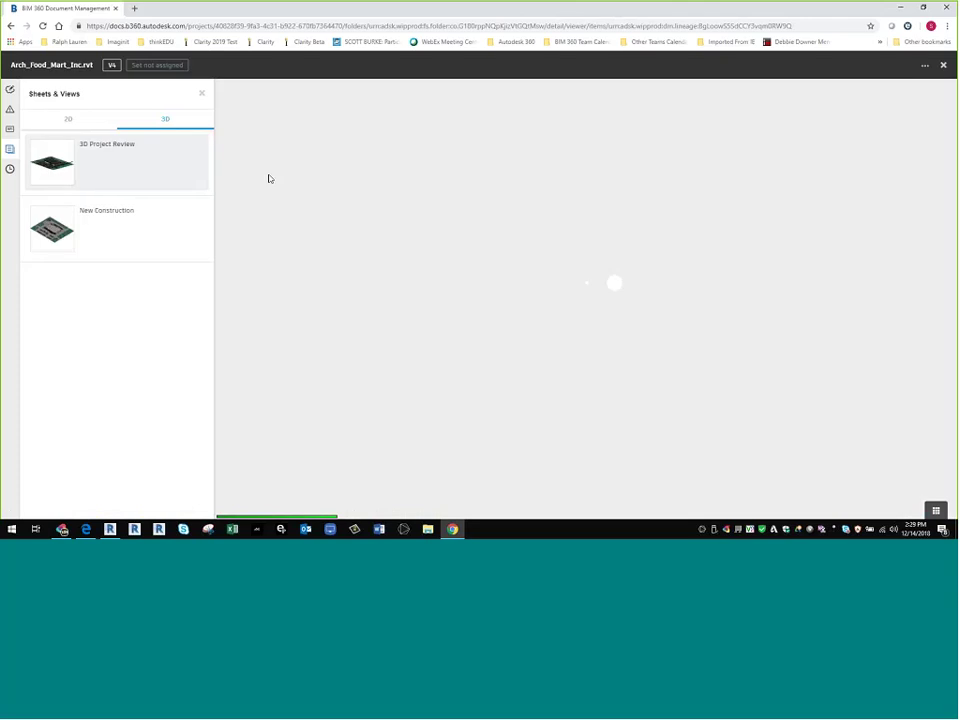
pyautogui.click(68, 118)
pyautogui.click(71, 163)
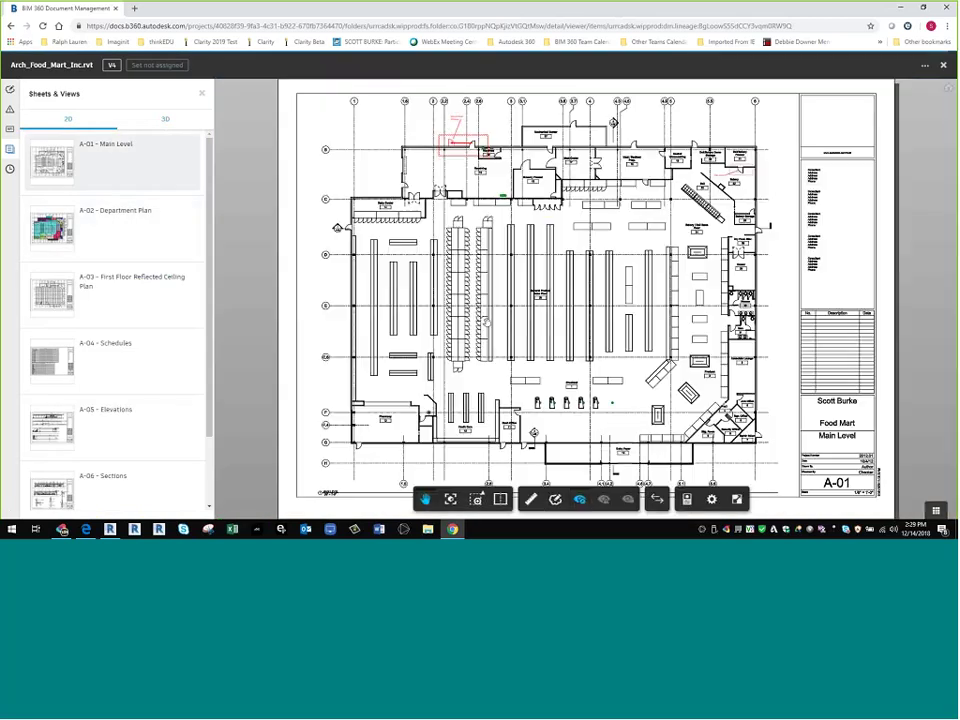
pyautogui.click(119, 285)
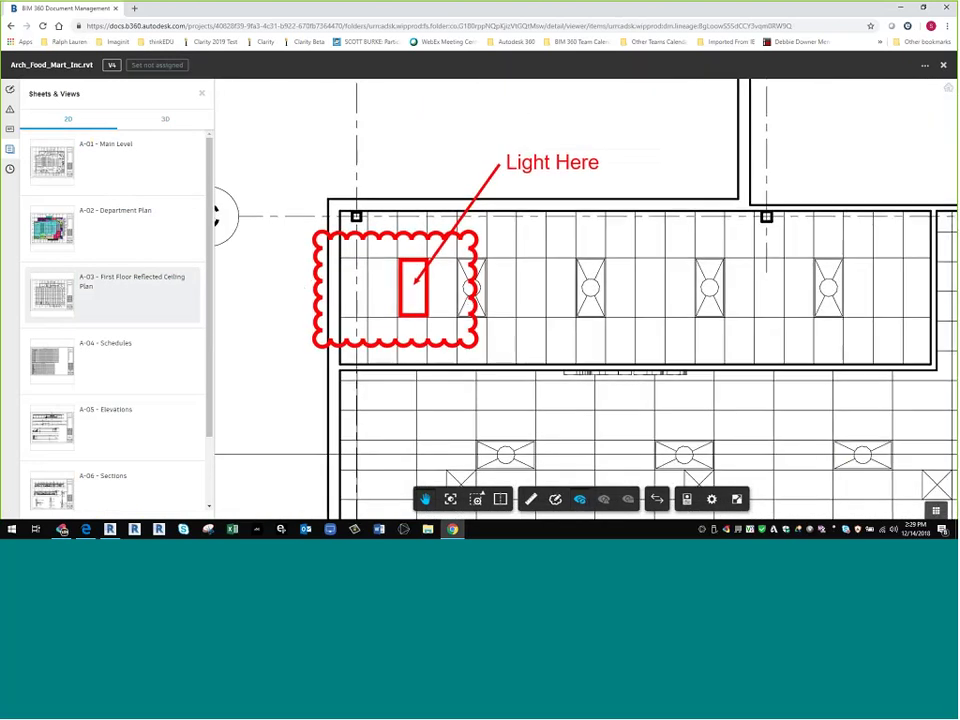
# - Zoom and pan to center the small ceiling rooms near the bottom wall
pyautogui.scroll(-1, 440, 333)
pyautogui.scroll(-2, 451, 318)
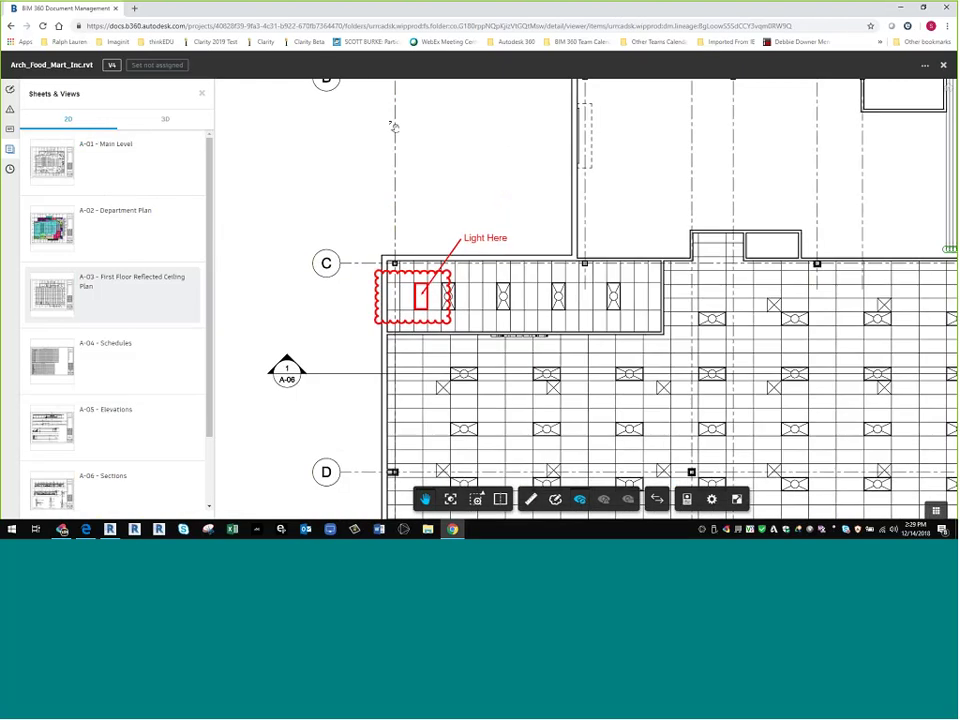
pyautogui.scroll(3, 489, 176)
pyautogui.moveTo(507, 338); pyautogui.dragTo(440, 249)
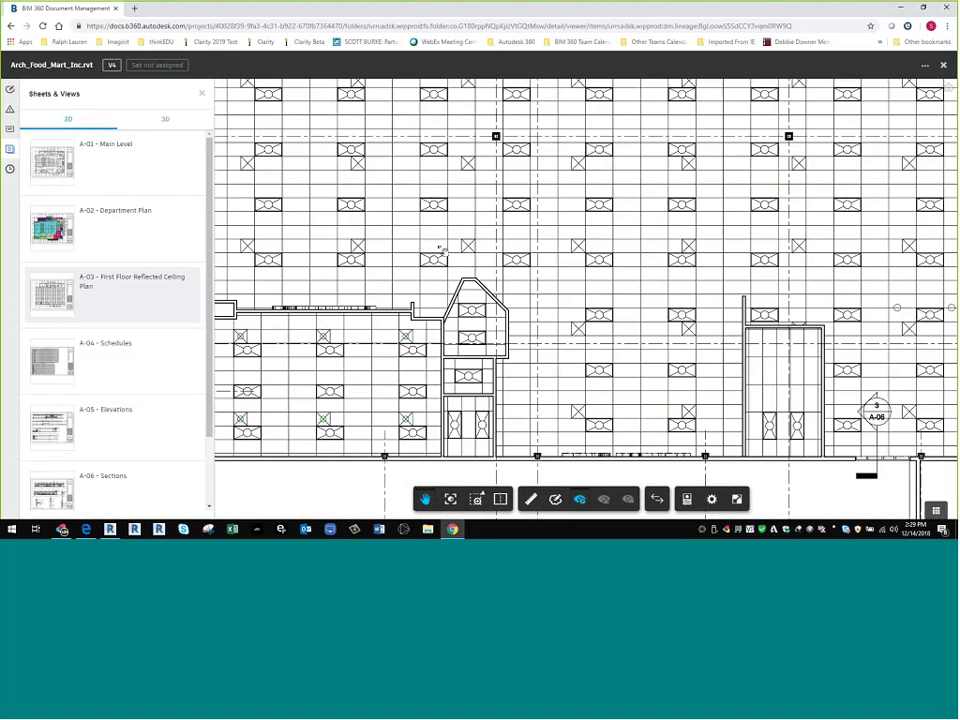
pyautogui.scroll(3, 453, 302)
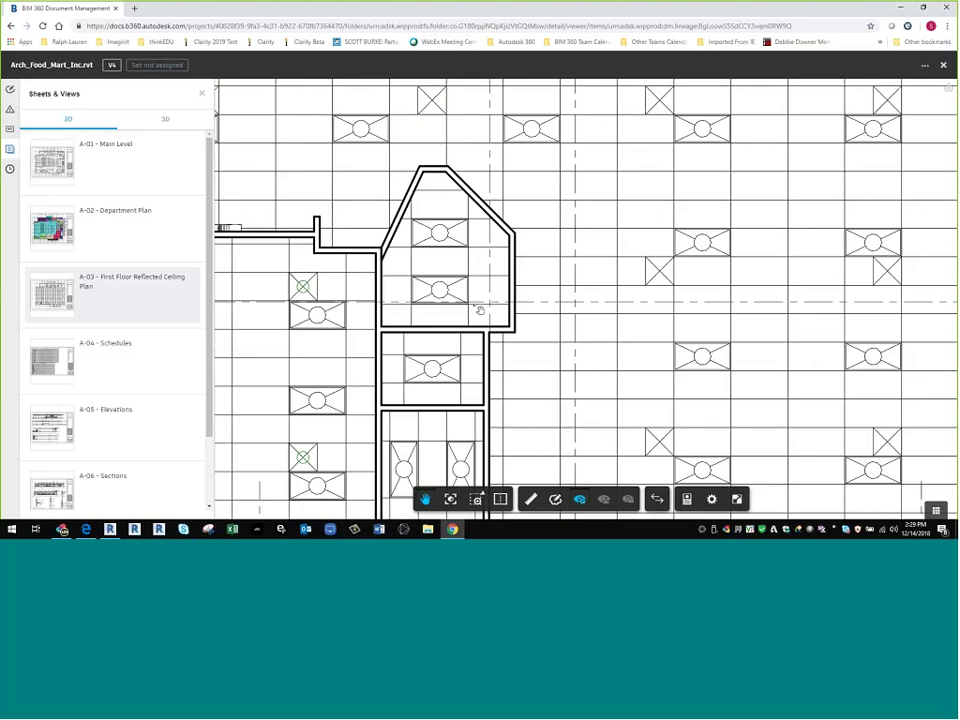
pyautogui.scroll(1, 450, 302)
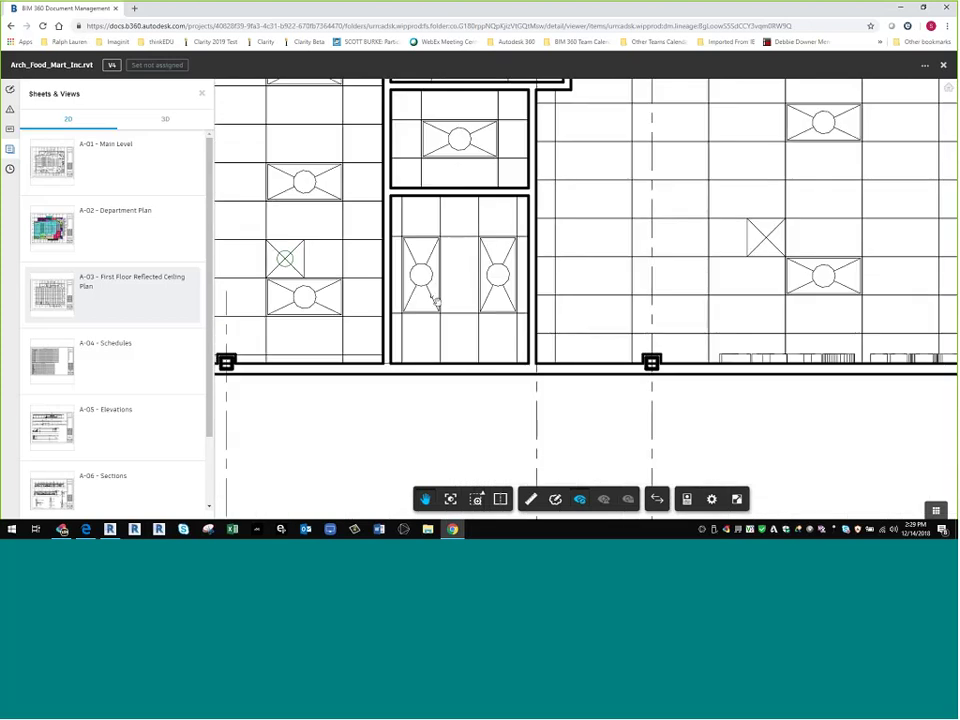
pyautogui.moveTo(436, 302); pyautogui.dragTo(473, 341)
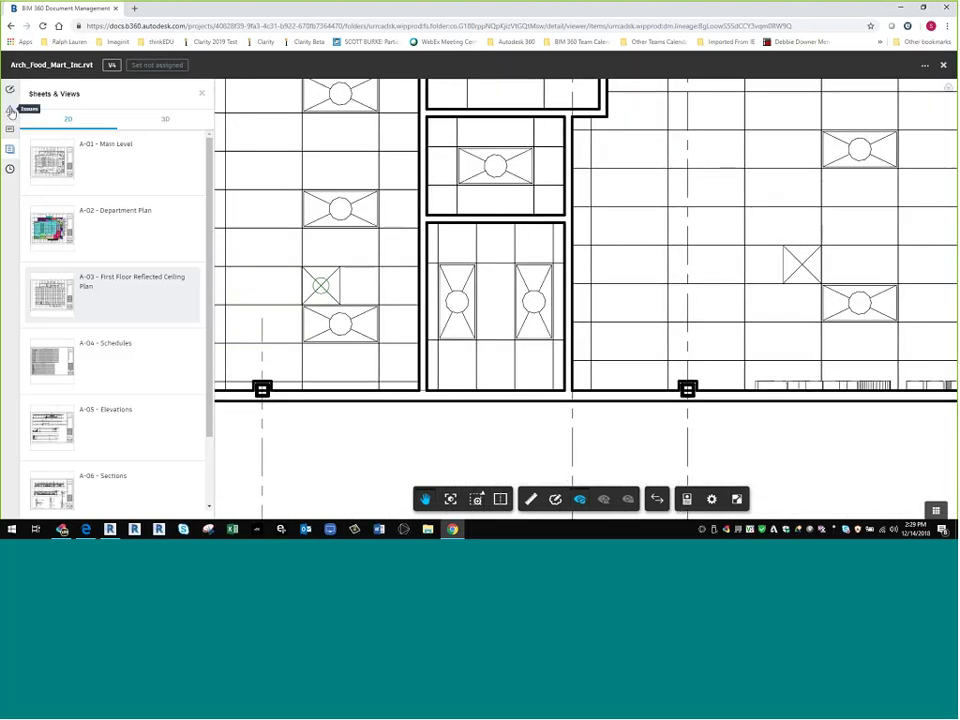
# - Pin a new issue in the small room, typed Design with sub-type Requirement Change
pyautogui.click(11, 111)
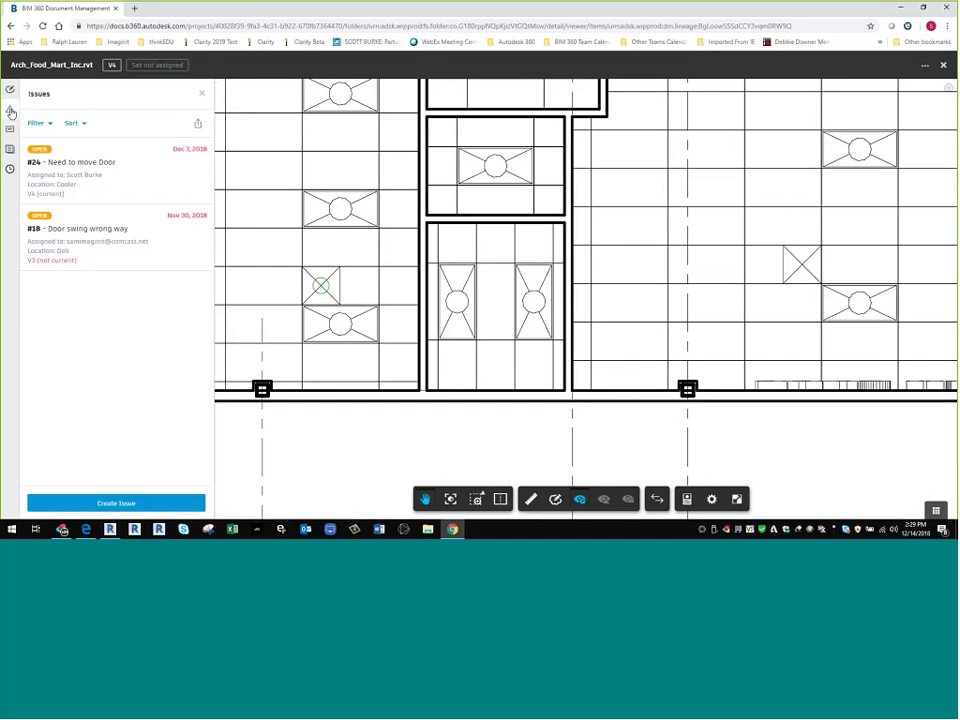
pyautogui.click(160, 503)
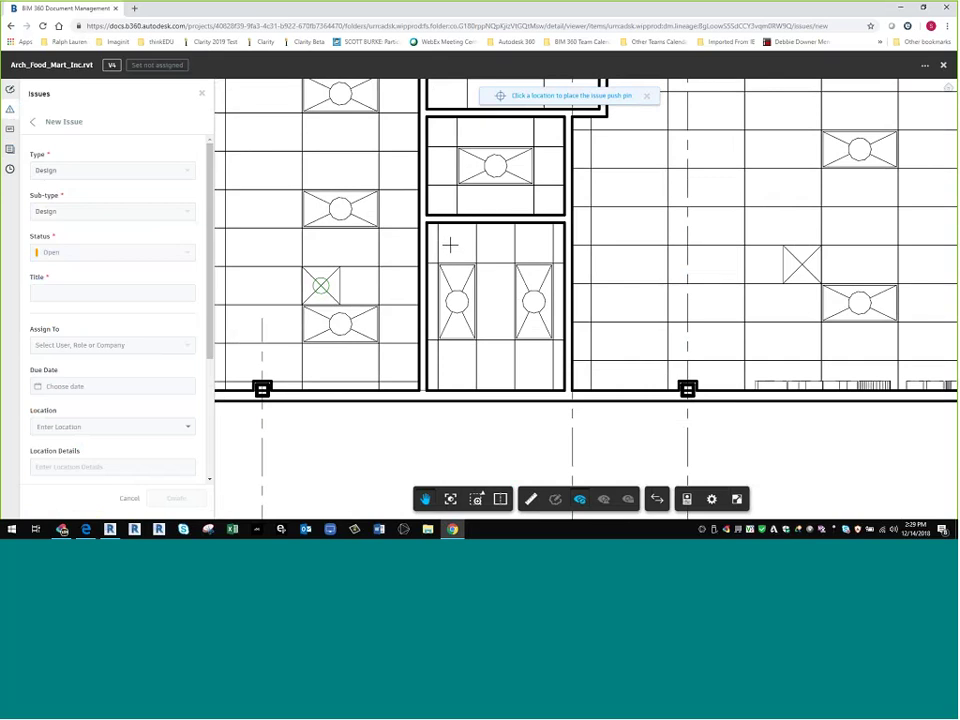
pyautogui.click(448, 242)
pyautogui.click(64, 173)
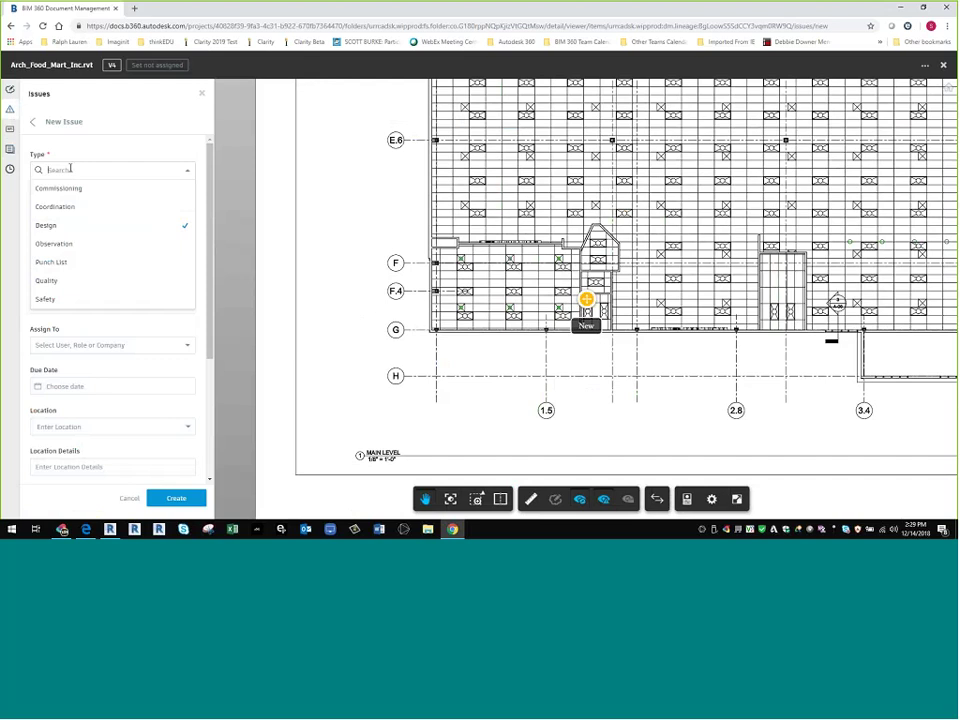
pyautogui.click(143, 229)
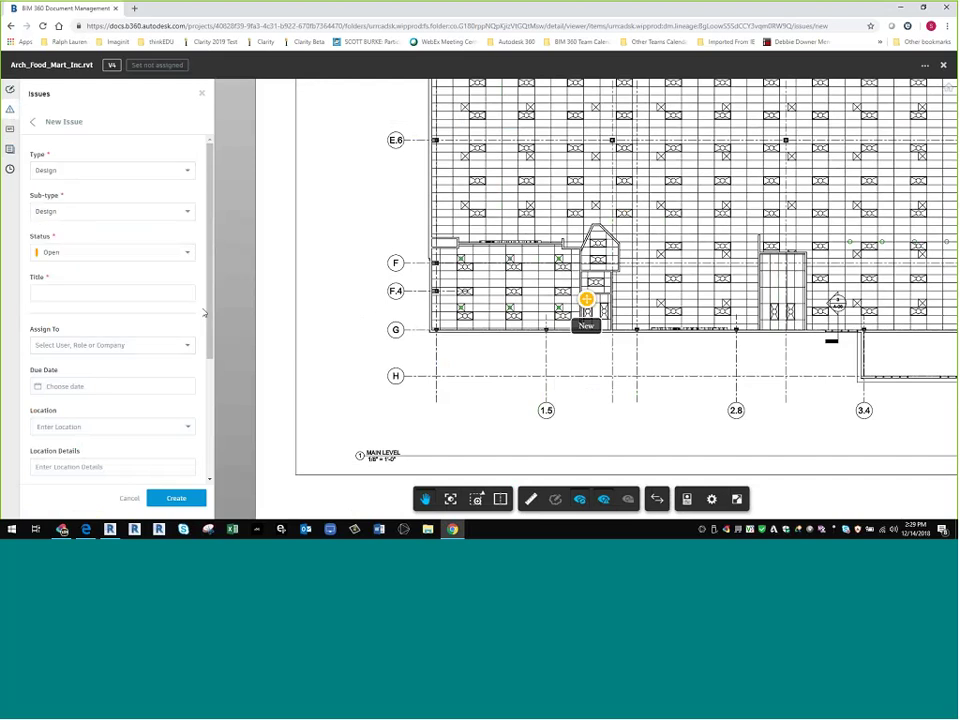
pyautogui.click(110, 212)
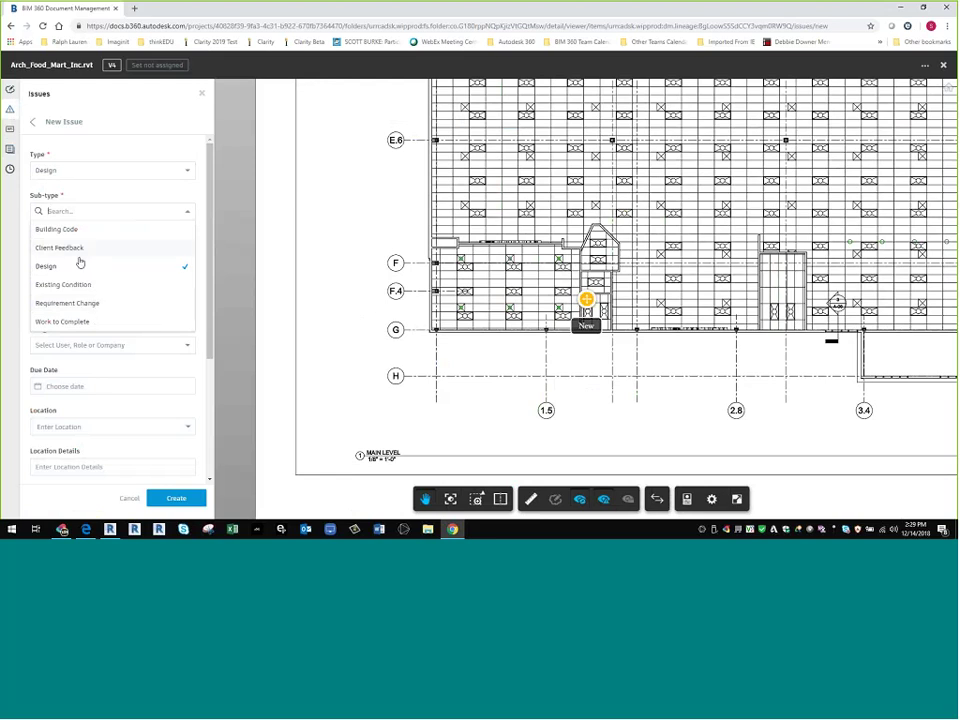
pyautogui.click(80, 303)
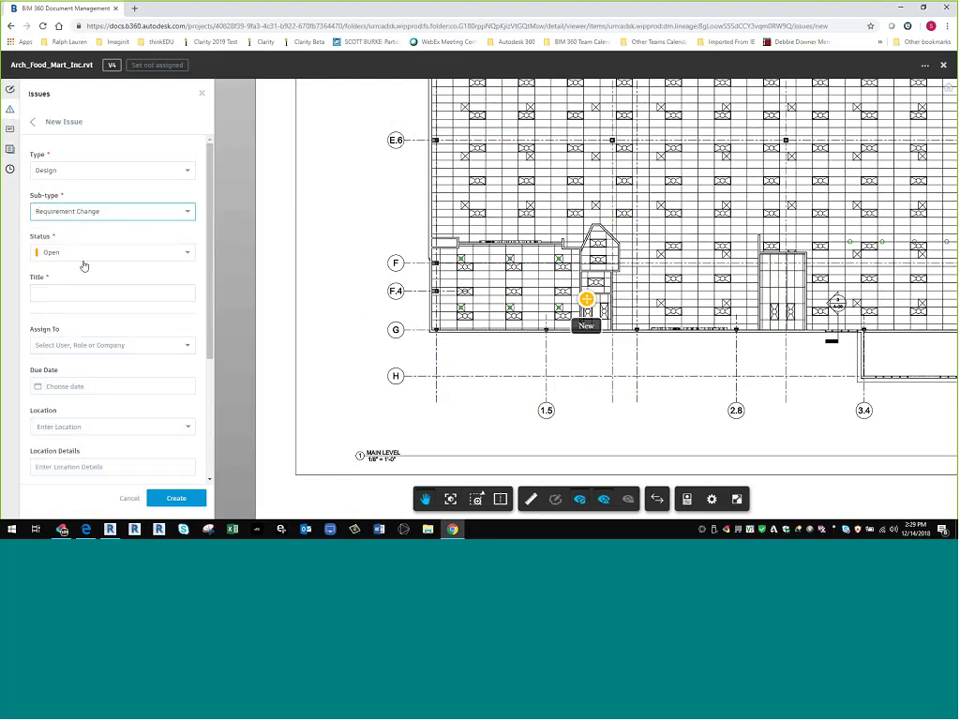
# - Title the issue 'Only Need One light Here by code' and assign it to a team member
pyautogui.click(76, 294)
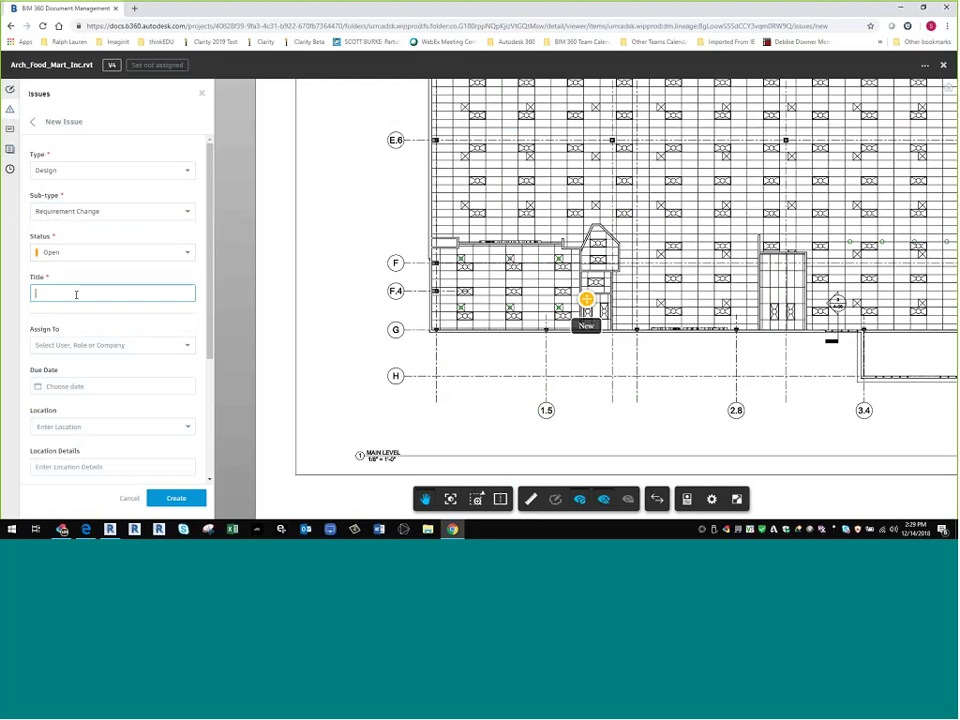
pyautogui.write('Gri')
pyautogui.write('ly Need')
pyautogui.write(' One light he')
pyautogui.write('re by c')
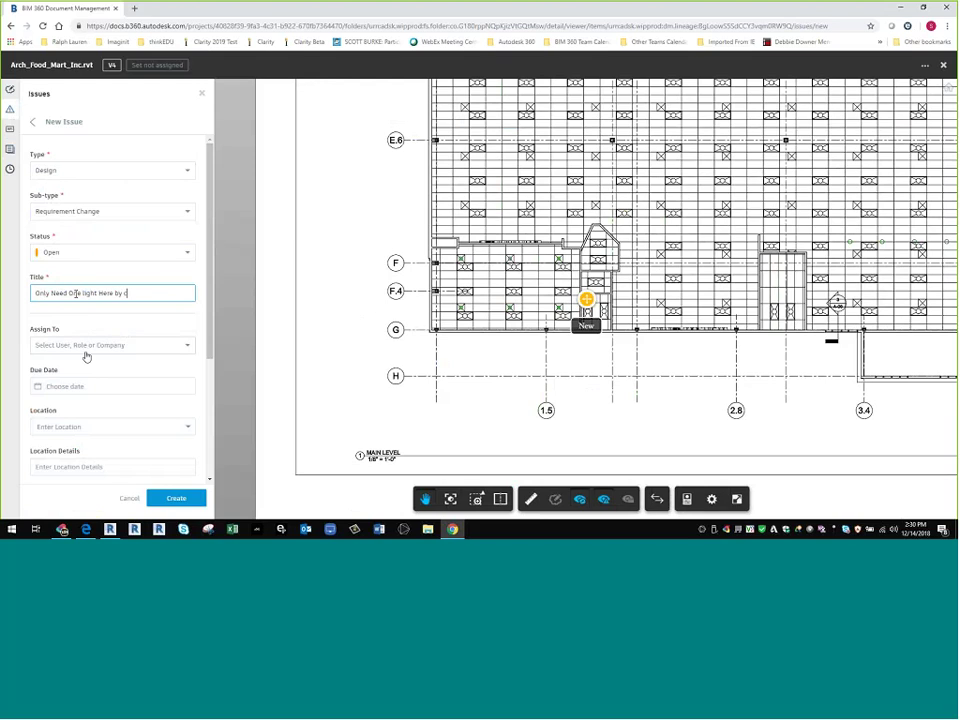
pyautogui.write('ode')
pyautogui.click(96, 347)
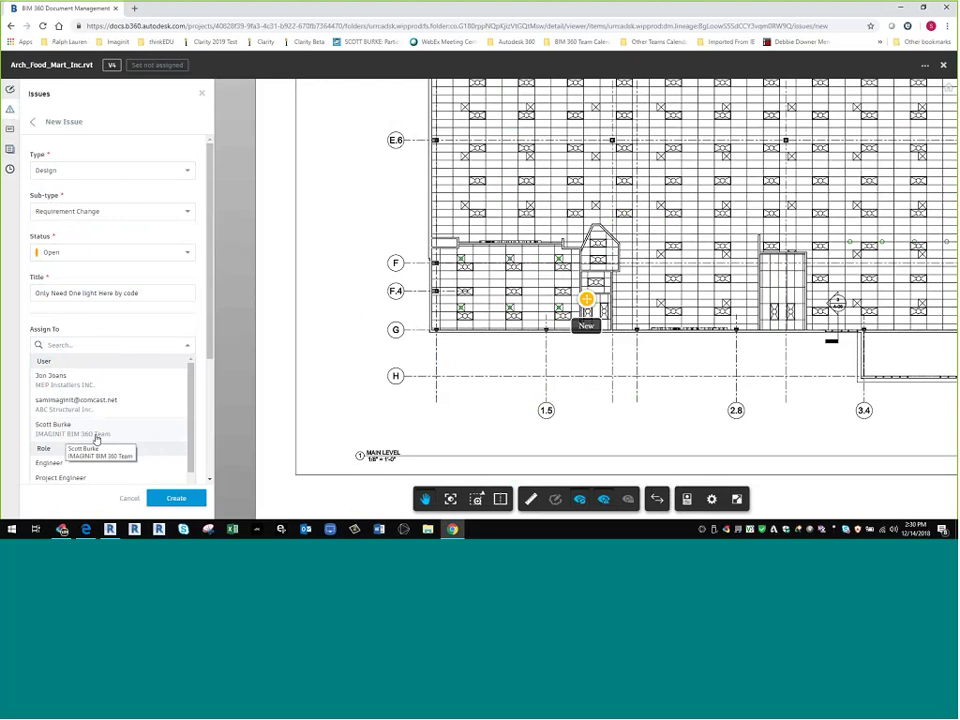
pyautogui.click(96, 438)
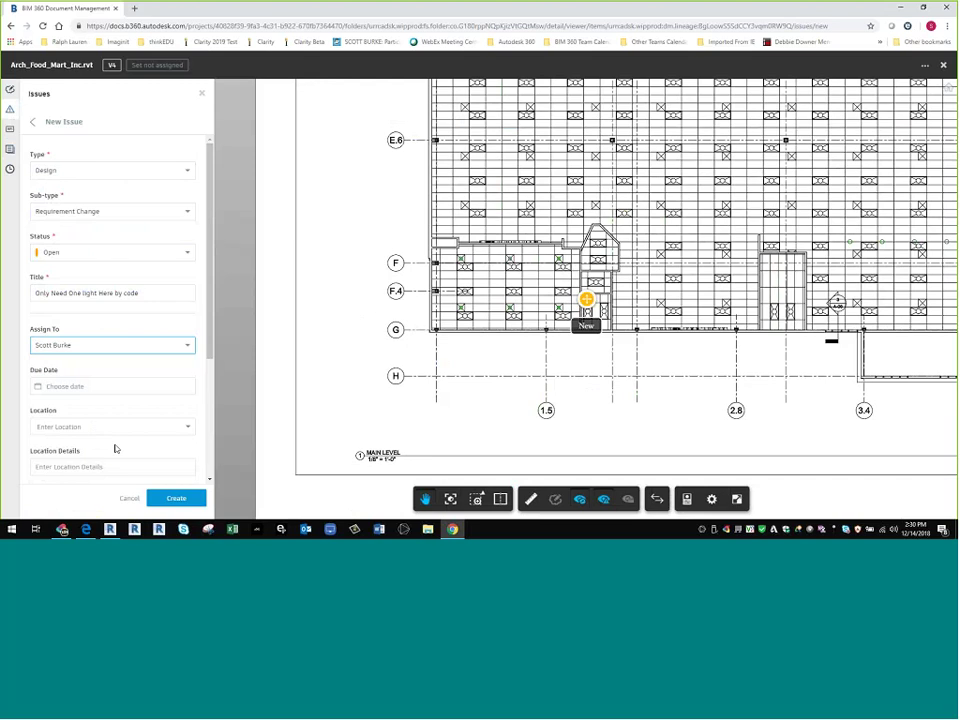
pyautogui.click(64, 388)
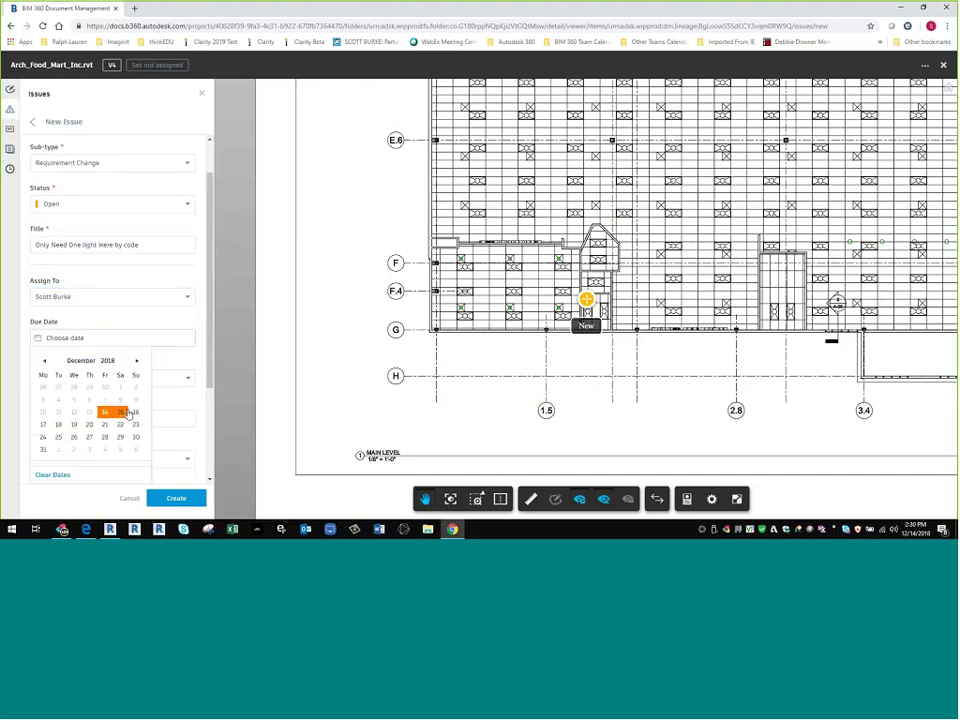
# - Set the issue due date to December 19 and location to Main Building > Pharmacy
pyautogui.click(73, 424)
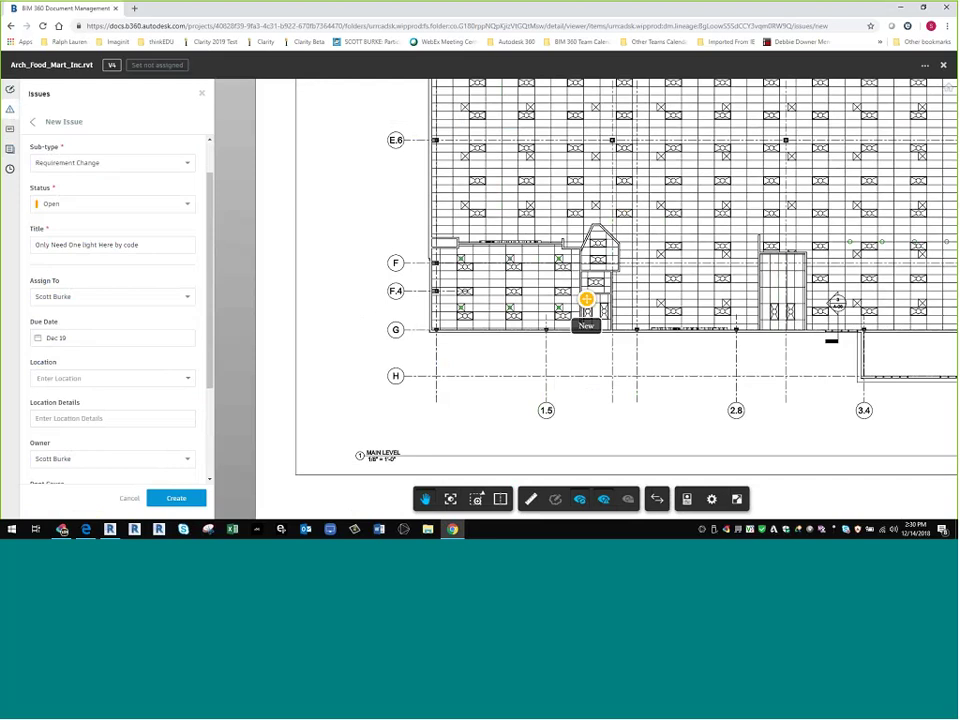
pyautogui.click(92, 420)
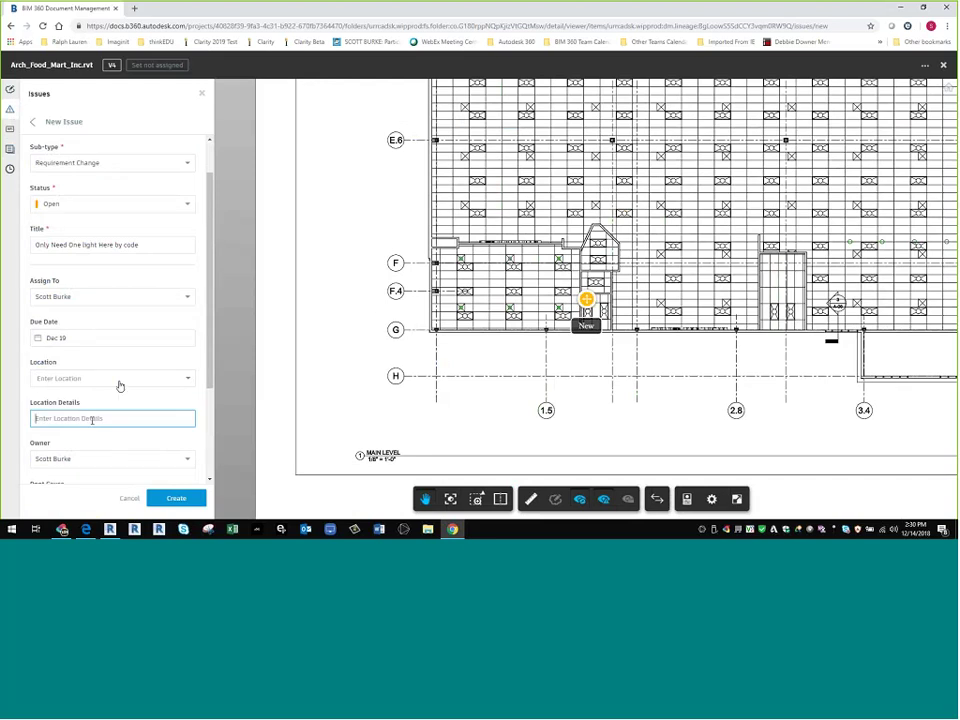
pyautogui.click(118, 381)
pyautogui.click(47, 396)
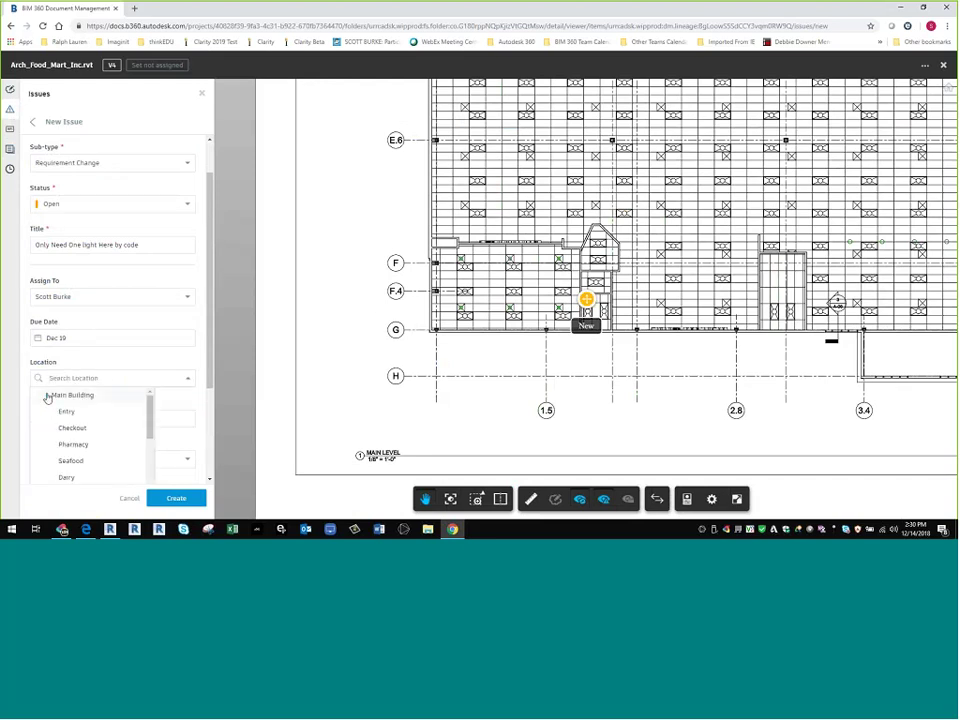
pyautogui.scroll(-3, 70, 420)
pyautogui.scroll(-1, 93, 452)
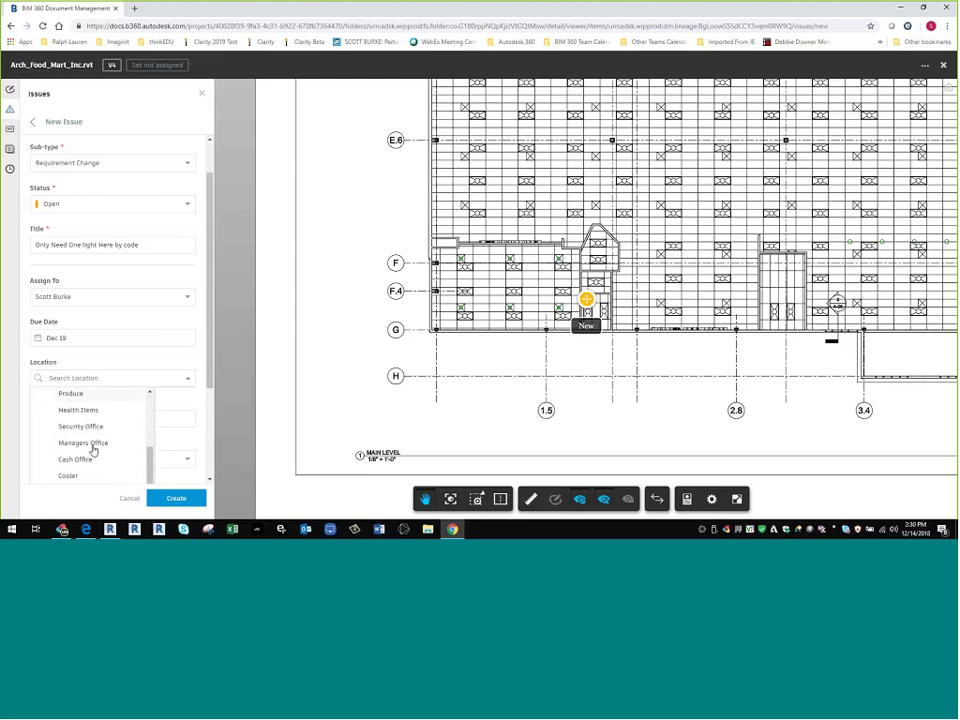
pyautogui.scroll(-5, 93, 451)
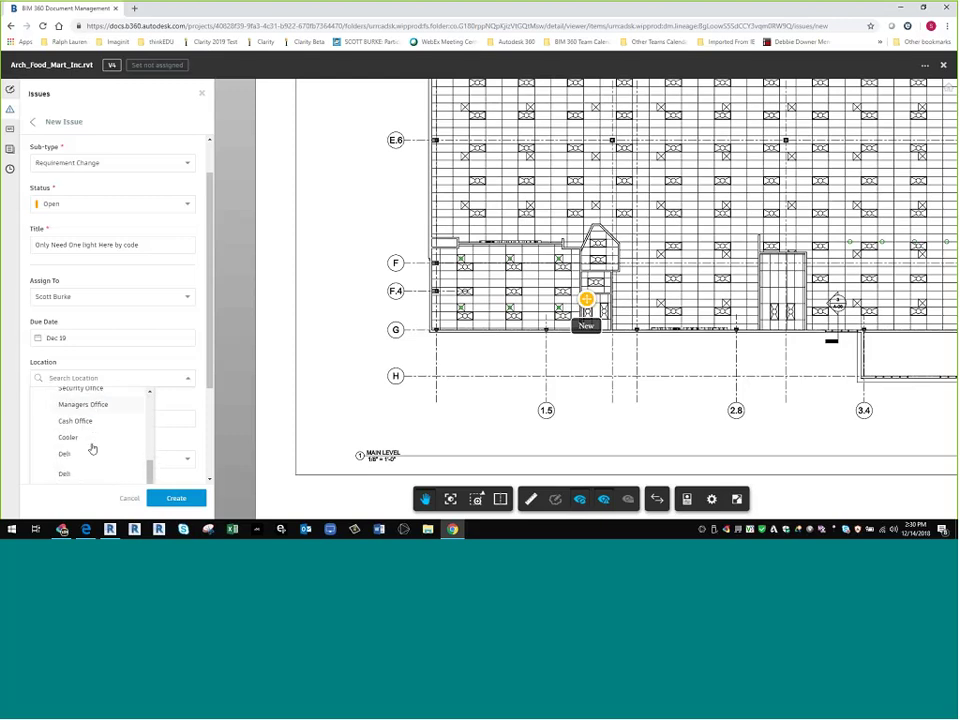
pyautogui.scroll(-1, 91, 449)
pyautogui.scroll(3, 89, 448)
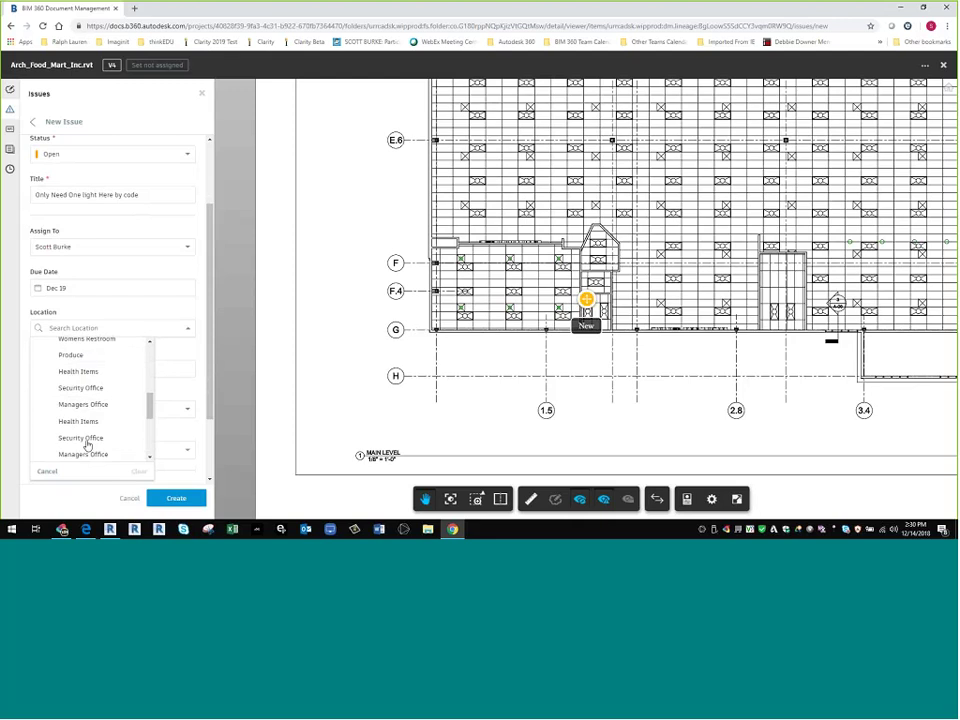
pyautogui.scroll(4, 87, 446)
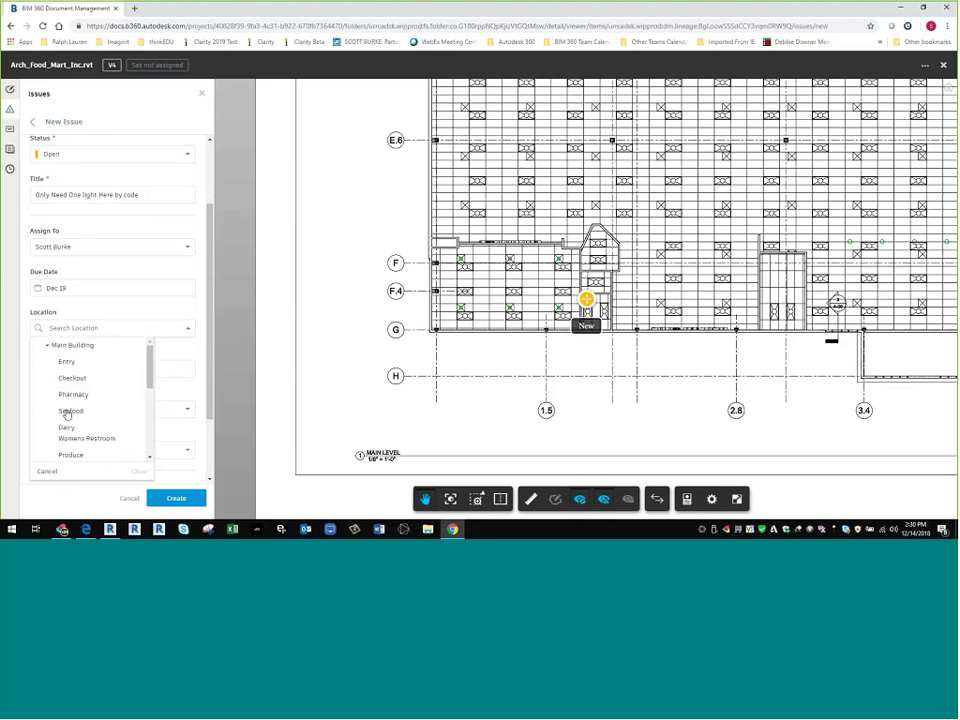
pyautogui.click(73, 398)
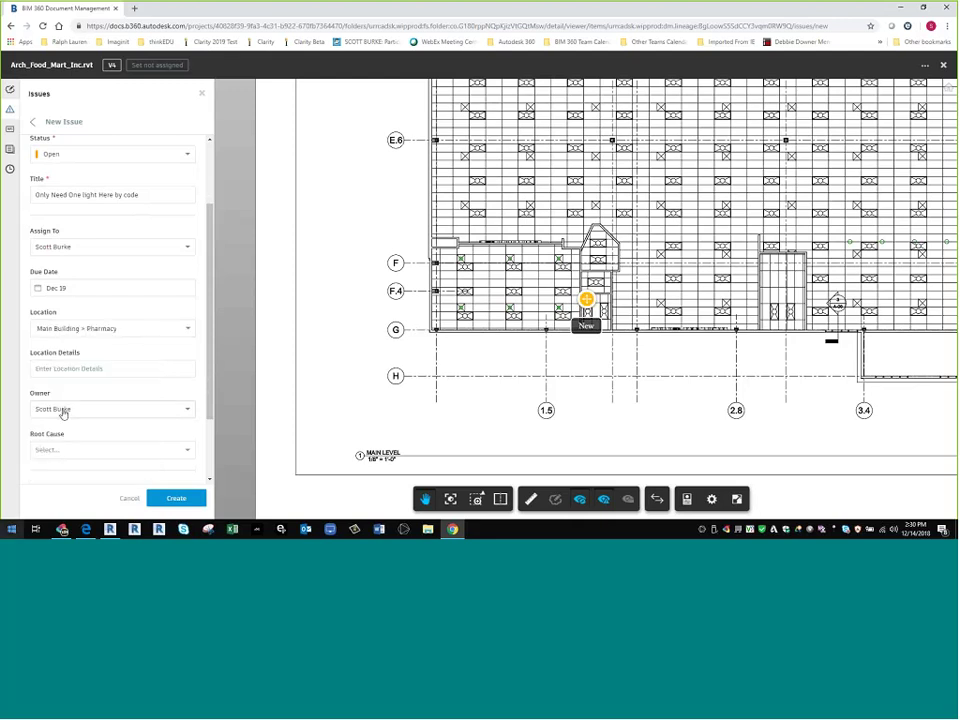
# - Set root cause to Code Compliance, describe that one light fixture suffices, and create the issue
pyautogui.click(80, 451)
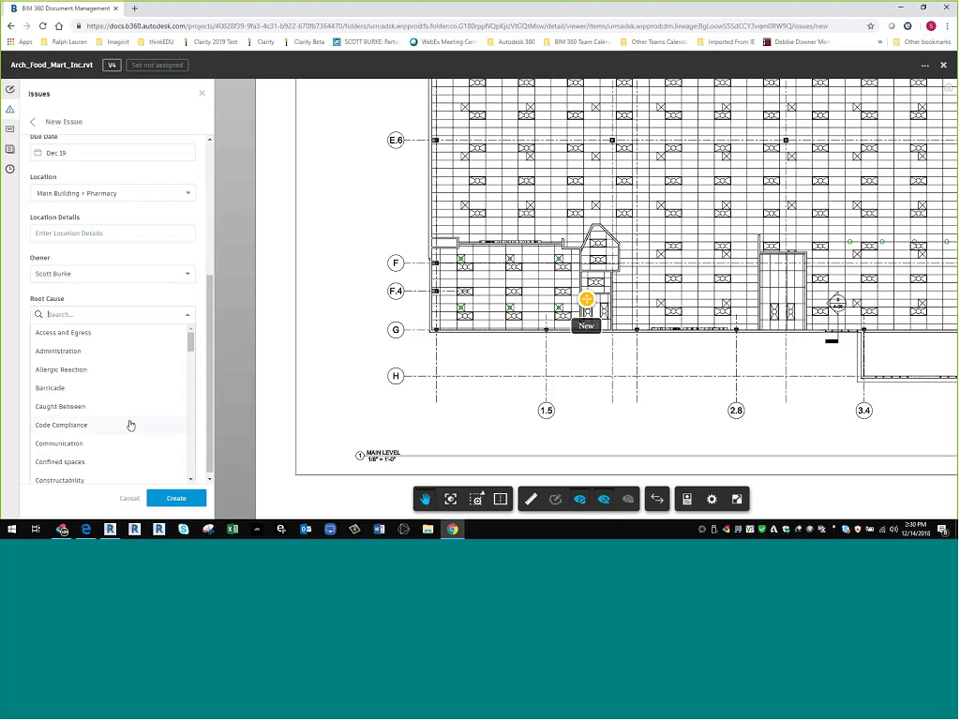
pyautogui.scroll(-2, 111, 414)
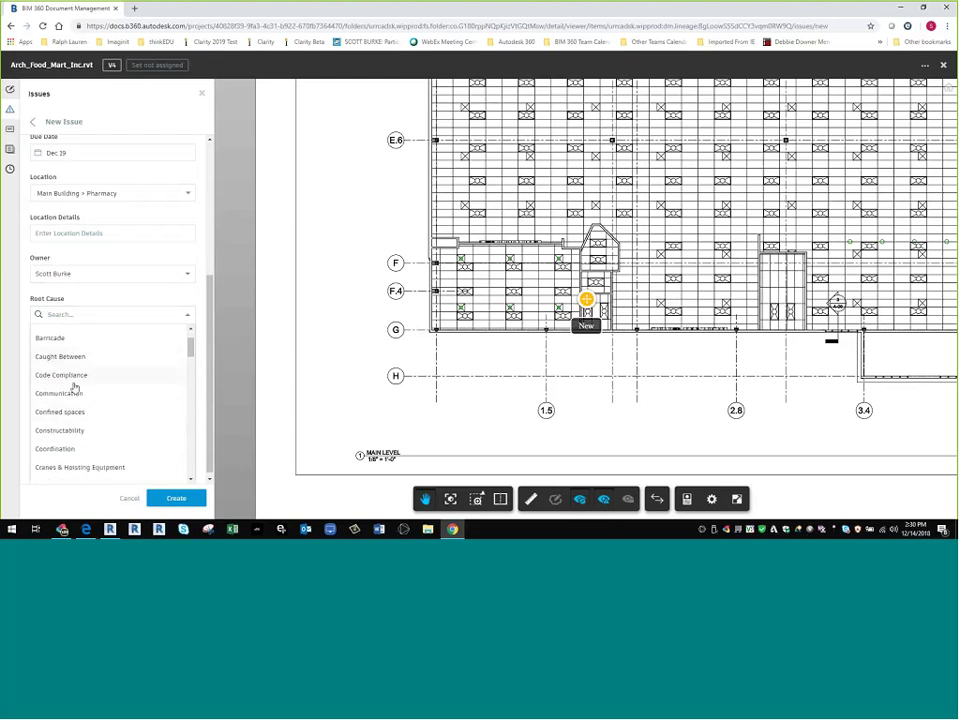
pyautogui.click(74, 381)
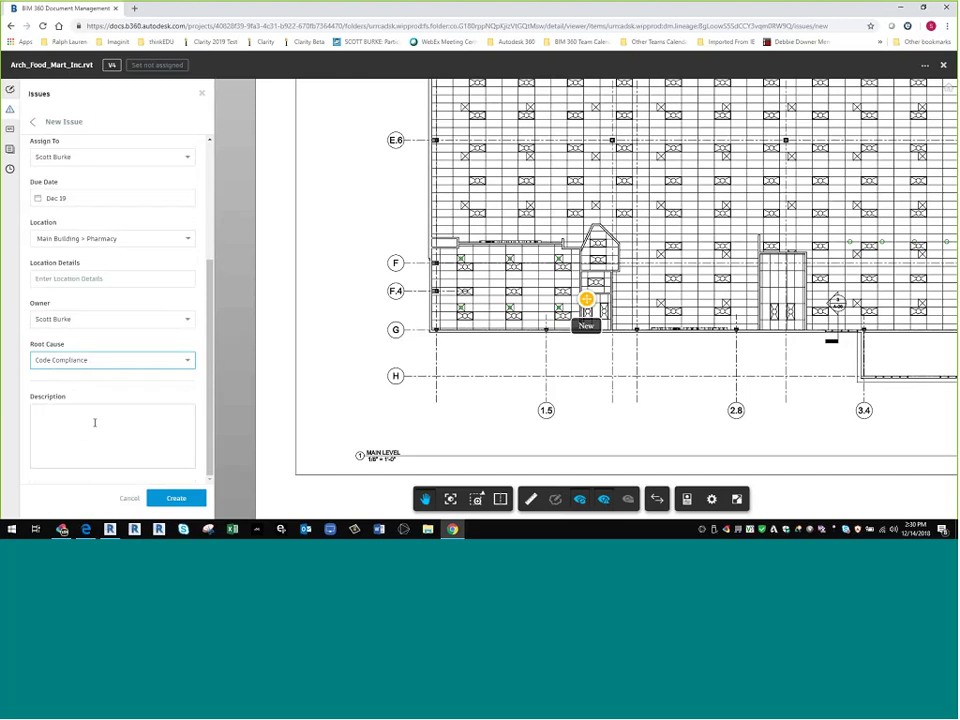
pyautogui.click(95, 422)
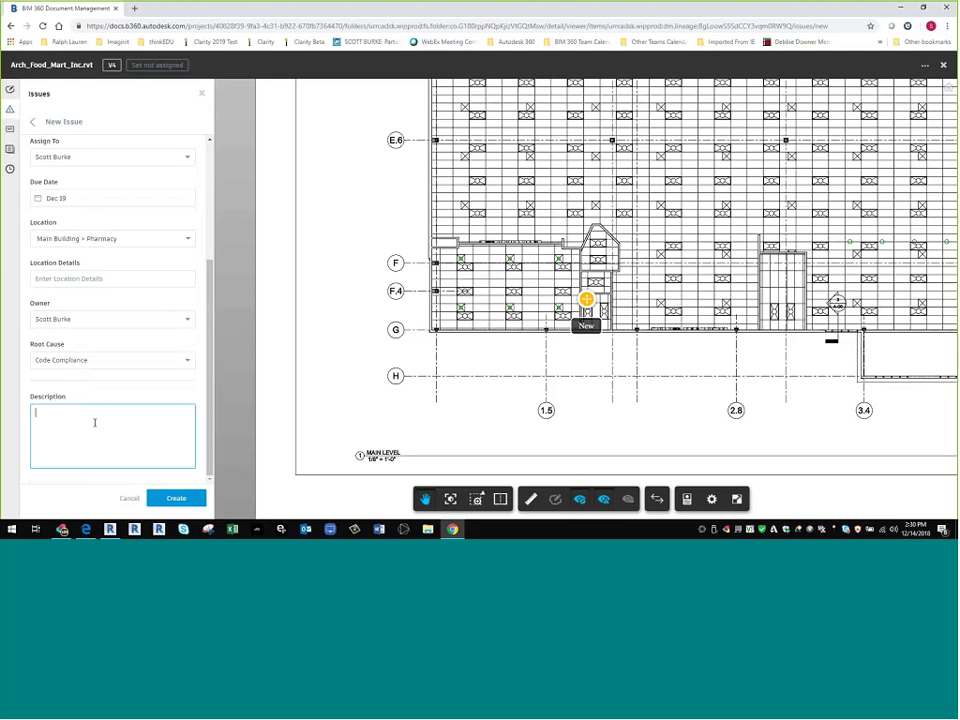
pyautogui.write('WE om')
pyautogui.write('ly need one light fixture in this room 2 wou')
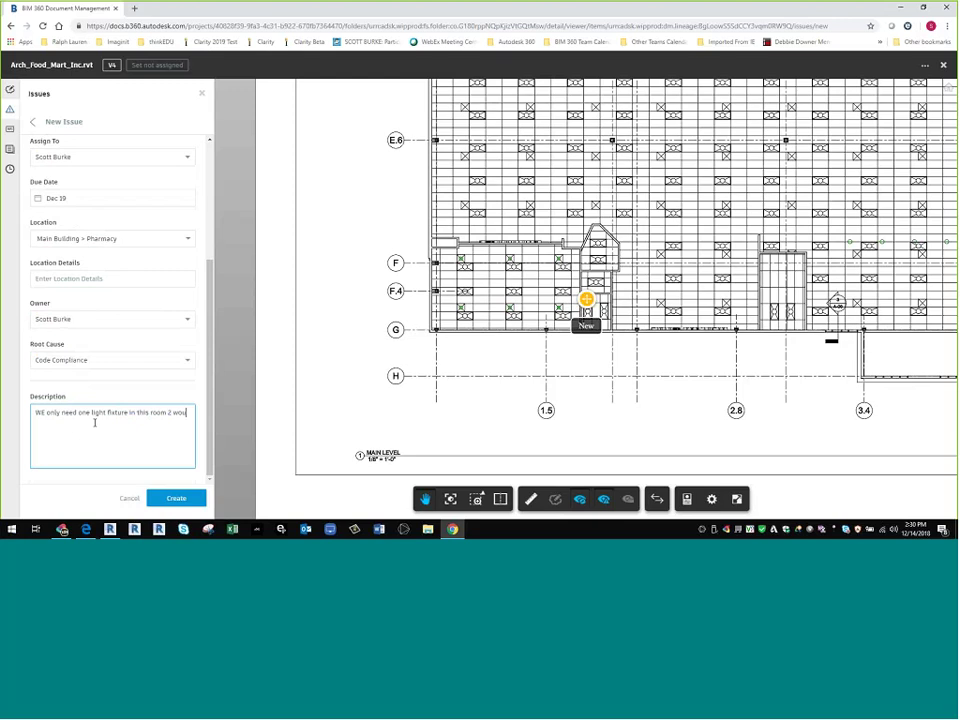
pyautogui.write('ld be too bright')
pyautogui.click(176, 499)
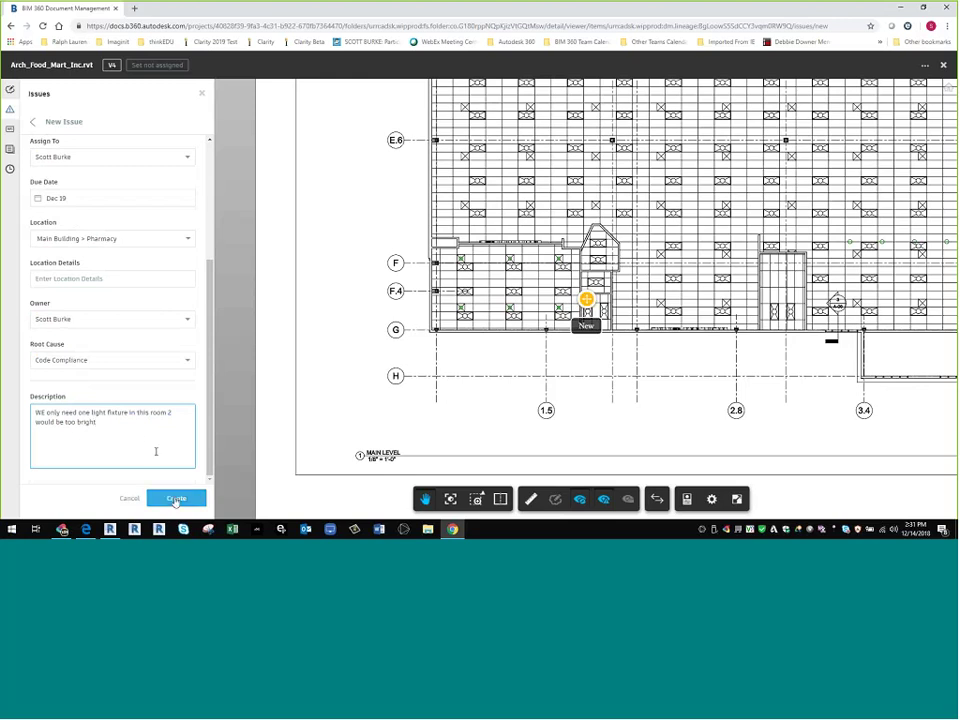
pyautogui.click(176, 498)
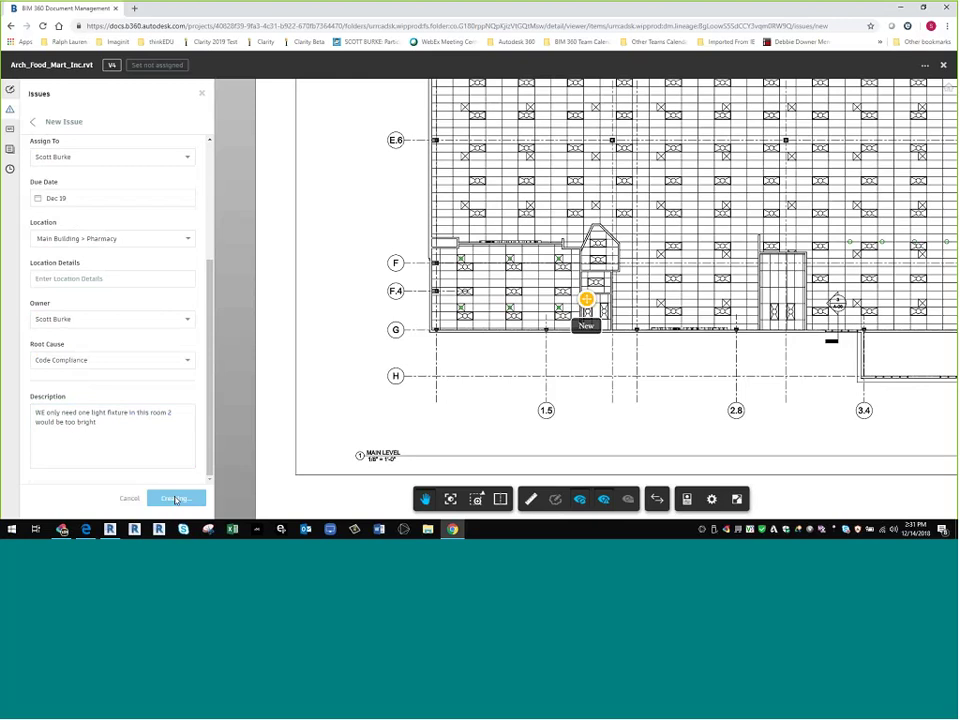
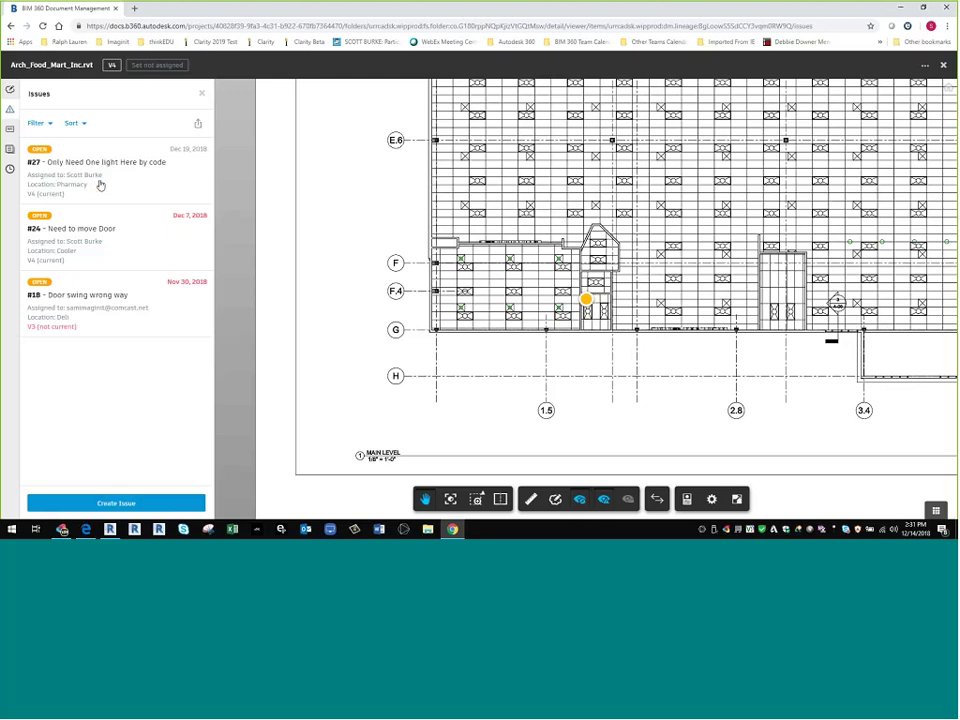
# - Zoom in on the pushpinned light-fixture room and start a new markup on the drawing
pyautogui.scroll(5, 610, 303)
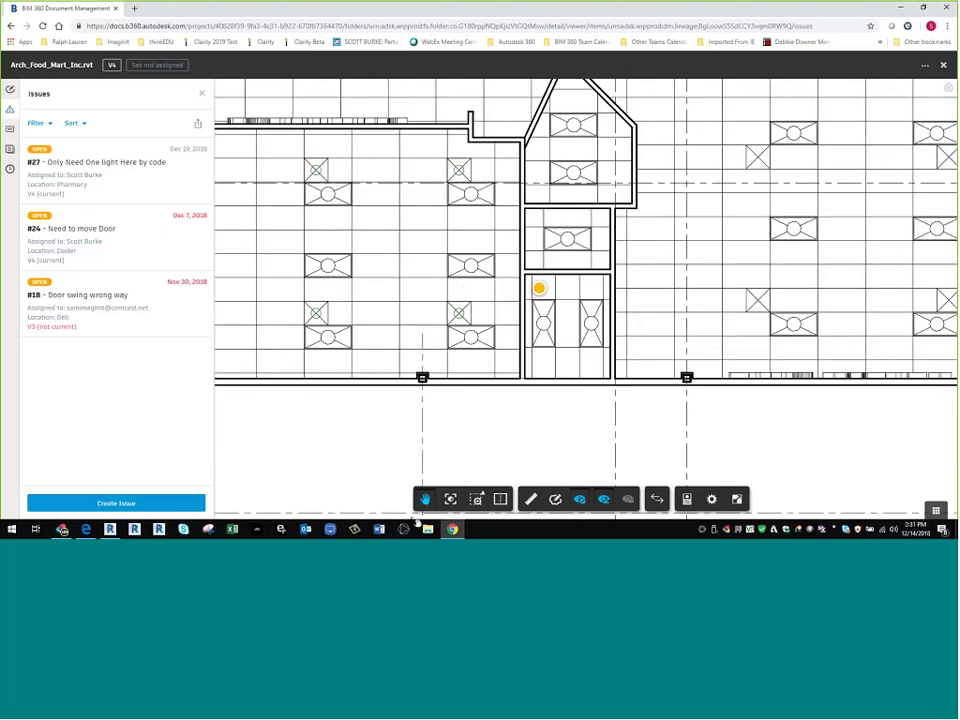
pyautogui.scroll(4, 474, 318)
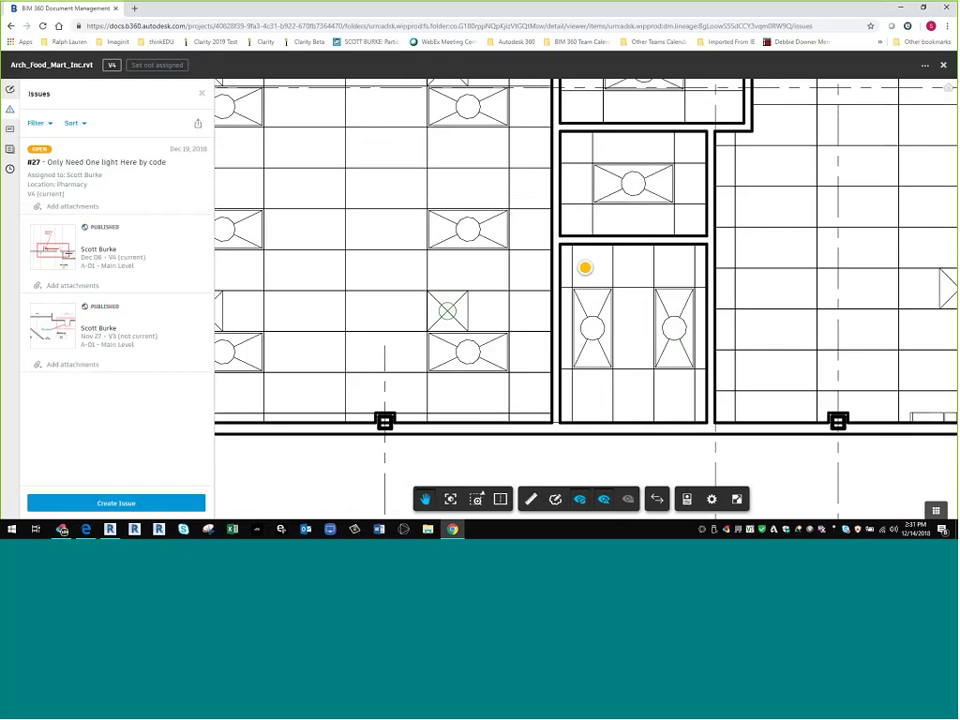
pyautogui.click(530, 498)
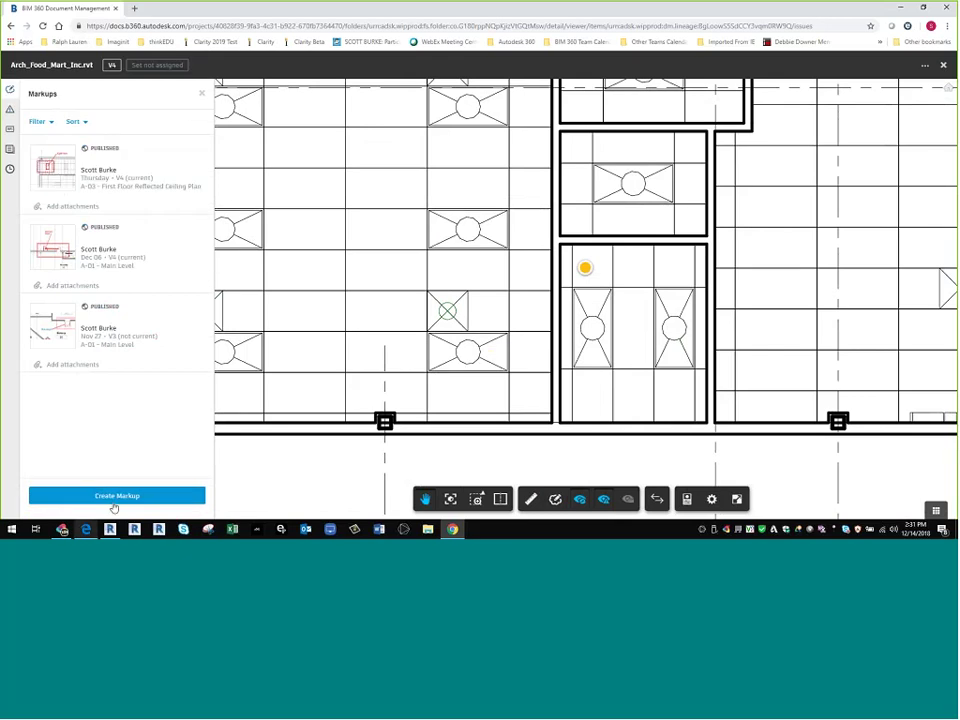
# - Draw a red revision cloud around the pushpinned room
pyautogui.click(606, 498)
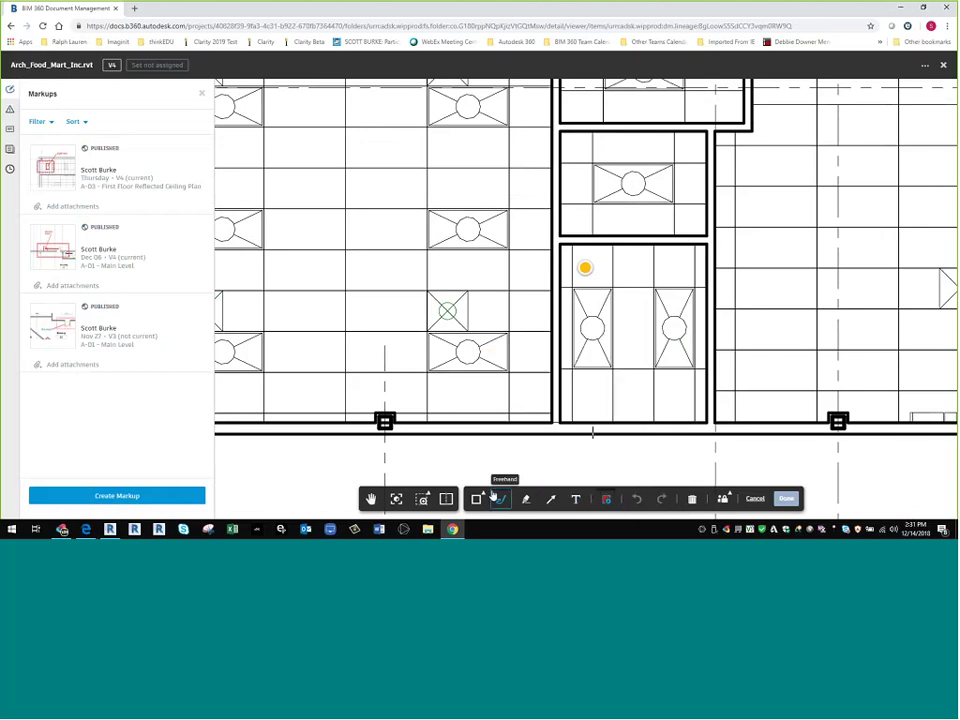
pyautogui.moveTo(485, 497)
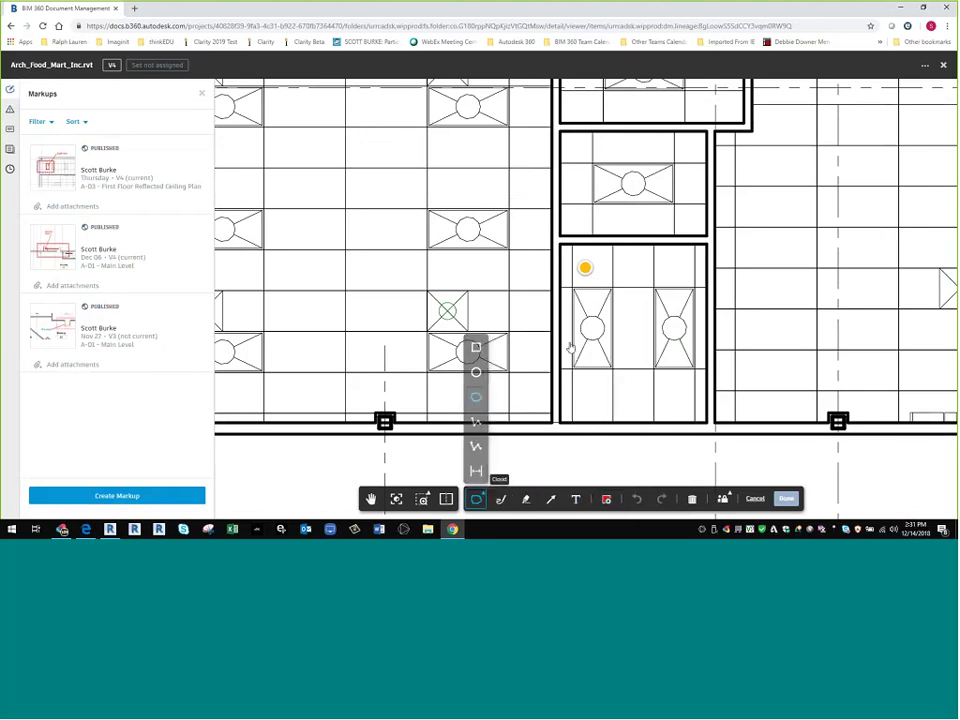
pyautogui.click(476, 397)
pyautogui.moveTo(531, 233); pyautogui.dragTo(739, 454)
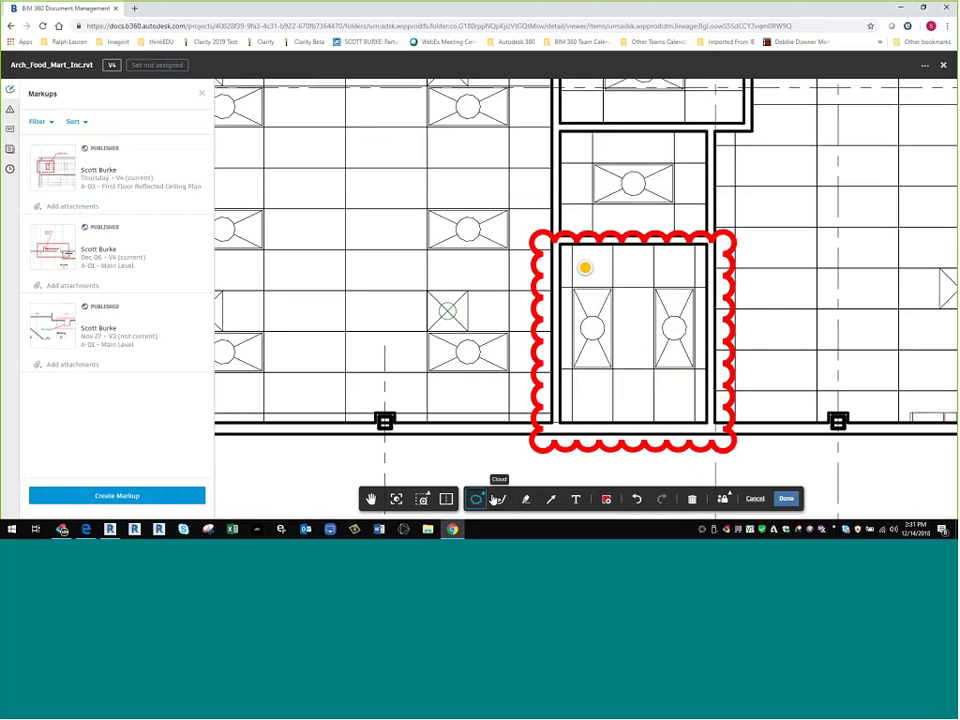
# - Draw a rectangle between the two light fixtures, replacing a too-small first attempt
pyautogui.click(484, 498)
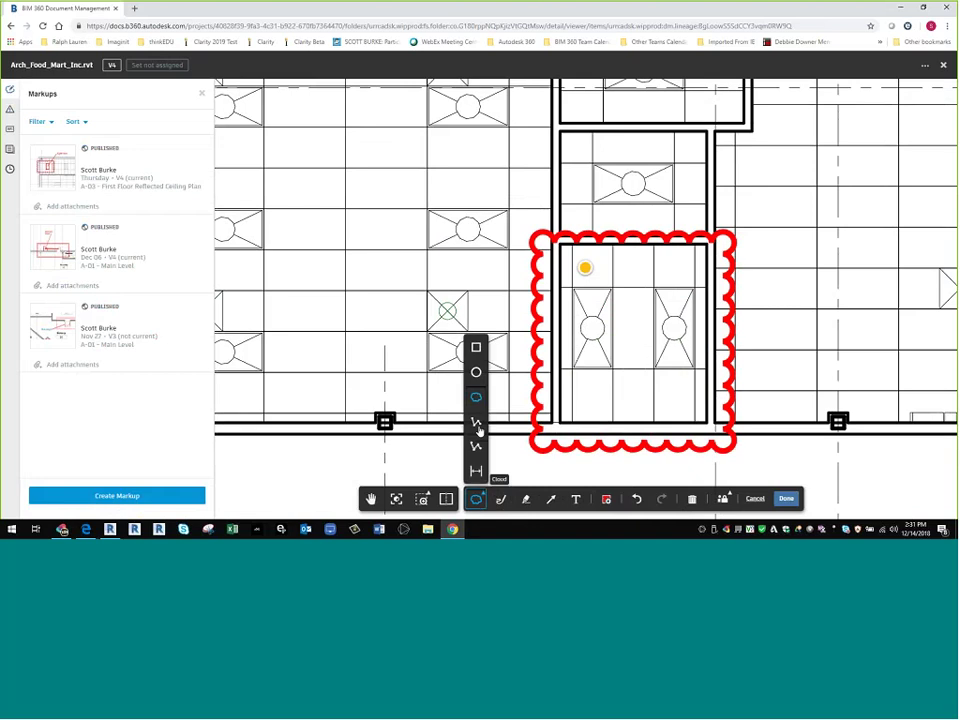
pyautogui.click(478, 346)
pyautogui.moveTo(607, 289); pyautogui.dragTo(618, 292)
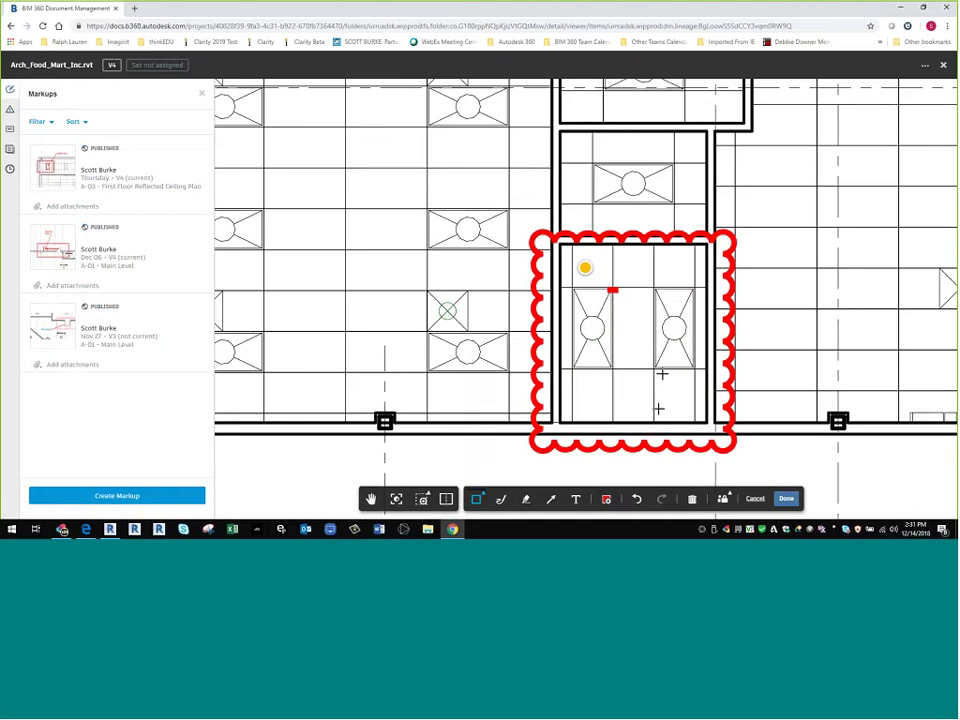
pyautogui.click(612, 290)
pyautogui.click(693, 503)
pyautogui.moveTo(614, 289); pyautogui.dragTo(653, 370)
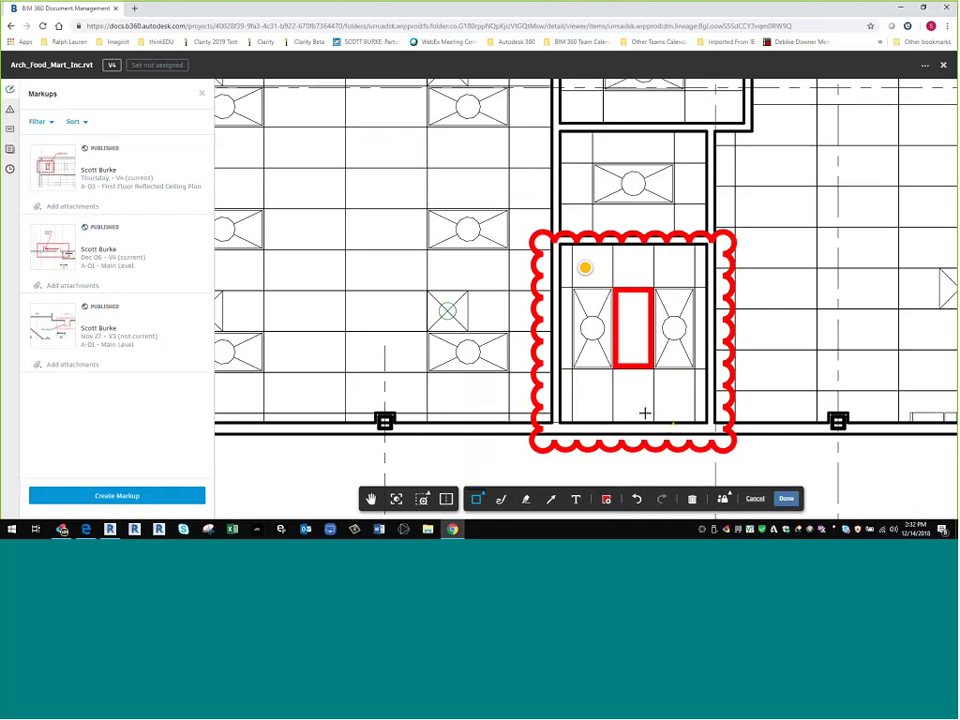
# - Draw an arrow at the rectangle and give it the thinnest line weight
pyautogui.click(550, 499)
pyautogui.moveTo(838, 207)
pyautogui.mouseDown()
pyautogui.moveTo(718, 294)
pyautogui.moveTo(636, 328)
pyautogui.mouseUp()
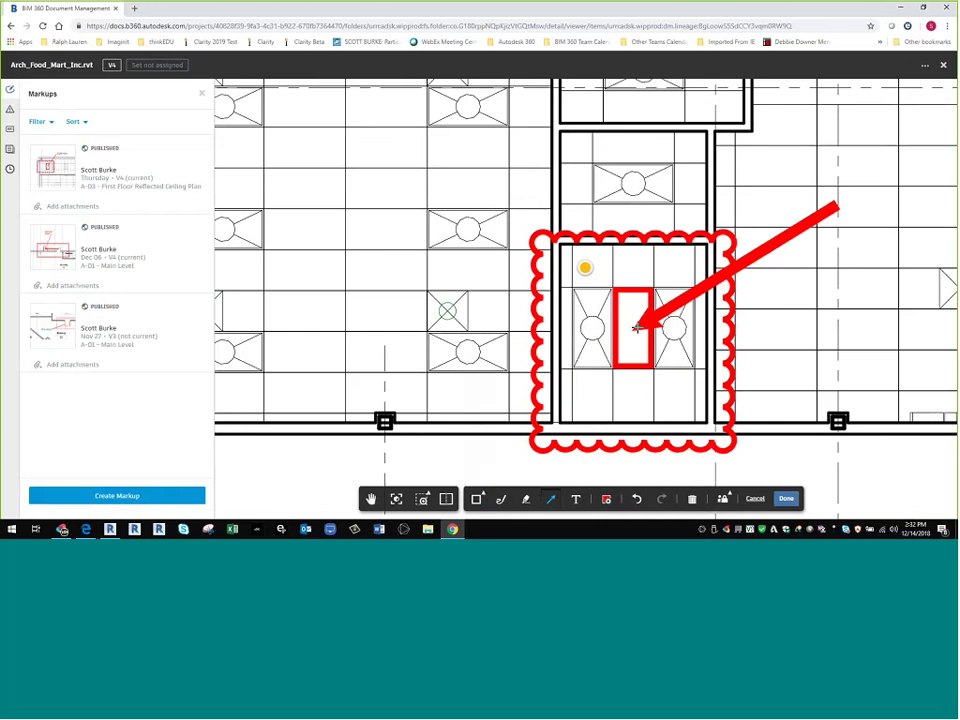
pyautogui.click(605, 499)
pyautogui.click(571, 417)
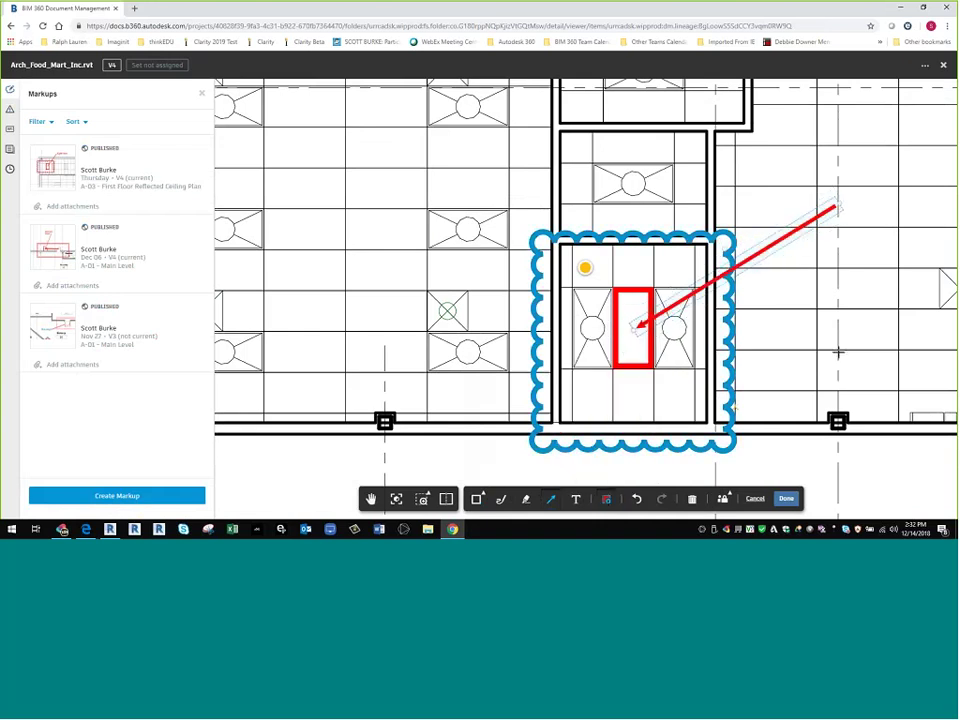
pyautogui.moveTo(810, 304)
pyautogui.mouseDown(button='middle')
pyautogui.moveTo(779, 293)
pyautogui.moveTo(570, 380)
pyautogui.mouseUp(button='middle')
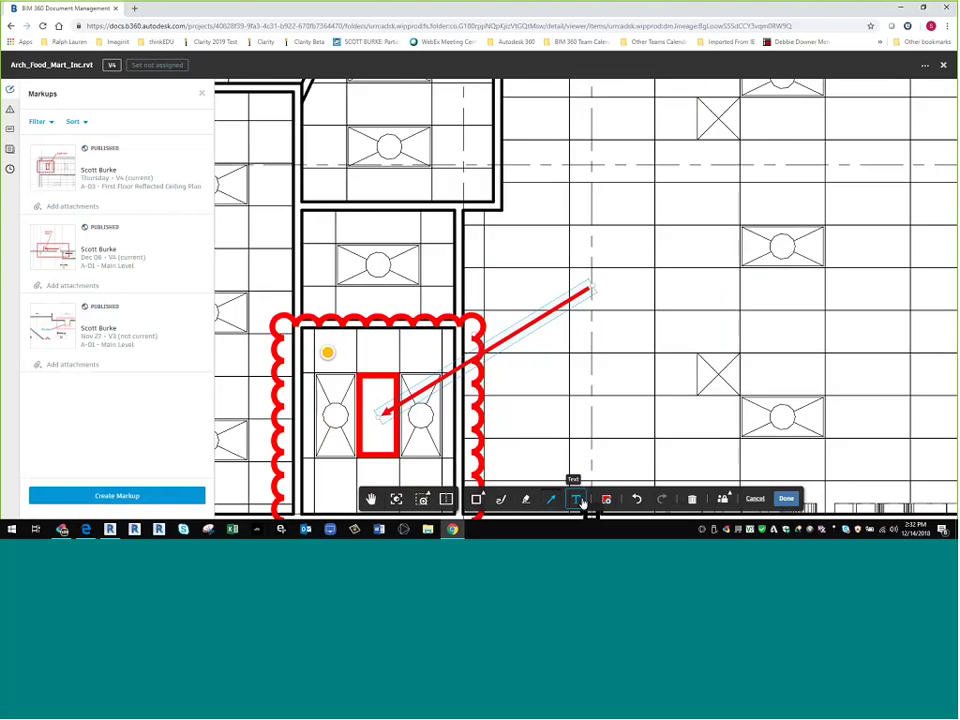
# - Add a text note reading 'Need only one light' near the arrow's tail
pyautogui.click(606, 499)
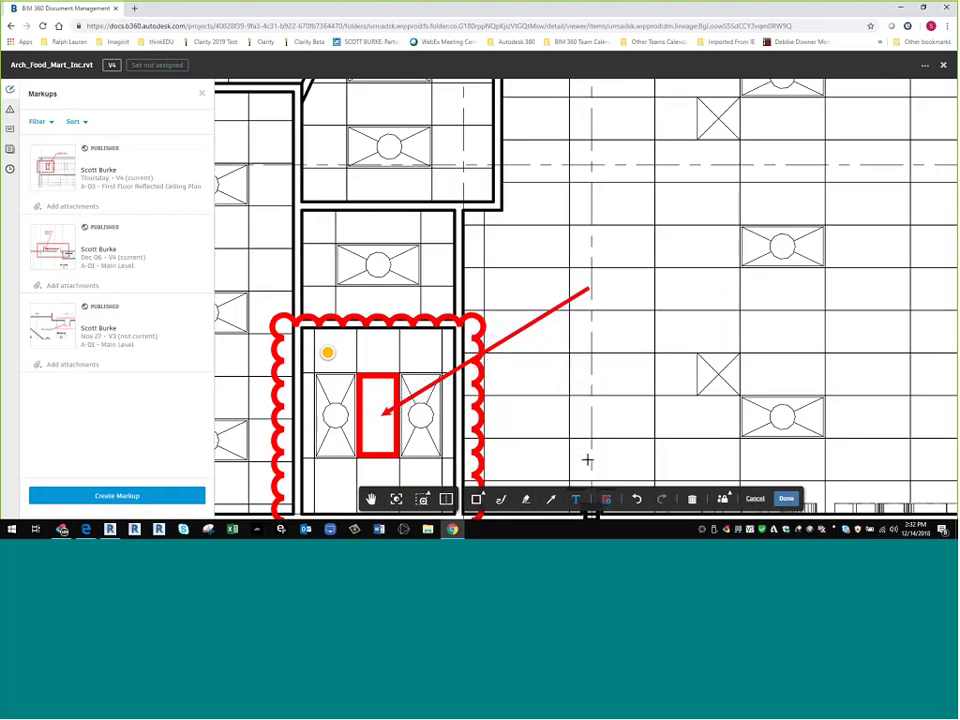
pyautogui.click(611, 286)
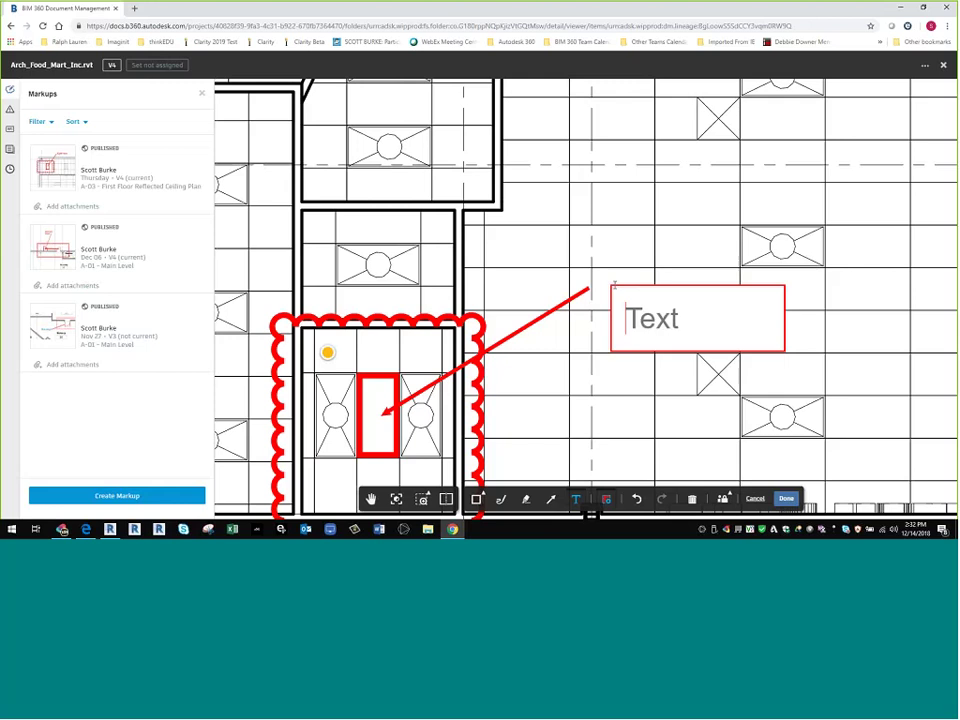
pyautogui.write('Ned')
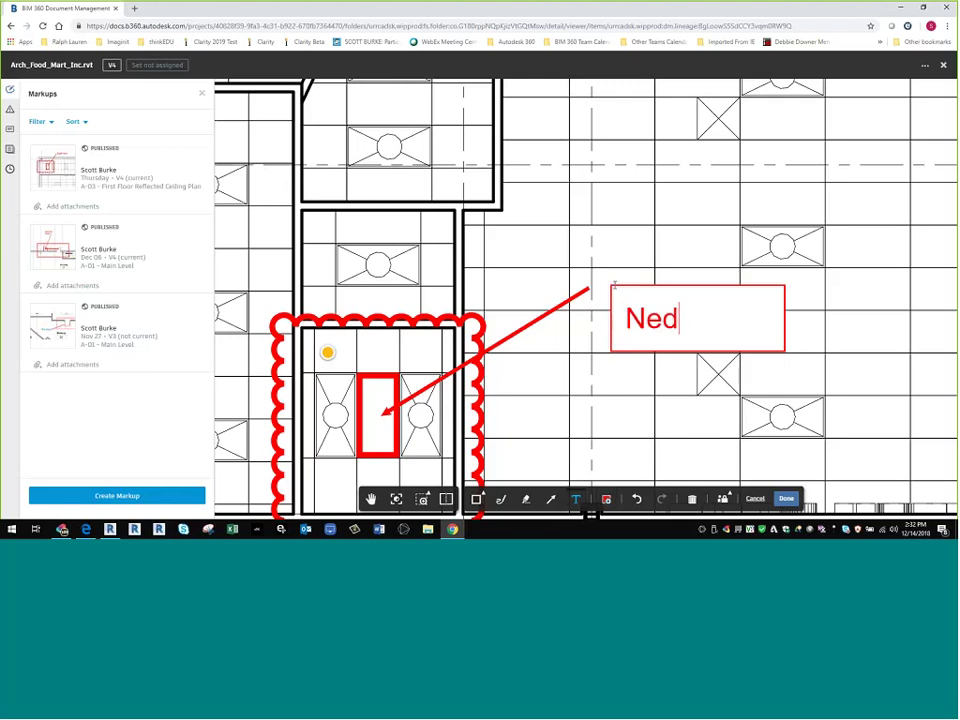
pyautogui.press('BackSpace')
pyautogui.write('ed onl')
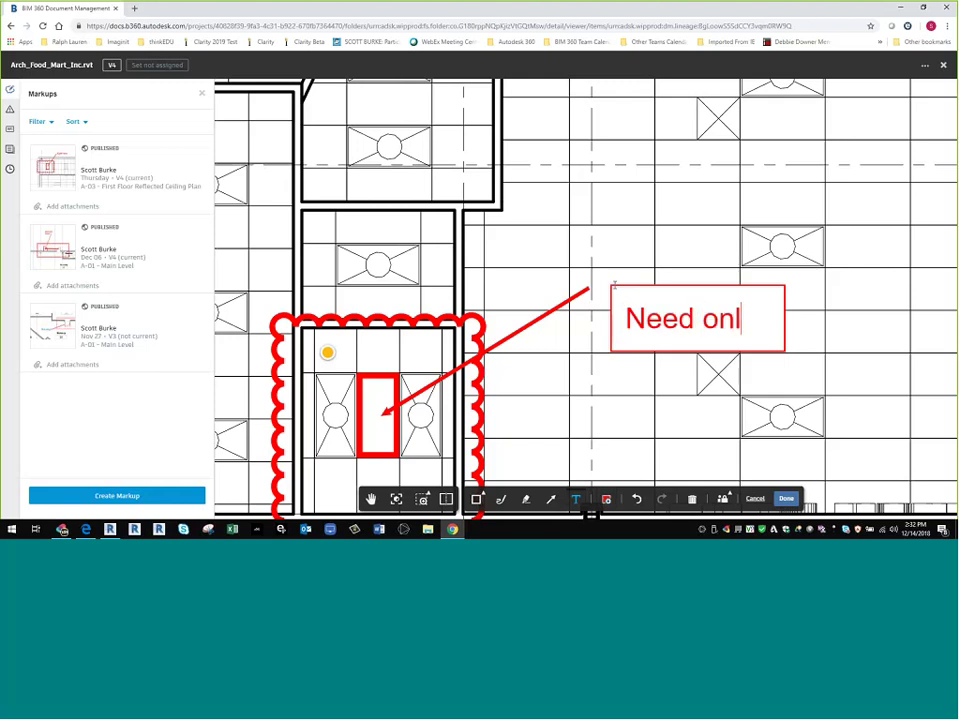
pyautogui.write('y one l')
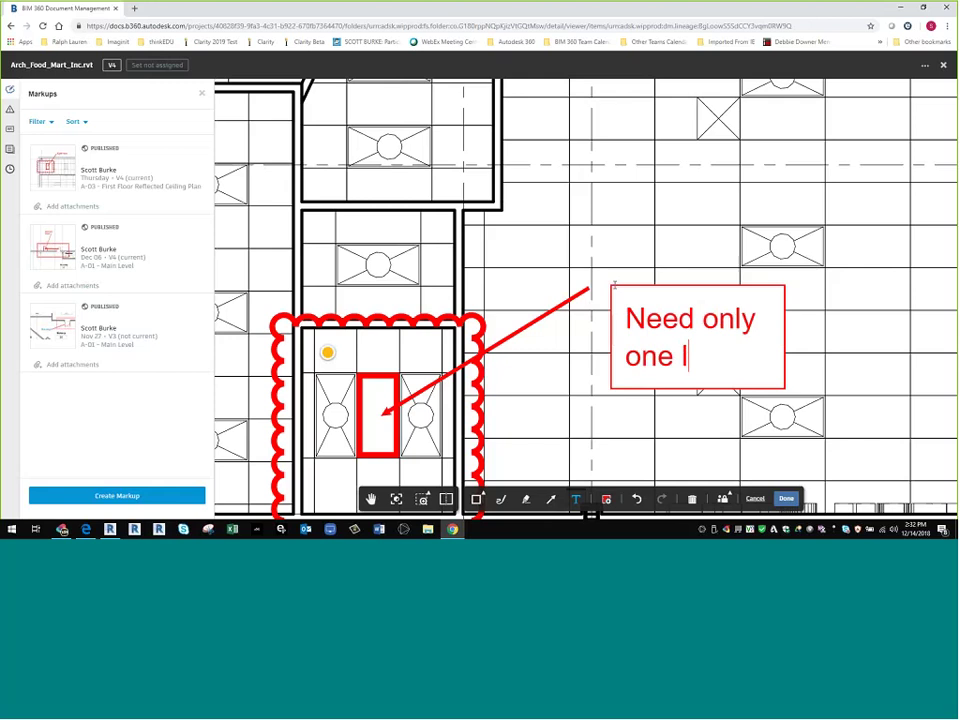
pyautogui.write('ight')
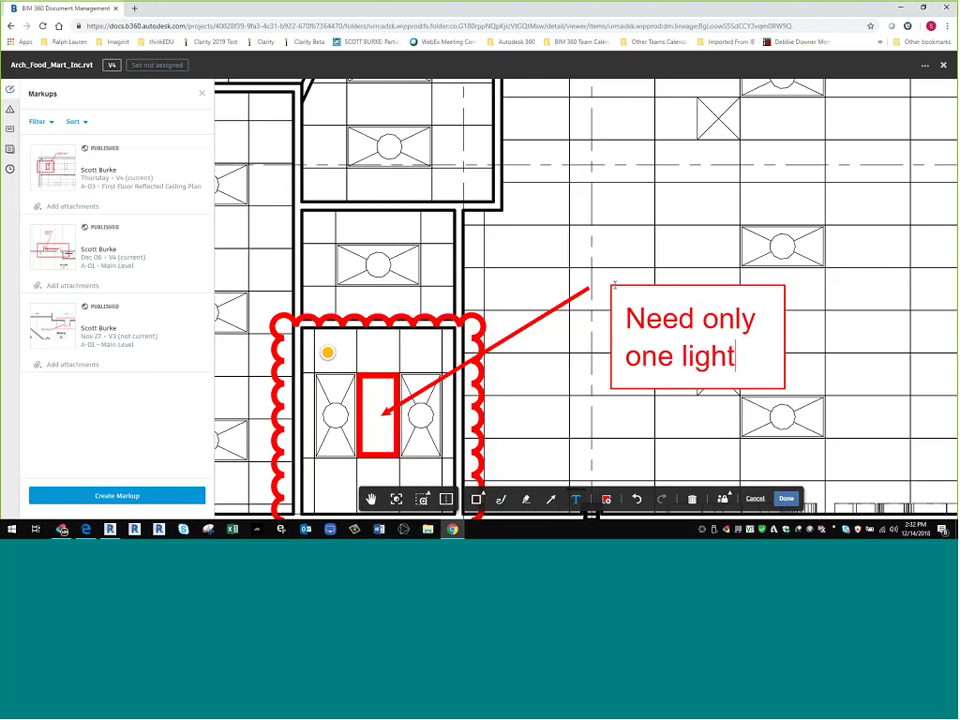
pyautogui.click(853, 339)
# - Remove the note's border and background and position it at the arrow's tail
pyautogui.click(741, 289)
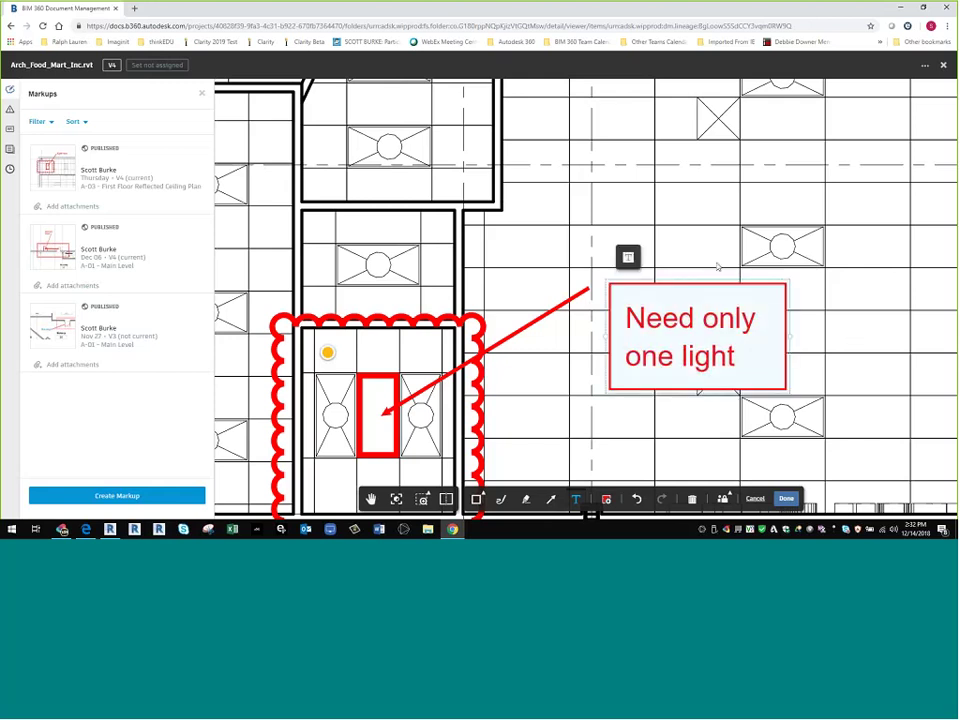
pyautogui.moveTo(750, 306); pyautogui.dragTo(721, 247)
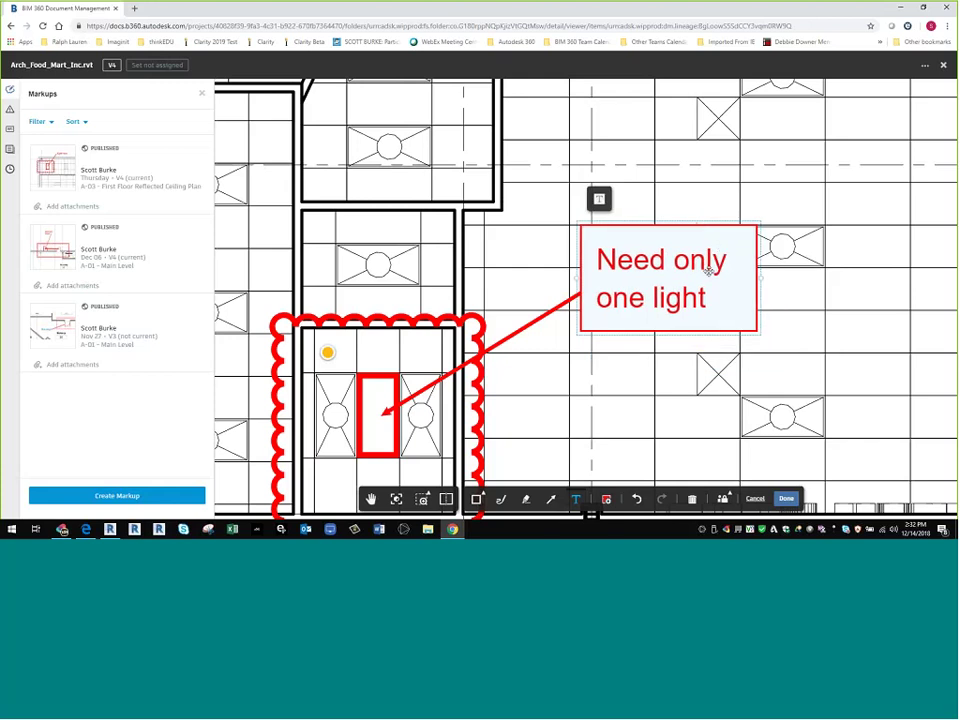
pyautogui.click(599, 201)
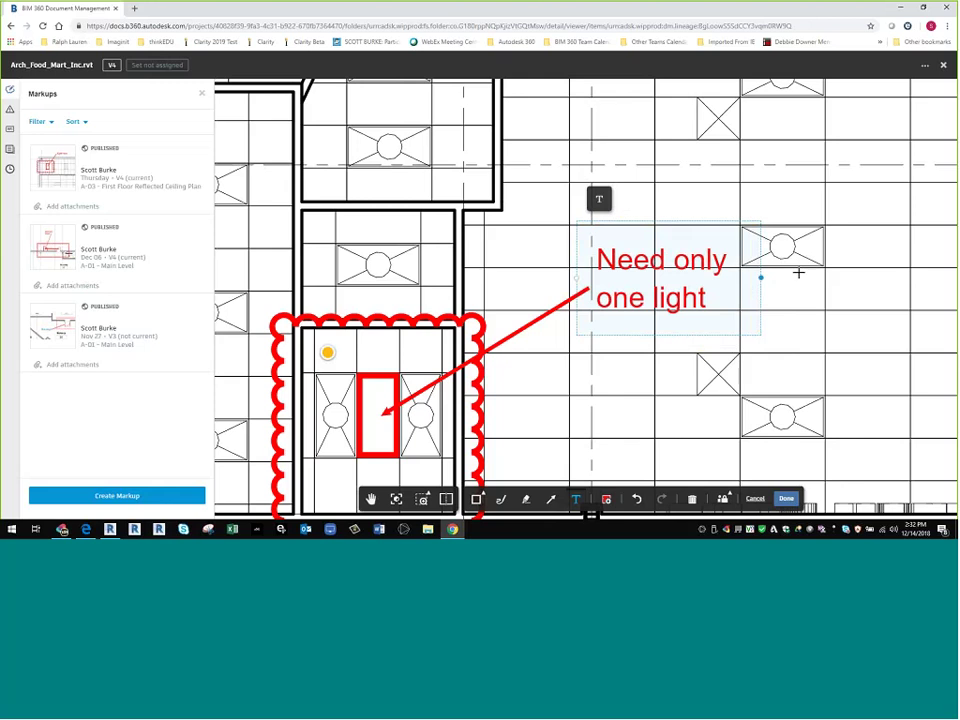
pyautogui.click(798, 285)
pyautogui.click(697, 279)
pyautogui.moveTo(643, 277); pyautogui.dragTo(657, 286)
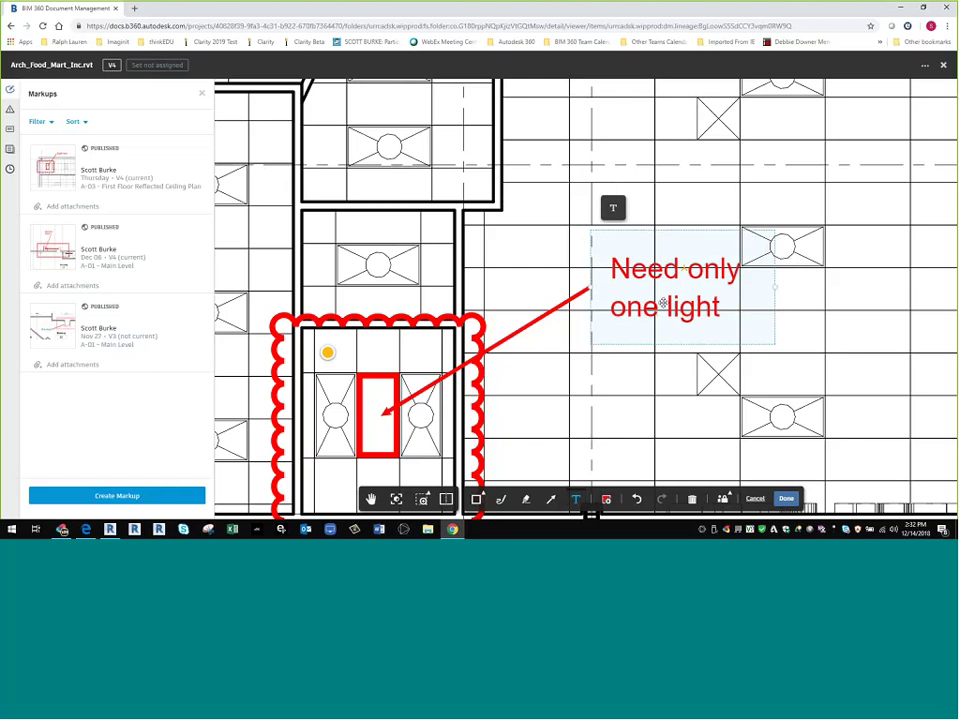
pyautogui.moveTo(663, 303); pyautogui.dragTo(644, 299)
pyautogui.click(775, 342)
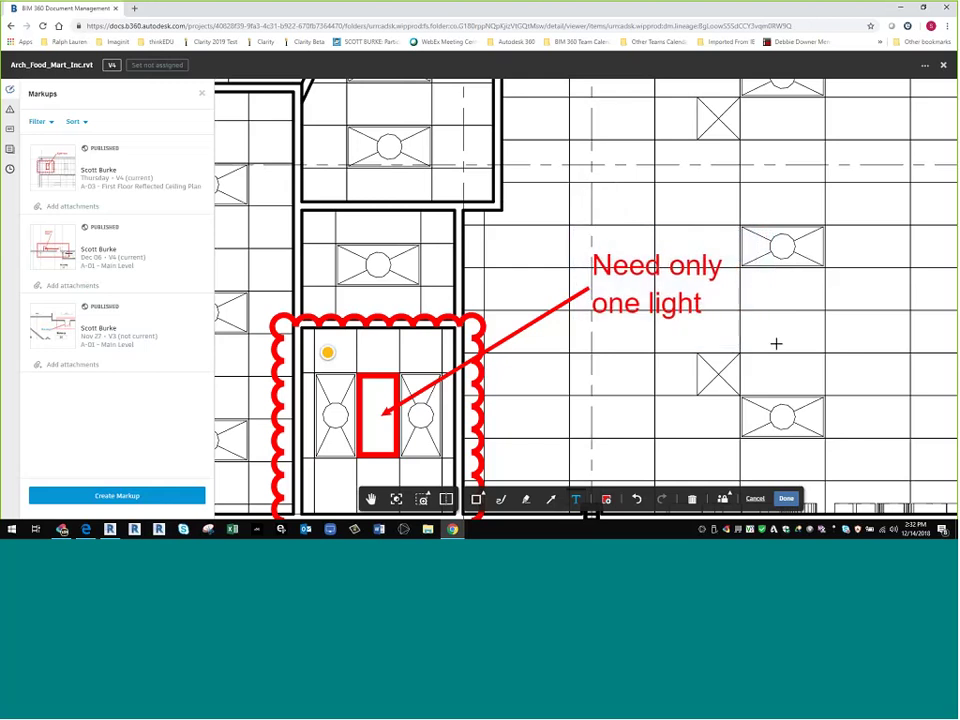
# - Zoom out, switch the markup from Private to Published, save it, and close the viewer
pyautogui.scroll(-1, 711, 333)
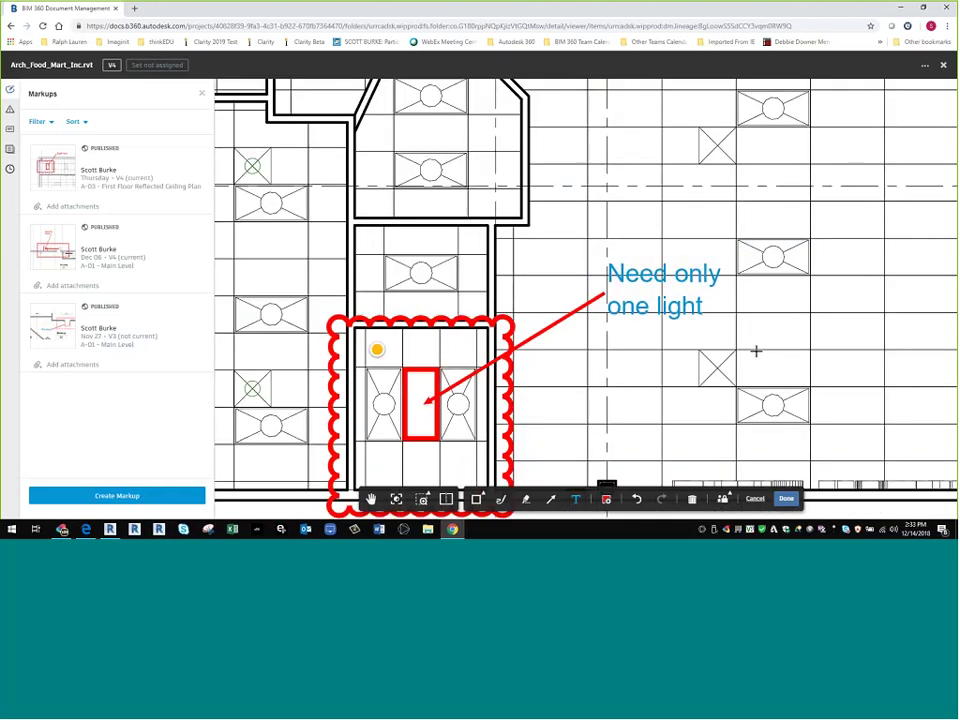
pyautogui.scroll(-3, 634, 257)
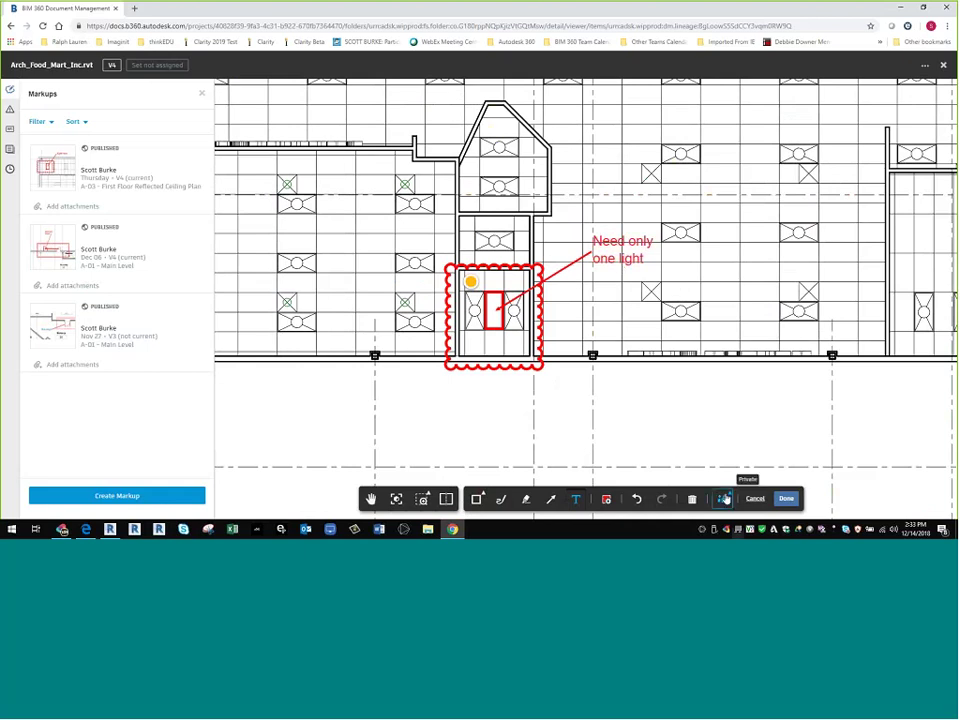
pyautogui.click(727, 498)
pyautogui.click(722, 471)
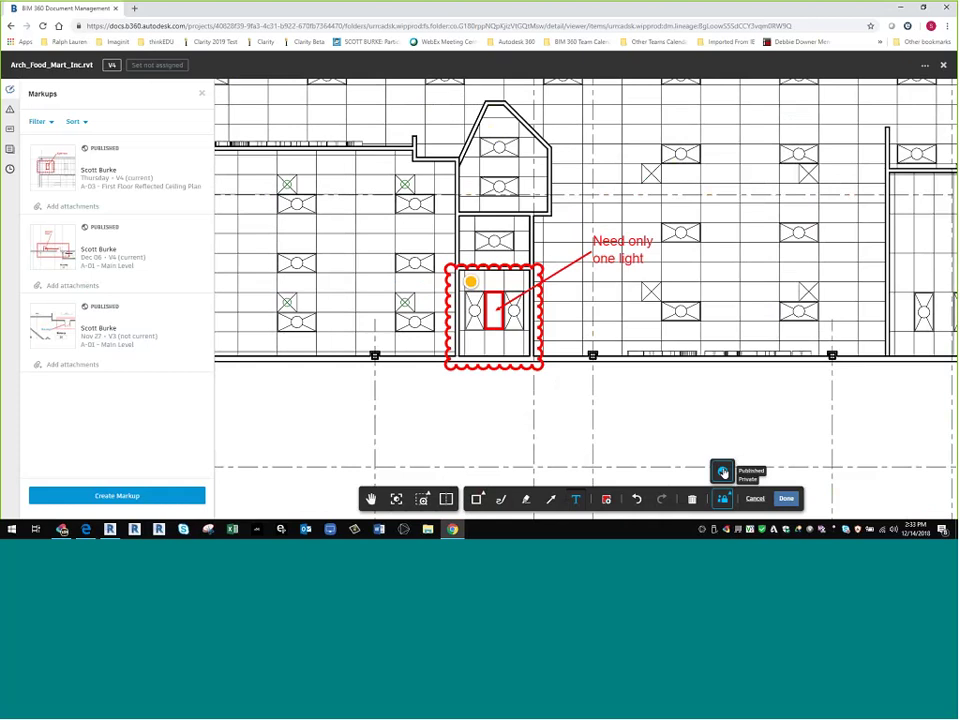
pyautogui.click(786, 498)
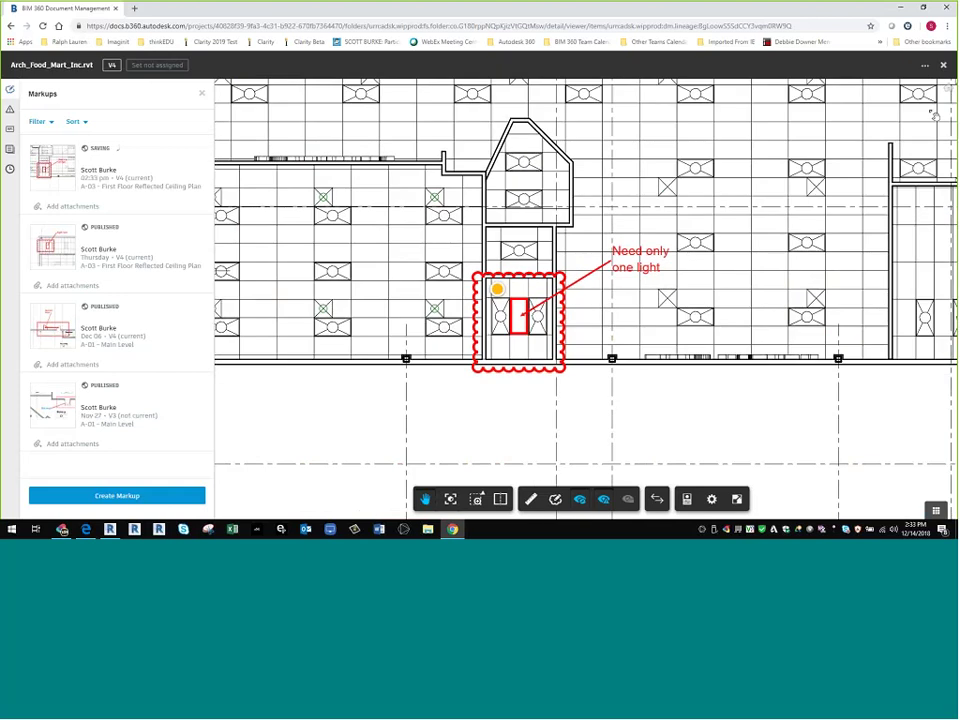
pyautogui.click(942, 64)
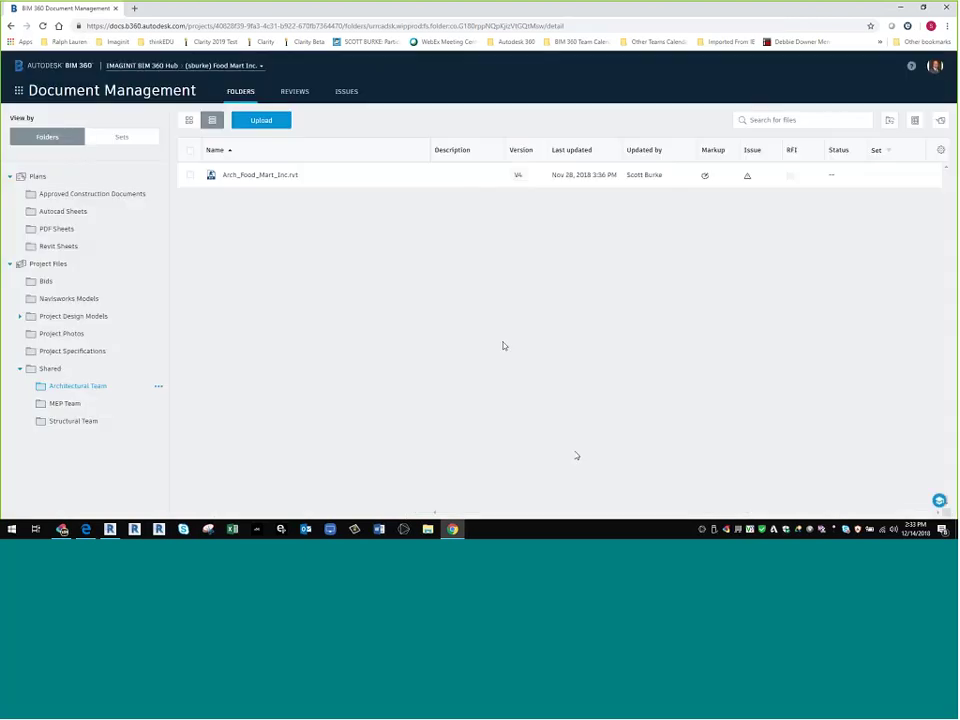
# - In the Issues list, open issue #27 and its linked Arch_Food_Mart_Inc.rvt model
pyautogui.click(347, 92)
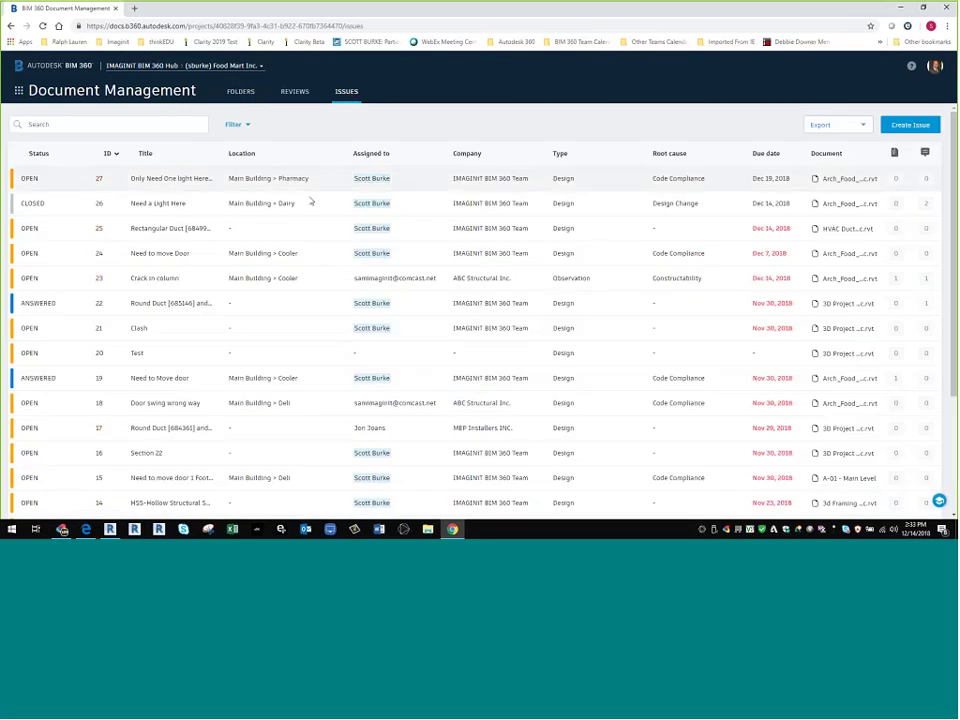
pyautogui.scroll(-1, 390, 299)
pyautogui.scroll(-3, 385, 293)
pyautogui.scroll(4, 374, 286)
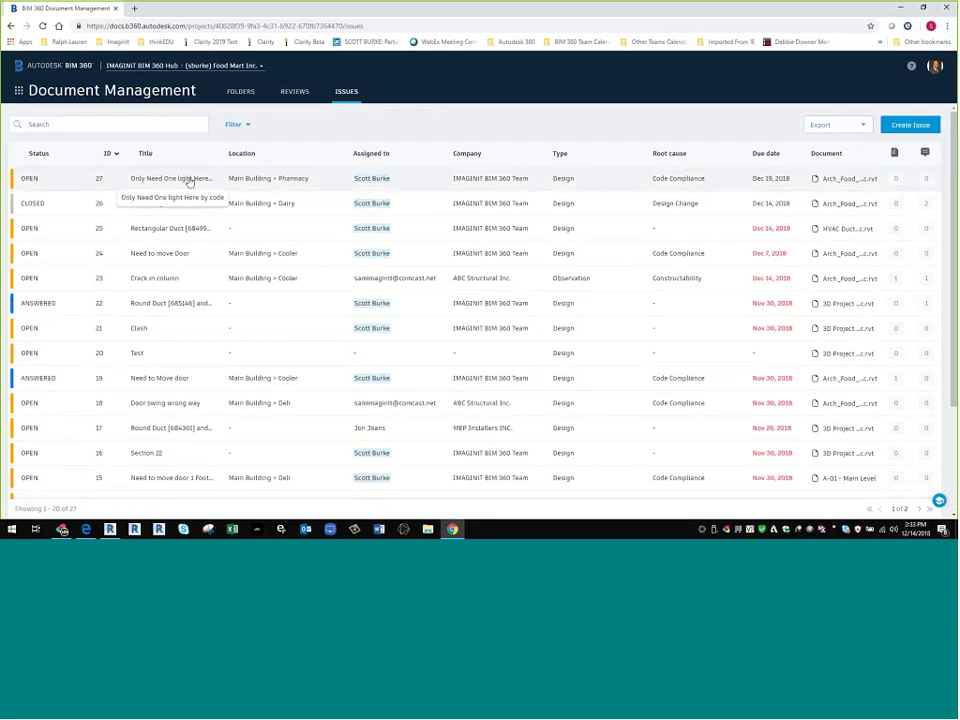
pyautogui.click(189, 181)
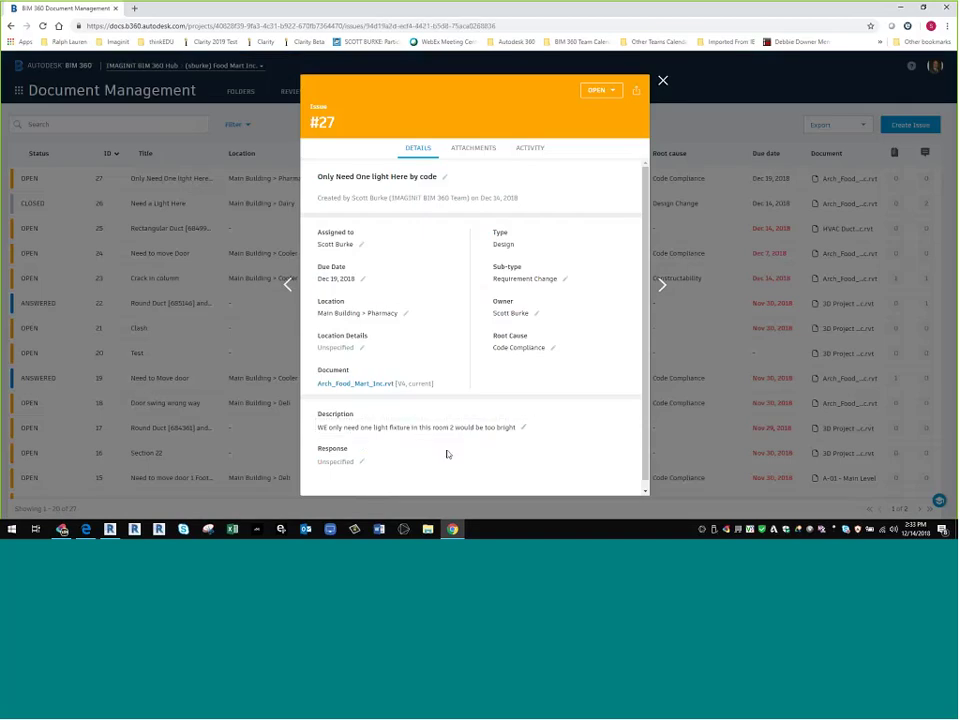
pyautogui.click(347, 366)
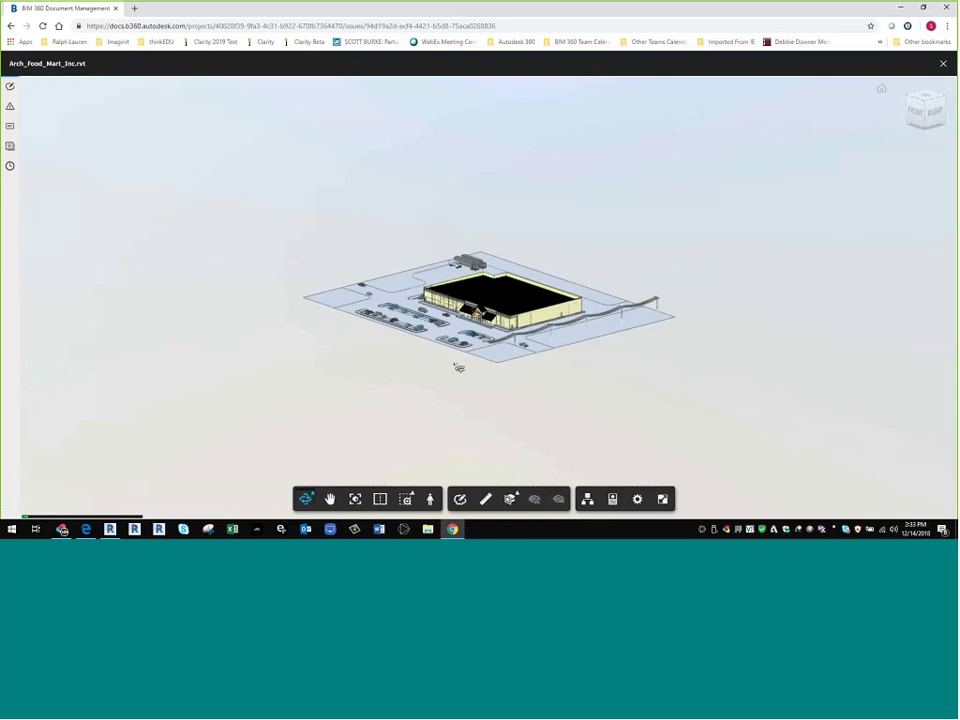
# - Show the model's issues panel and frame the #27 cloud with its 'Need only one light' note
pyautogui.moveTo(456, 379); pyautogui.dragTo(287, 117)
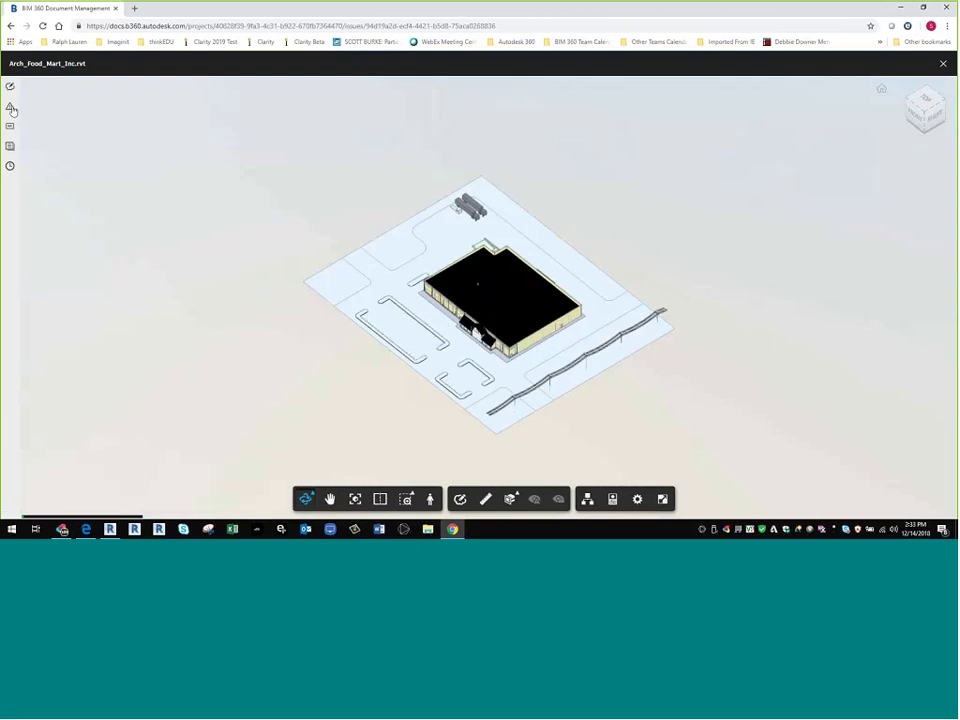
pyautogui.click(10, 106)
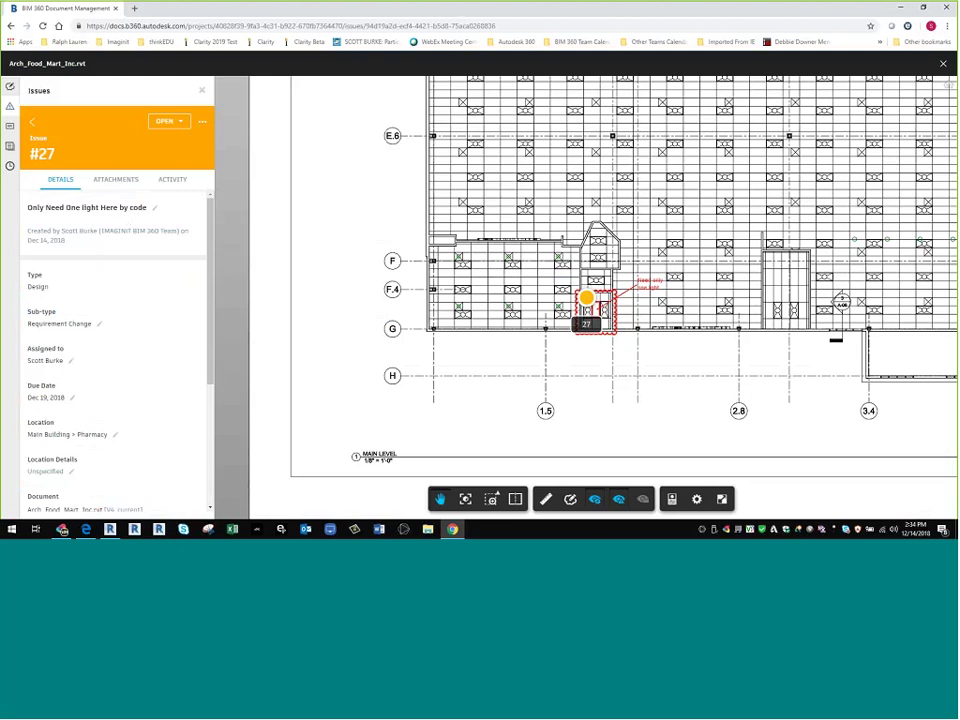
pyautogui.scroll(5, 612, 294)
pyautogui.moveTo(612, 294); pyautogui.dragTo(542, 251)
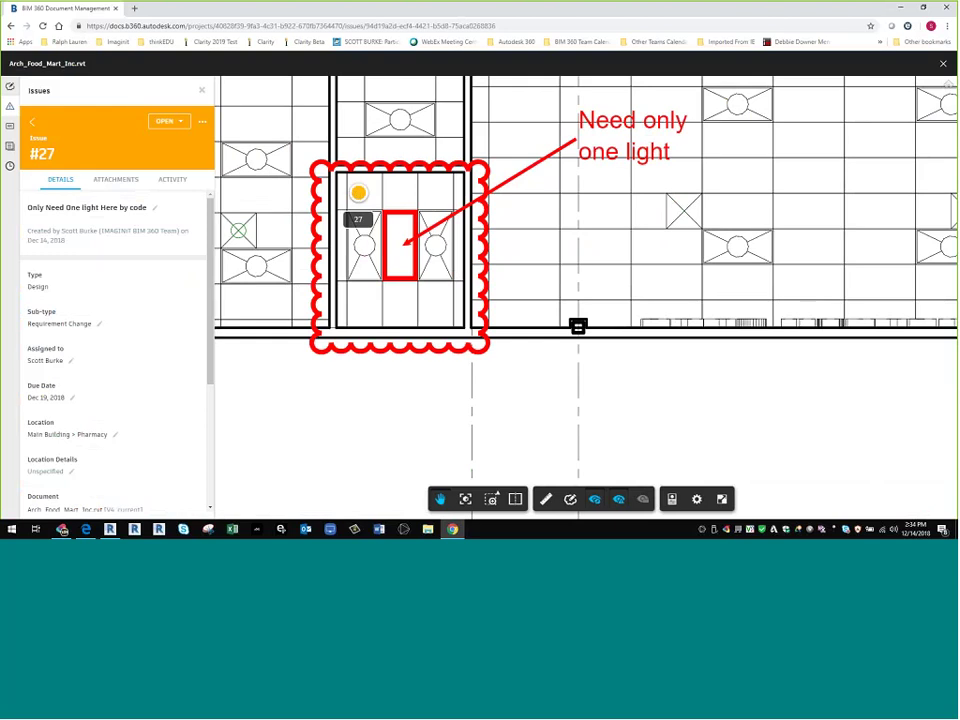
pyautogui.scroll(-3, 146, 249)
pyautogui.scroll(3, 146, 249)
pyautogui.click(118, 181)
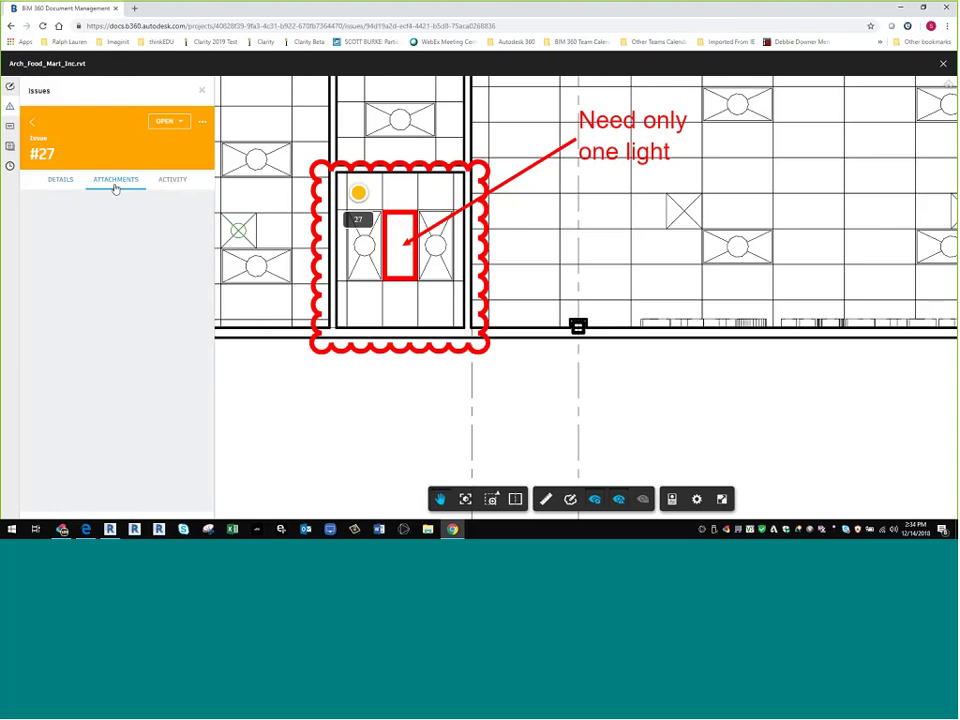
pyautogui.click(122, 329)
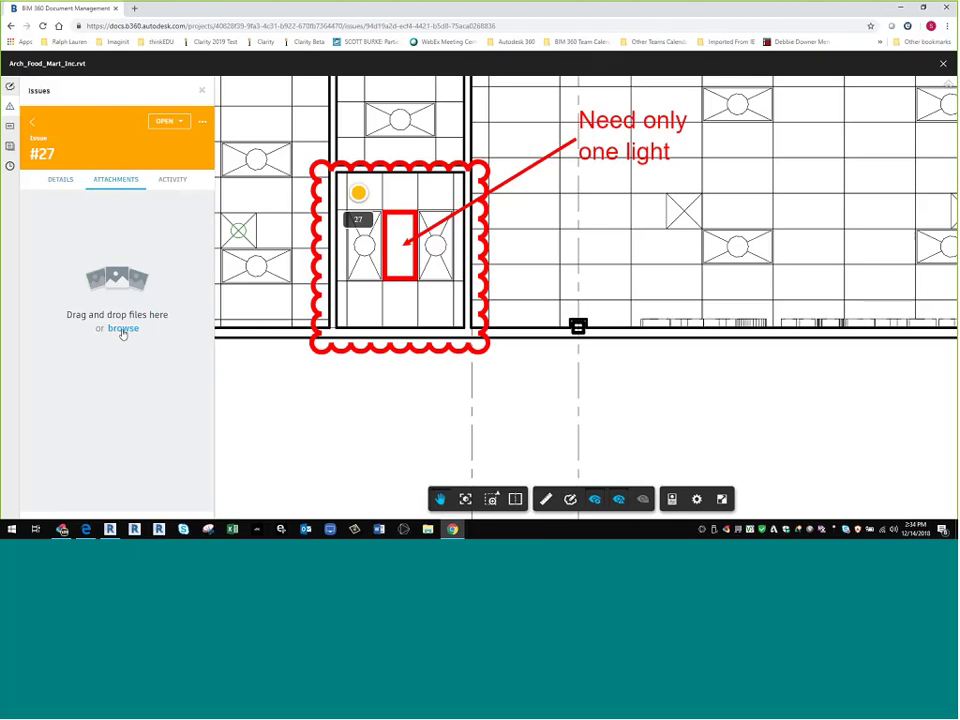
pyautogui.click(122, 329)
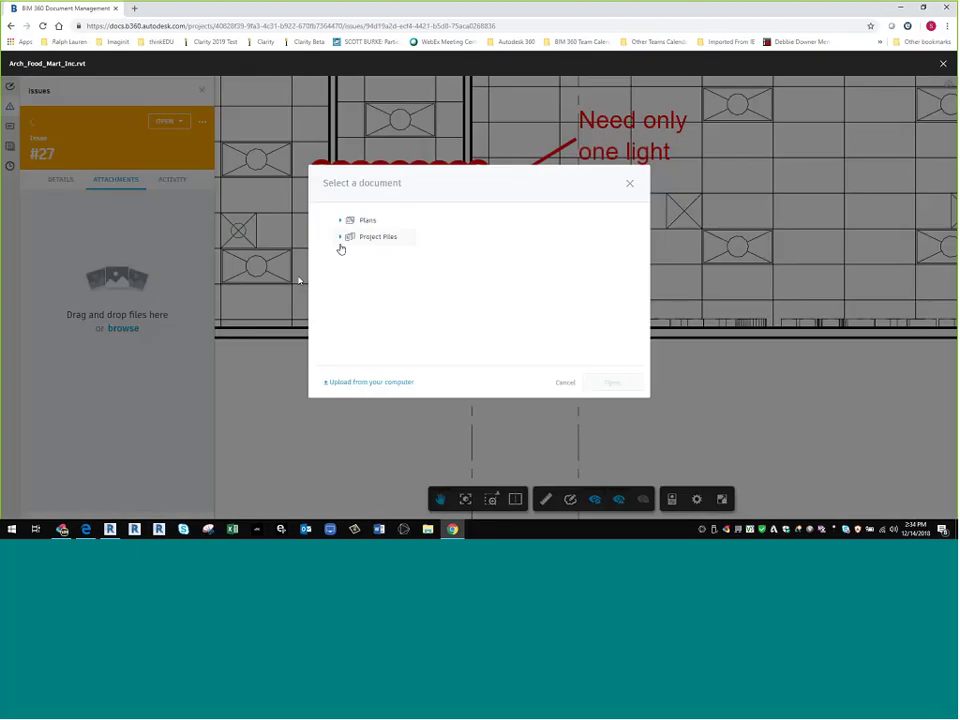
pyautogui.click(340, 237)
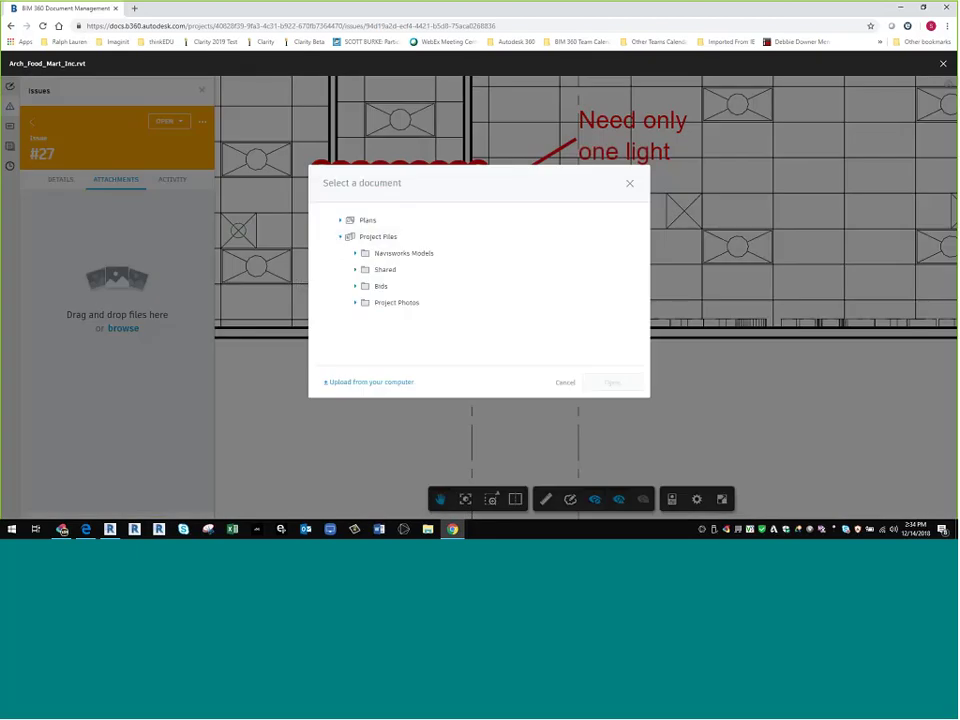
pyautogui.click(356, 303)
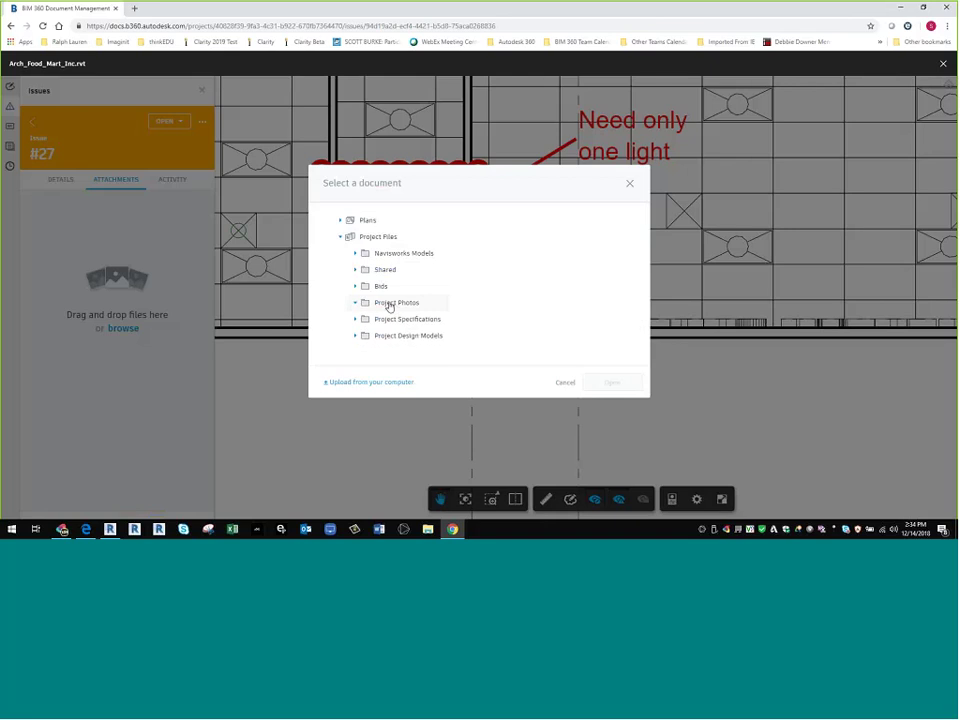
pyautogui.click(564, 382)
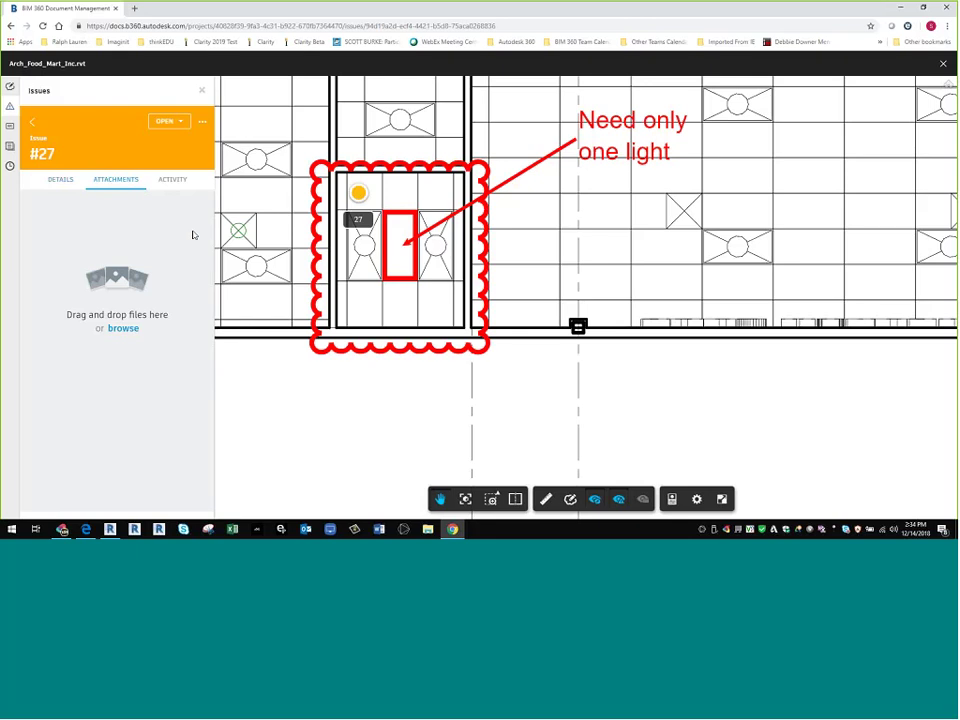
pyautogui.click(60, 179)
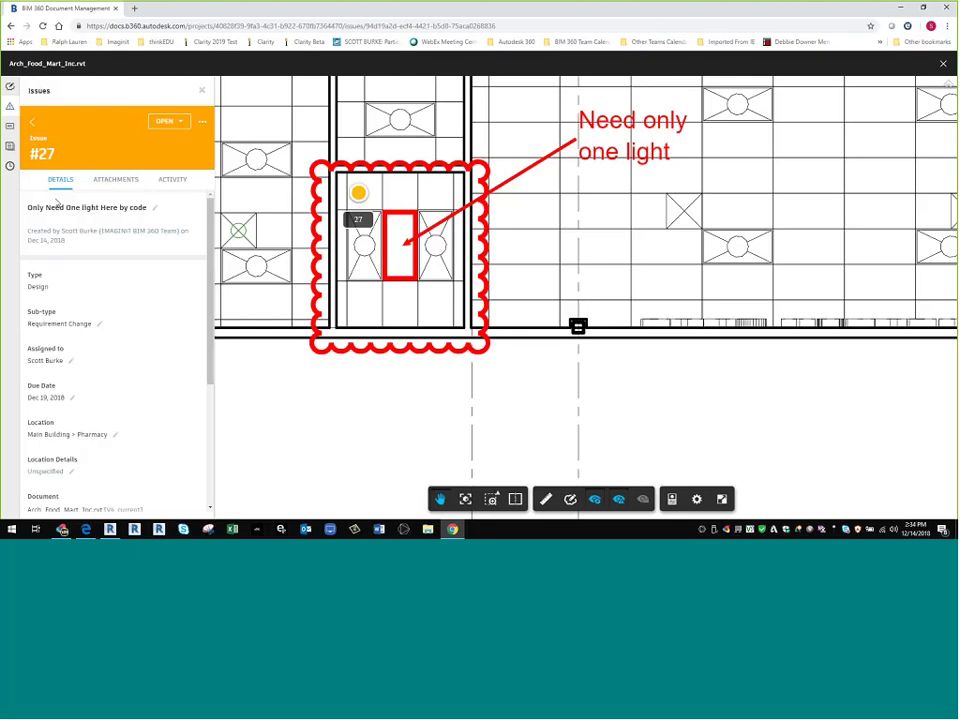
# - Change issue #27's status to Answered, keeping the current assignee
pyautogui.click(163, 121)
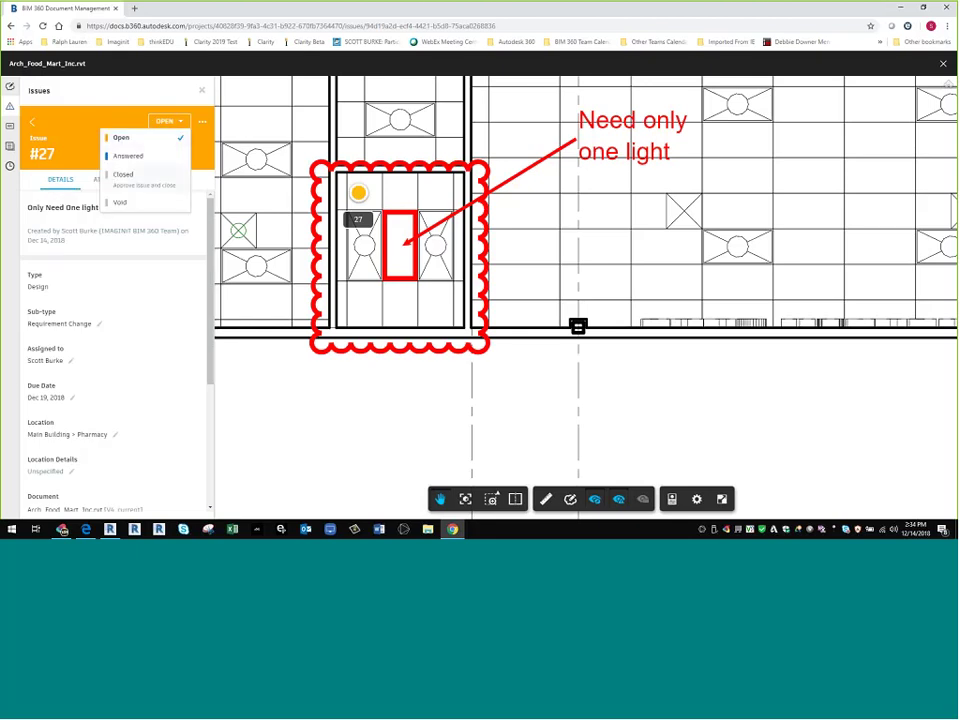
pyautogui.click(137, 156)
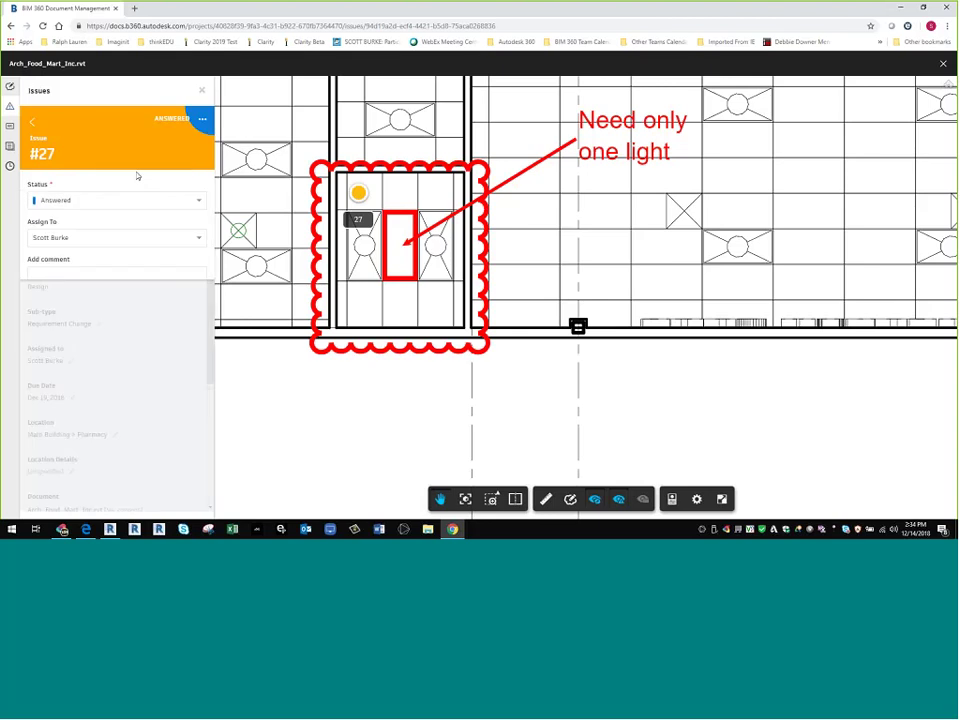
pyautogui.click(93, 240)
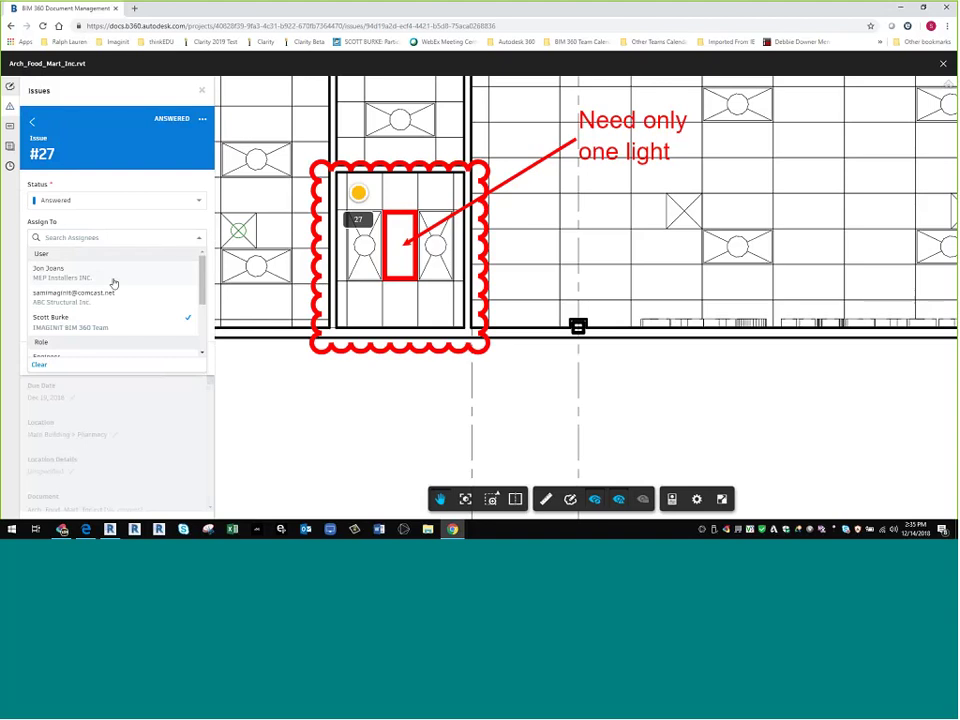
pyautogui.click(88, 224)
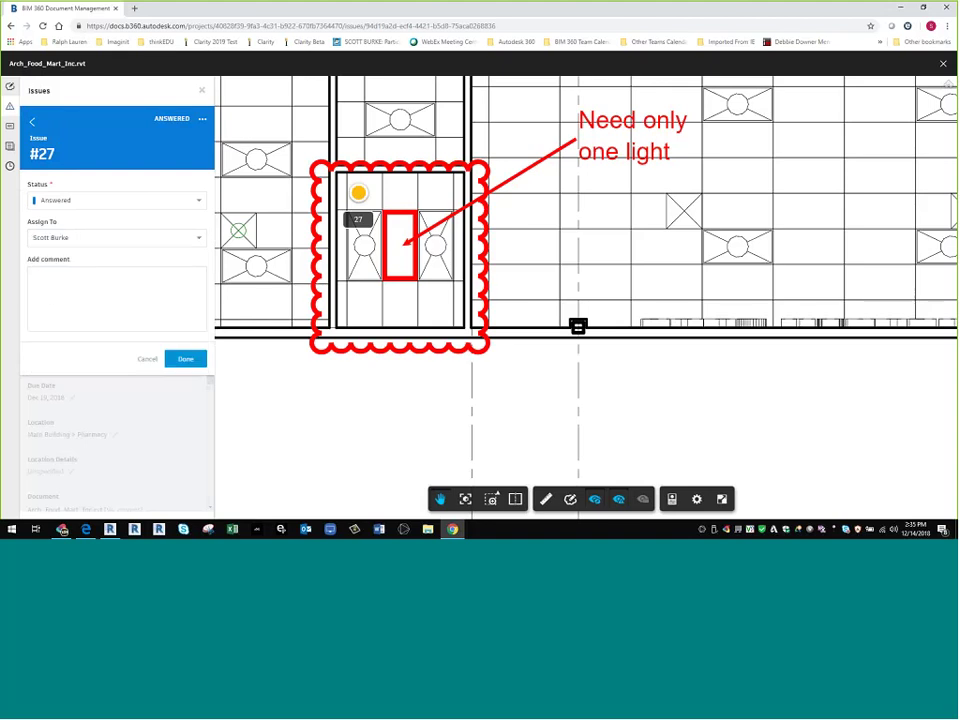
# - Add the comment 'All set we changed it' and save the issue
pyautogui.click(51, 296)
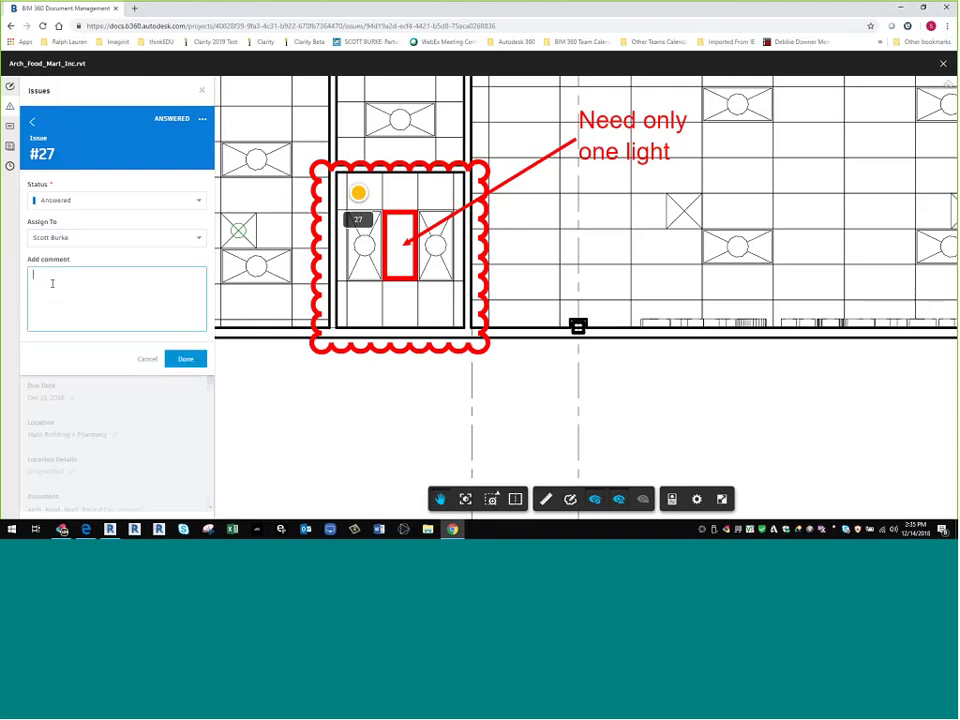
pyautogui.write('All set we changed it')
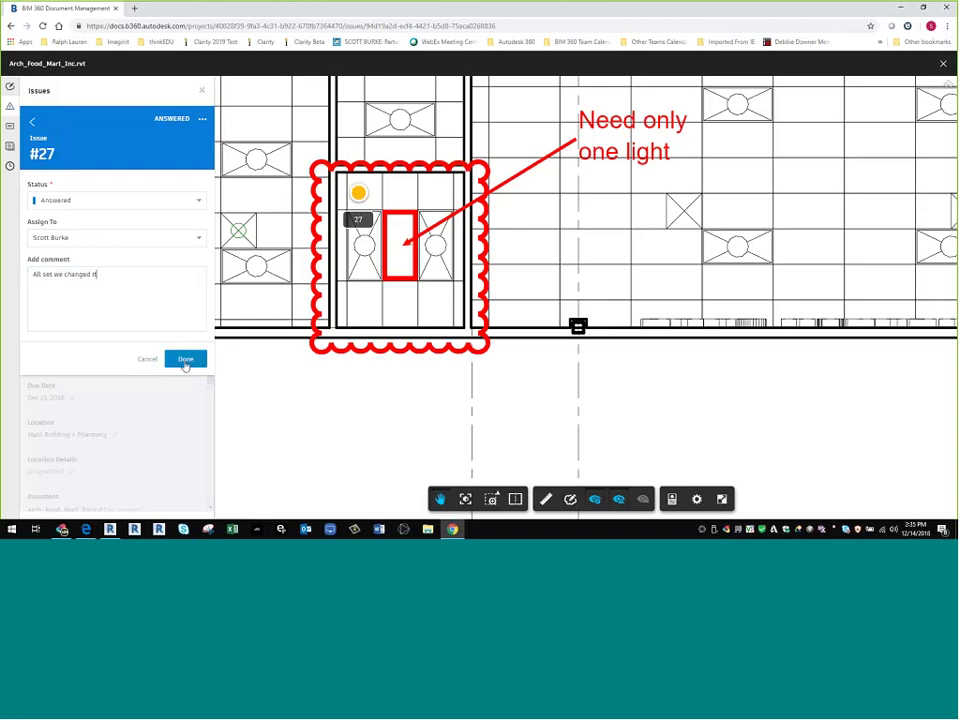
pyautogui.click(186, 359)
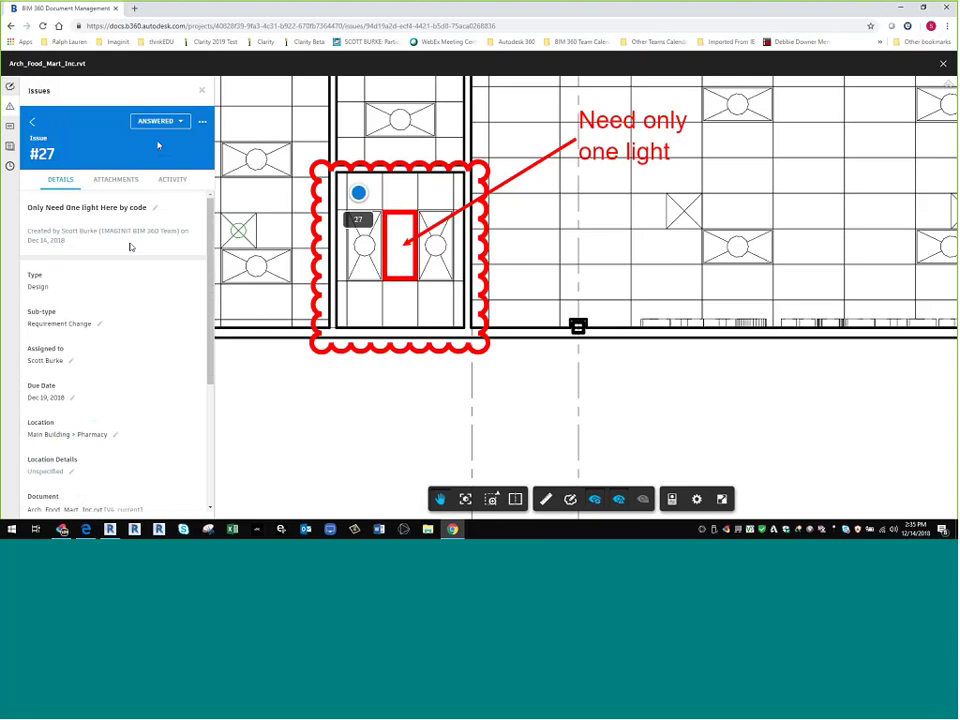
pyautogui.scroll(-3, 129, 244)
# - Check the ANSWERED status list without changing it, then go back to the model's issues list
pyautogui.click(158, 121)
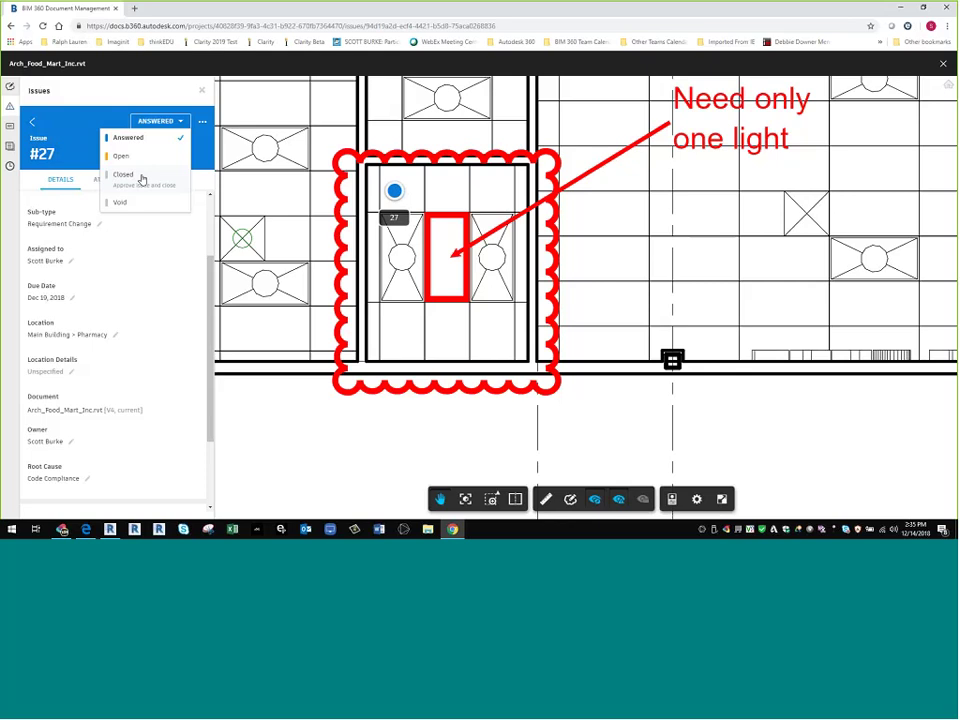
pyautogui.click(142, 179)
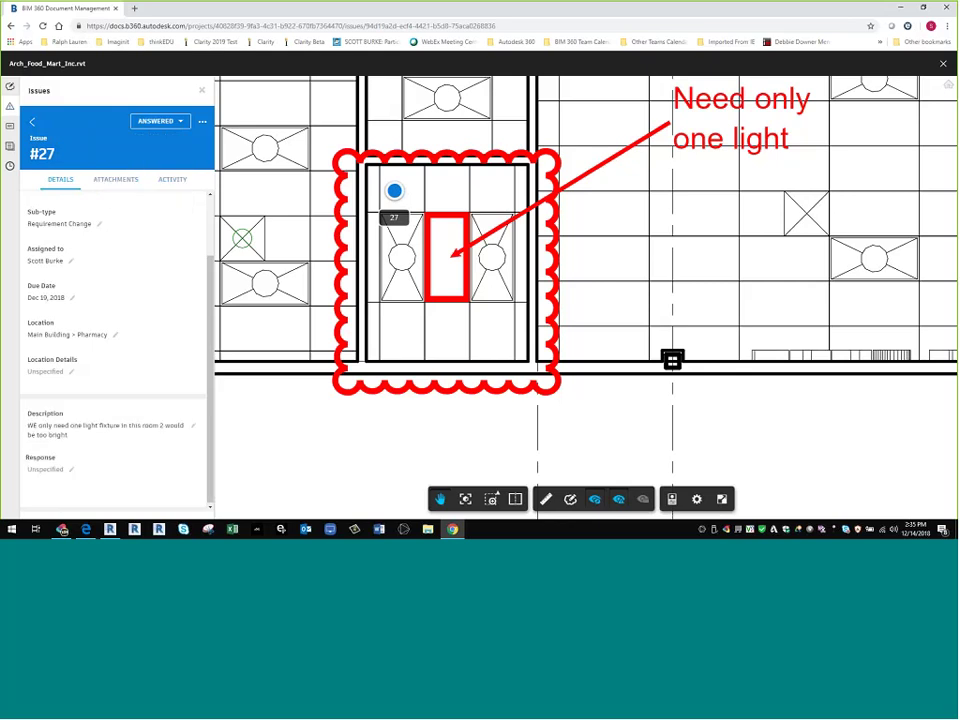
pyautogui.scroll(5, 161, 339)
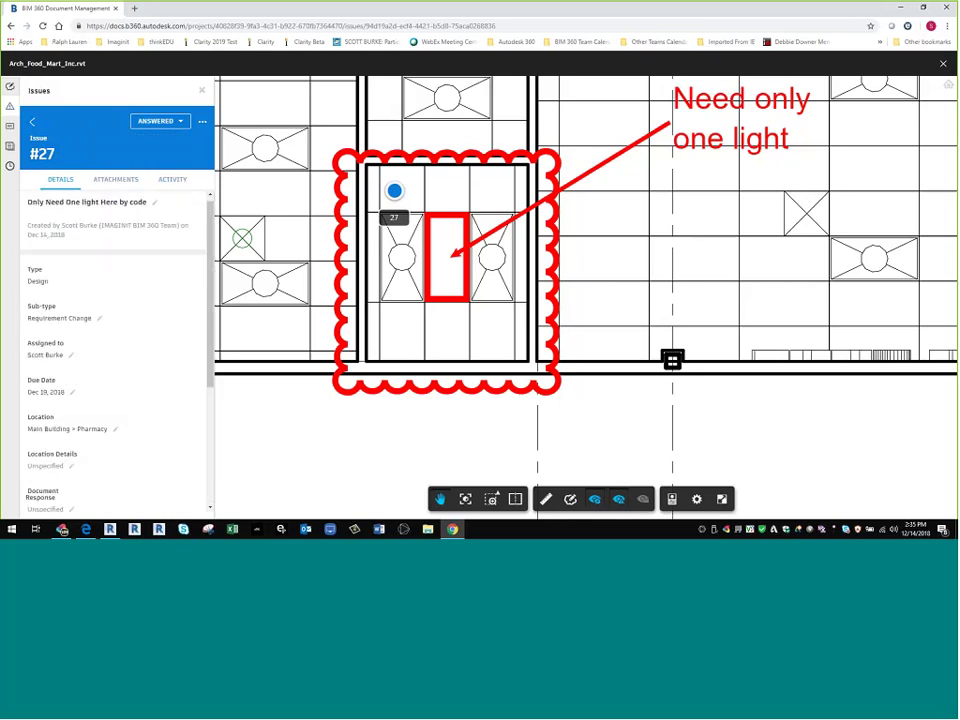
pyautogui.click(150, 121)
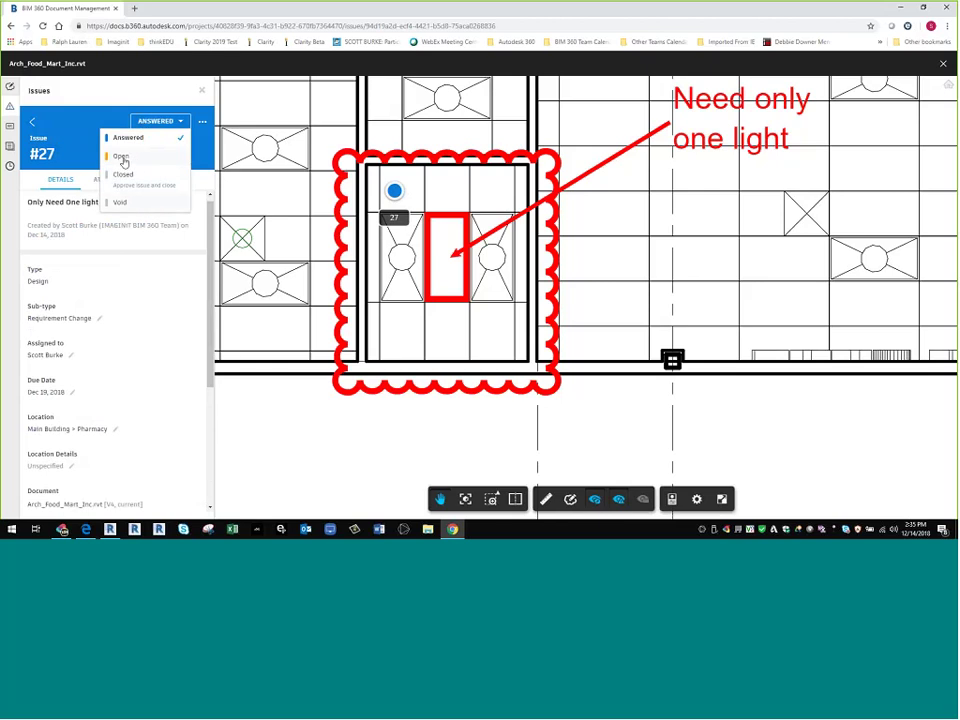
pyautogui.click(251, 381)
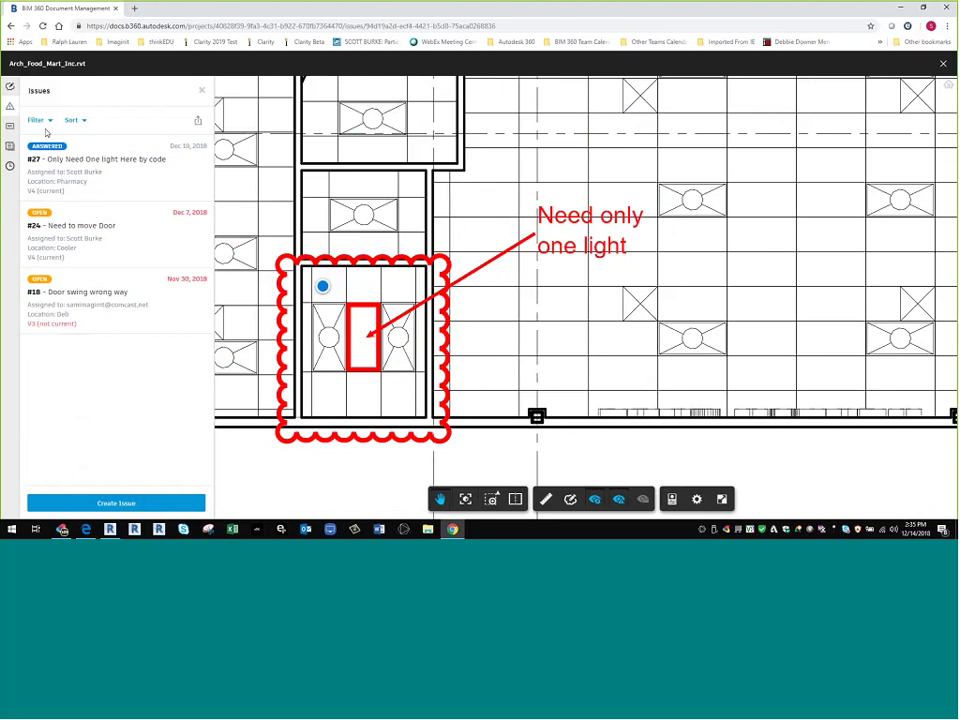
# - Open the 'Need only one light' markup for editing from the Markups panel
pyautogui.click(10, 126)
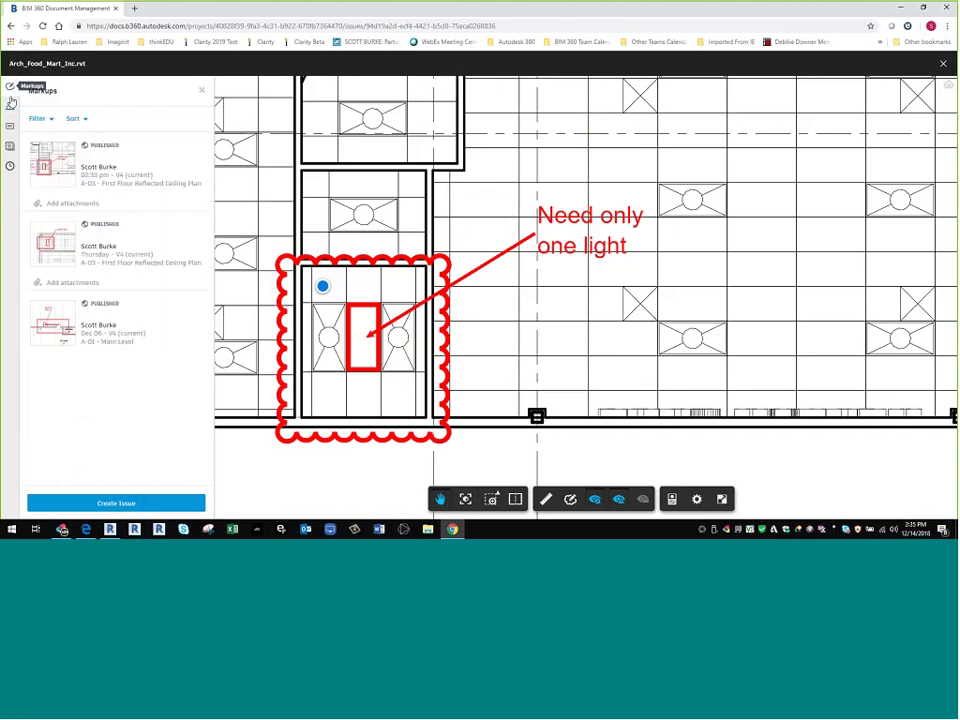
pyautogui.click(100, 158)
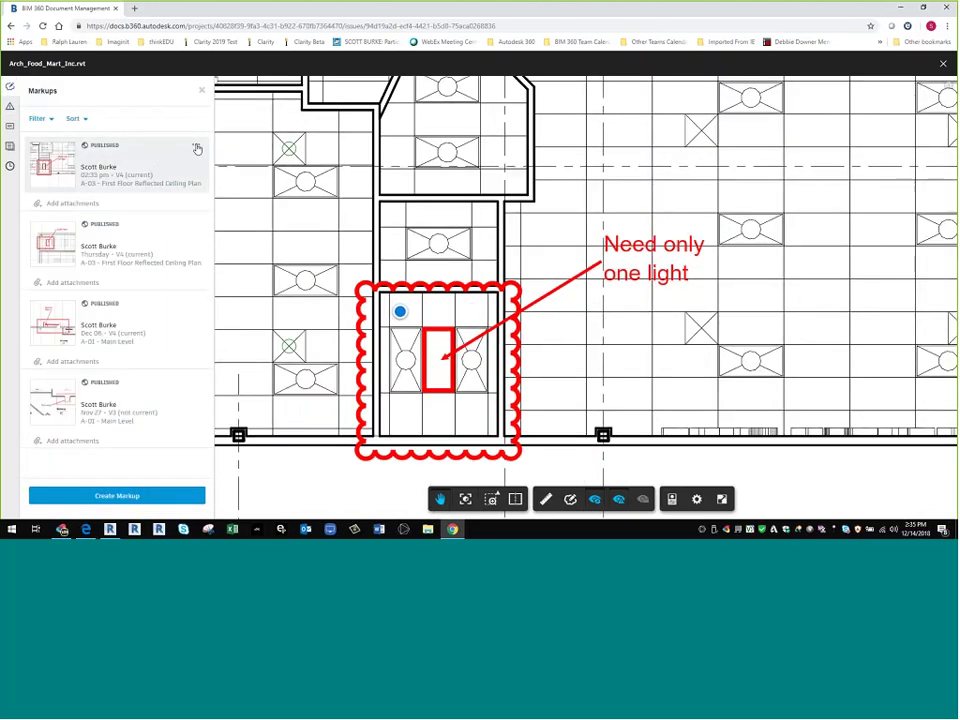
pyautogui.click(196, 146)
pyautogui.click(184, 158)
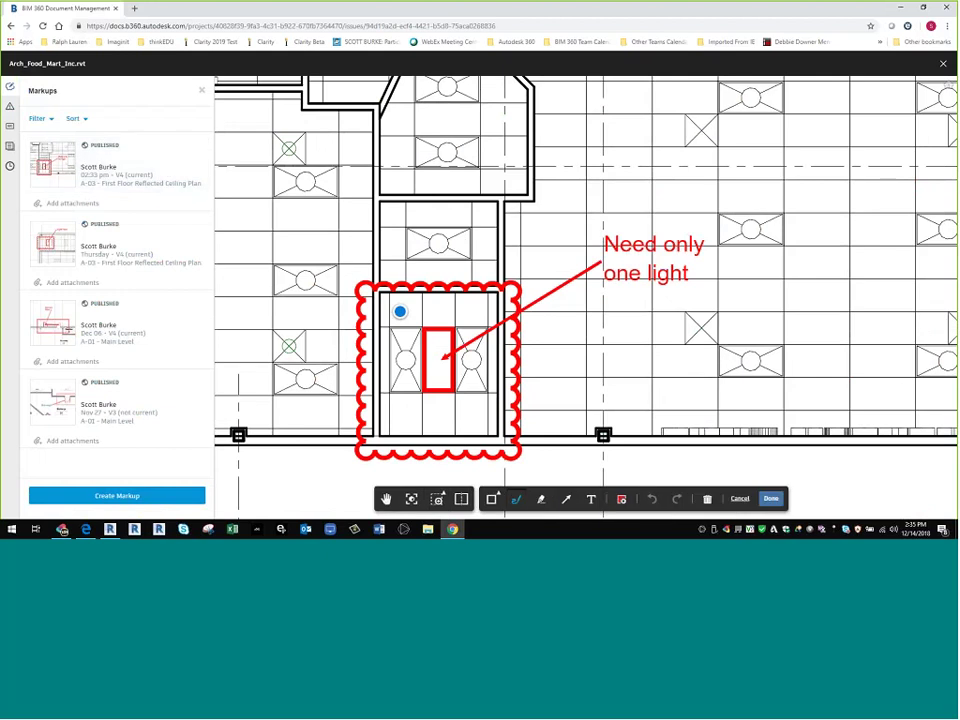
# - Highlight the note and light fixture in yellow and save the markup
pyautogui.click(541, 499)
pyautogui.moveTo(582, 232)
pyautogui.mouseDown()
pyautogui.moveTo(578, 272)
pyautogui.moveTo(515, 300)
pyautogui.moveTo(492, 345)
pyautogui.moveTo(486, 430)
pyautogui.moveTo(457, 440)
pyautogui.mouseUp()
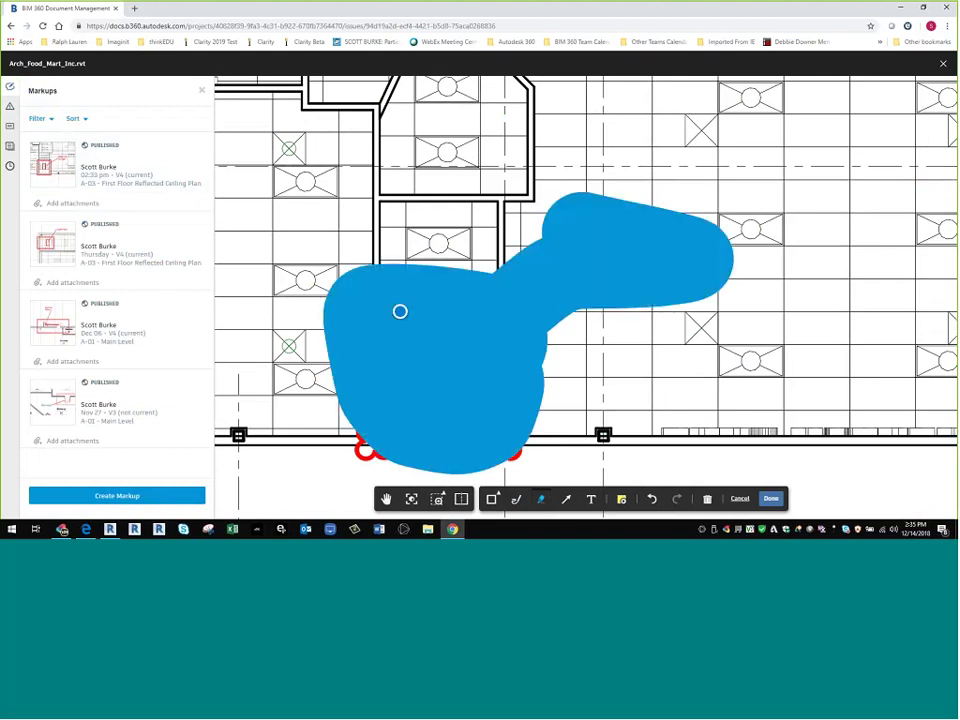
pyautogui.click(770, 499)
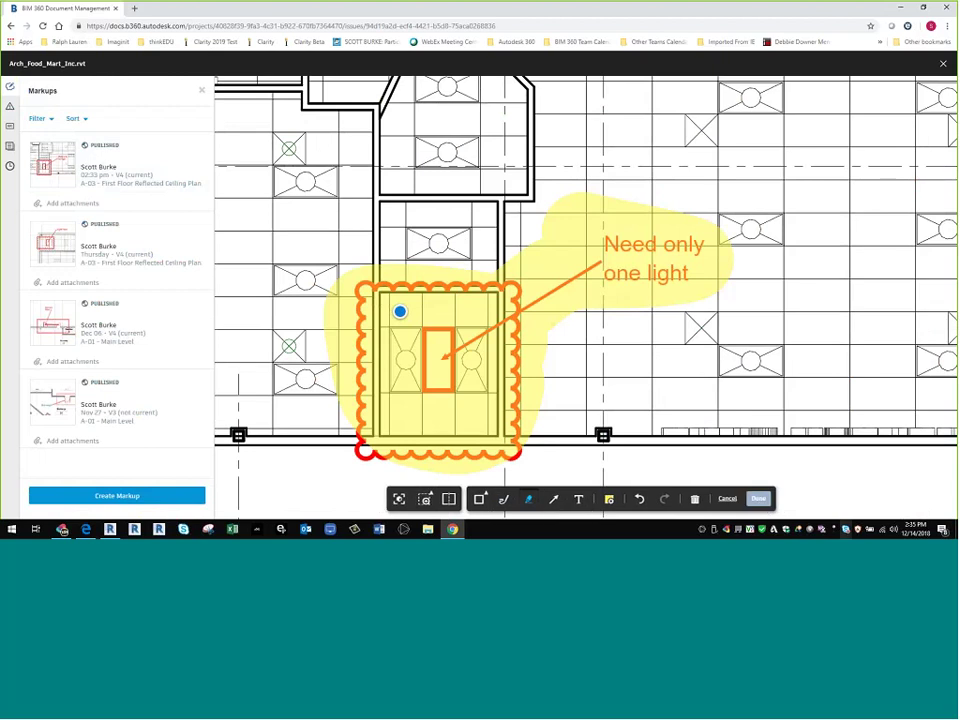
pyautogui.scroll(-5, 829, 508)
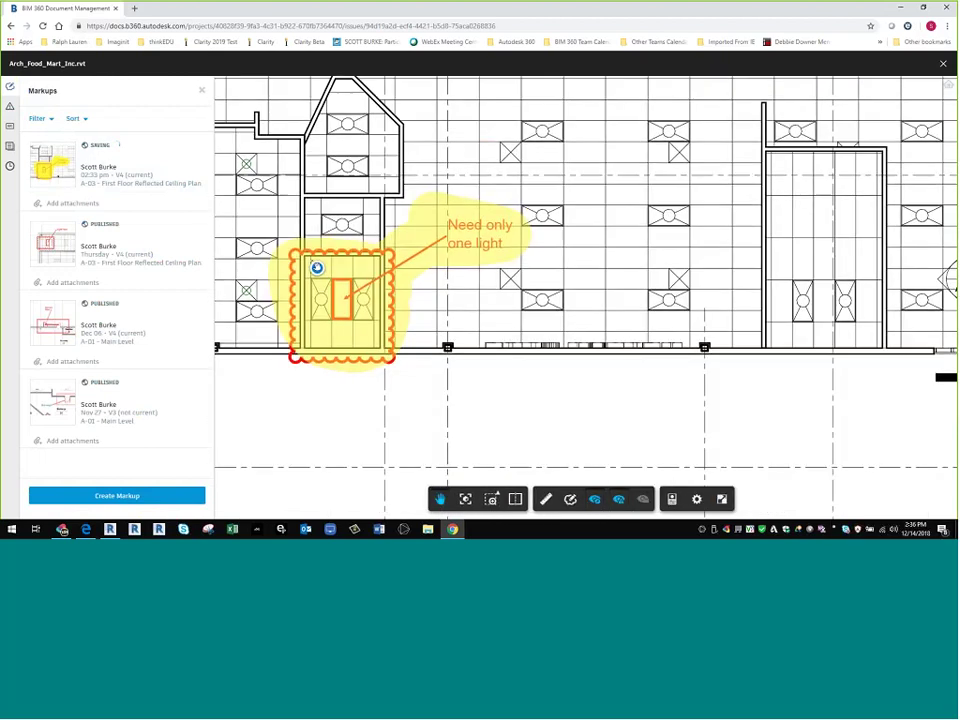
# - Zoom out on the A-03 sheet and jump to the Light Here and A-01 Main Level markups
pyautogui.scroll(-2, 486, 329)
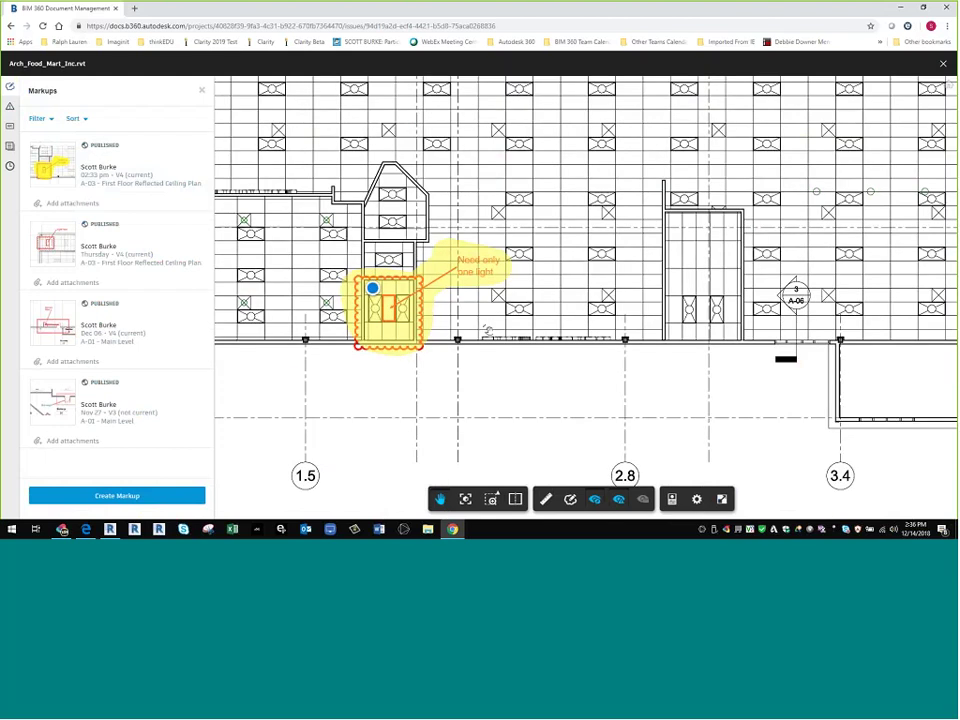
pyautogui.scroll(-2, 486, 330)
pyautogui.scroll(-3, 542, 329)
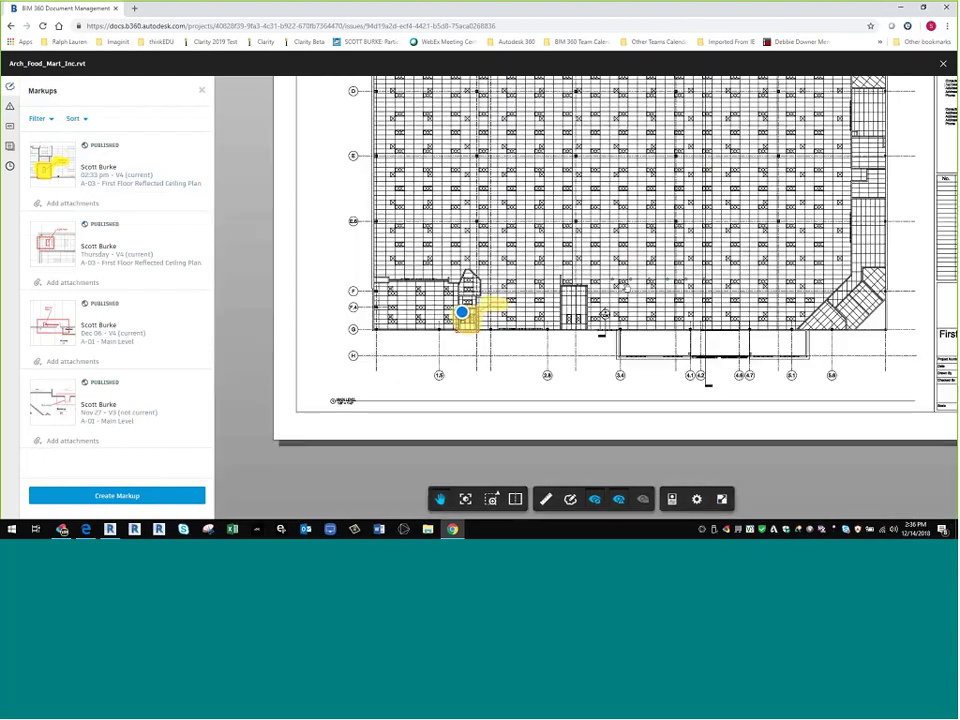
pyautogui.scroll(-3, 604, 313)
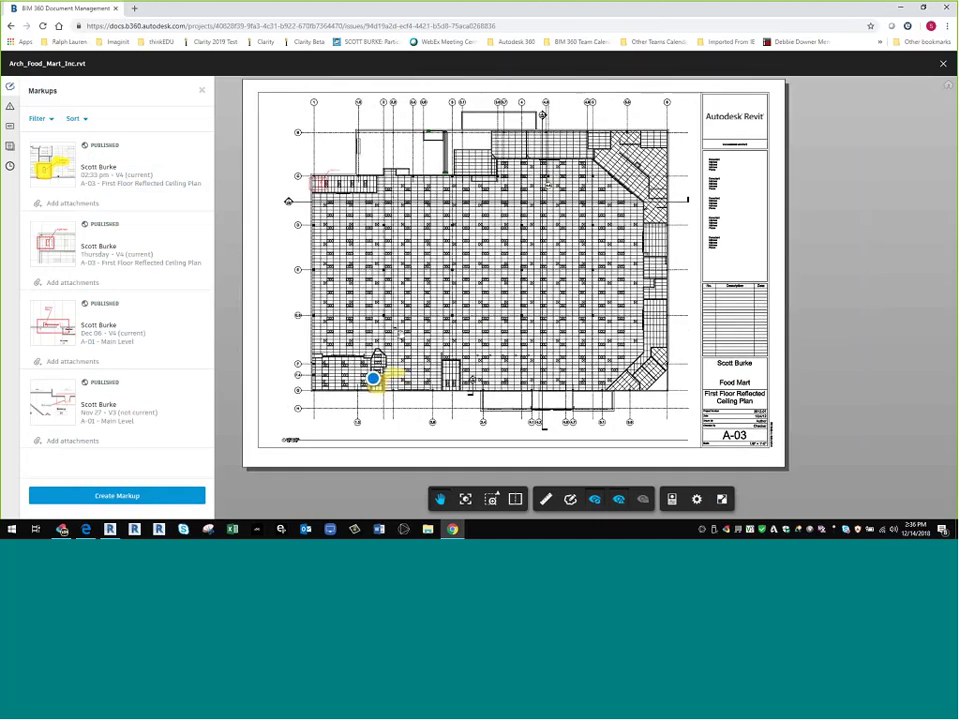
pyautogui.moveTo(286, 201); pyautogui.dragTo(375, 307)
pyautogui.scroll(5, 375, 307)
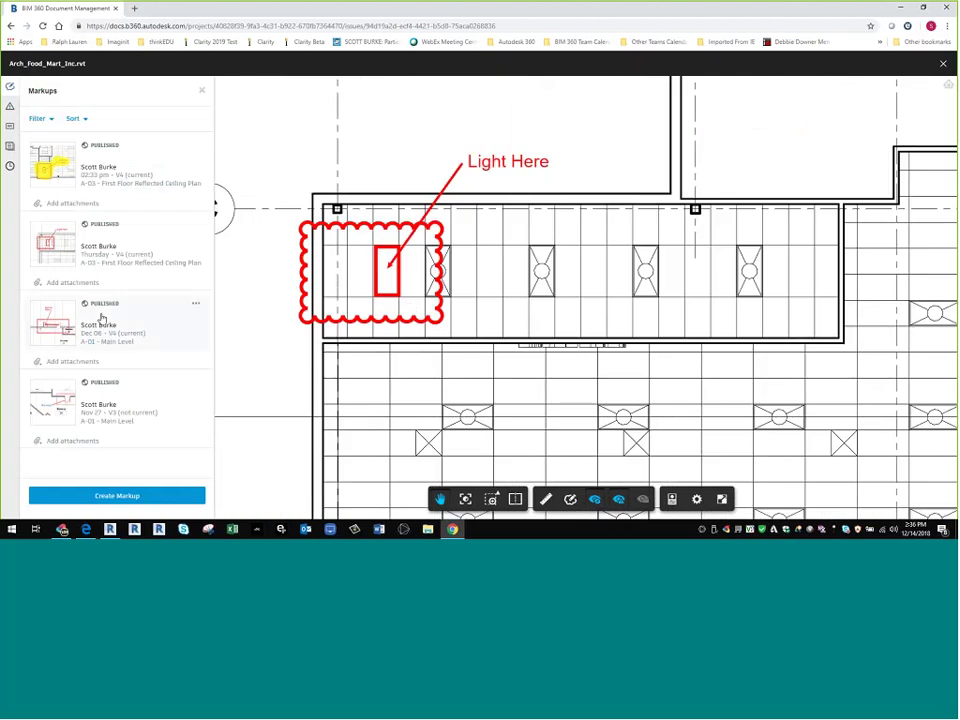
pyautogui.click(110, 250)
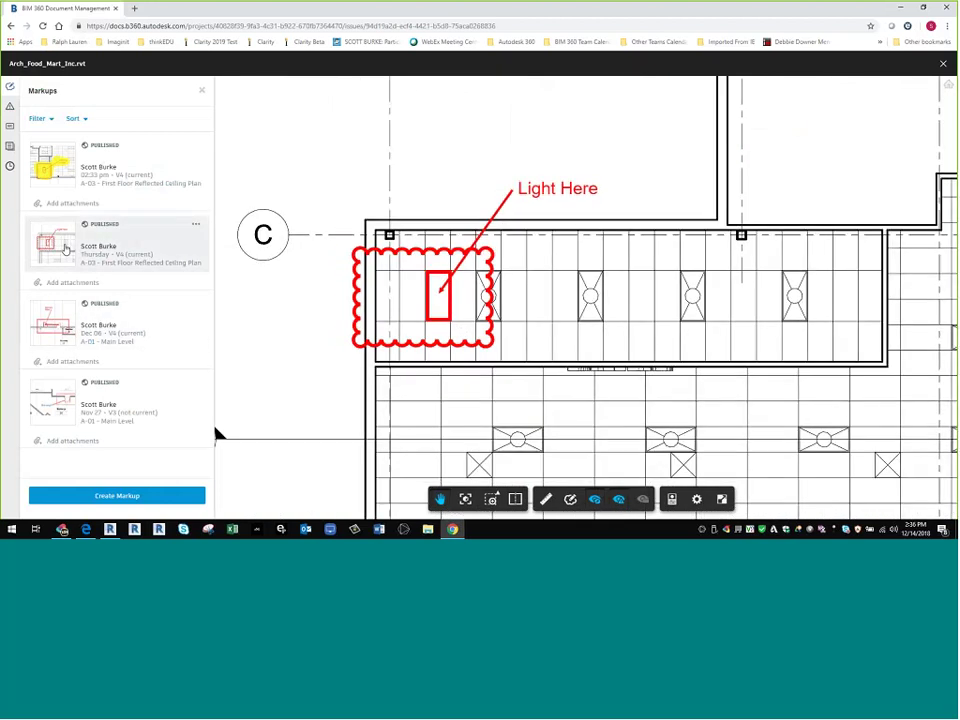
pyautogui.click(101, 343)
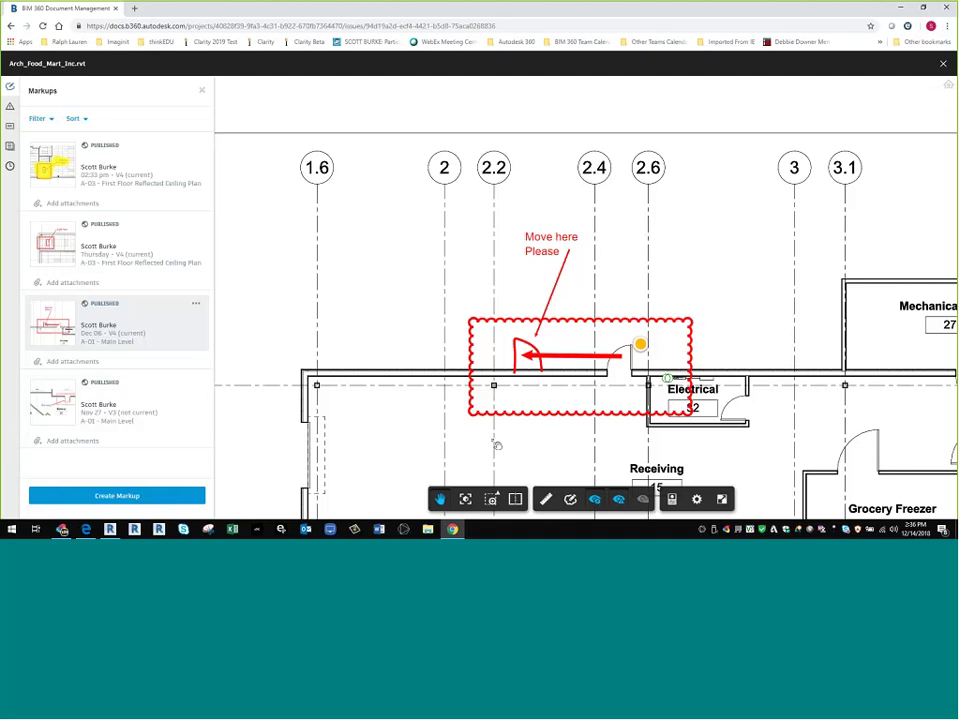
# - Review the Move here Please, This way!, Light Here and Need only one light markups, then show issues
pyautogui.scroll(-1, 498, 445)
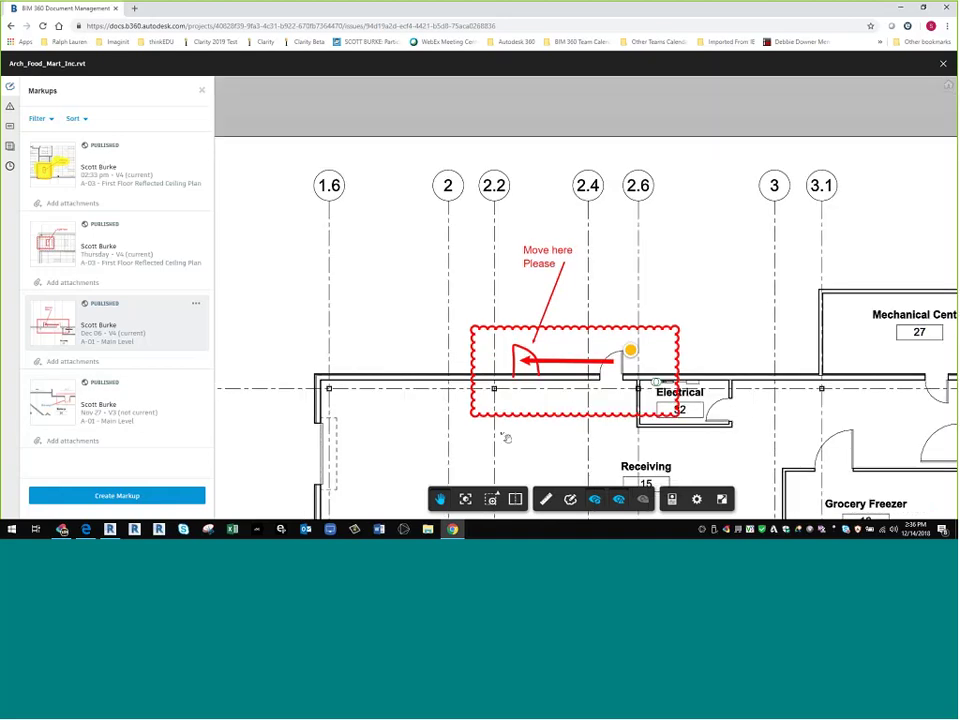
pyautogui.scroll(-1, 500, 430)
pyautogui.scroll(-1, 481, 372)
pyautogui.moveTo(481, 372); pyautogui.dragTo(408, 205)
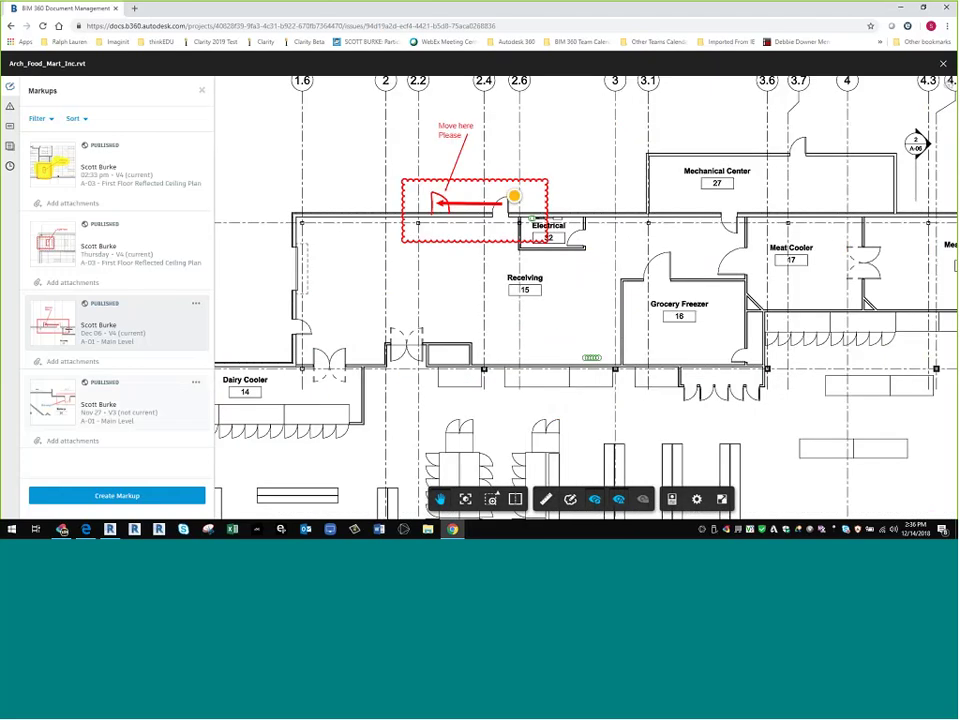
pyautogui.click(50, 398)
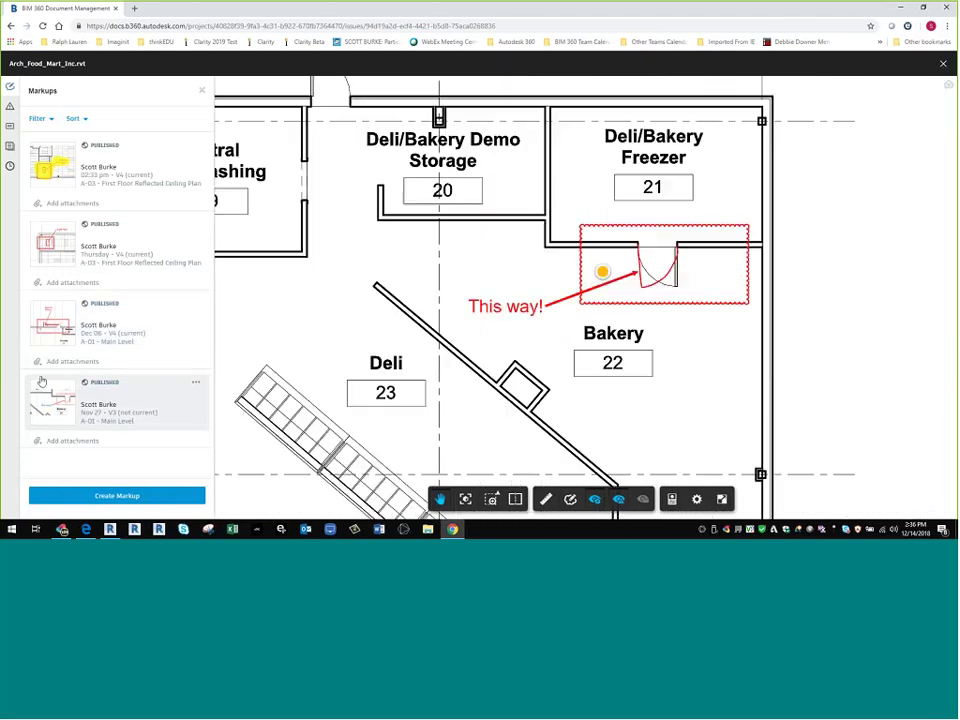
pyautogui.click(82, 316)
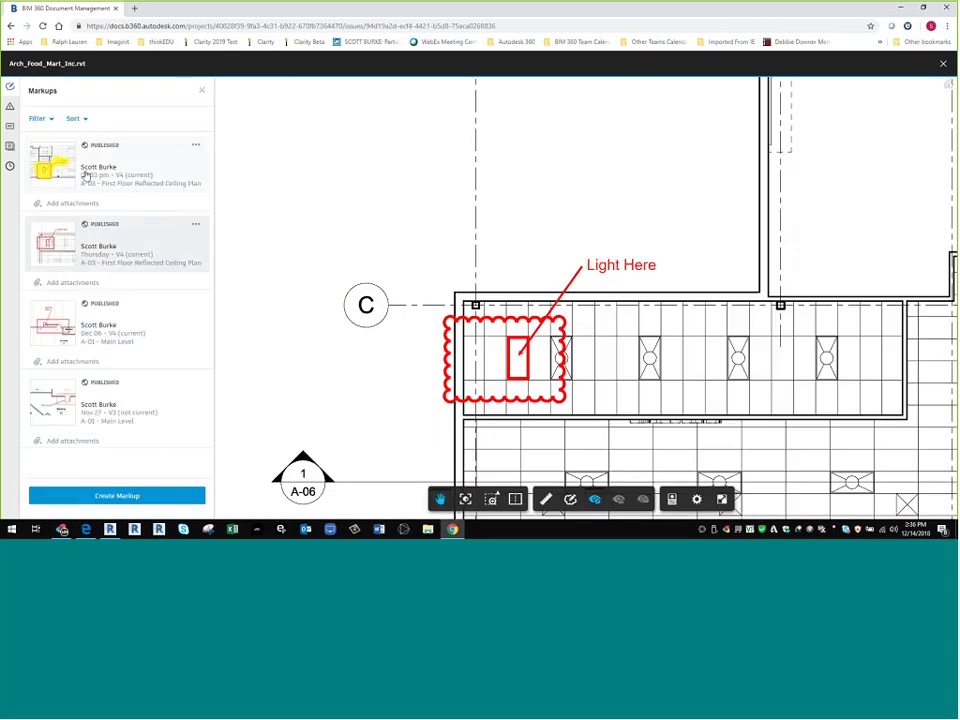
pyautogui.click(135, 193)
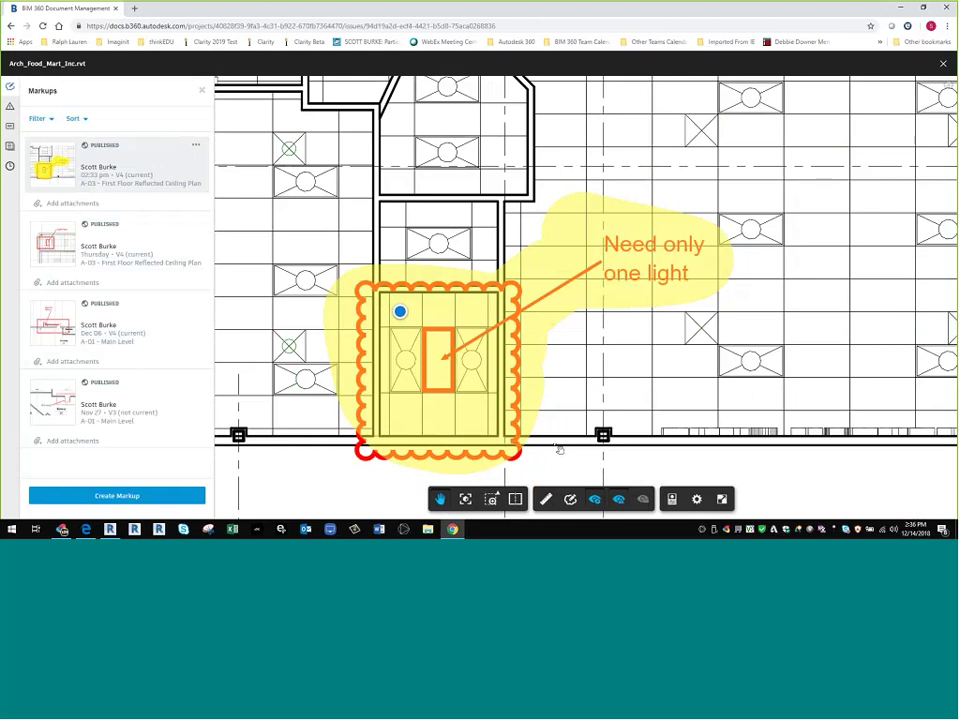
pyautogui.click(10, 106)
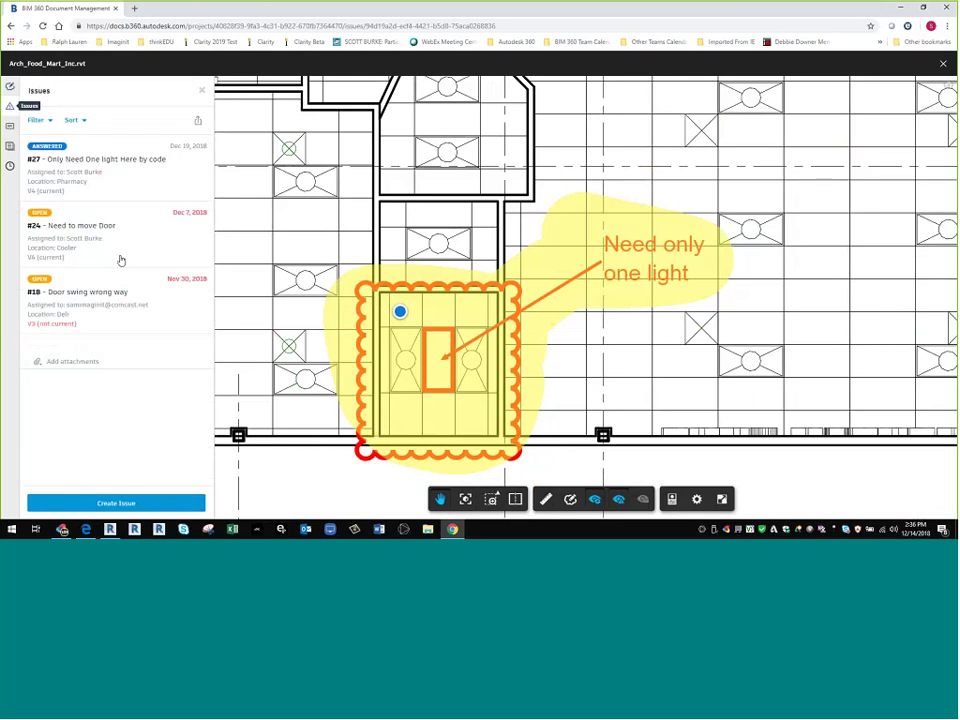
# - Inspect issue #24 'Need to move Door', then issue #18 'Door swing wrong way' on the plan
pyautogui.click(121, 260)
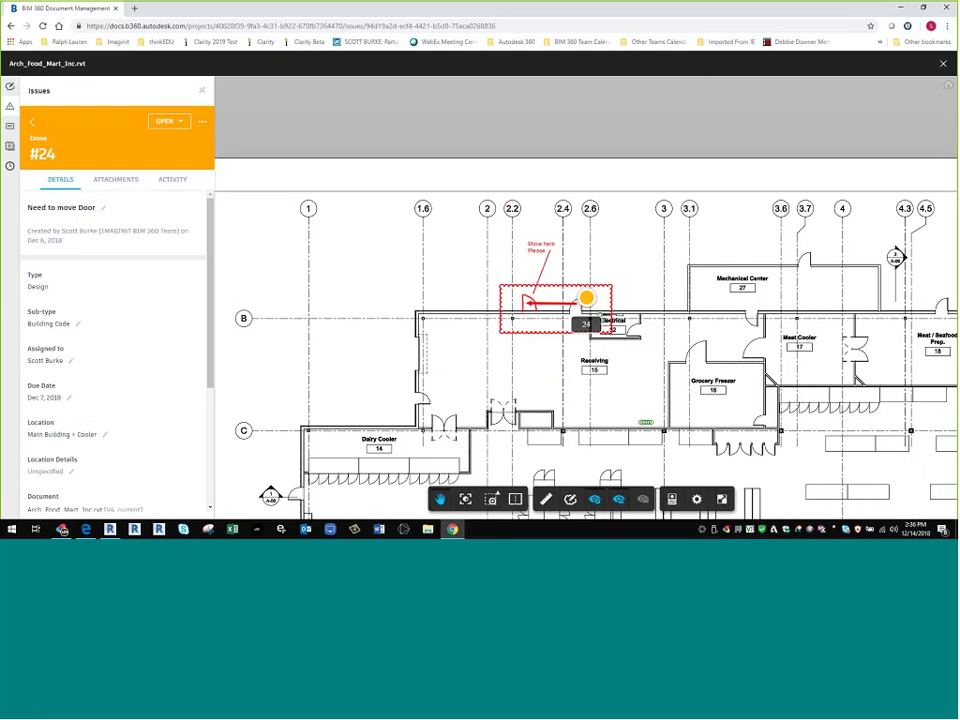
pyautogui.click(32, 122)
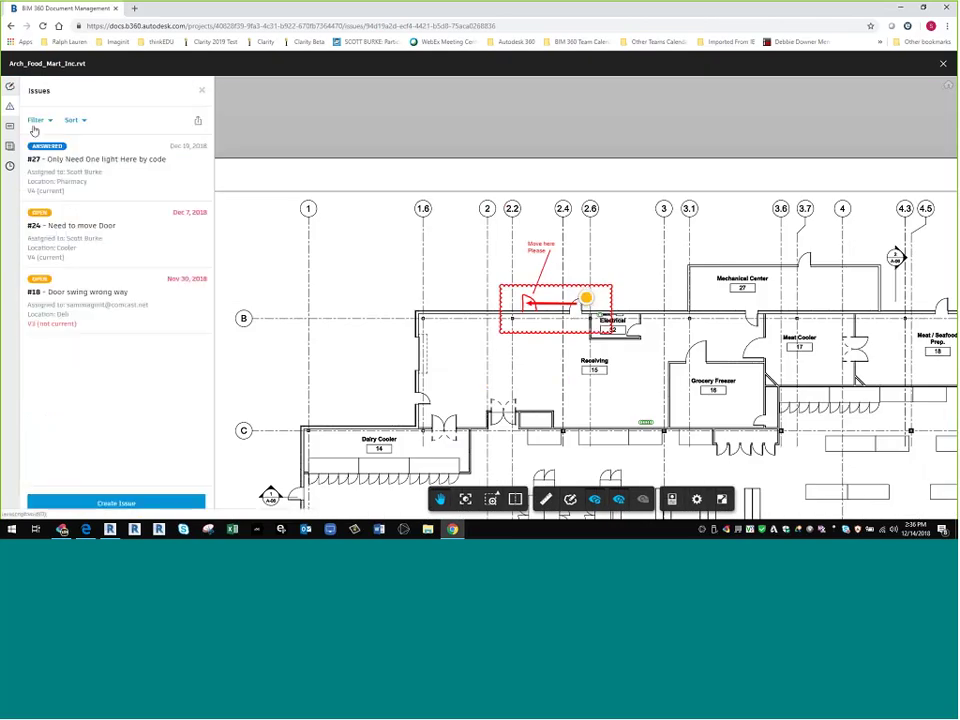
pyautogui.click(78, 292)
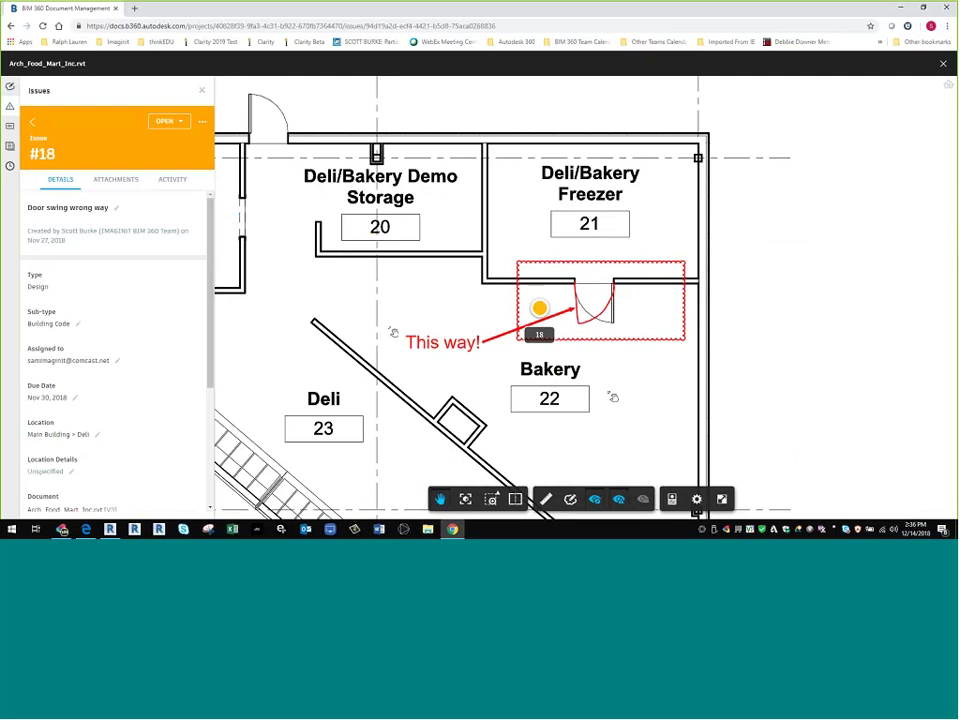
pyautogui.scroll(-2, 393, 332)
pyautogui.scroll(-3, 355, 337)
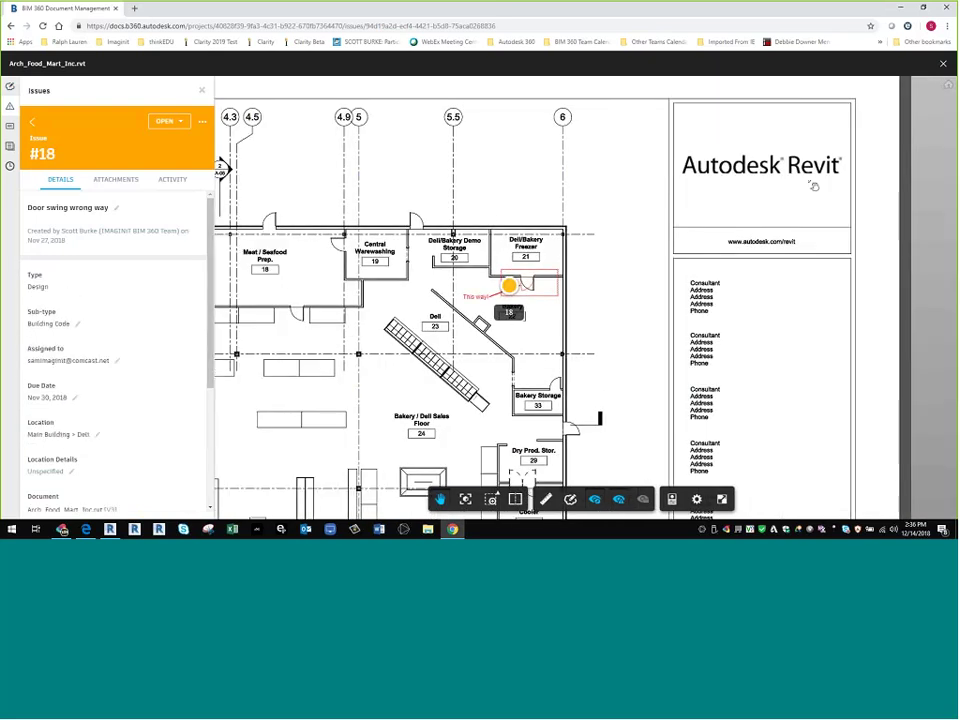
# - Close the drawing and issue #27's details, review the Export options, and show the BIM 360 modules list
pyautogui.click(940, 64)
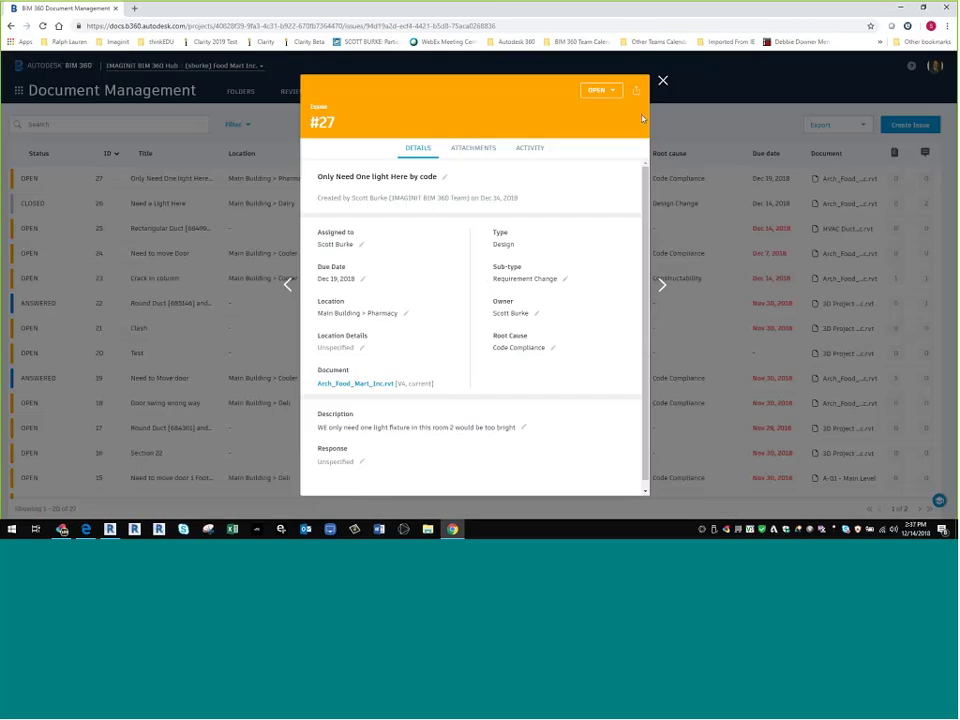
pyautogui.click(663, 81)
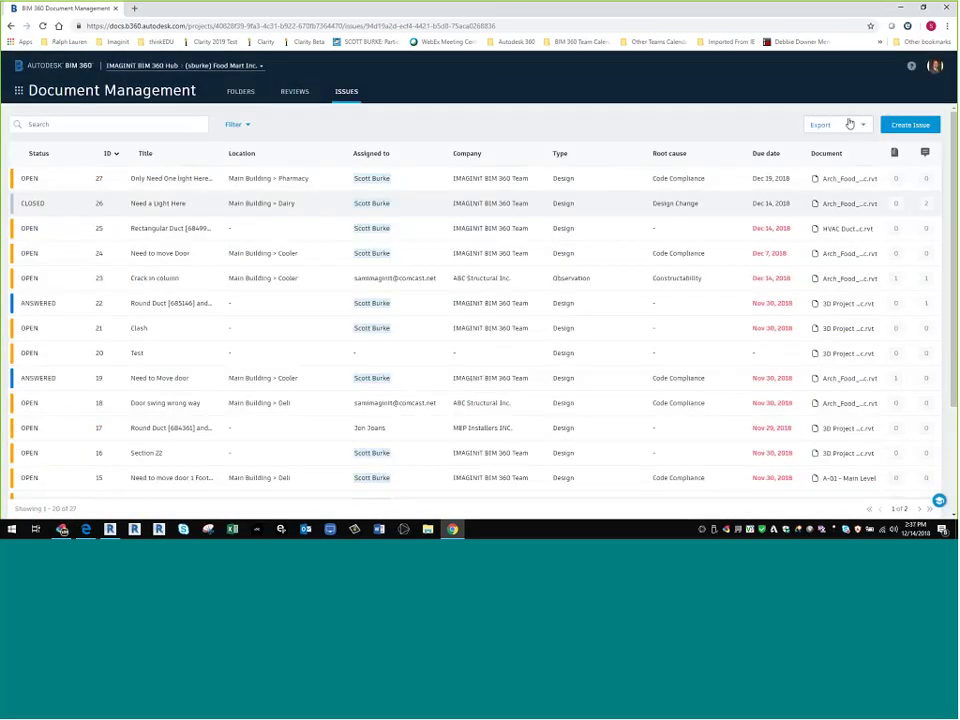
pyautogui.click(849, 124)
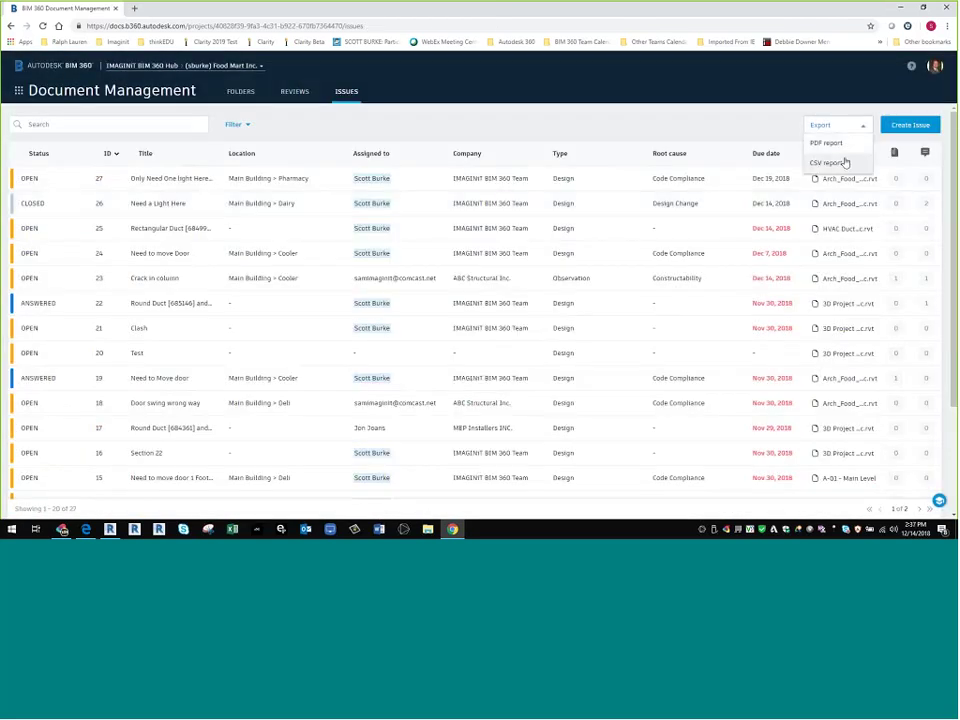
pyautogui.click(585, 120)
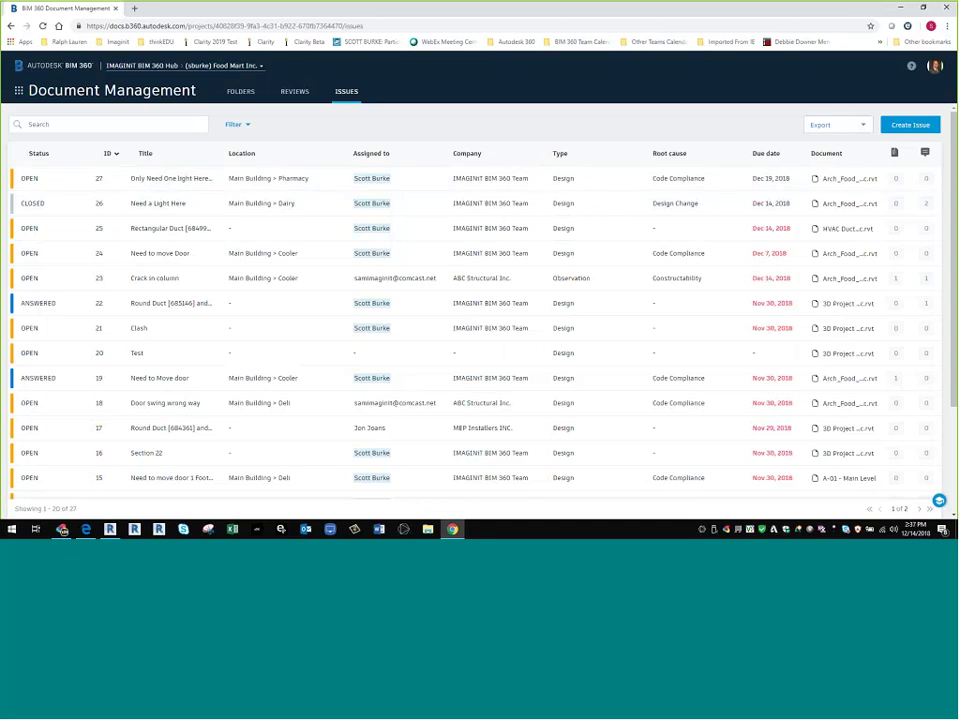
pyautogui.click(18, 90)
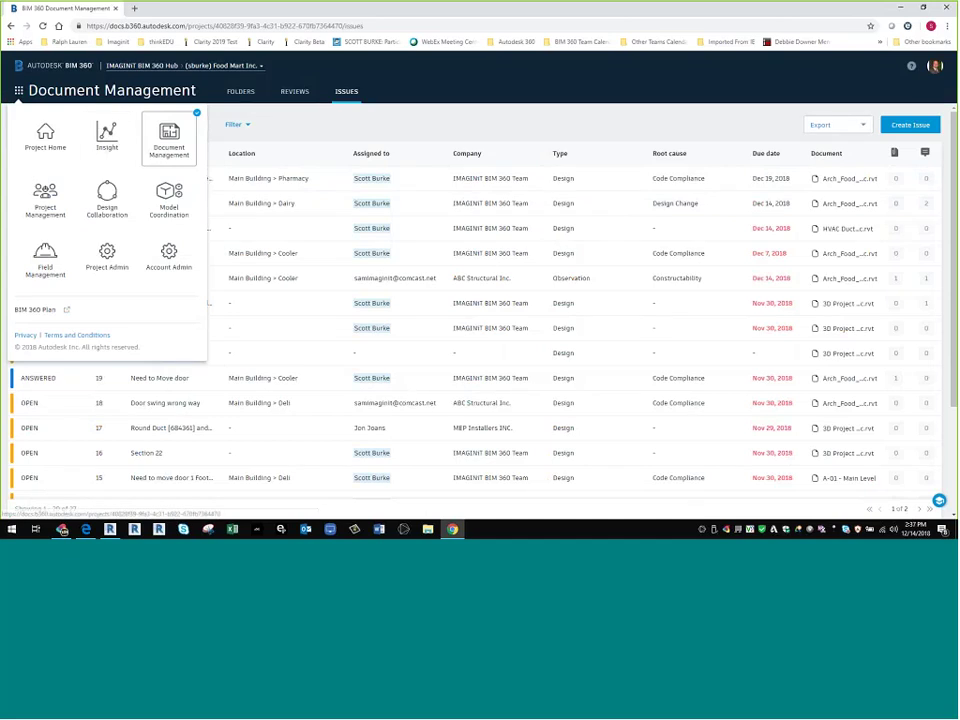
# - Open the Plans > Revit Sheets folder, select sheet A-05 and show its More actions
pyautogui.click(169, 140)
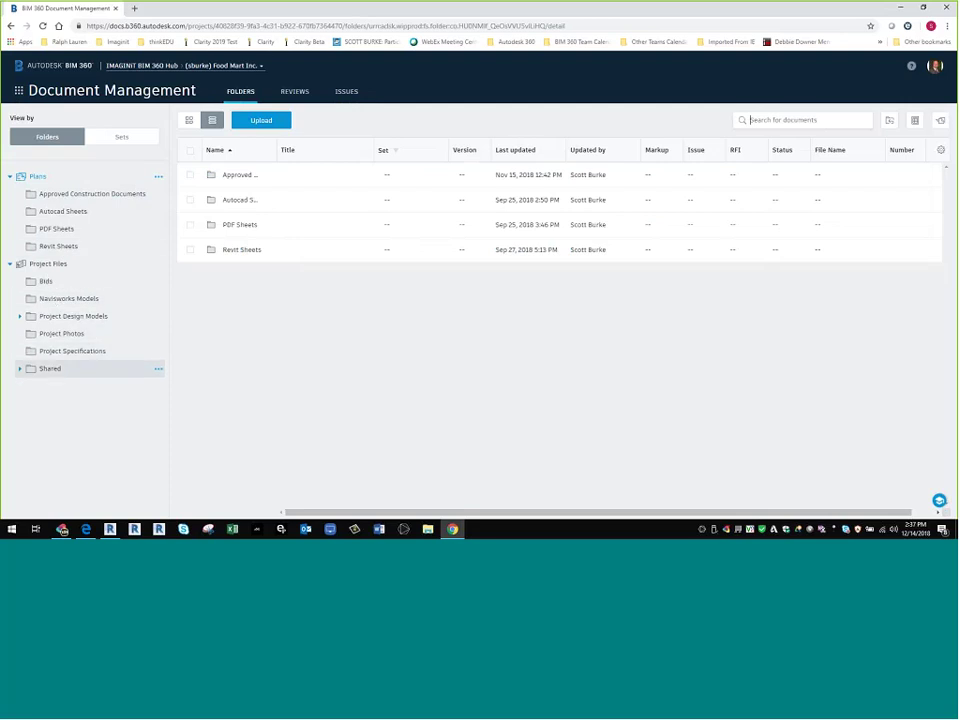
pyautogui.click(56, 248)
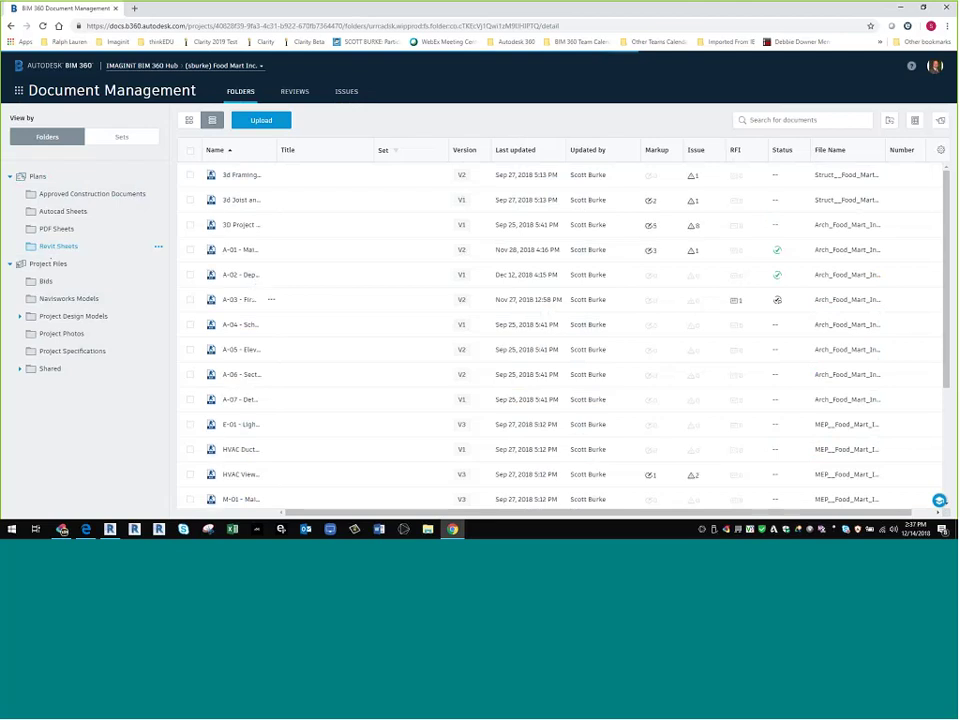
pyautogui.click(190, 350)
pyautogui.click(396, 120)
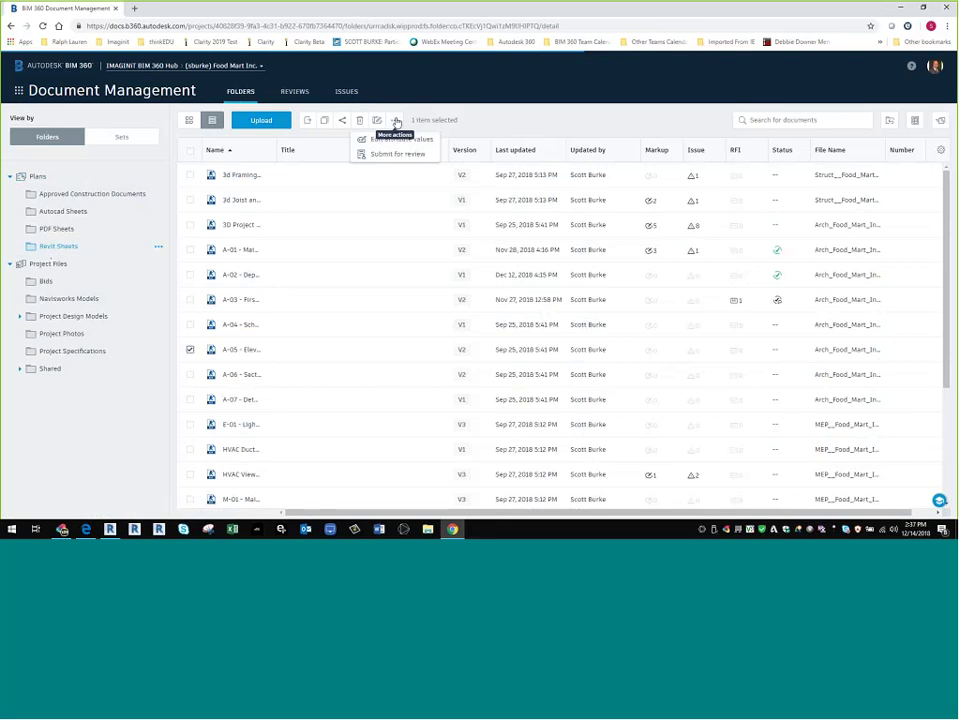
# - Submit A-05 - Elevations for review using the Final Construction Documents Approval workflow
pyautogui.click(410, 155)
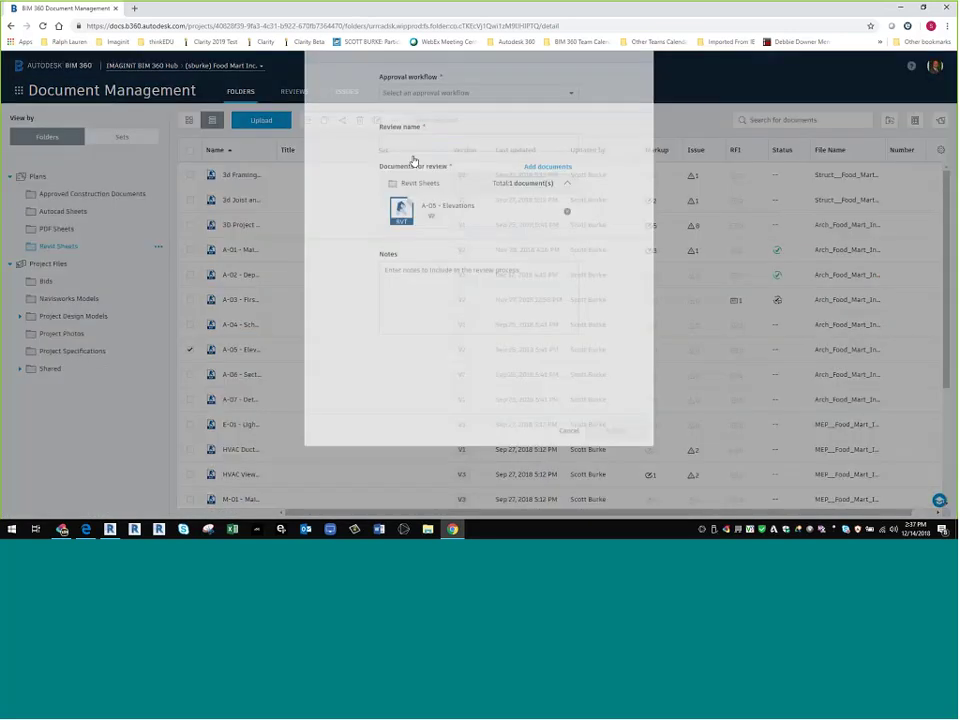
pyautogui.click(487, 143)
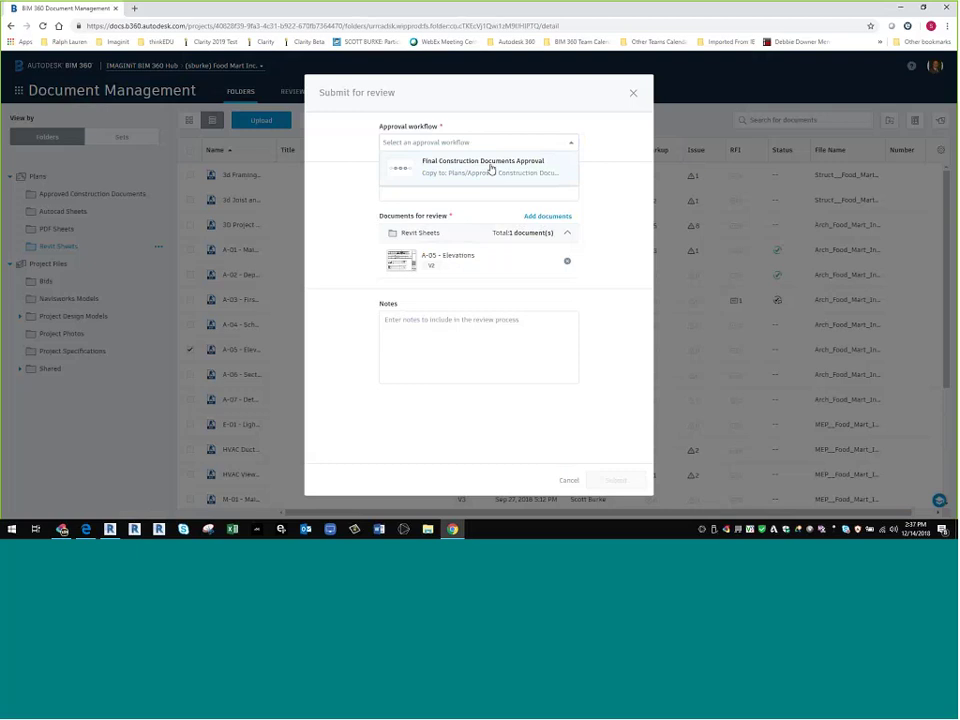
pyautogui.click(491, 165)
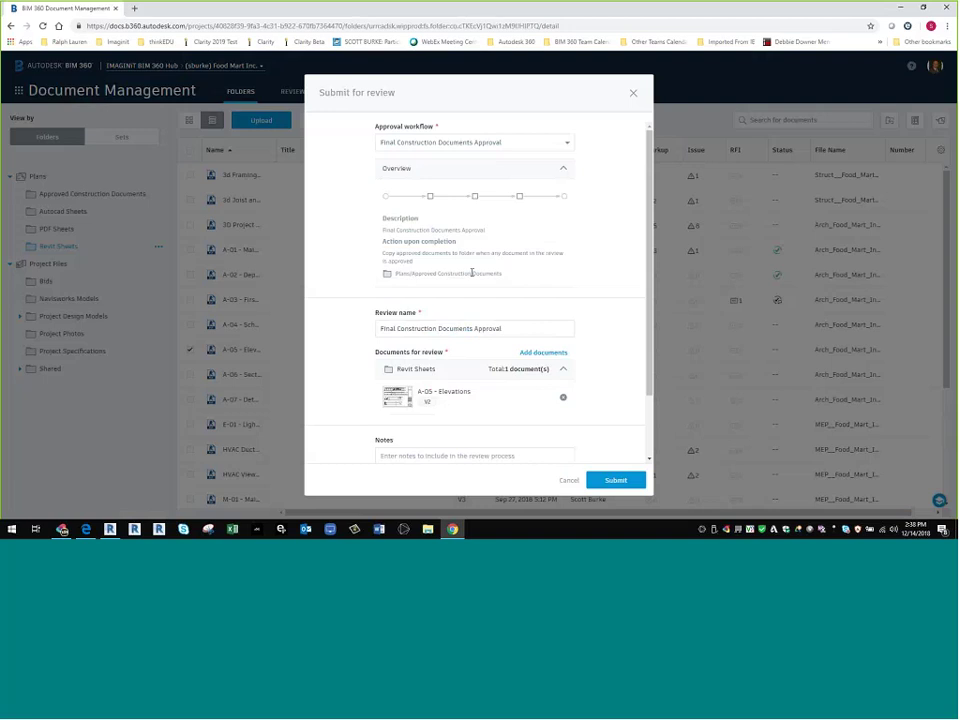
pyautogui.scroll(-2, 472, 272)
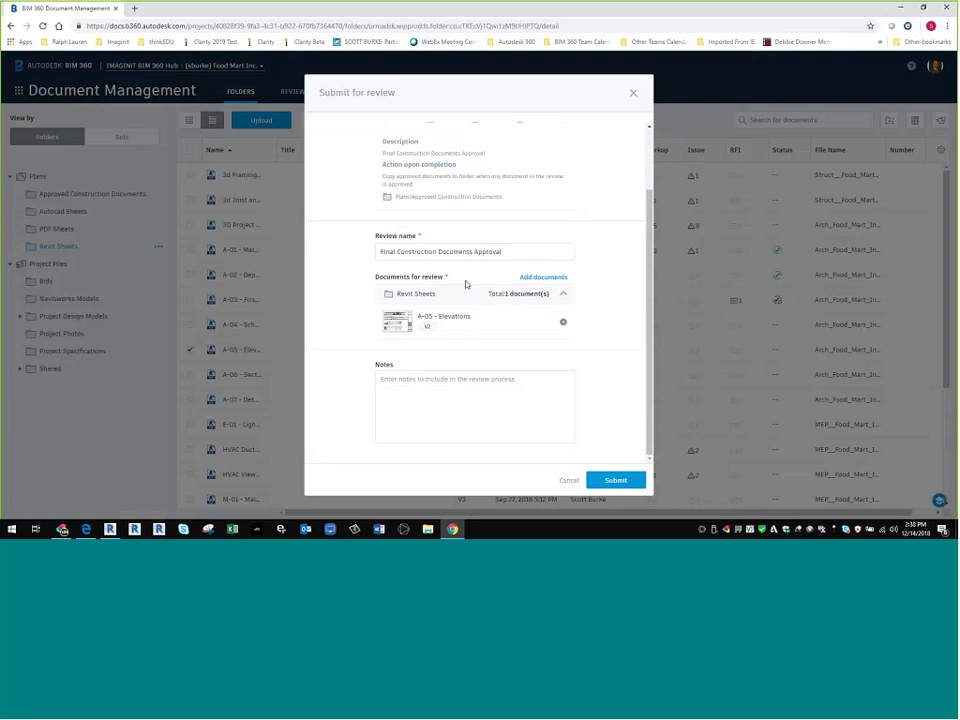
pyautogui.scroll(2, 467, 283)
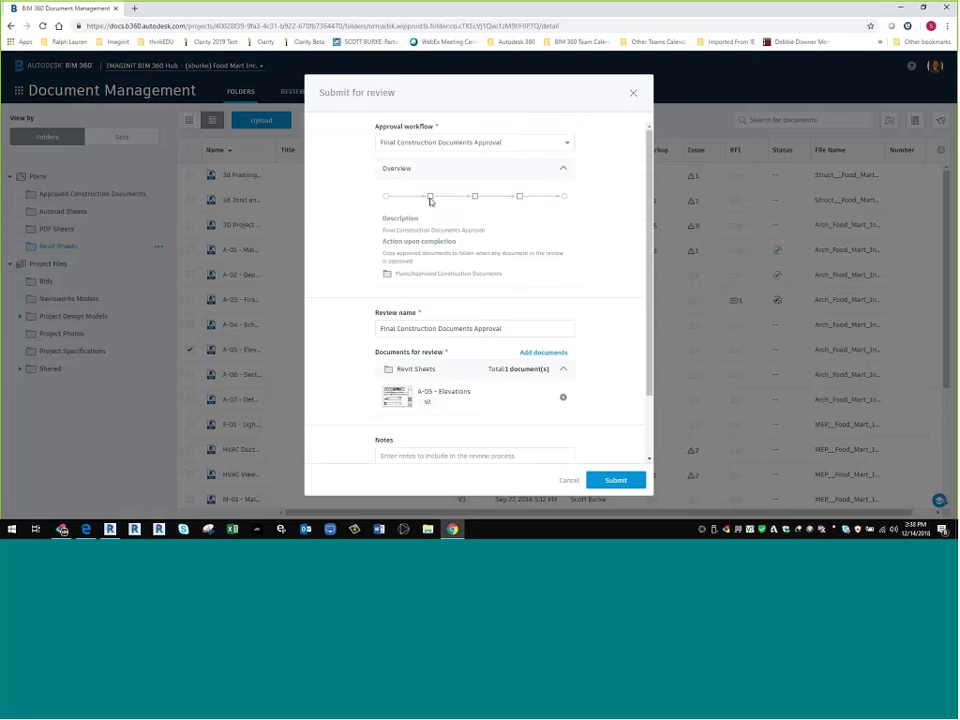
pyautogui.scroll(-2, 555, 381)
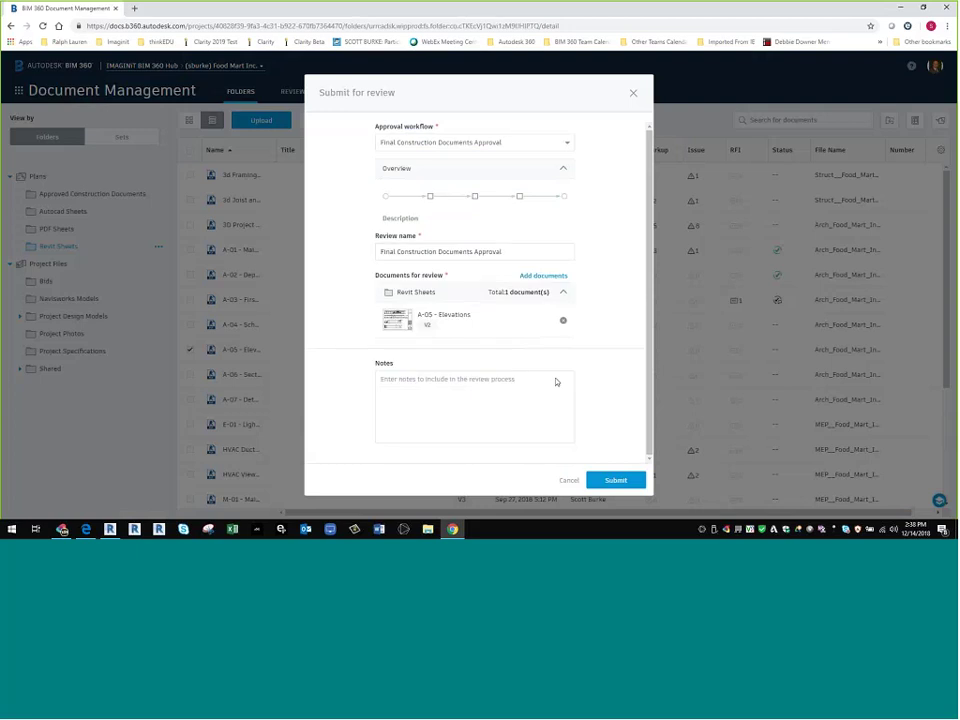
pyautogui.click(616, 481)
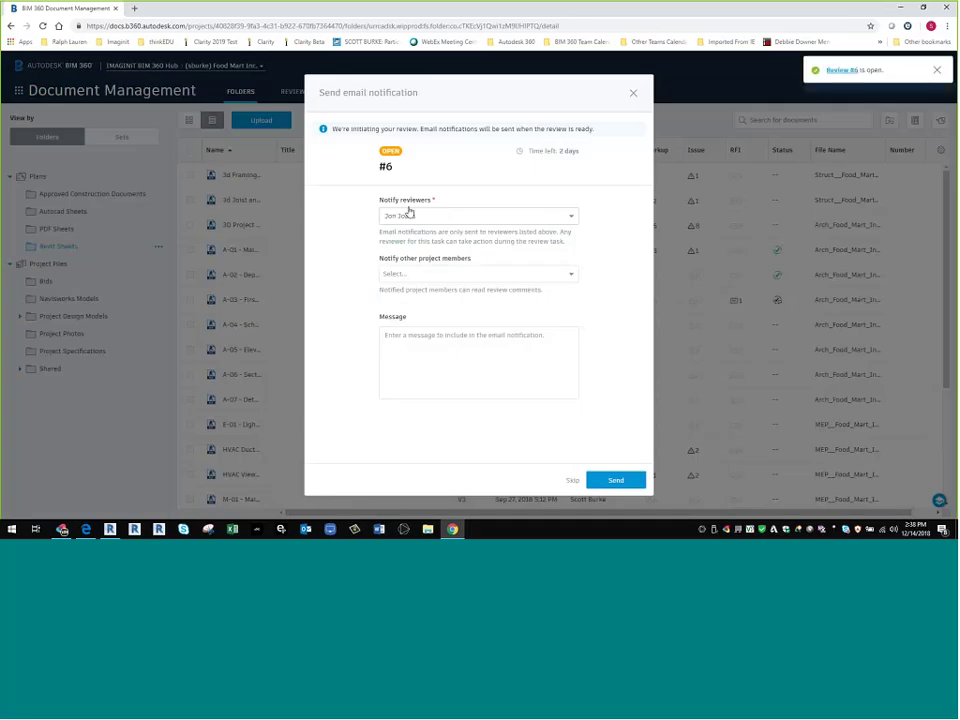
# - Keep the chosen reviewer and add three other project members to the review #6 notification
pyautogui.click(465, 217)
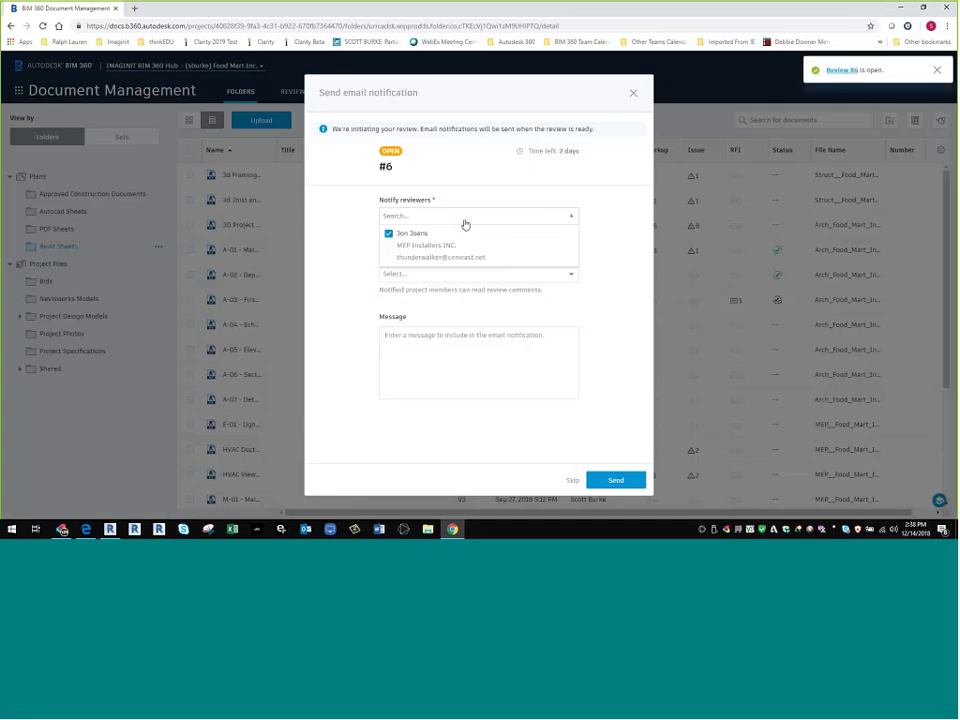
pyautogui.press('Escape')
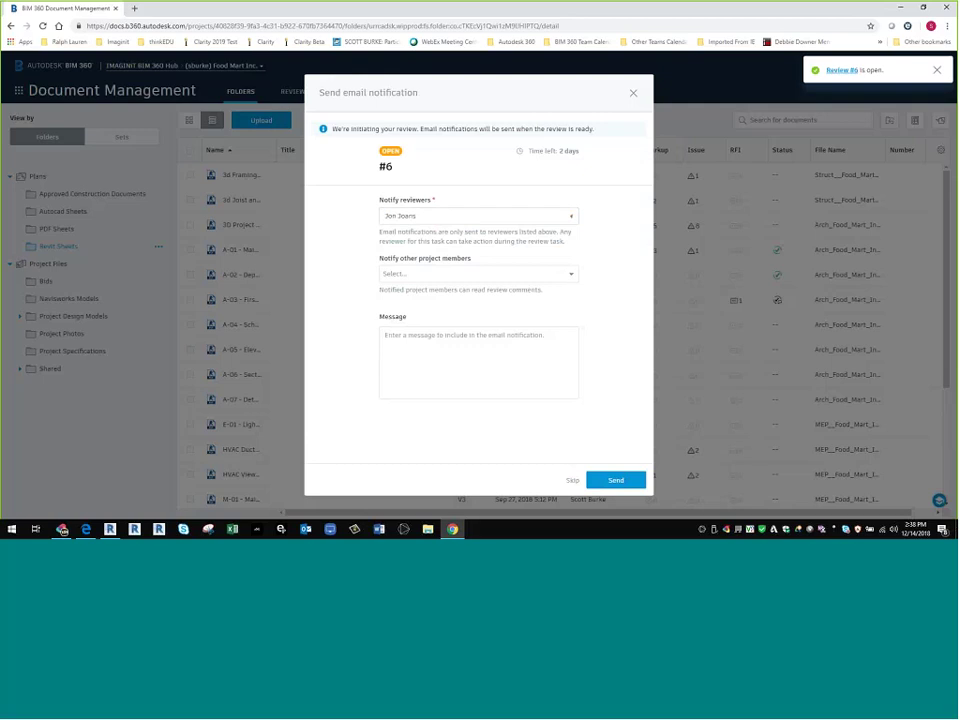
pyautogui.click(435, 273)
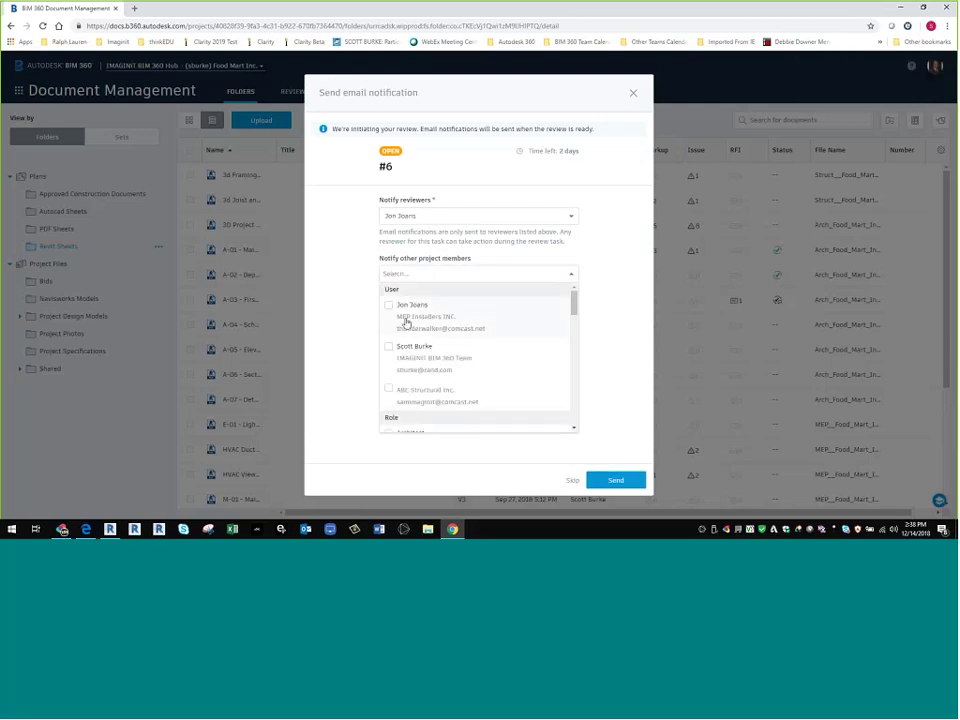
pyautogui.click(392, 352)
pyautogui.click(390, 390)
pyautogui.click(392, 306)
pyautogui.click(587, 428)
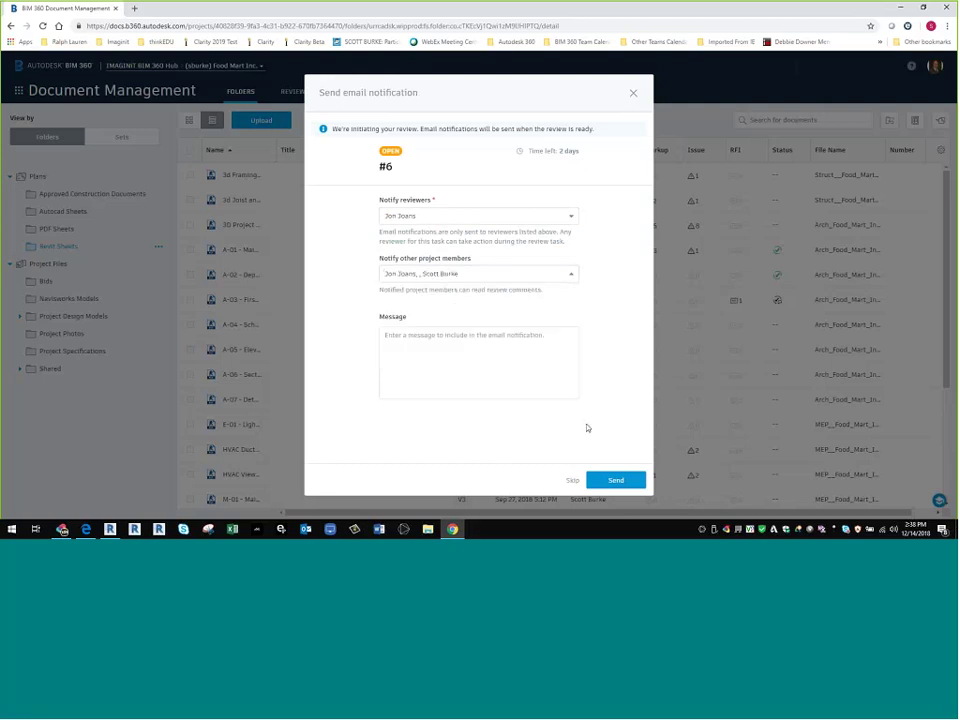
# - Write the message 'Review Please' and send the notification
pyautogui.click(427, 337)
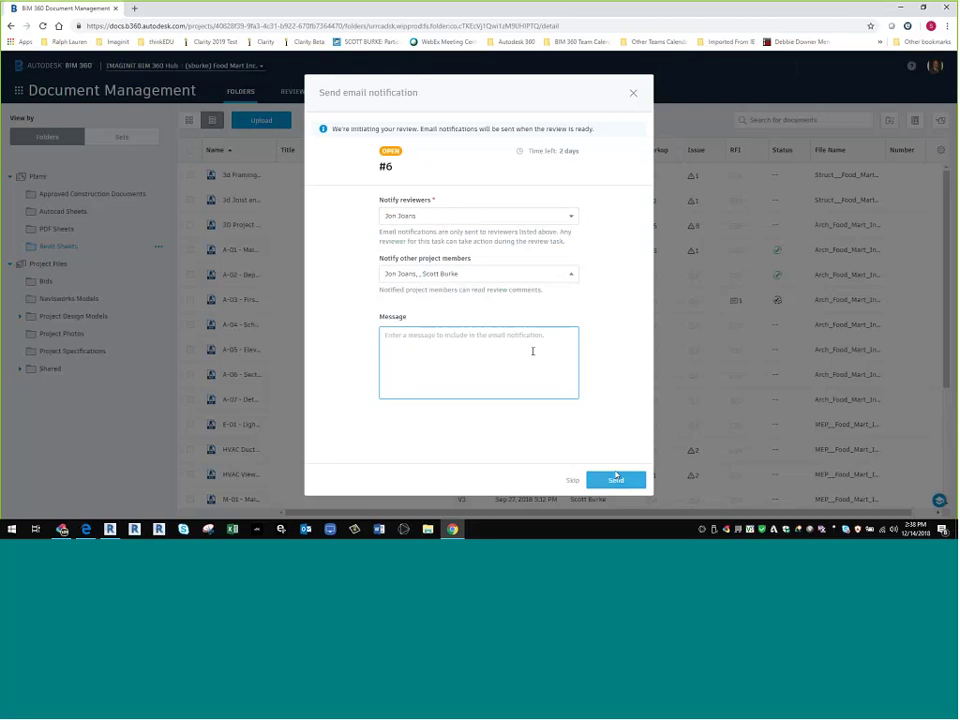
pyautogui.write('Re')
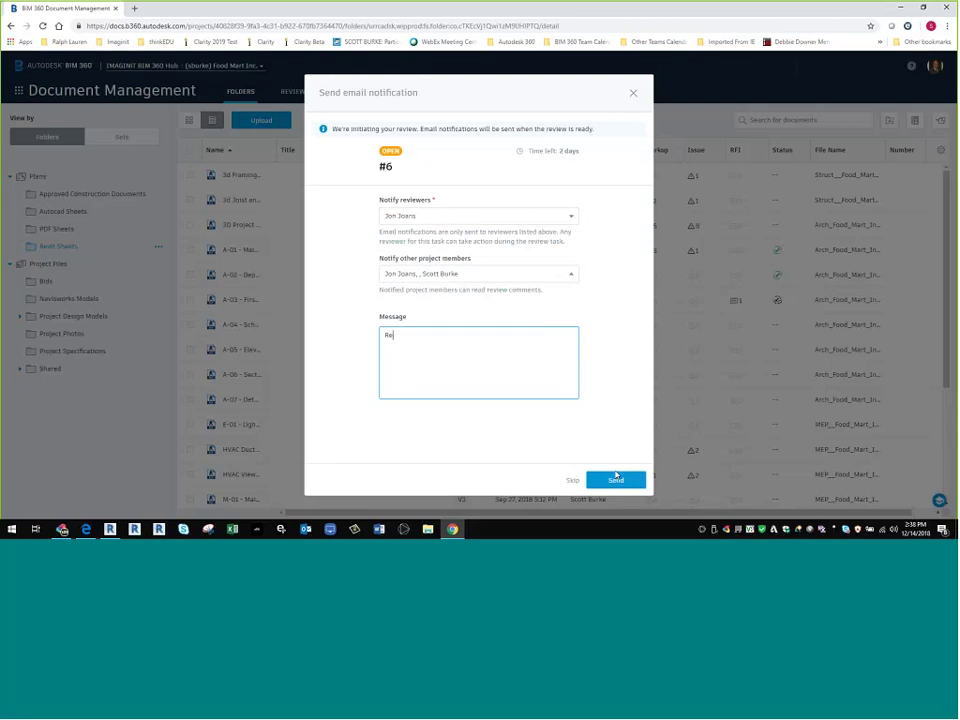
pyautogui.write('view Please')
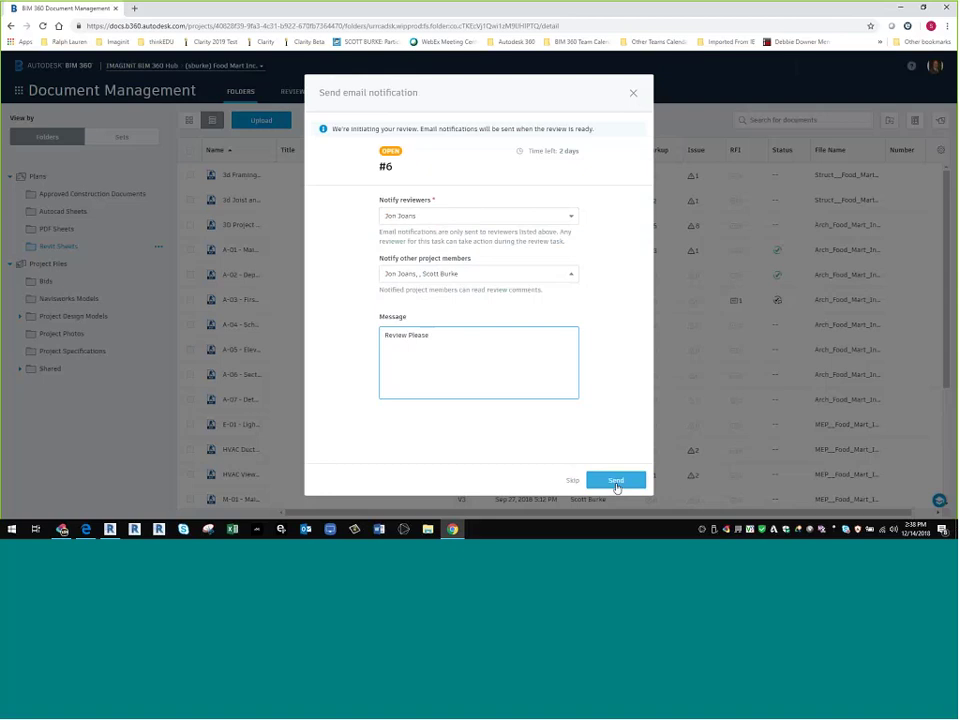
pyautogui.click(616, 479)
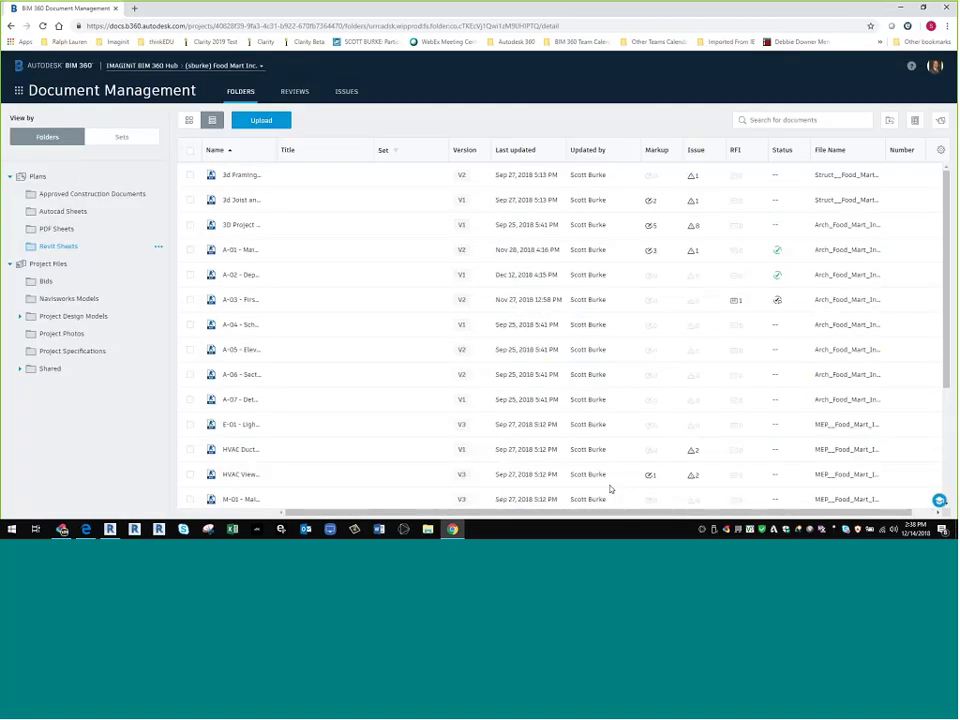
# - Open review #6, Initial Review 1, from the Reviews list and preview the A-05 - Elevations sheet
pyautogui.click(346, 98)
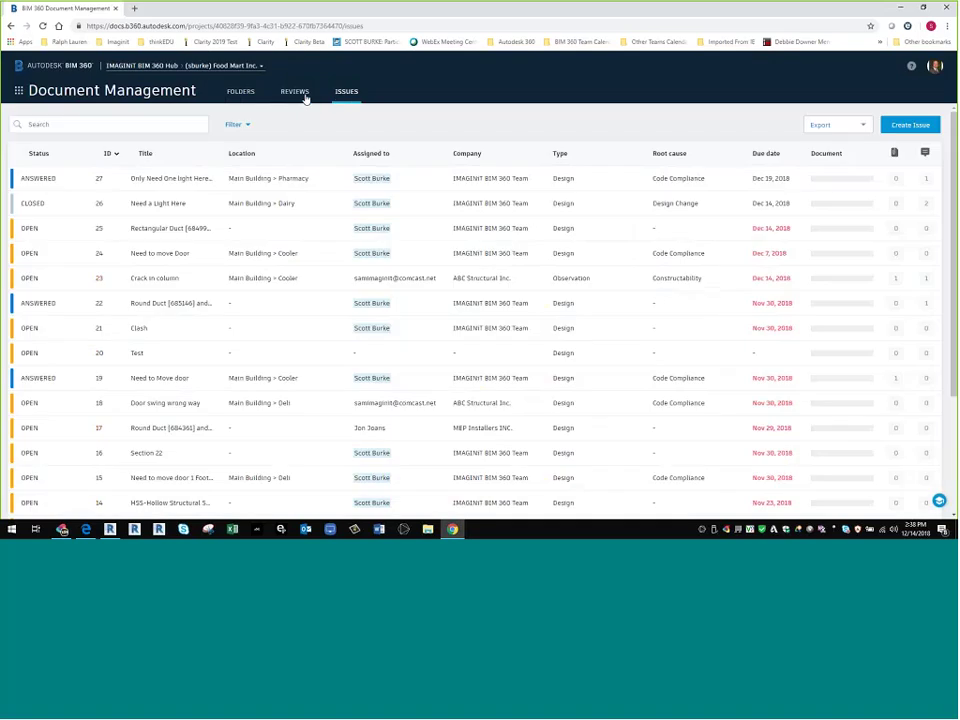
pyautogui.click(305, 97)
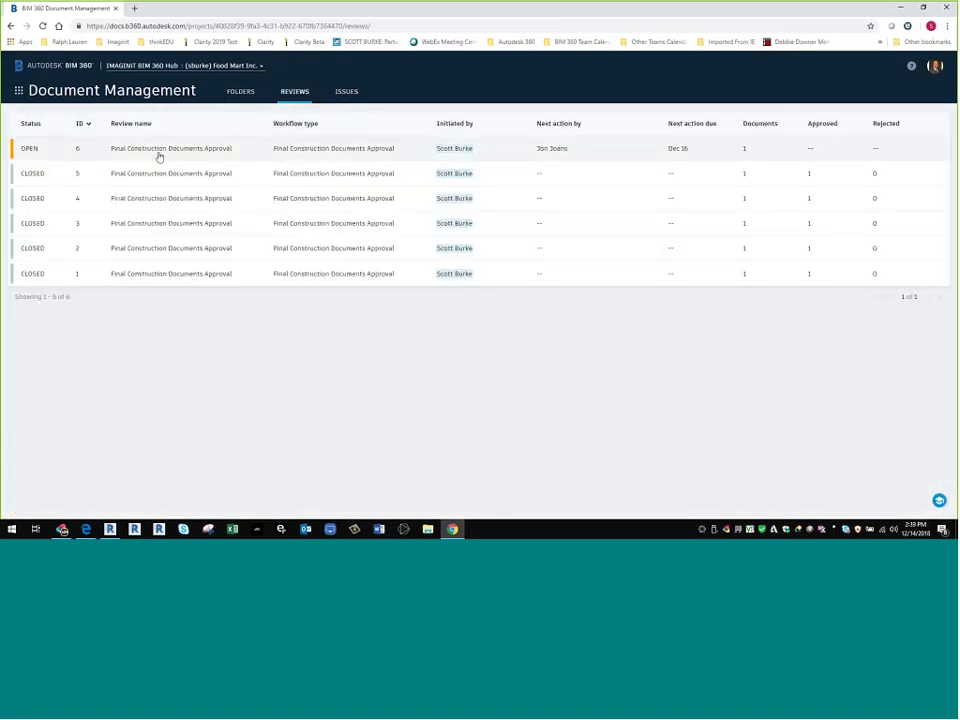
pyautogui.click(92, 157)
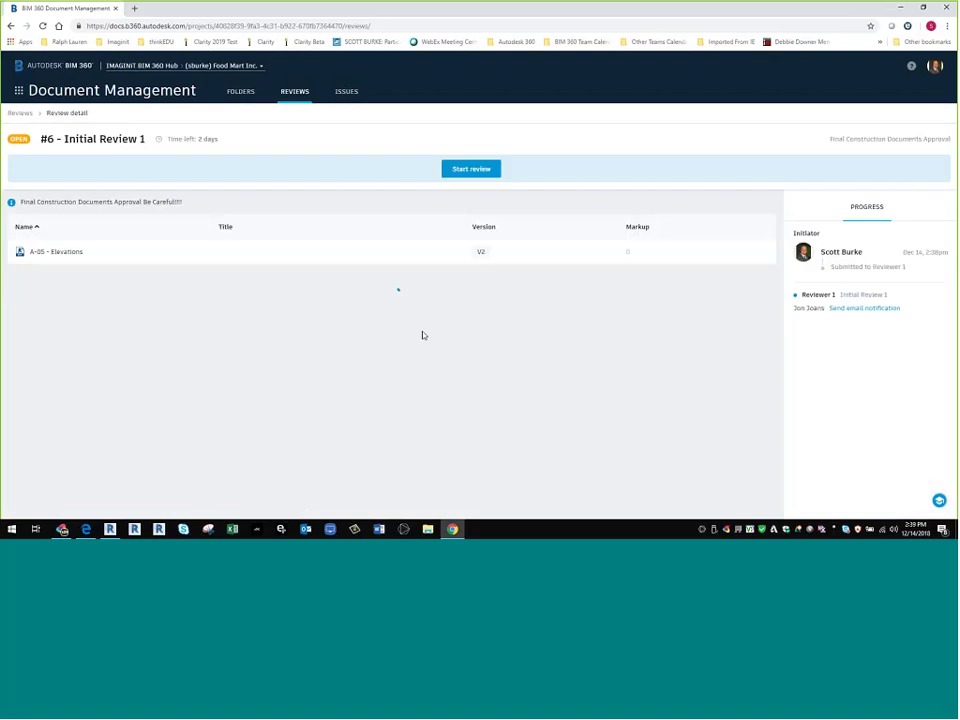
pyautogui.click(56, 251)
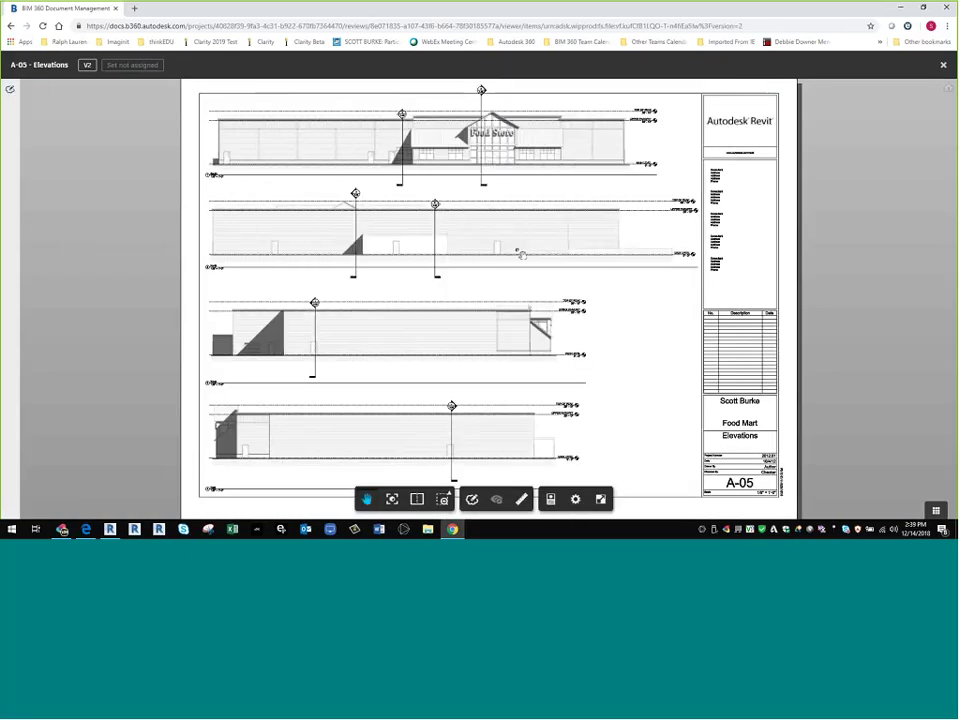
pyautogui.press('Escape')
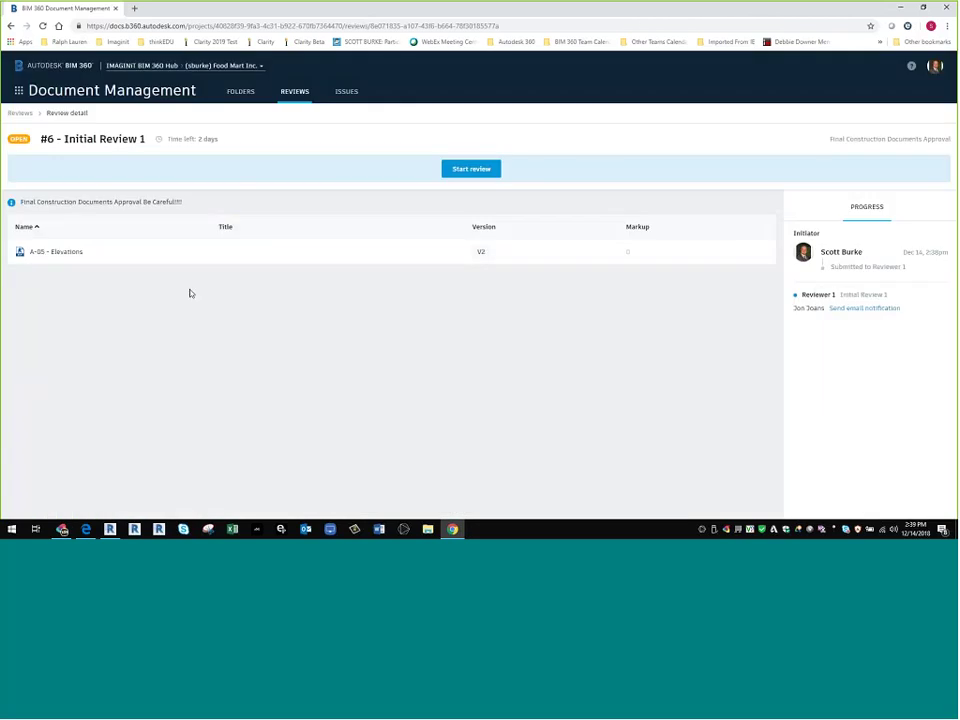
# - Start Initial Review 1 and post the comment 'Looks Okay' on the A-05 sheet
pyautogui.click(471, 169)
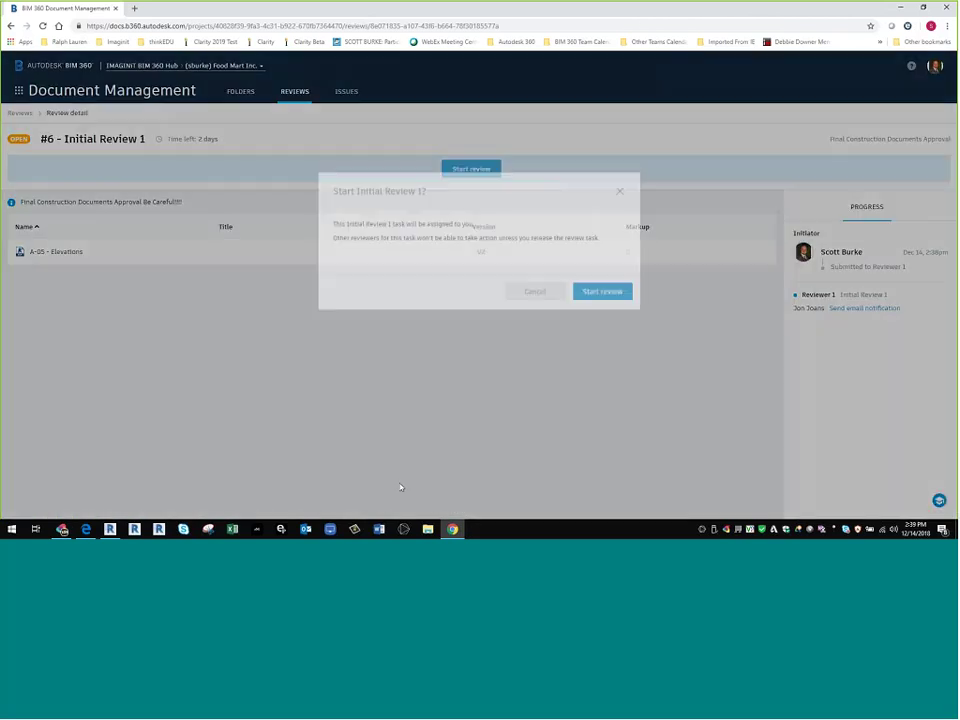
pyautogui.click(598, 311)
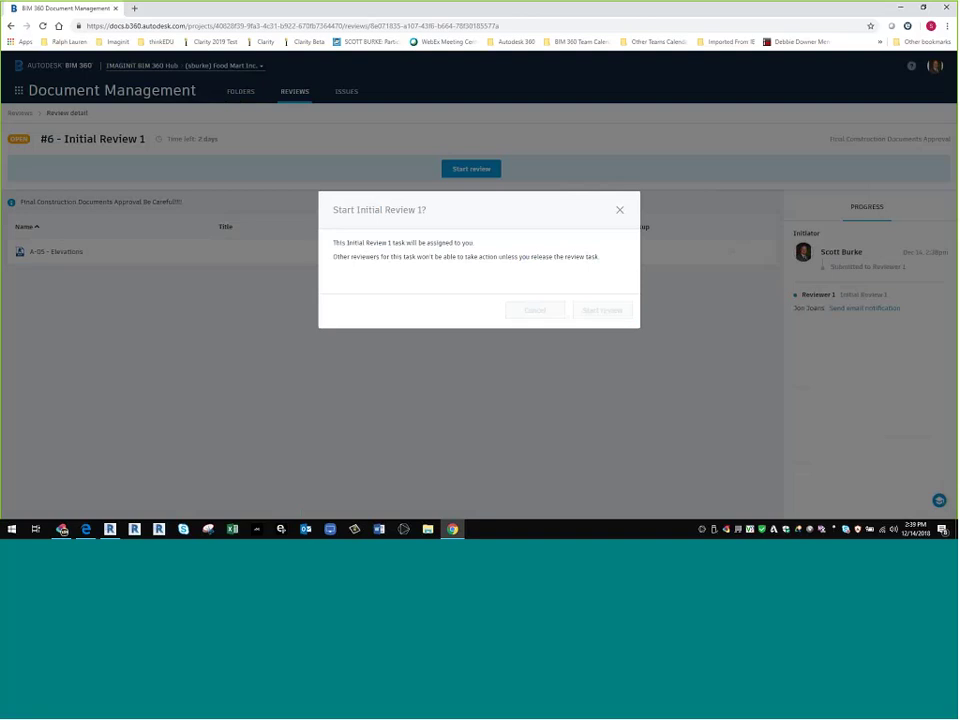
pyautogui.click(80, 279)
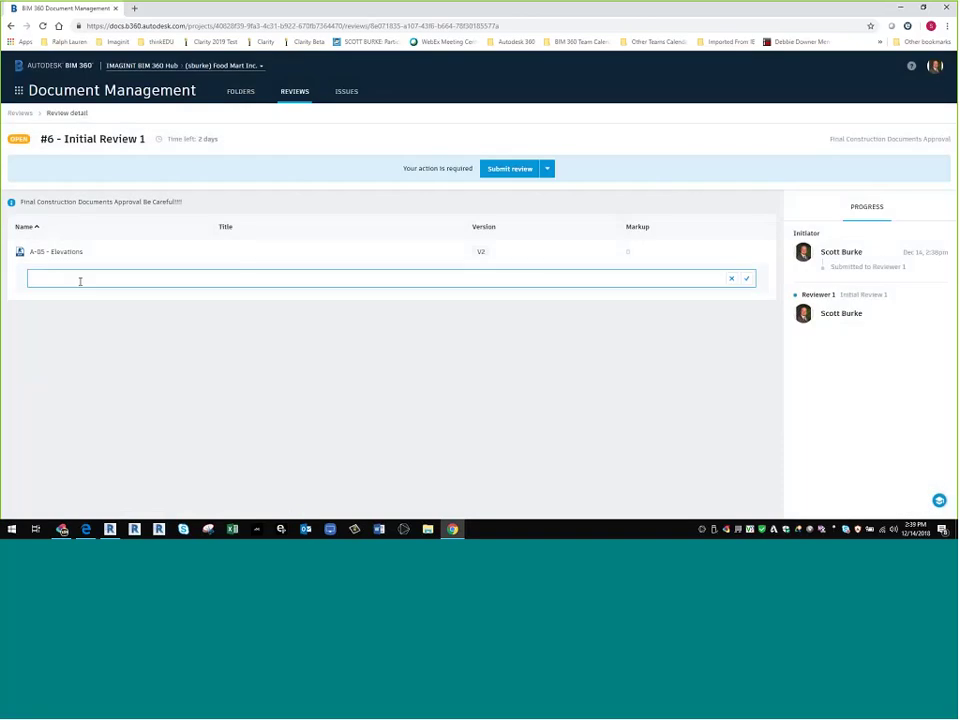
pyautogui.write('Looks Okay')
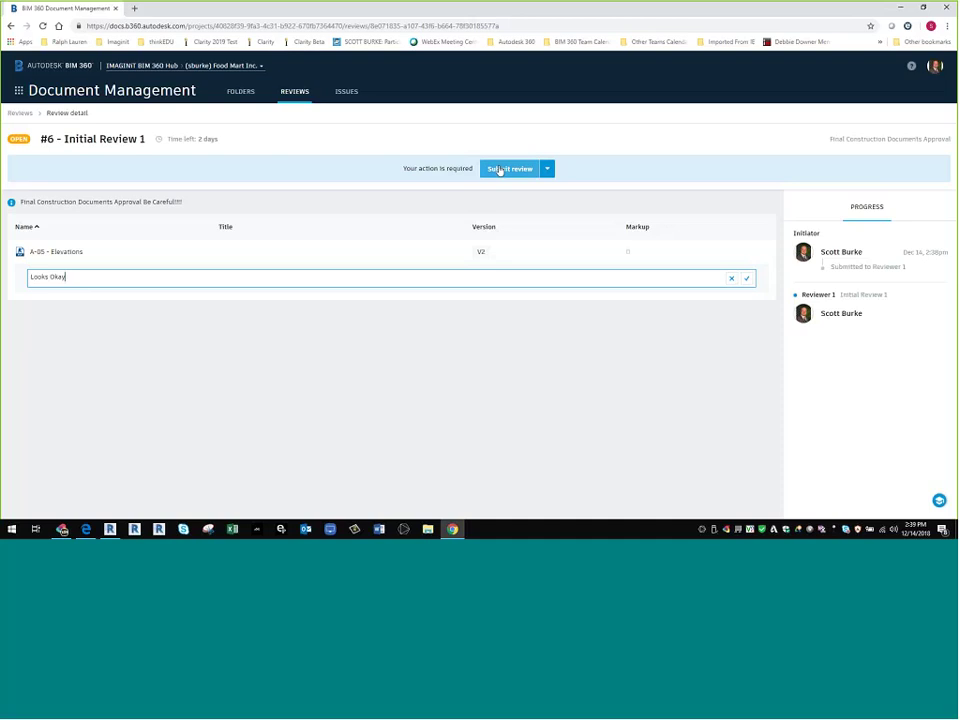
pyautogui.press('Return')
# - Submit Initial Review 1 without adding members, skipping the email notification
pyautogui.click(499, 170)
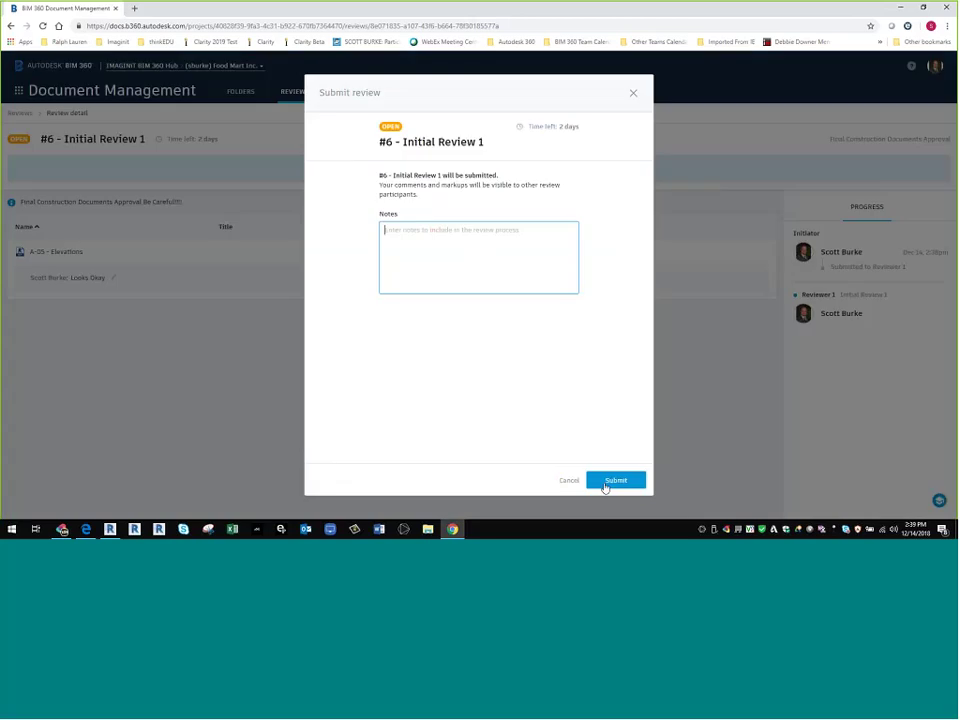
pyautogui.click(612, 481)
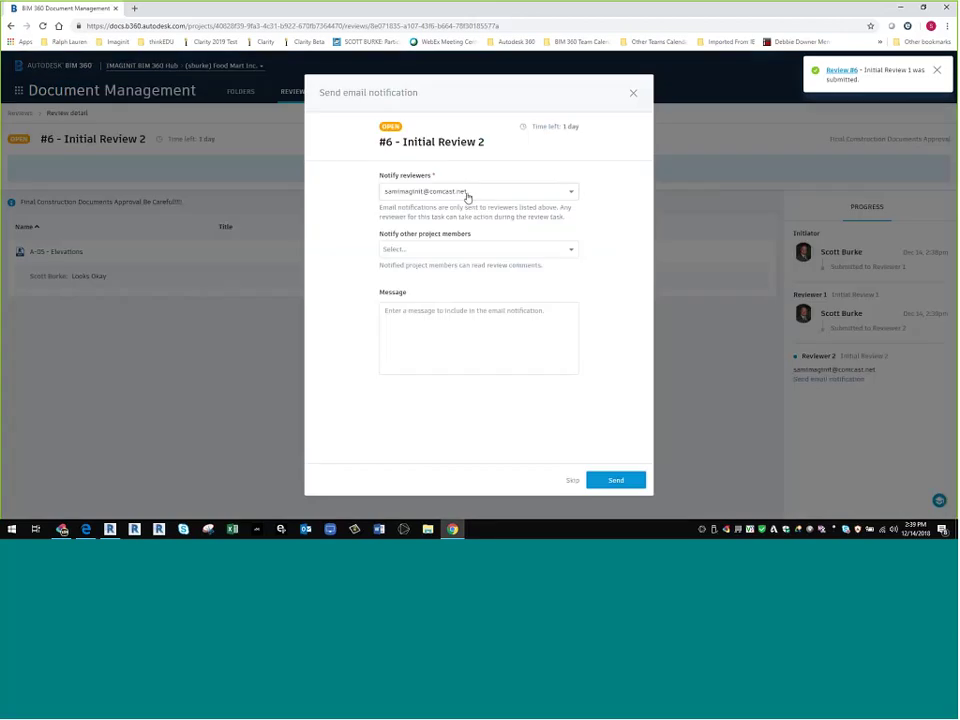
pyautogui.click(454, 248)
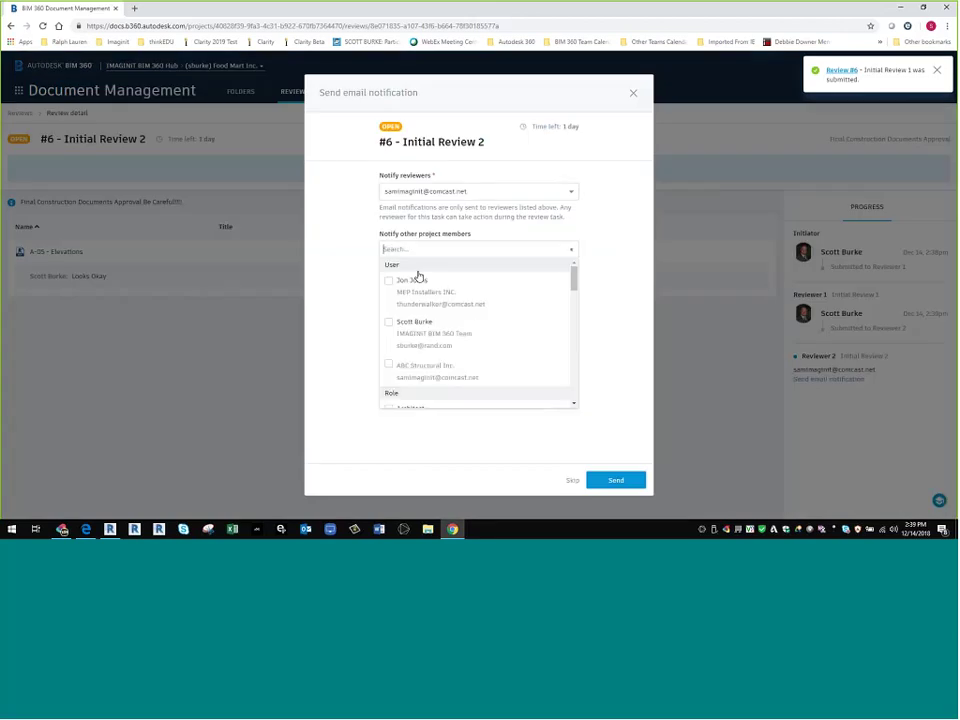
pyautogui.click(618, 309)
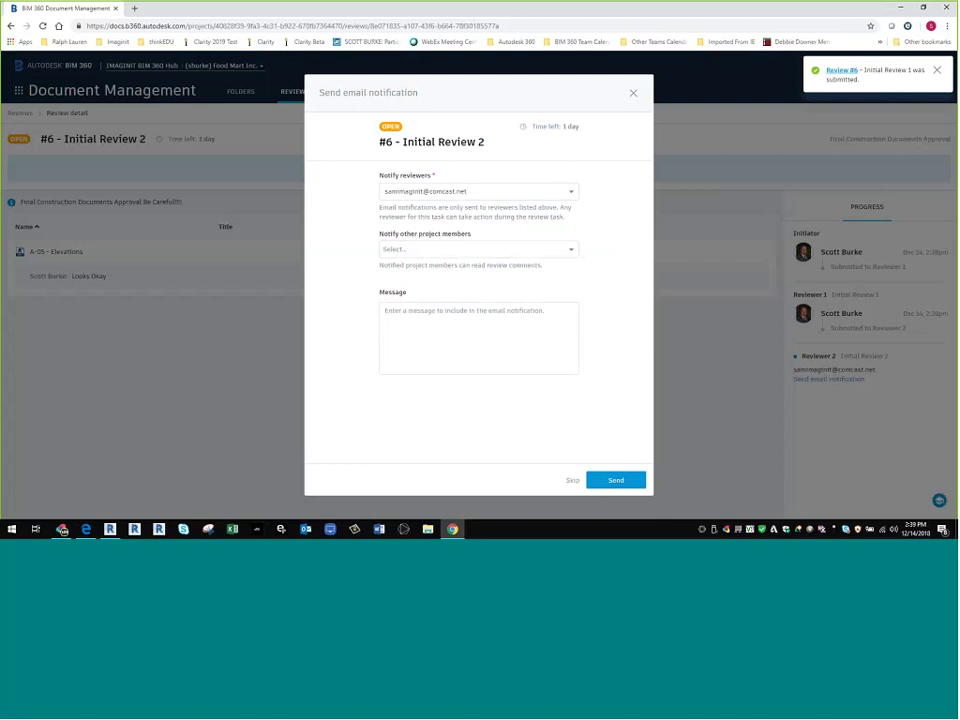
pyautogui.click(573, 482)
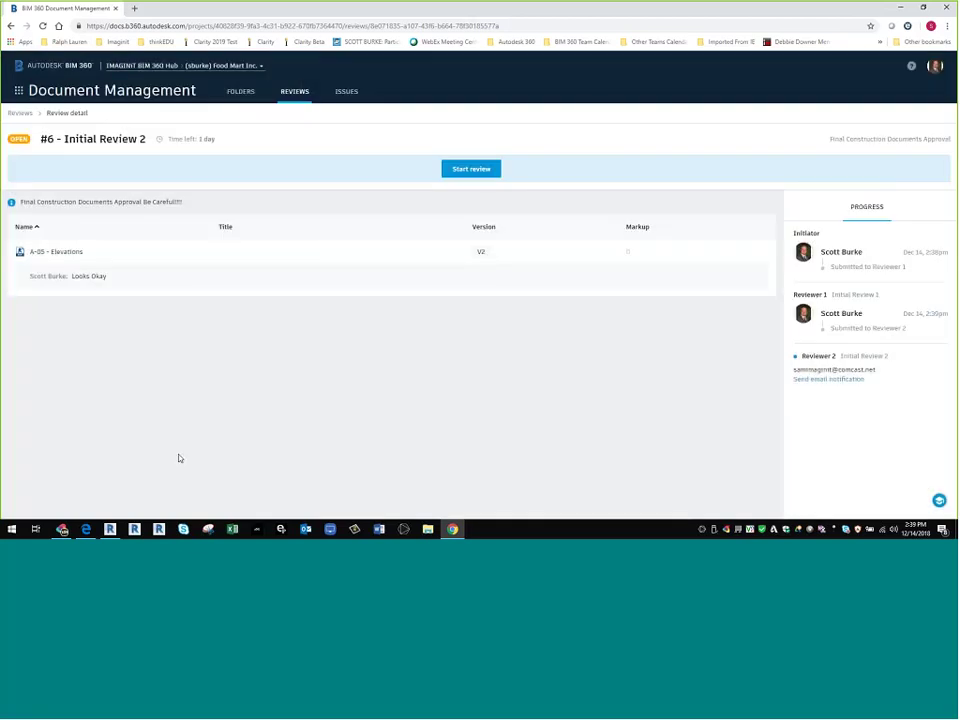
# - Start and submit Initial Review 2, sending the email notification to the approver
pyautogui.click(467, 170)
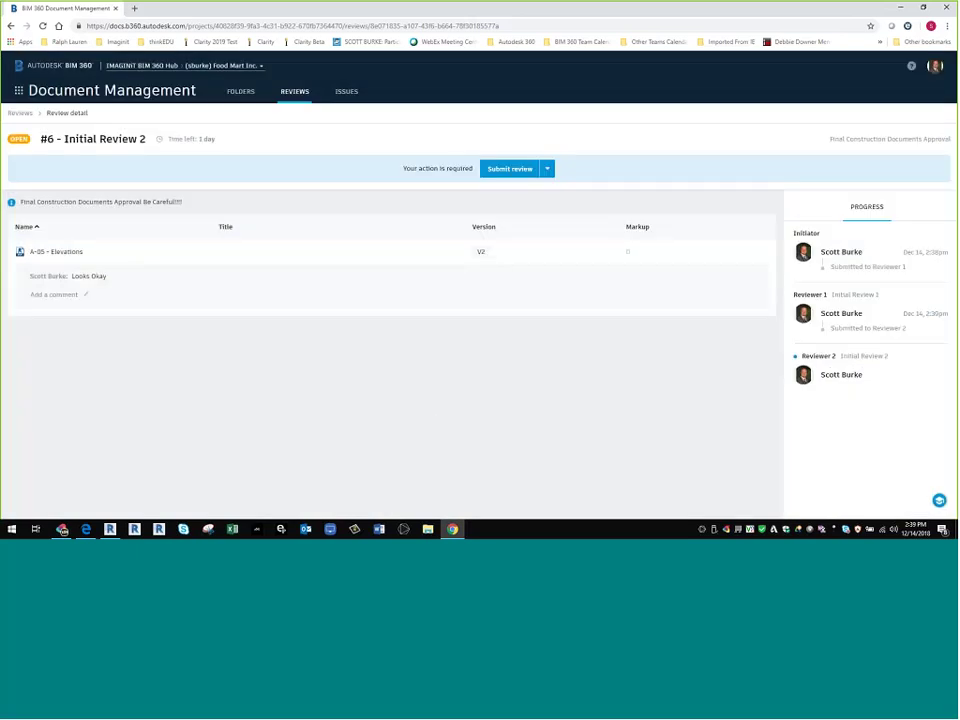
pyautogui.click(510, 170)
pyautogui.click(616, 481)
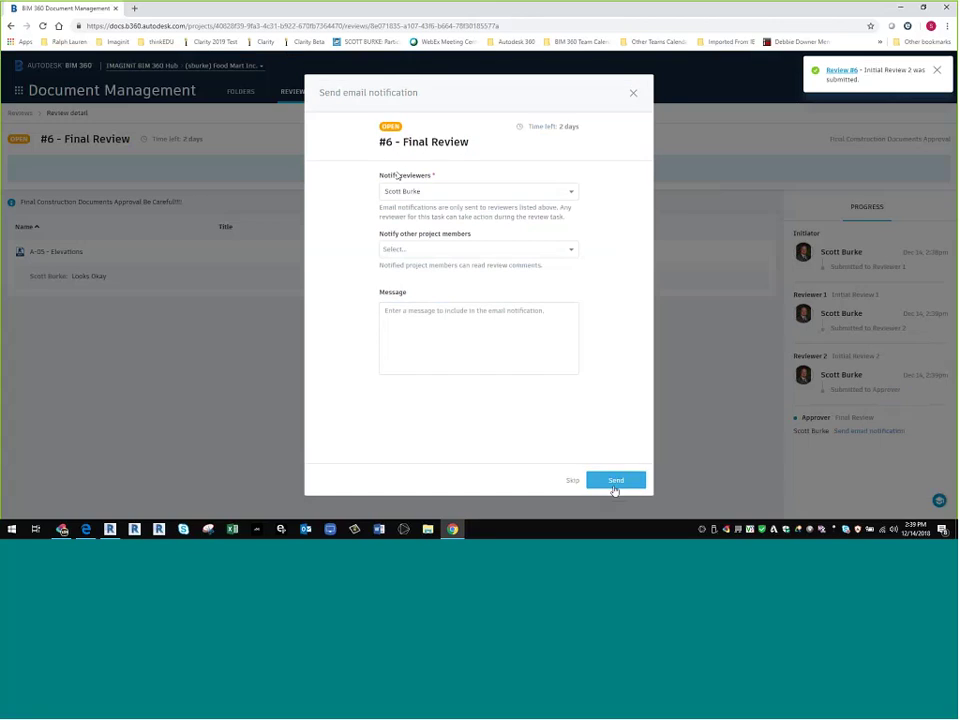
pyautogui.click(614, 482)
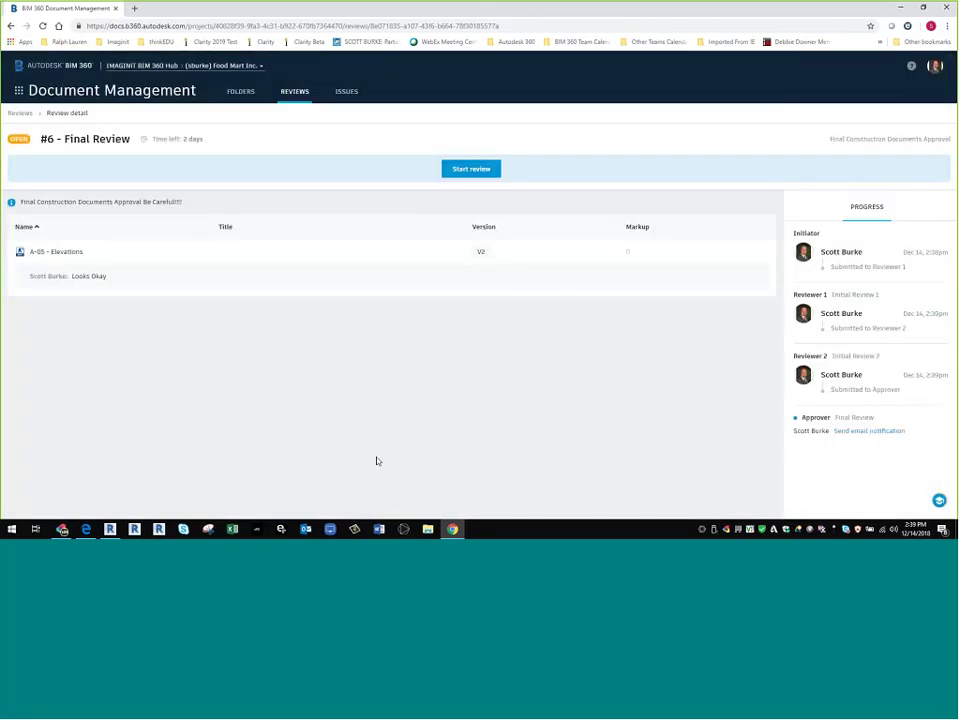
# - Start the Final Review, mark A-05 - Elevations as Approved, and submit to close review #6
pyautogui.click(471, 169)
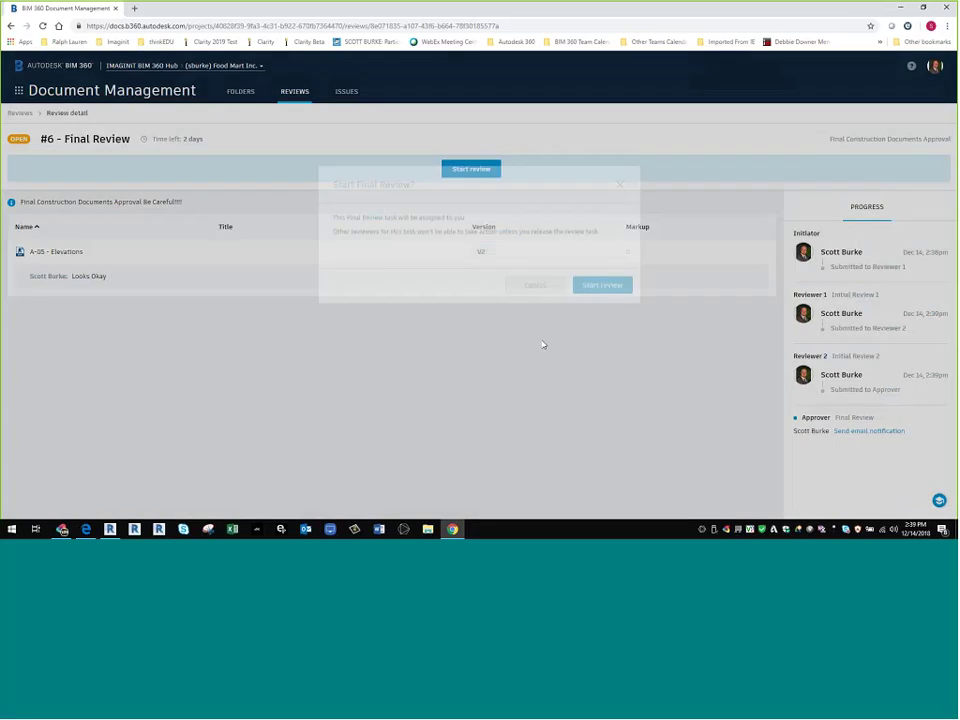
pyautogui.click(603, 311)
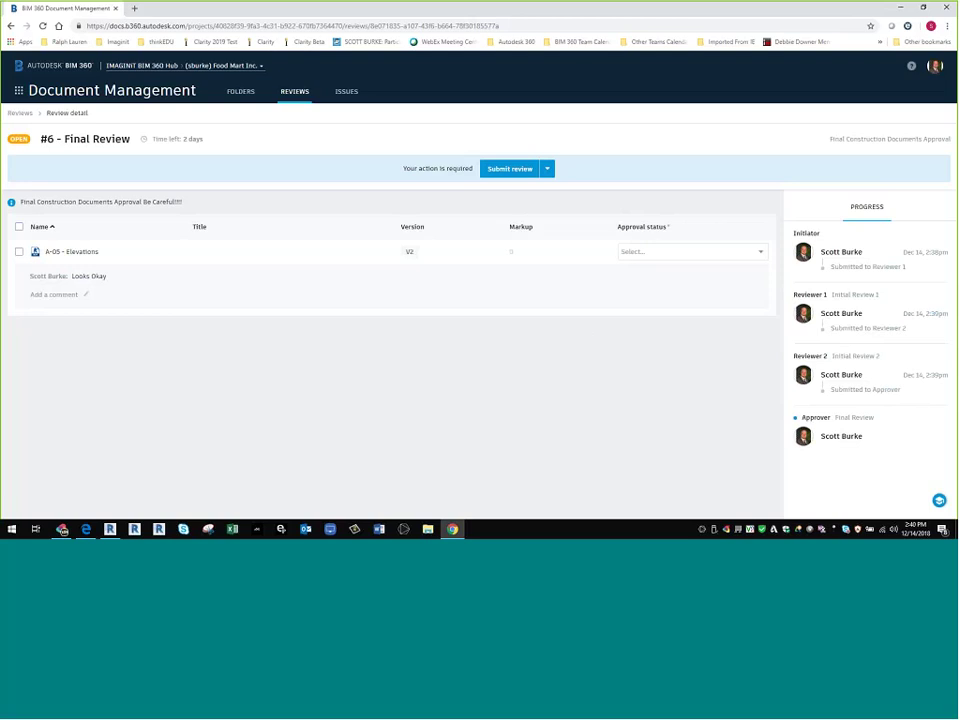
pyautogui.click(686, 254)
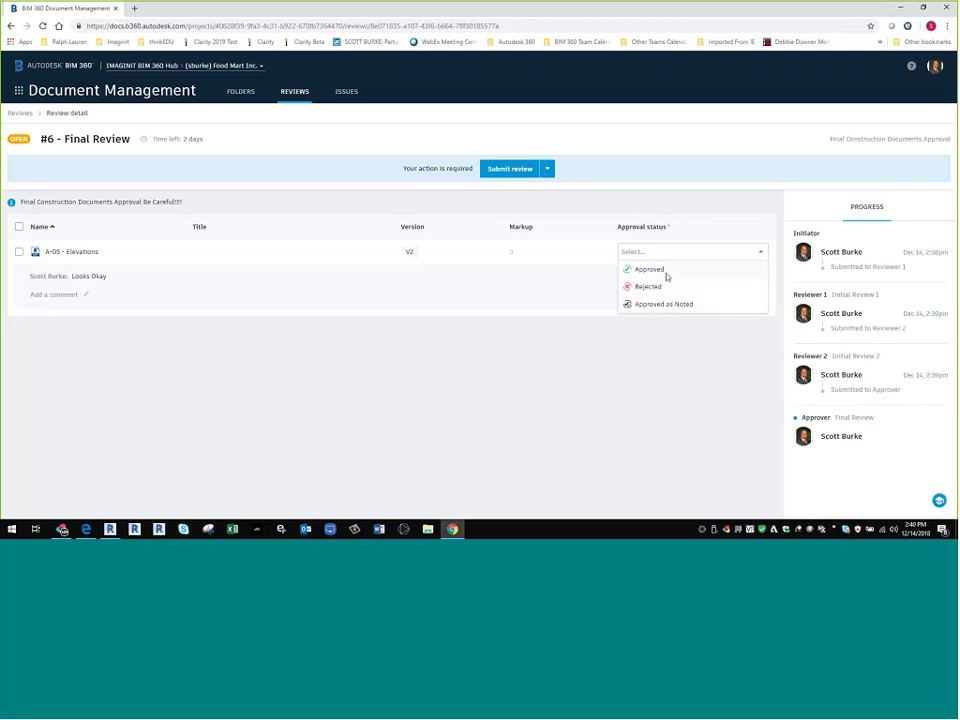
pyautogui.click(662, 270)
pyautogui.click(19, 252)
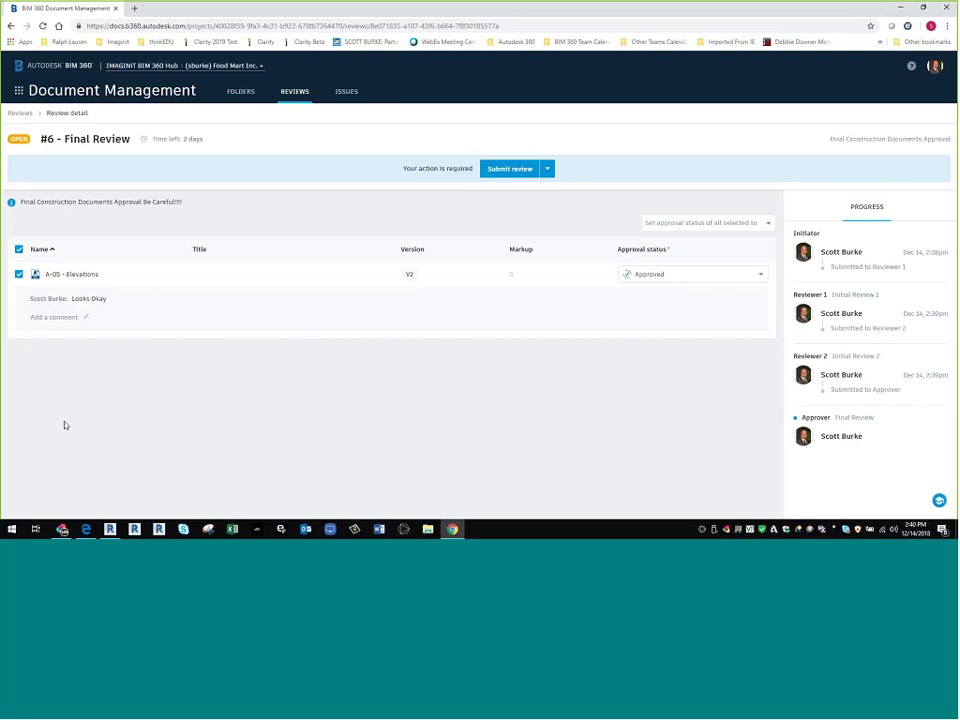
pyautogui.click(509, 170)
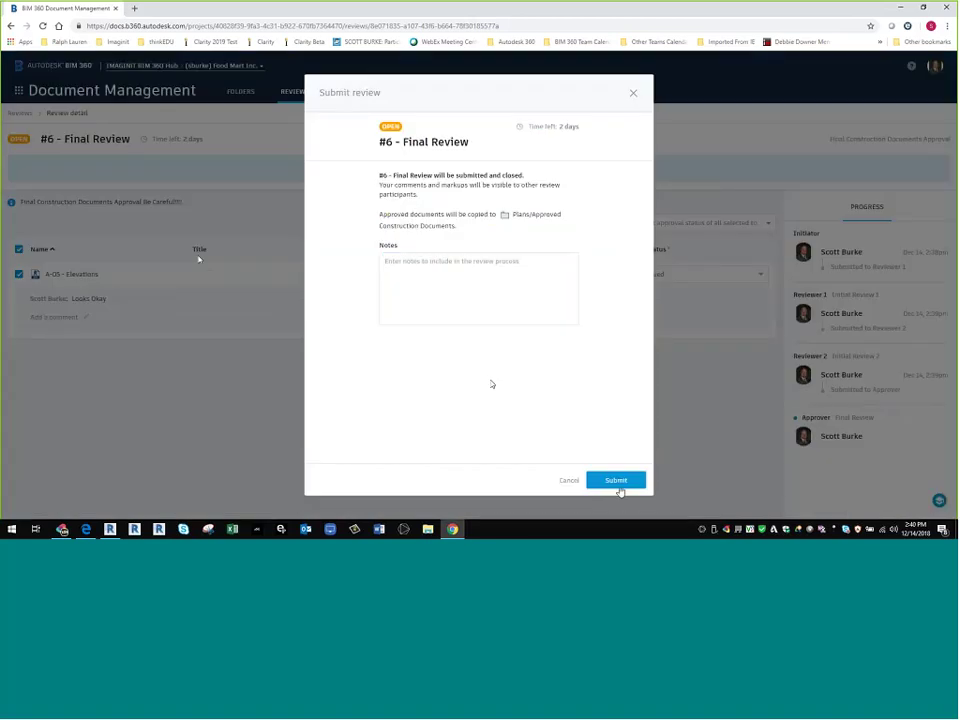
pyautogui.click(618, 484)
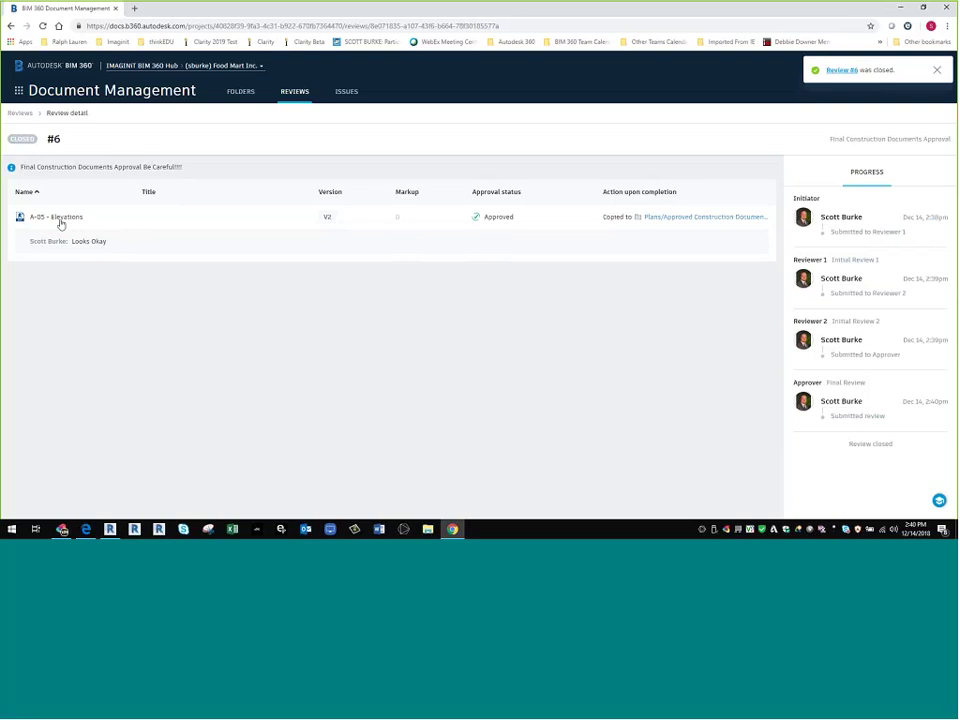
# - Open Plans > Approved Construction Documents with a wider Name column and check the sheets' Status icons
pyautogui.click(233, 93)
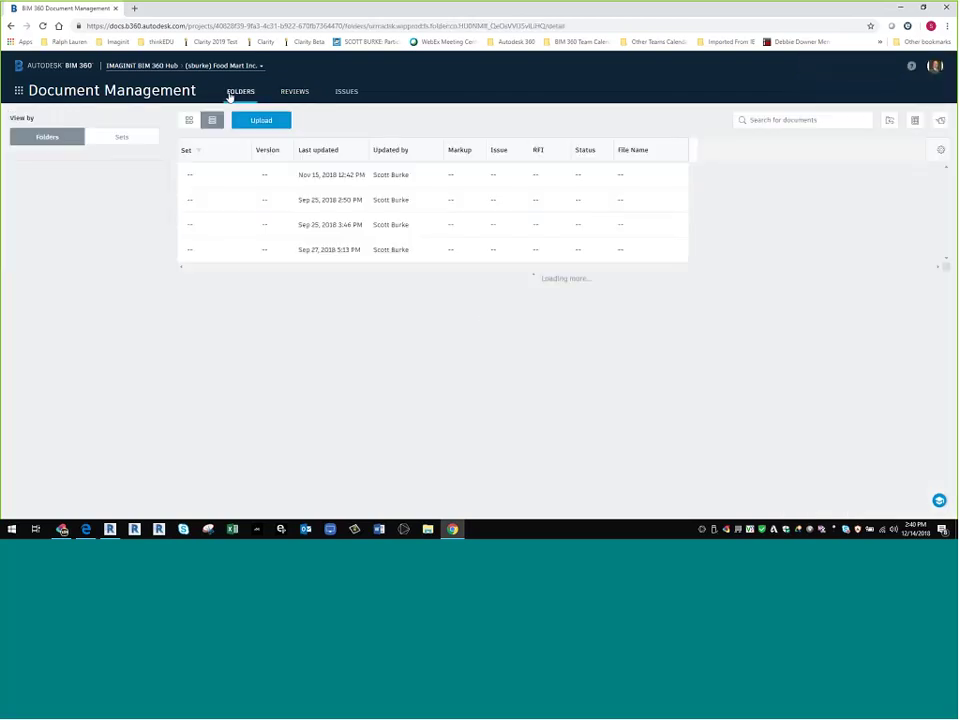
pyautogui.moveTo(294, 151); pyautogui.dragTo(395, 163)
pyautogui.click(266, 177)
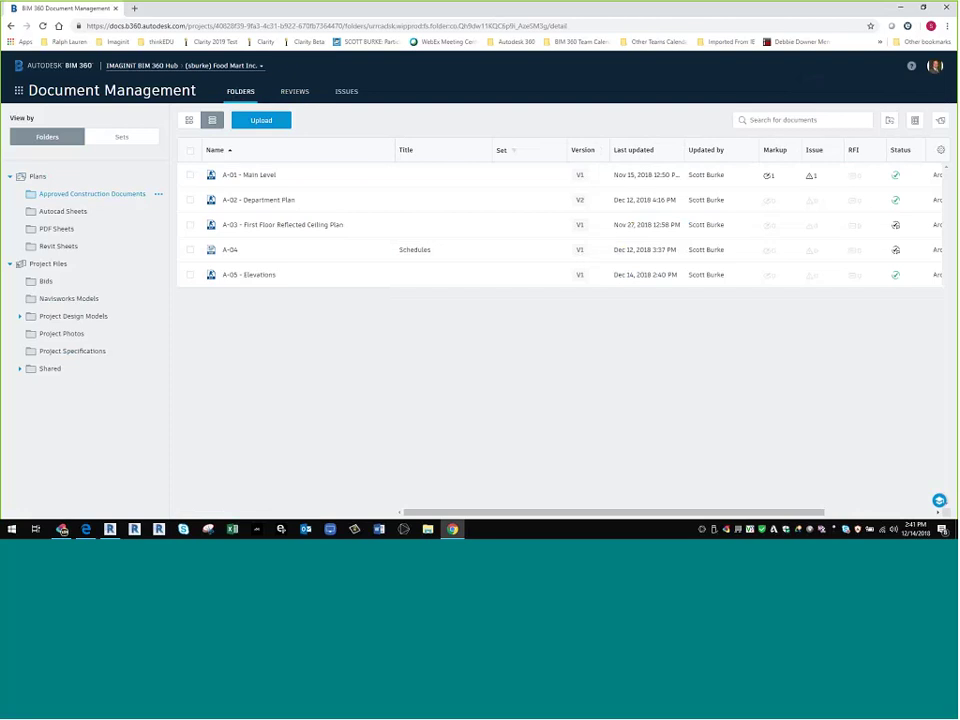
pyautogui.moveTo(895, 254)
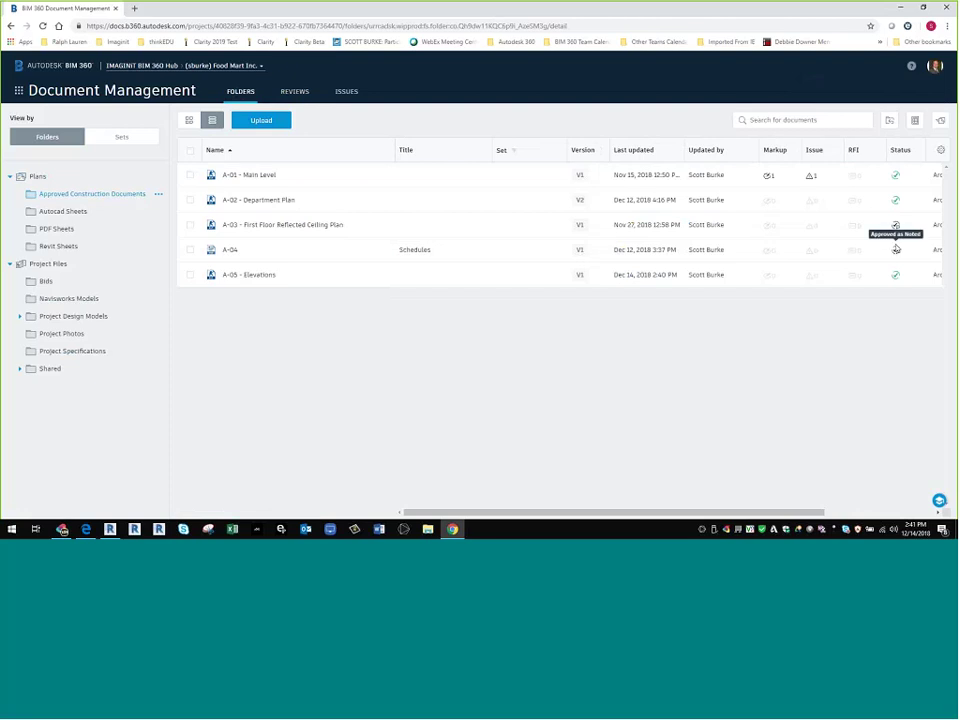
pyautogui.moveTo(896, 225)
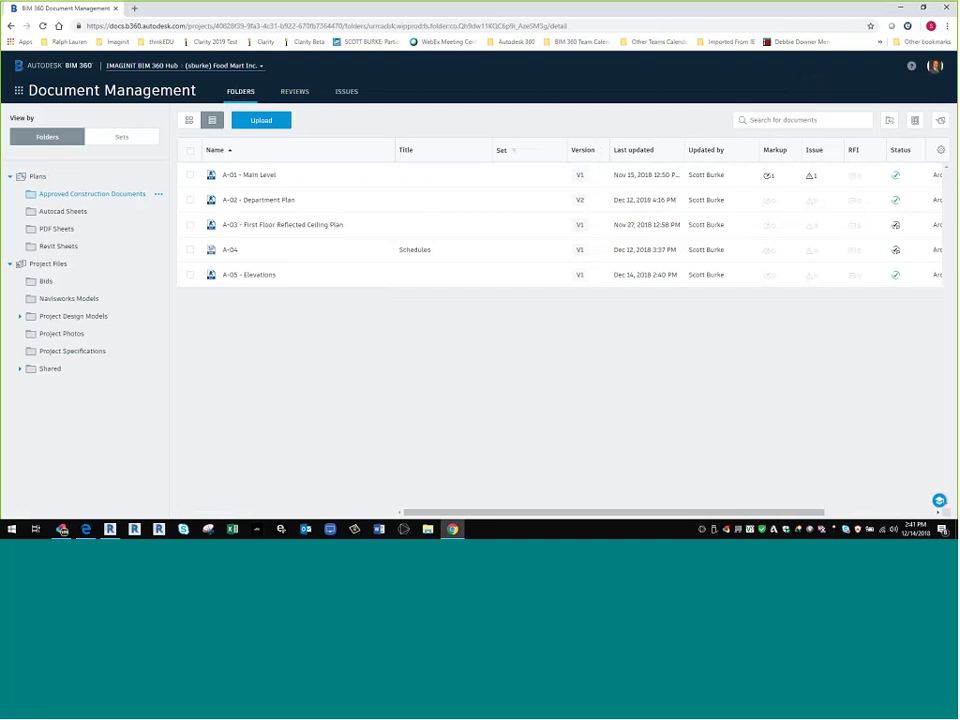
pyautogui.click(18, 91)
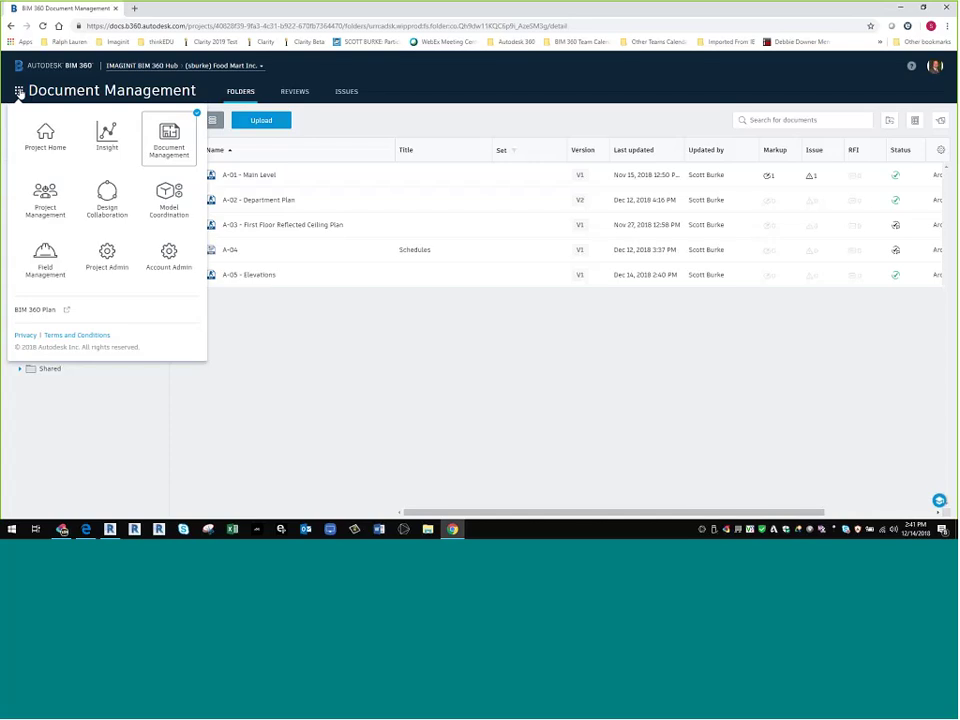
# - Switch to Project Admin and open the Final Construction Documents Approval workflow from Reviews
pyautogui.click(111, 267)
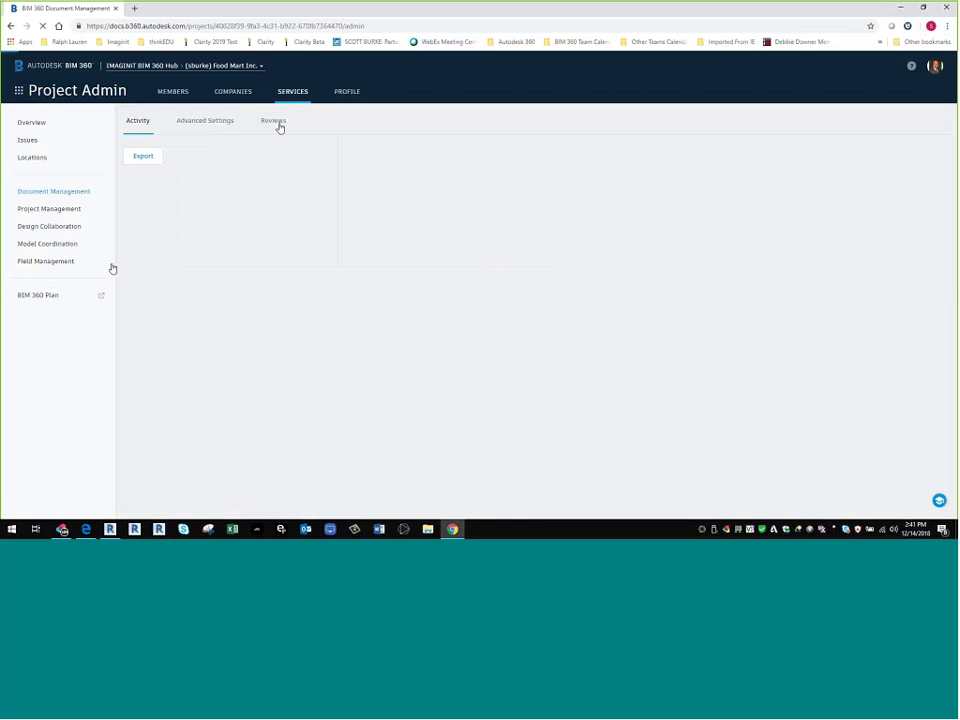
pyautogui.click(276, 122)
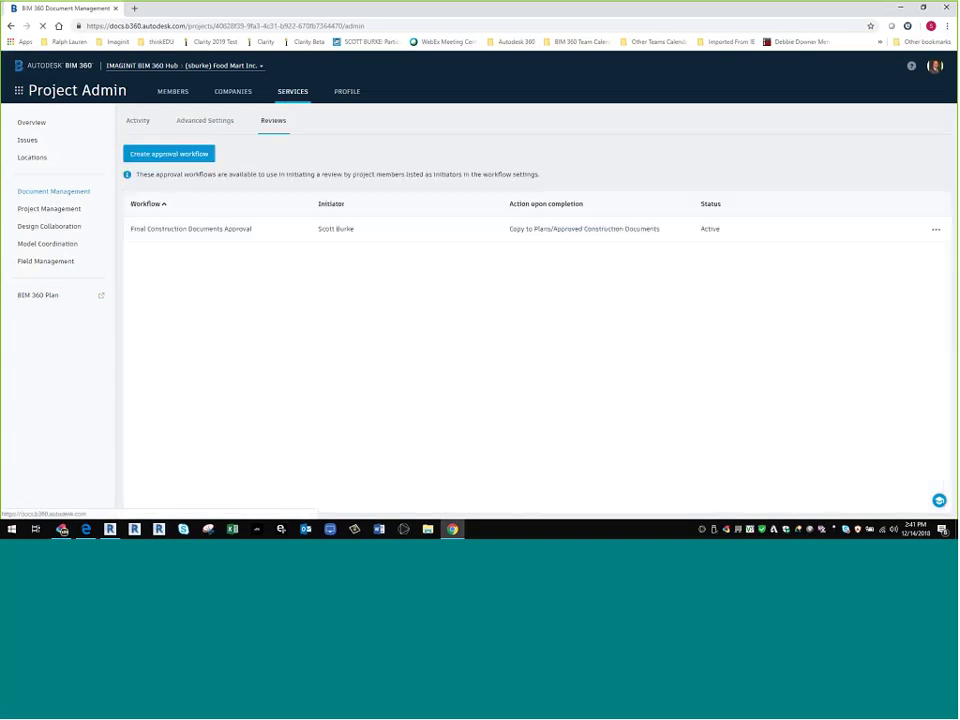
pyautogui.click(240, 229)
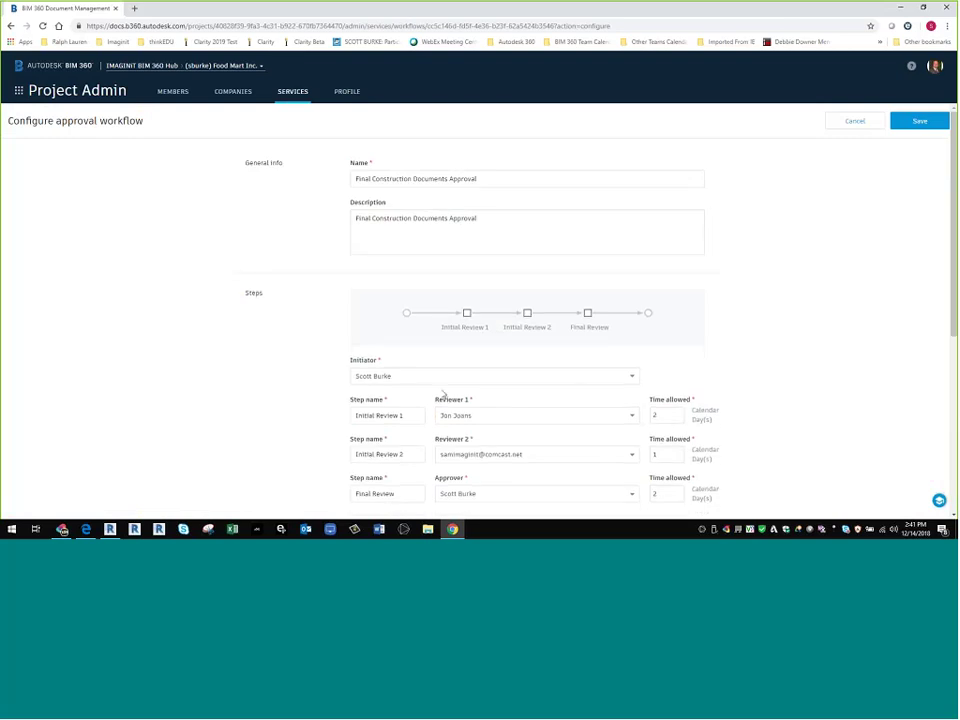
# - Review the workflow's statuses and Approved as Noted icon options, then cancel without saving
pyautogui.scroll(-3, 441, 399)
pyautogui.scroll(-2, 405, 319)
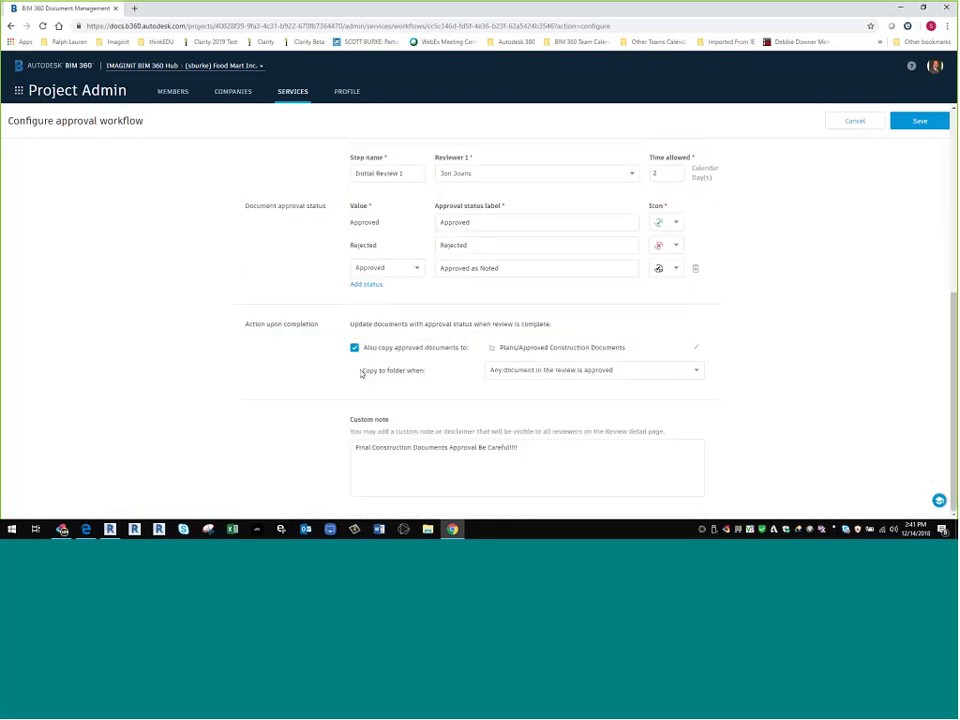
pyautogui.scroll(3, 450, 402)
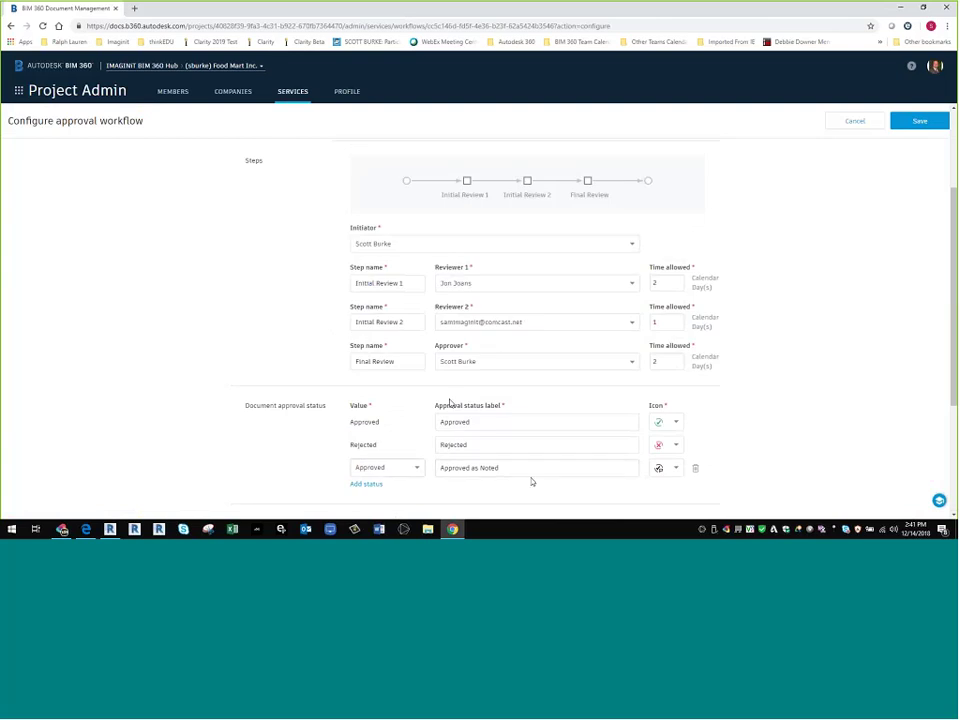
pyautogui.tripleClick(528, 472)
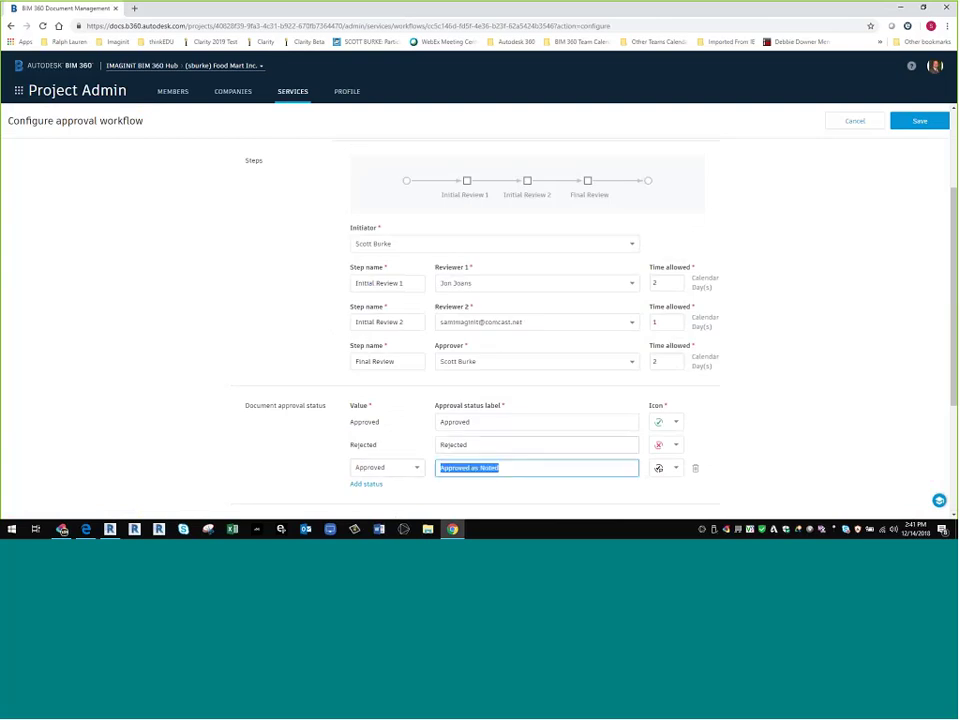
pyautogui.scroll(-1, 499, 439)
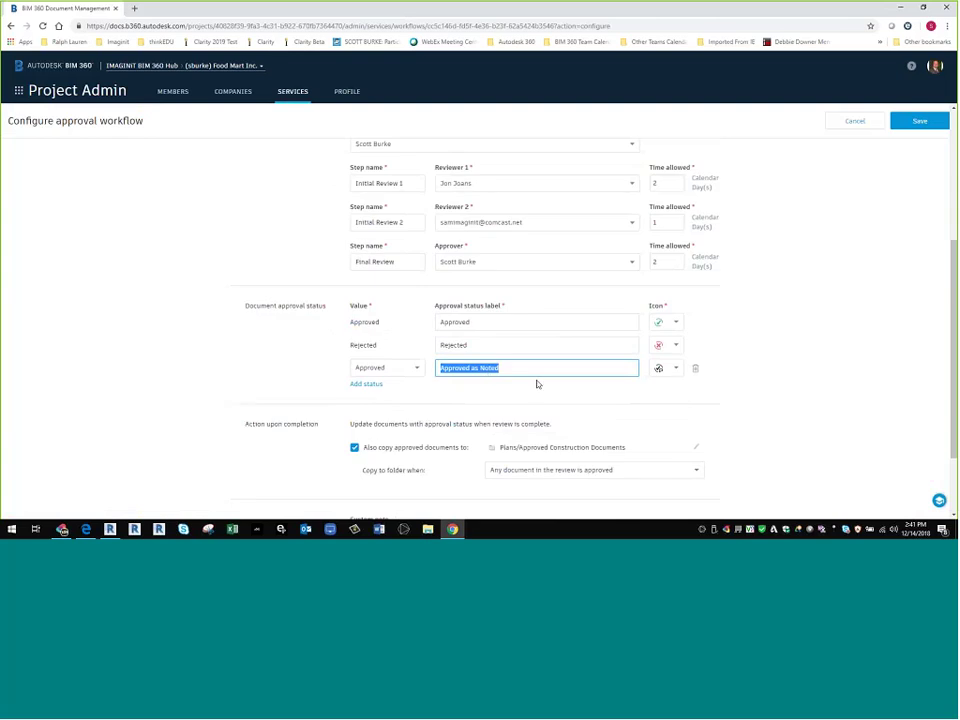
pyautogui.click(674, 372)
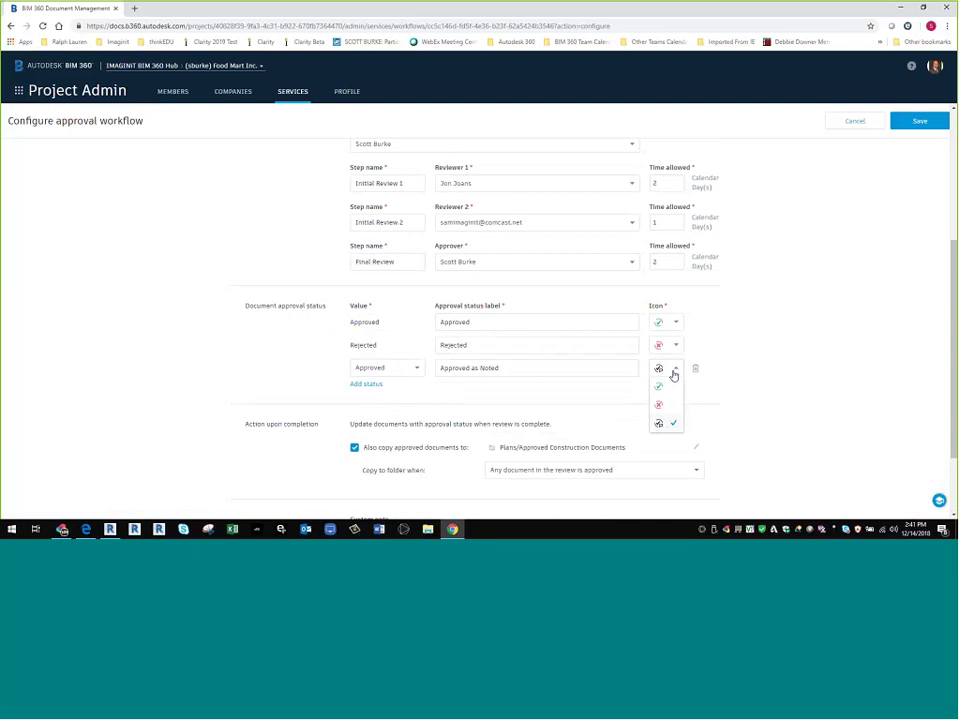
pyautogui.click(786, 445)
pyautogui.scroll(3, 786, 445)
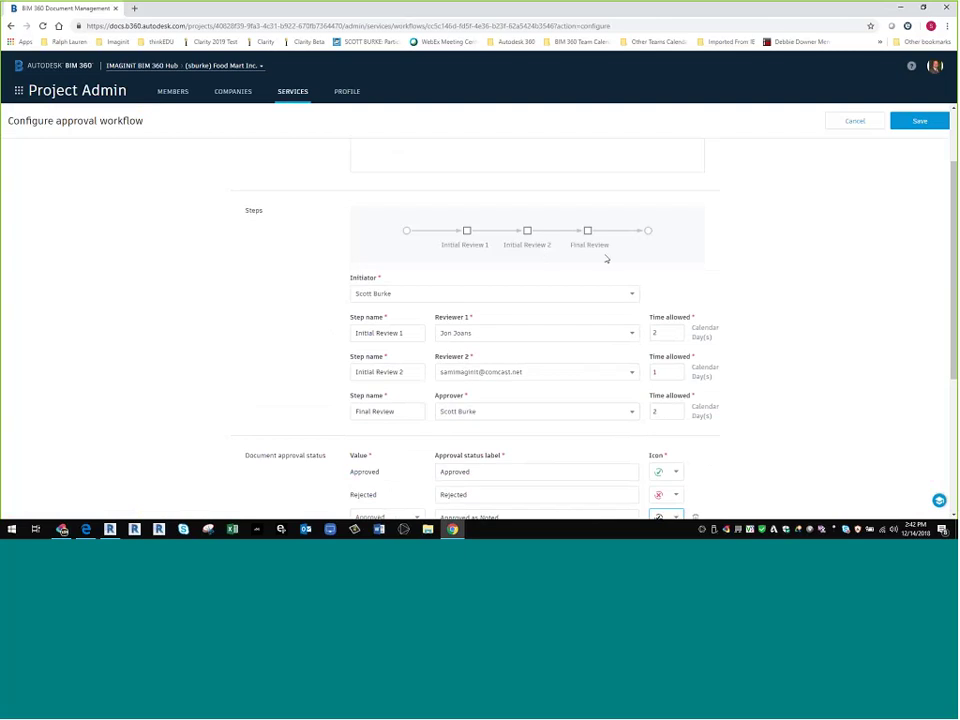
pyautogui.scroll(2, 304, 193)
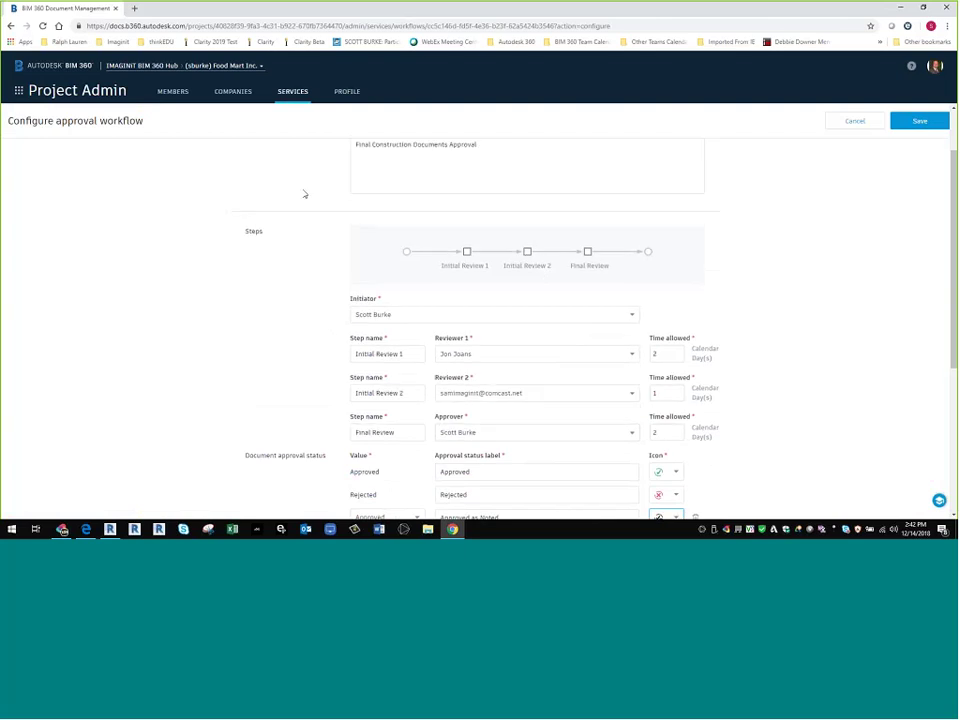
pyautogui.click(858, 121)
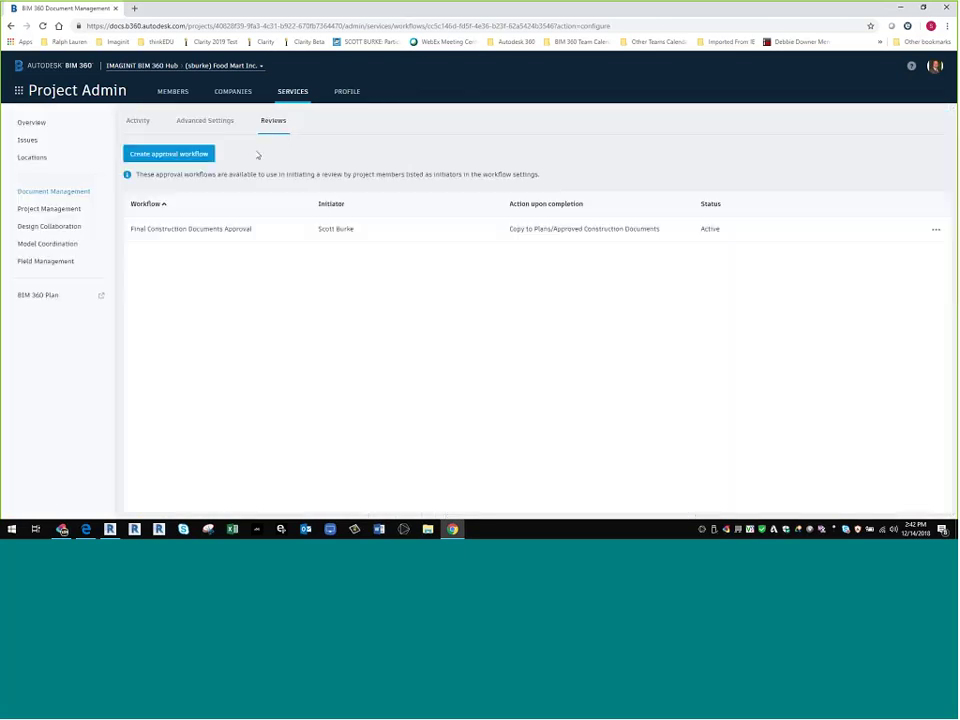
# - Glance at the new approval workflow templates, close that dialog, and switch to Document Management
pyautogui.click(182, 157)
pyautogui.click(531, 262)
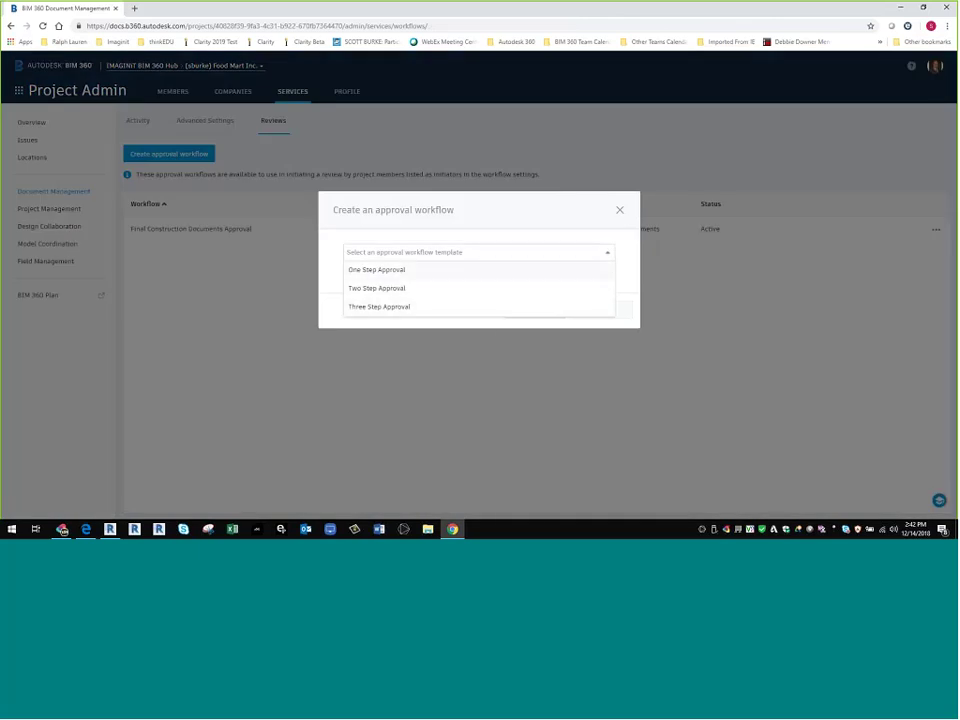
pyautogui.click(619, 210)
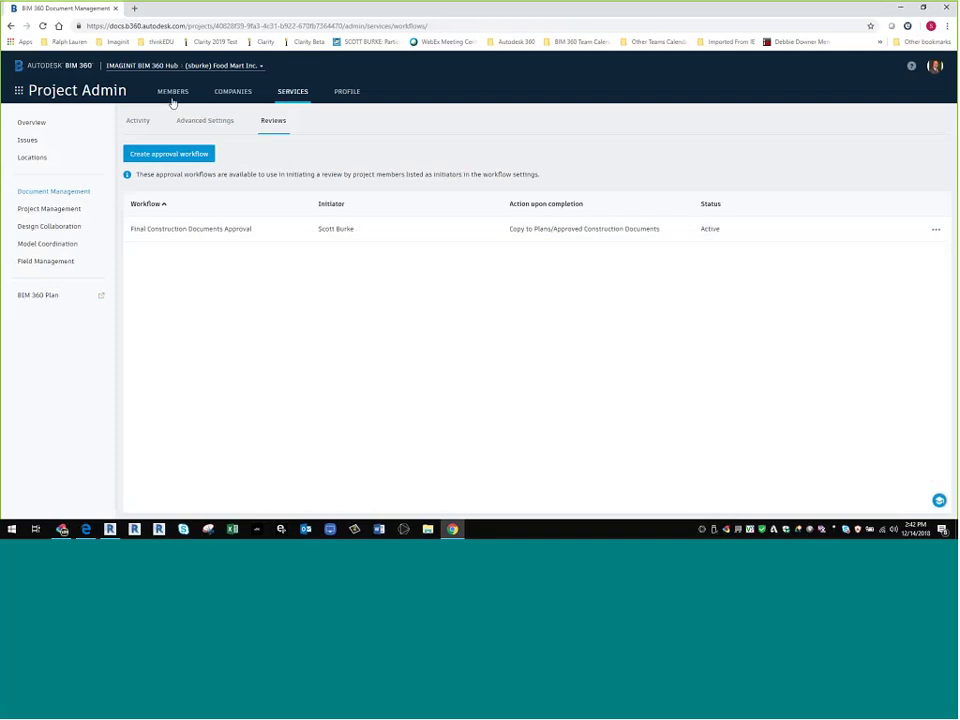
pyautogui.click(17, 91)
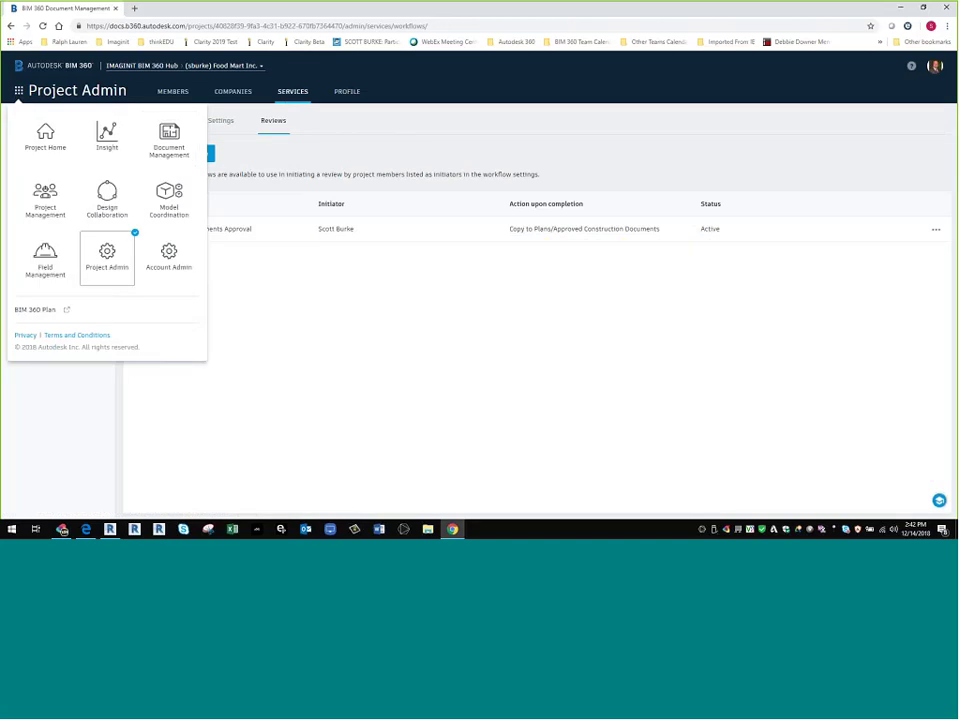
pyautogui.click(170, 140)
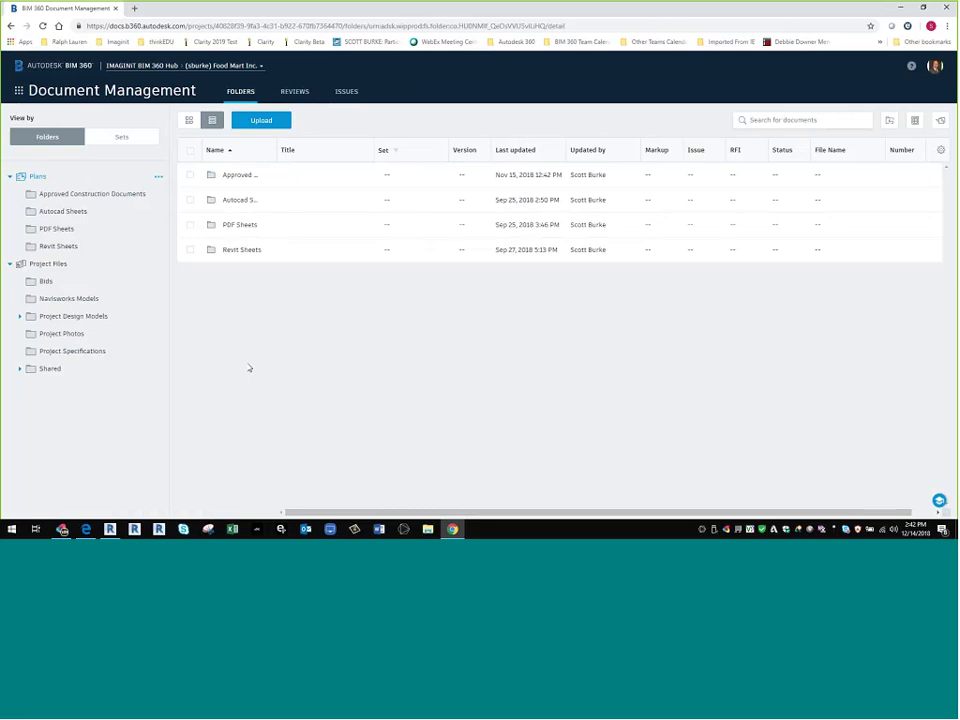
# - In Shared > Architectural Team, check Arch_Food_Mart_Inc.rvt's V4 history and open it in the viewer
pyautogui.click(45, 370)
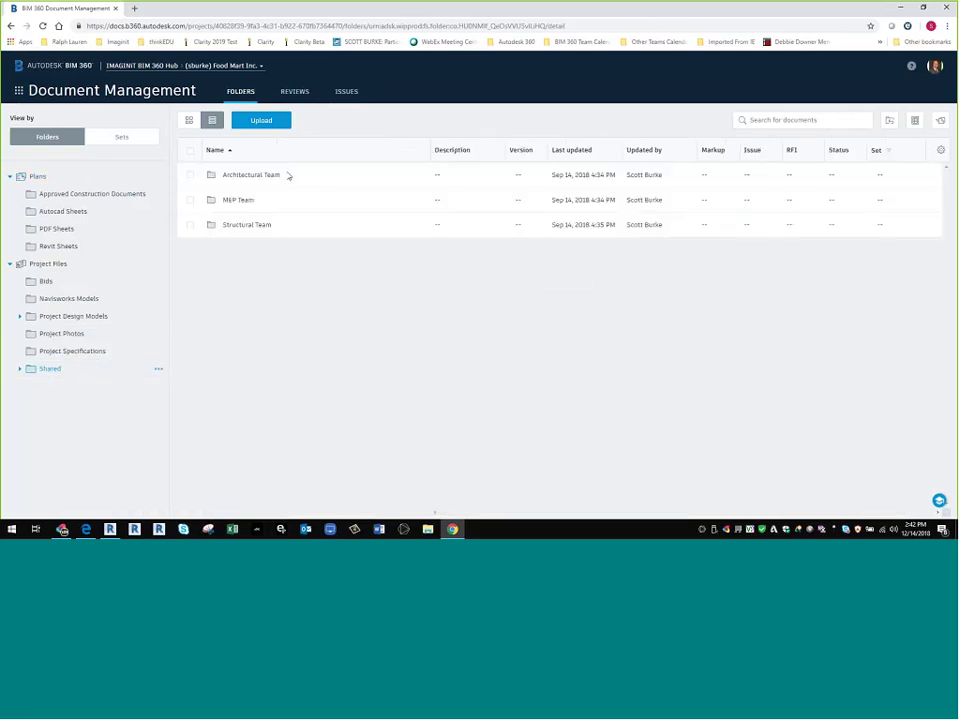
pyautogui.click(233, 177)
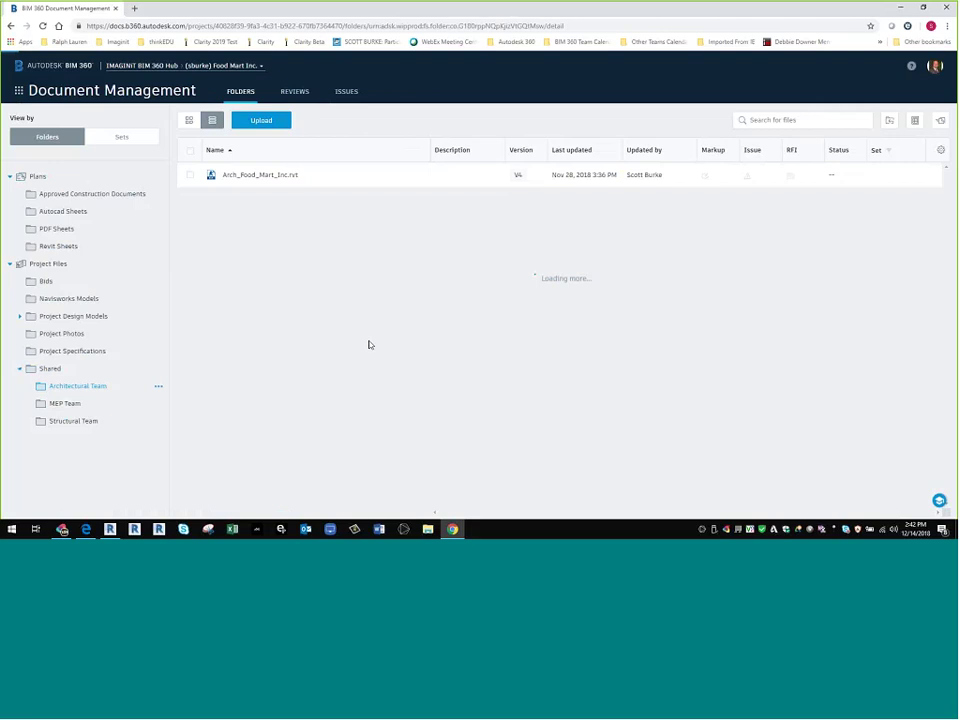
pyautogui.click(518, 175)
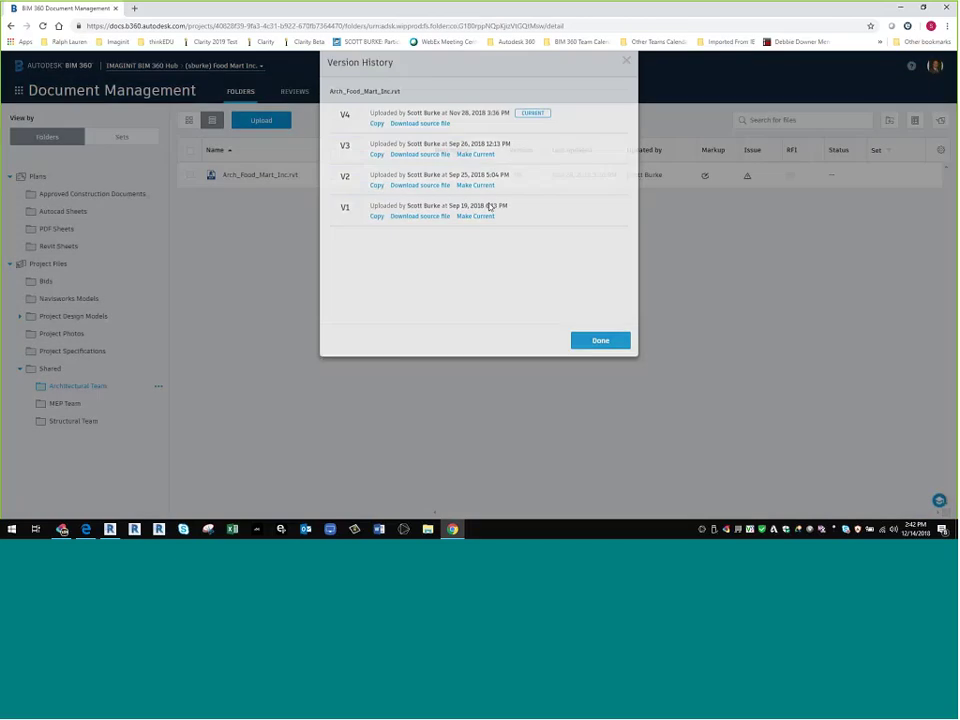
pyautogui.click(270, 178)
pyautogui.click(265, 176)
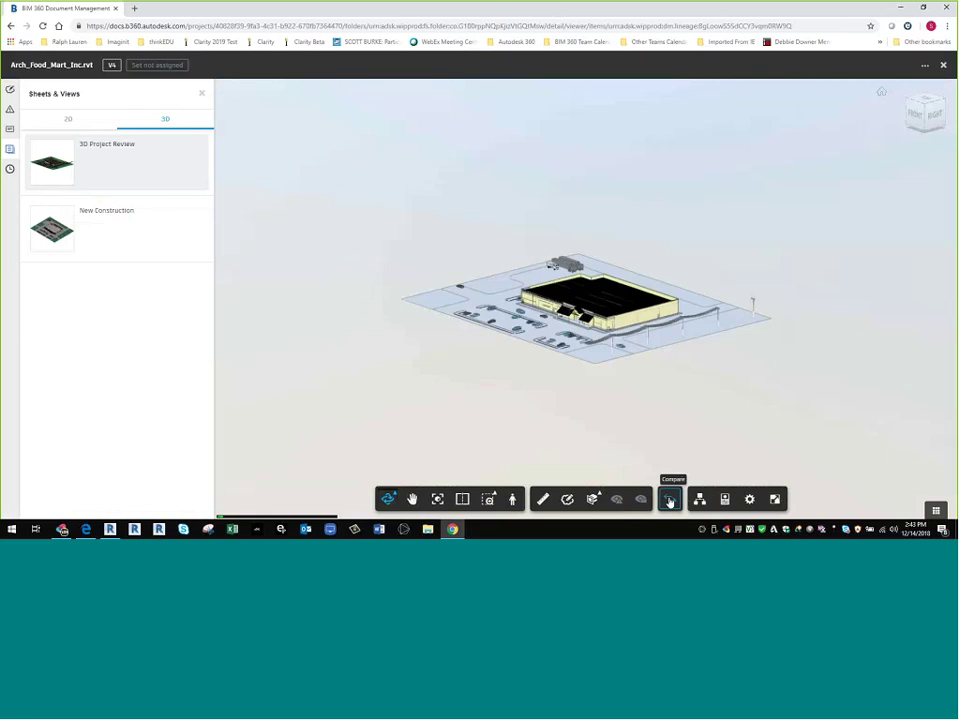
# - Start a model version comparison with Document A set to v2 and Document B to v1
pyautogui.click(670, 499)
pyautogui.click(388, 352)
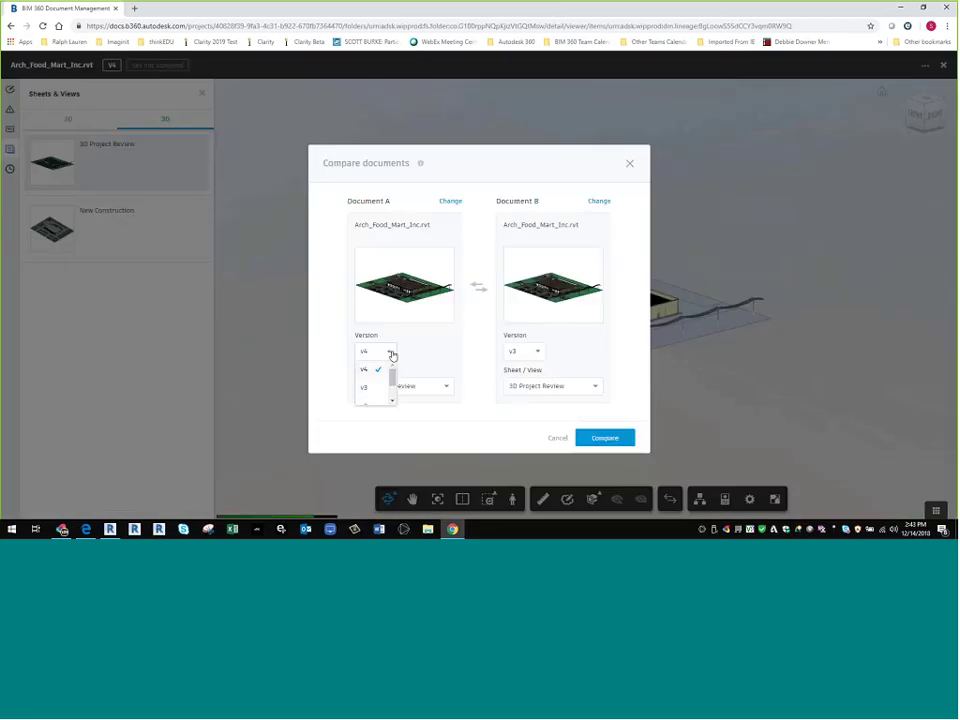
pyautogui.scroll(-1, 375, 385)
pyautogui.click(373, 400)
pyautogui.click(386, 352)
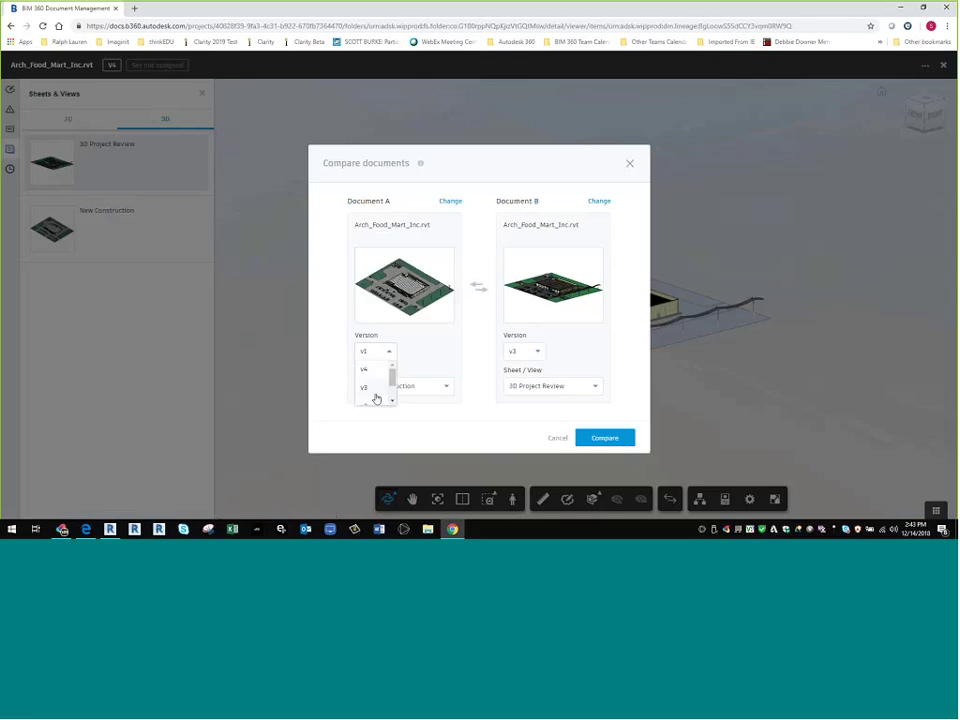
pyautogui.click(367, 385)
pyautogui.click(537, 352)
pyautogui.scroll(-1, 541, 390)
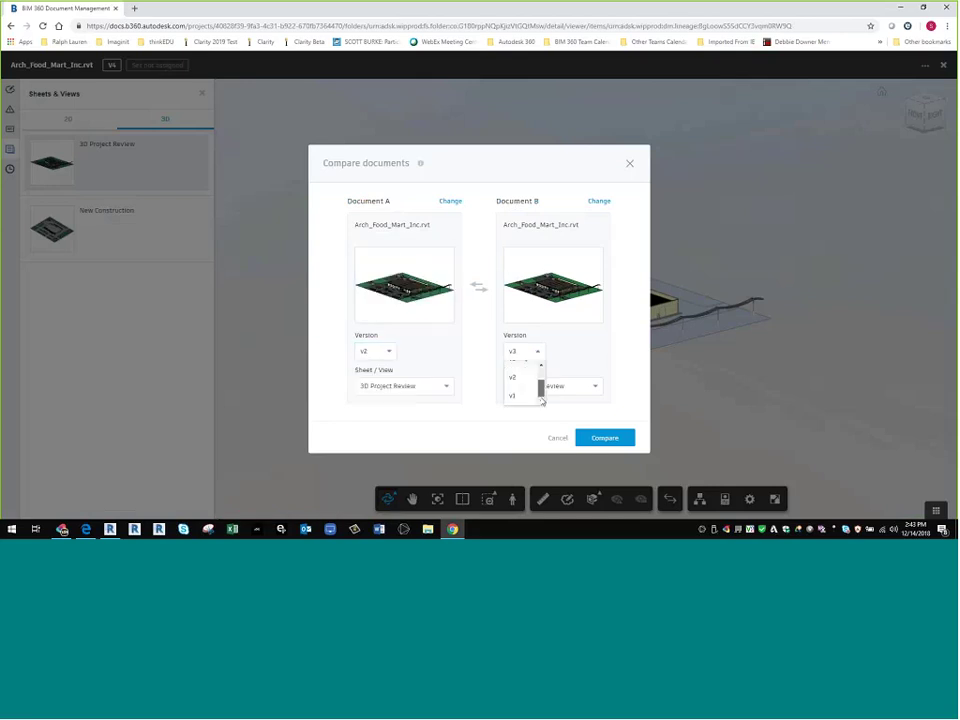
pyautogui.click(530, 397)
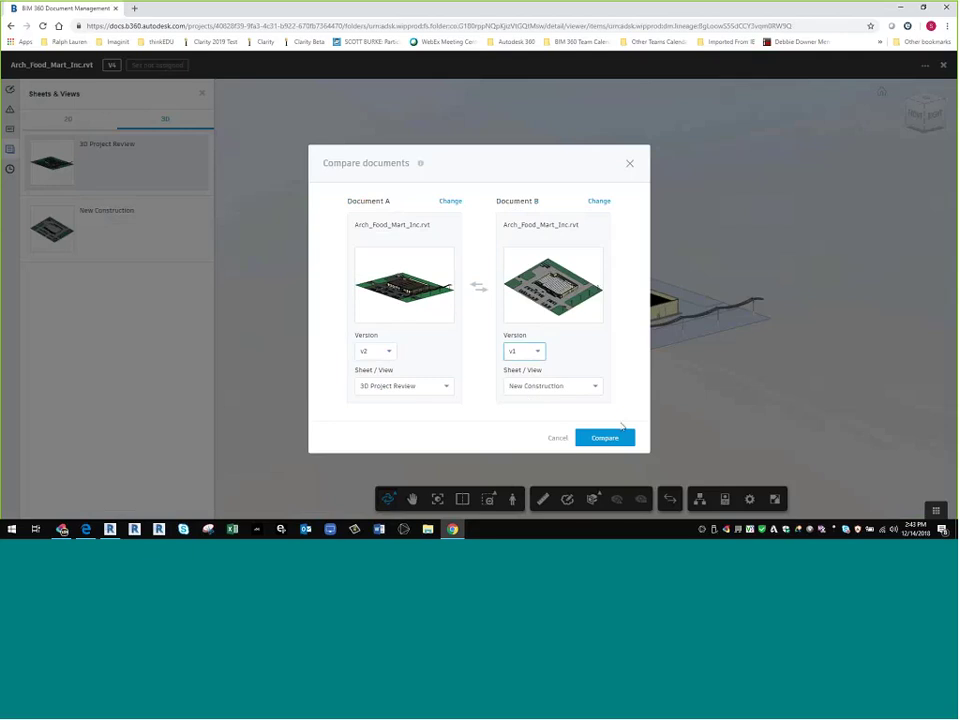
# - Choose the A-01 - Main Level sheet for both documents and run the comparison
pyautogui.click(543, 388)
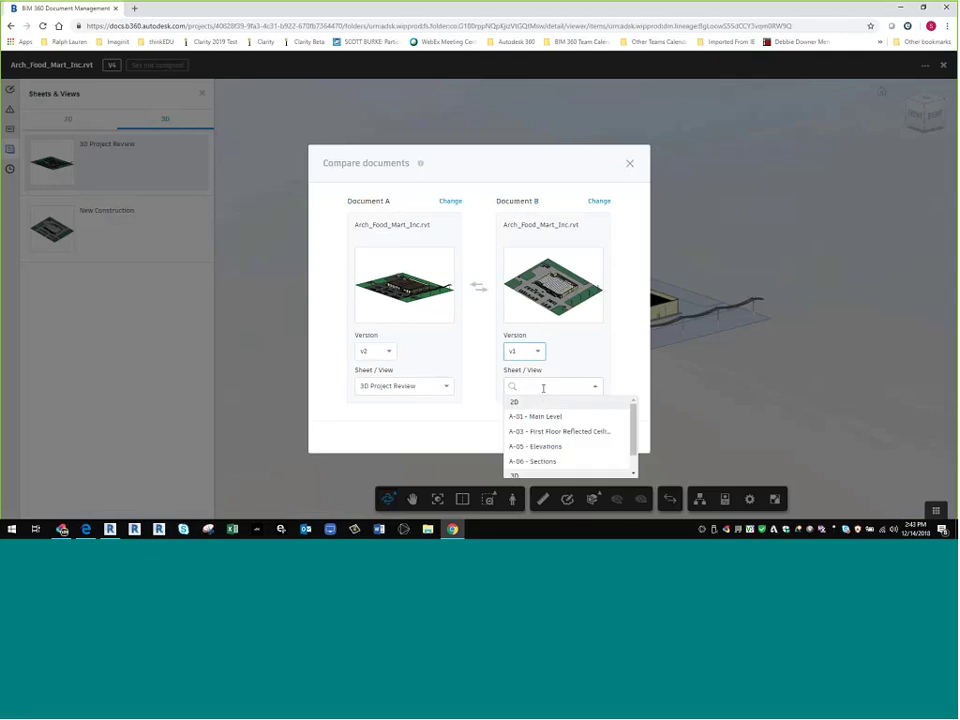
pyautogui.click(536, 417)
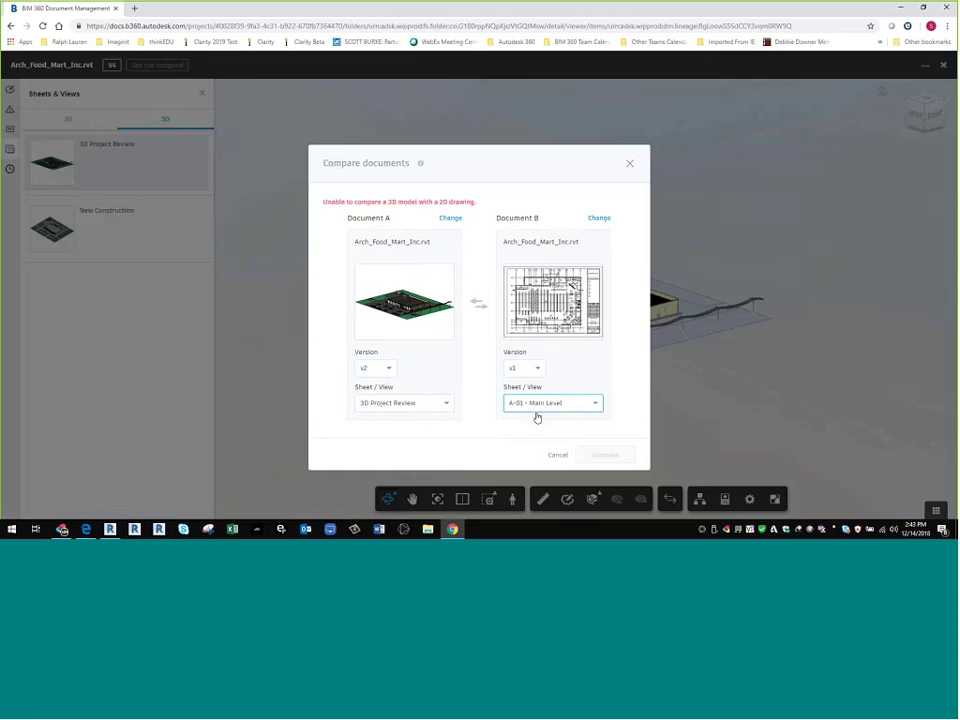
pyautogui.click(444, 404)
pyautogui.click(429, 437)
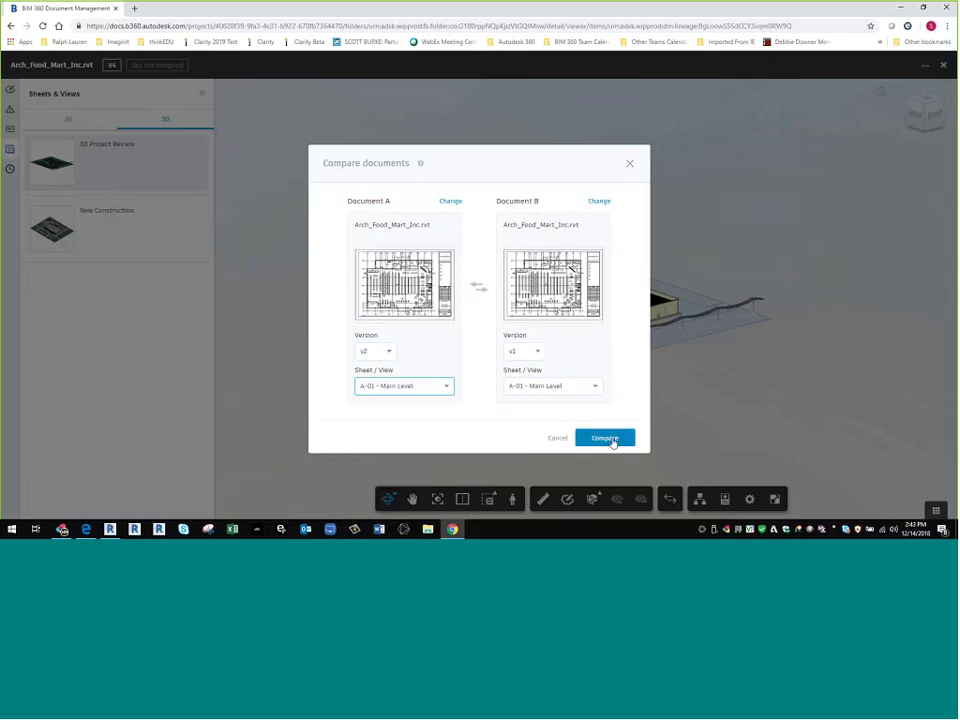
pyautogui.click(612, 439)
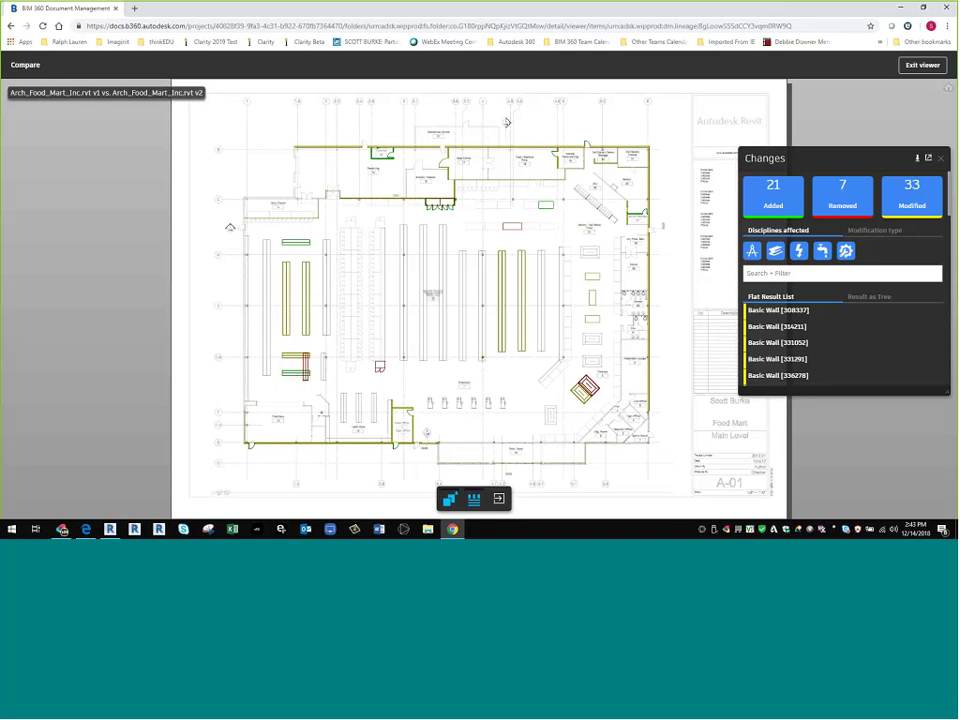
pyautogui.scroll(5, 452, 353)
pyautogui.scroll(5, 452, 353)
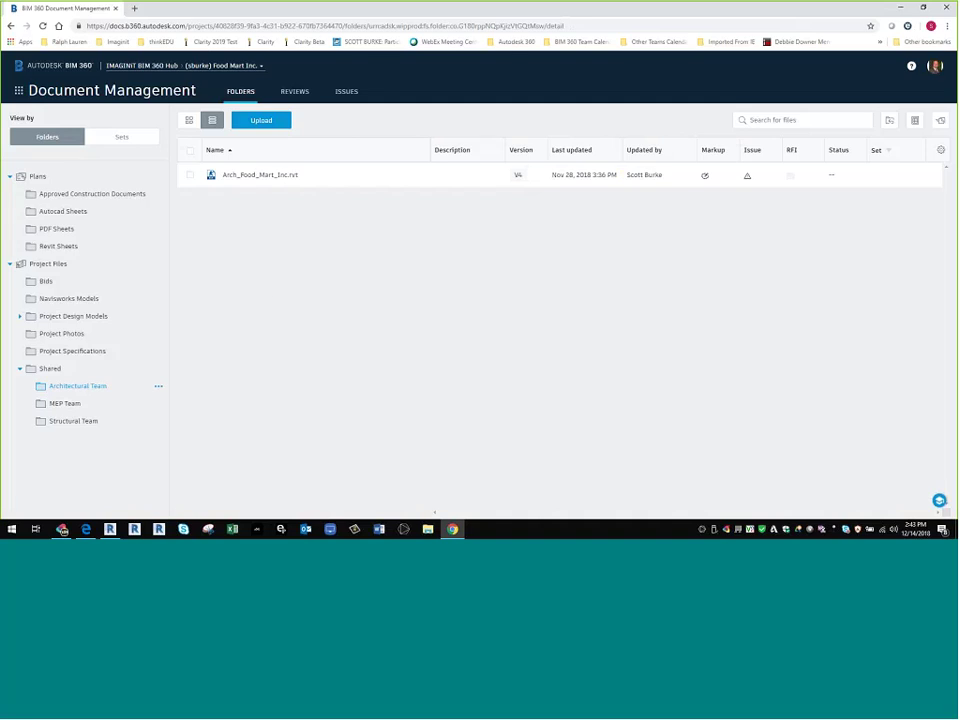
# - In PDF Sheets, compare sheet A-01 versions V3 and V2 from its version history
pyautogui.click(58, 231)
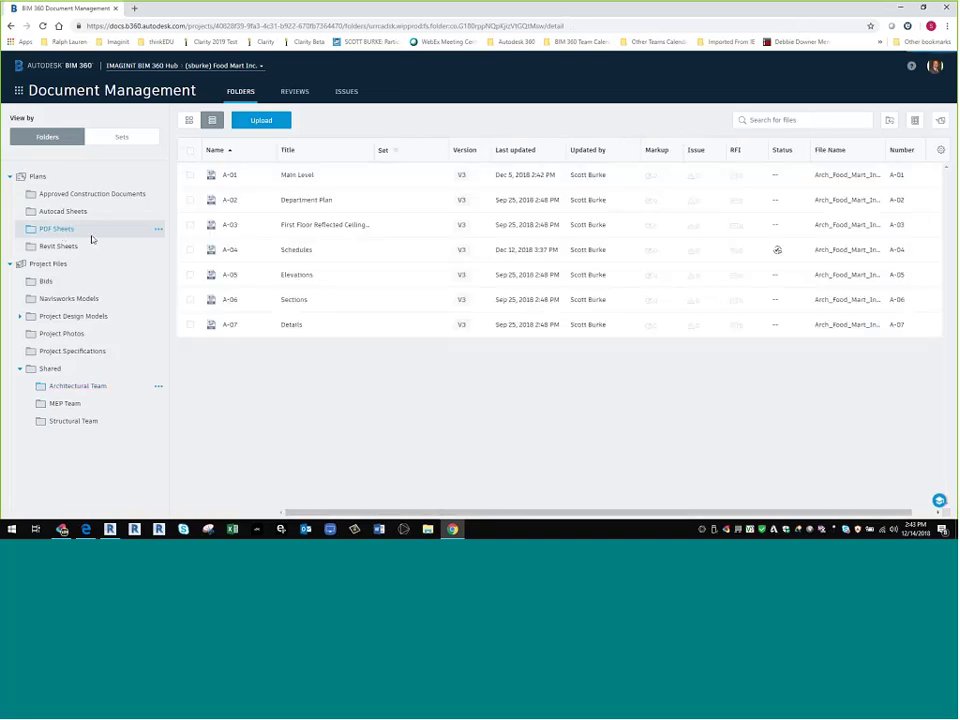
pyautogui.click(462, 175)
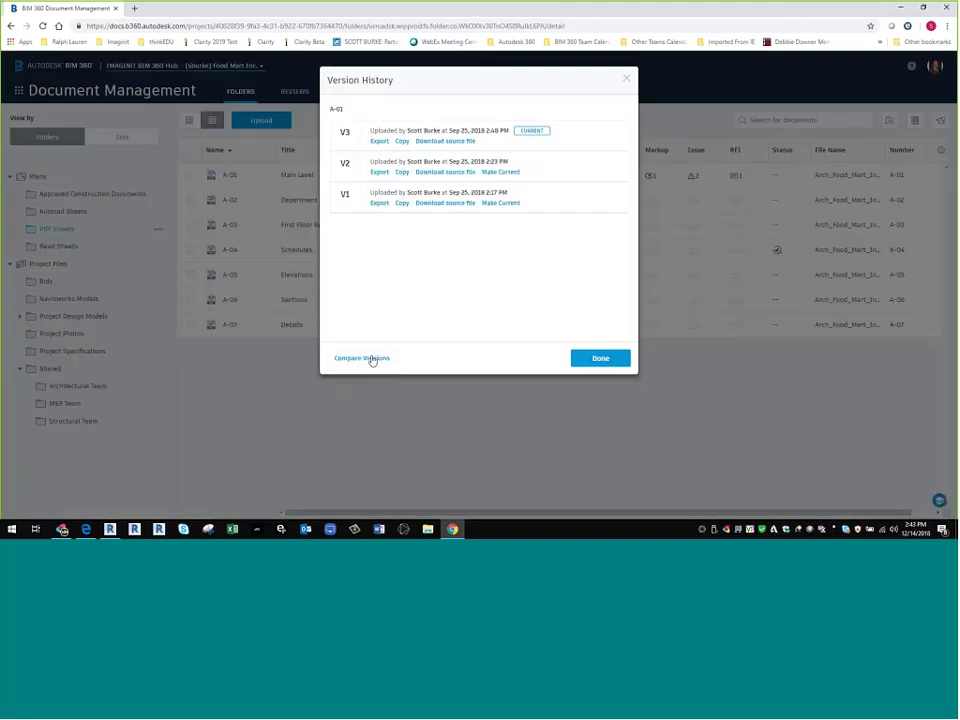
pyautogui.click(370, 358)
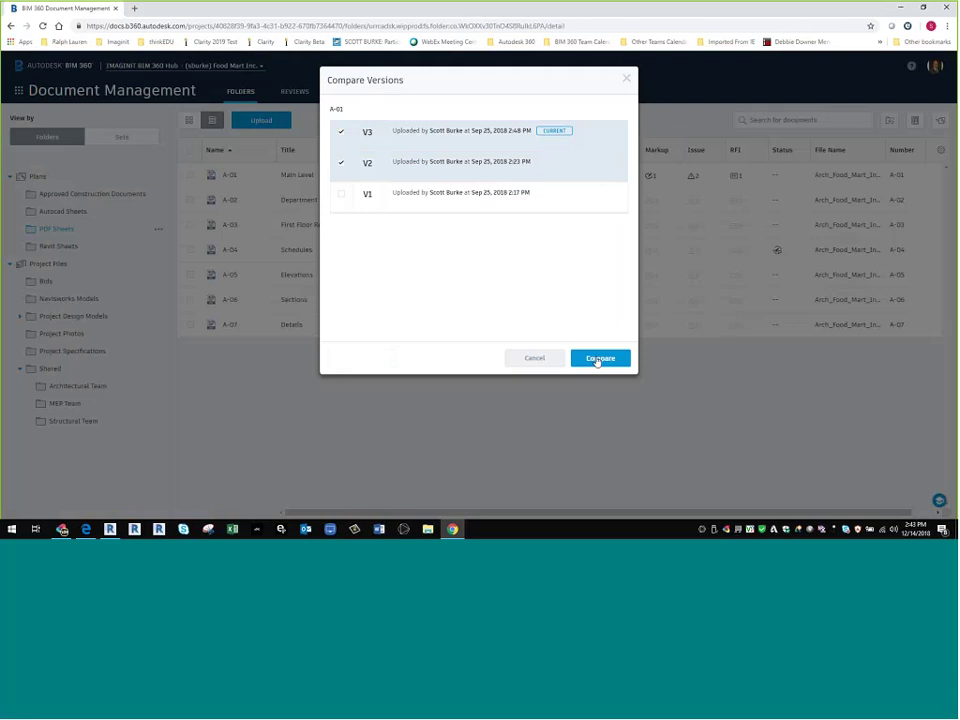
pyautogui.click(600, 358)
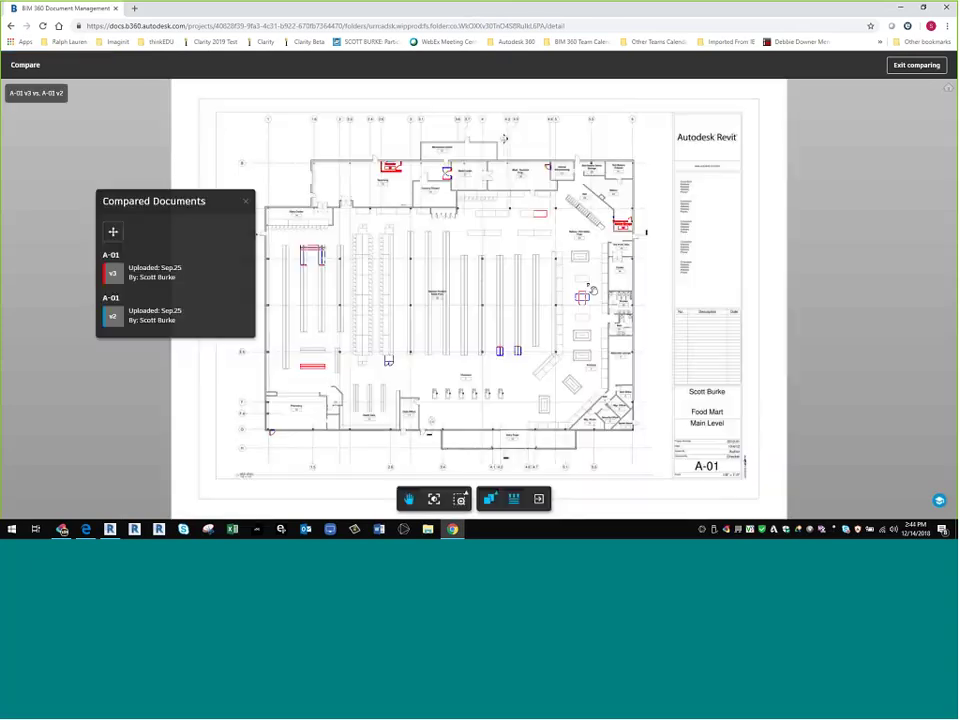
# - View A-01 V3 and V2 side by side, widen the v3 half, then exit comparing
pyautogui.moveTo(171, 188); pyautogui.dragTo(91, 167)
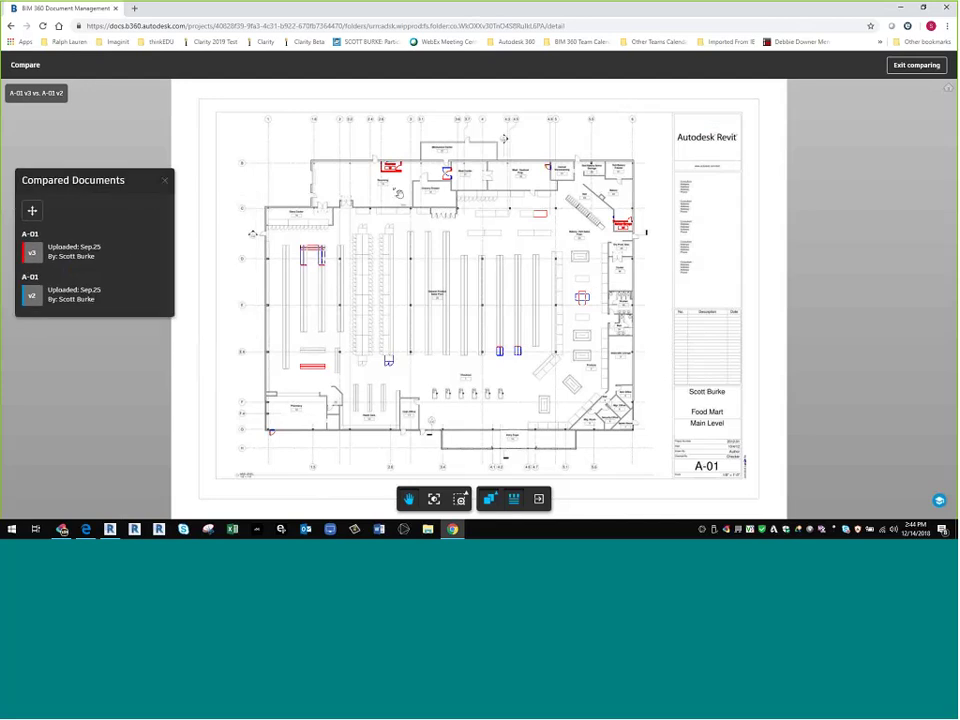
pyautogui.scroll(2, 398, 193)
pyautogui.scroll(10, 399, 185)
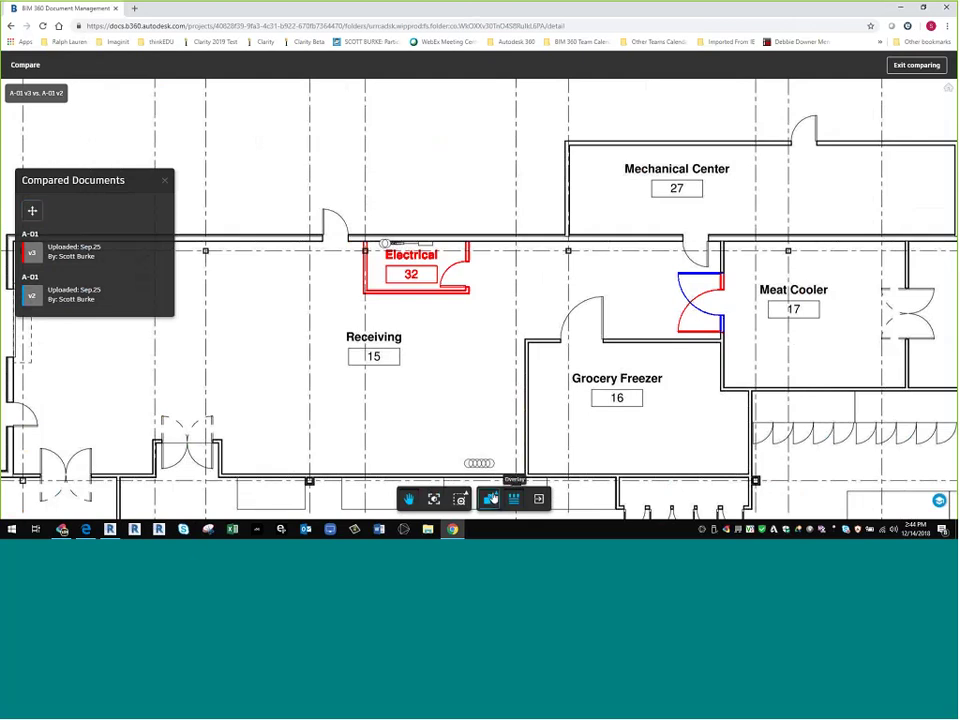
pyautogui.click(492, 497)
pyautogui.click(490, 448)
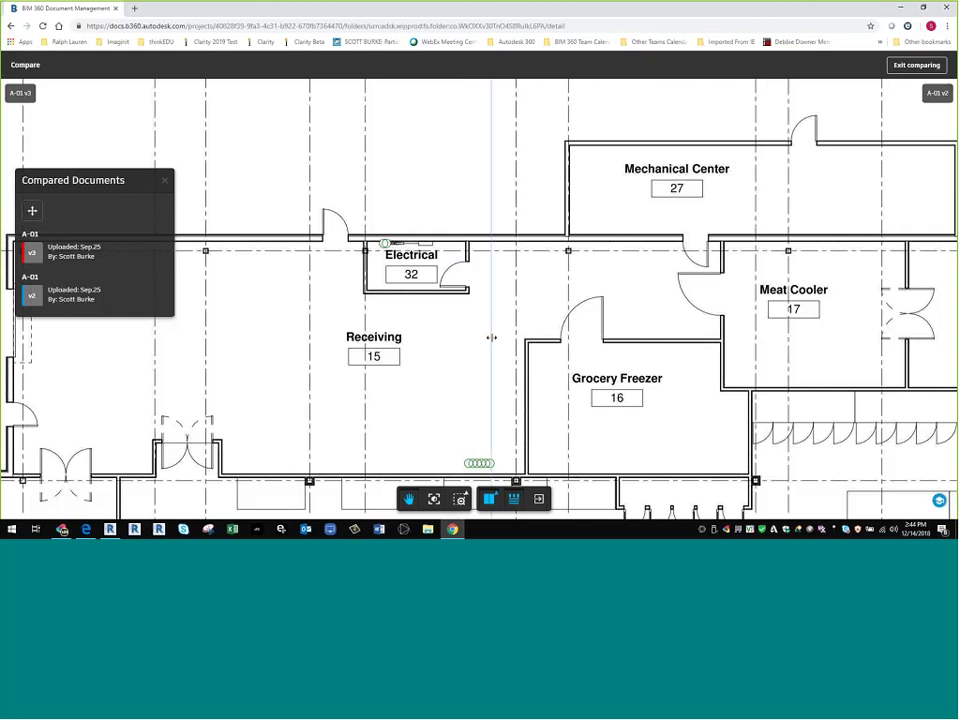
pyautogui.moveTo(502, 353); pyautogui.dragTo(586, 356)
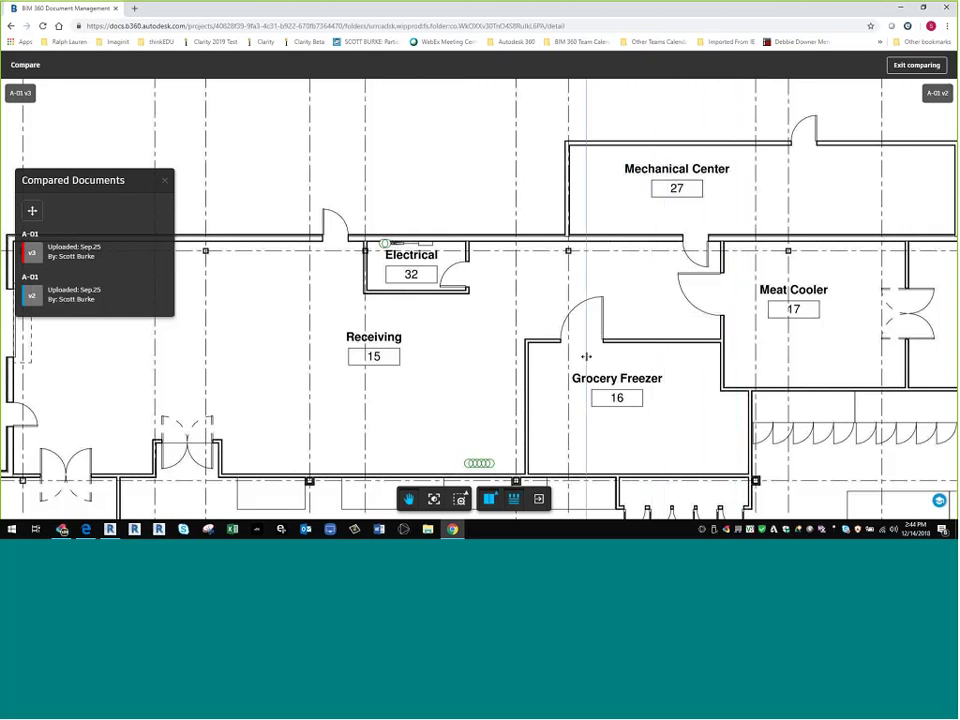
pyautogui.click(916, 67)
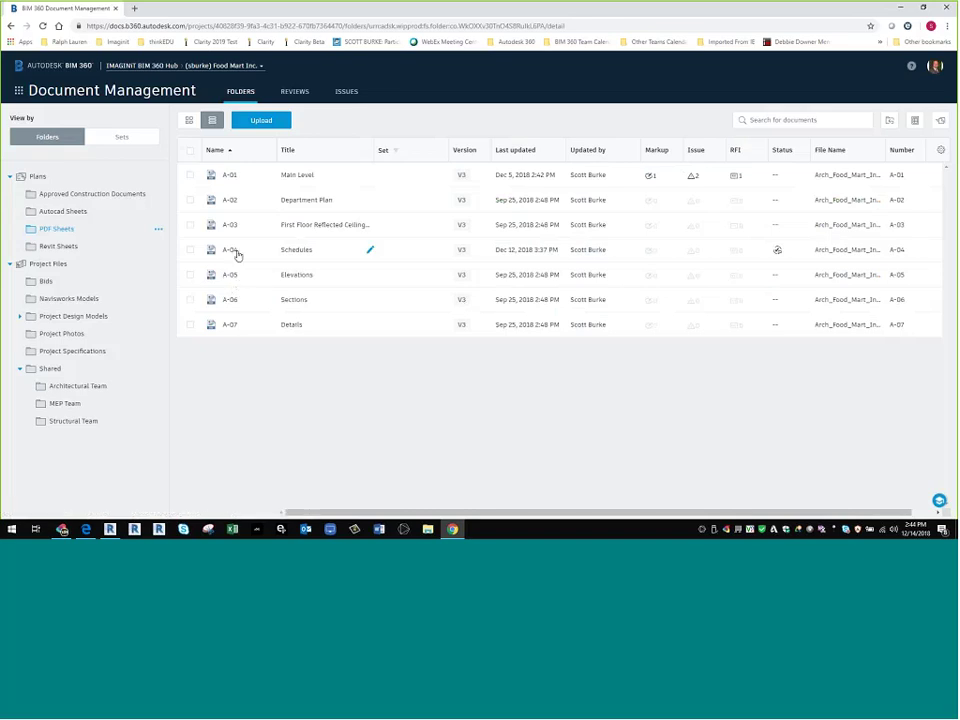
pyautogui.moveTo(779, 255)
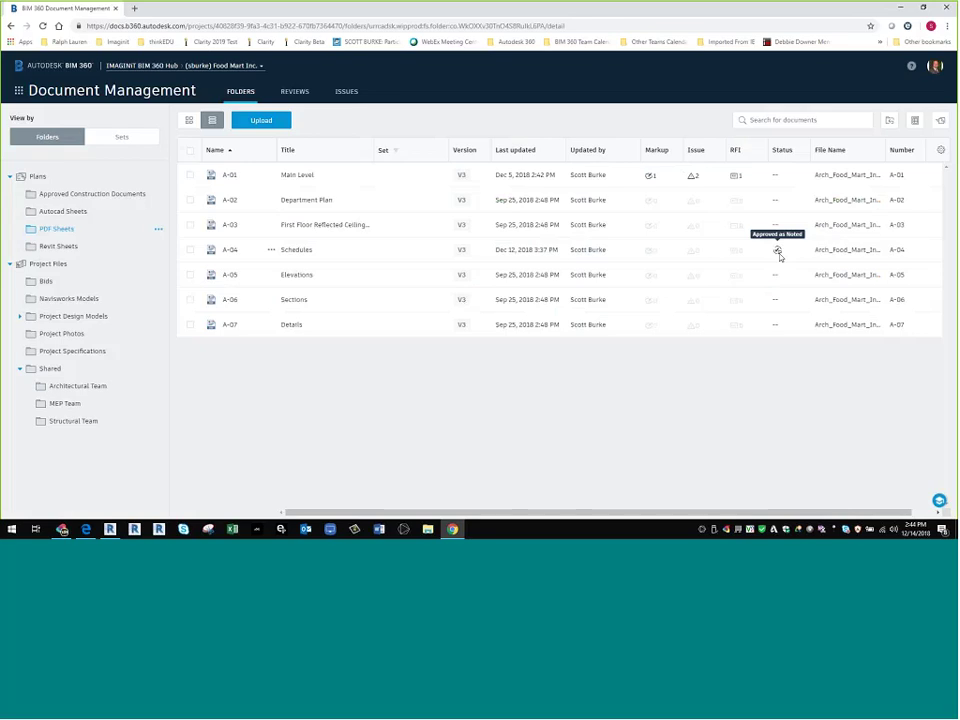